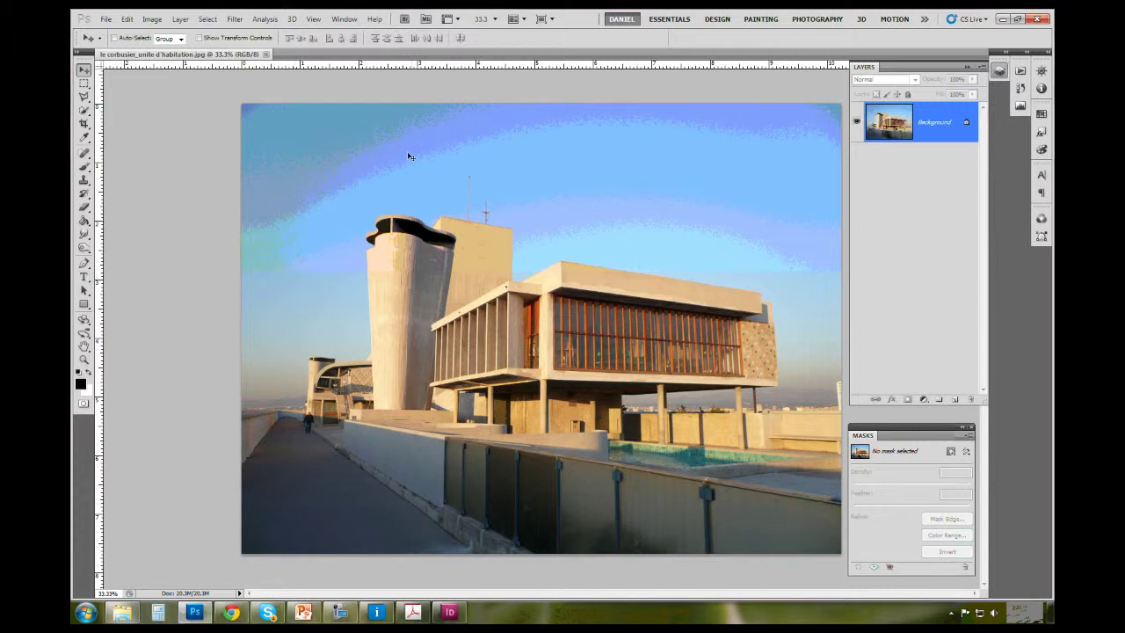
Step: Check the original photo's dimensions and resolution in Image Size without changing anything
click(153, 19)
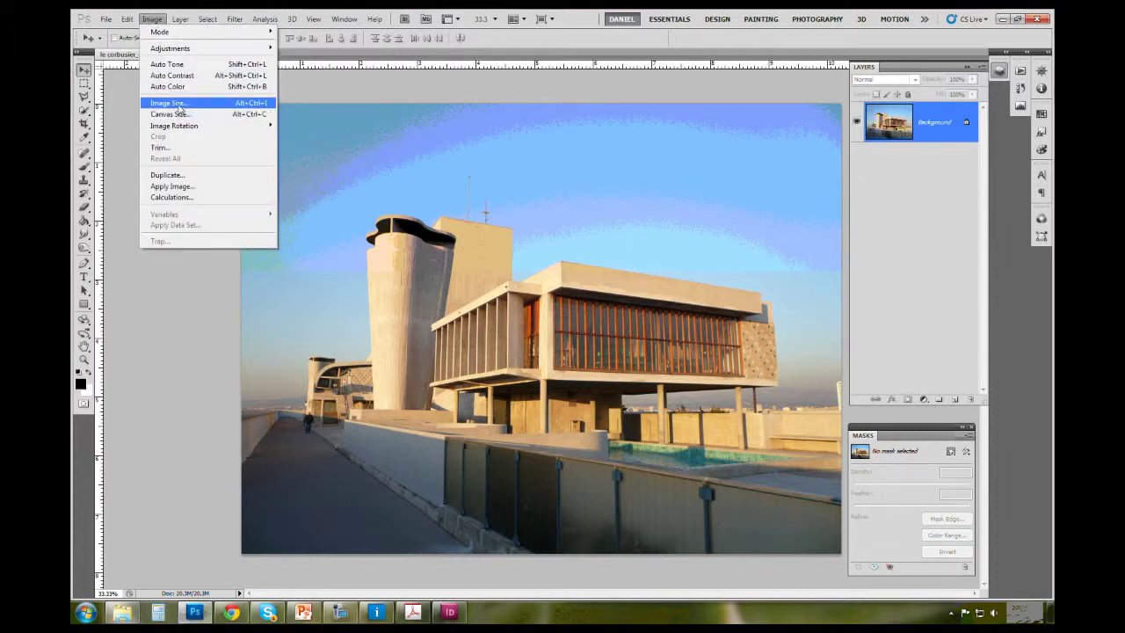
click(178, 103)
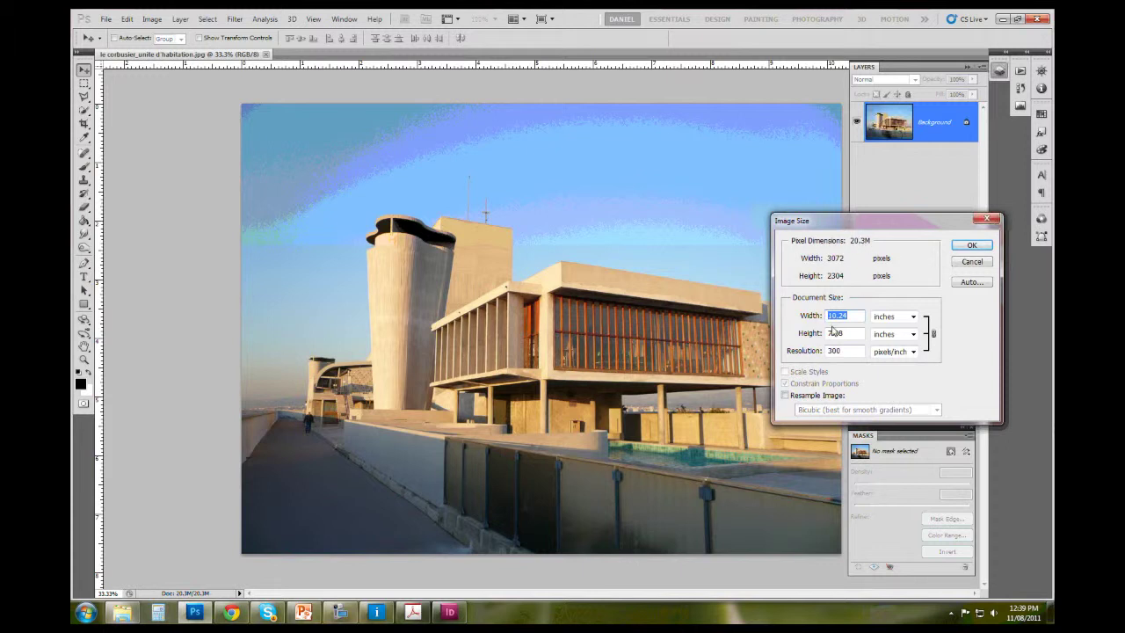
click(976, 262)
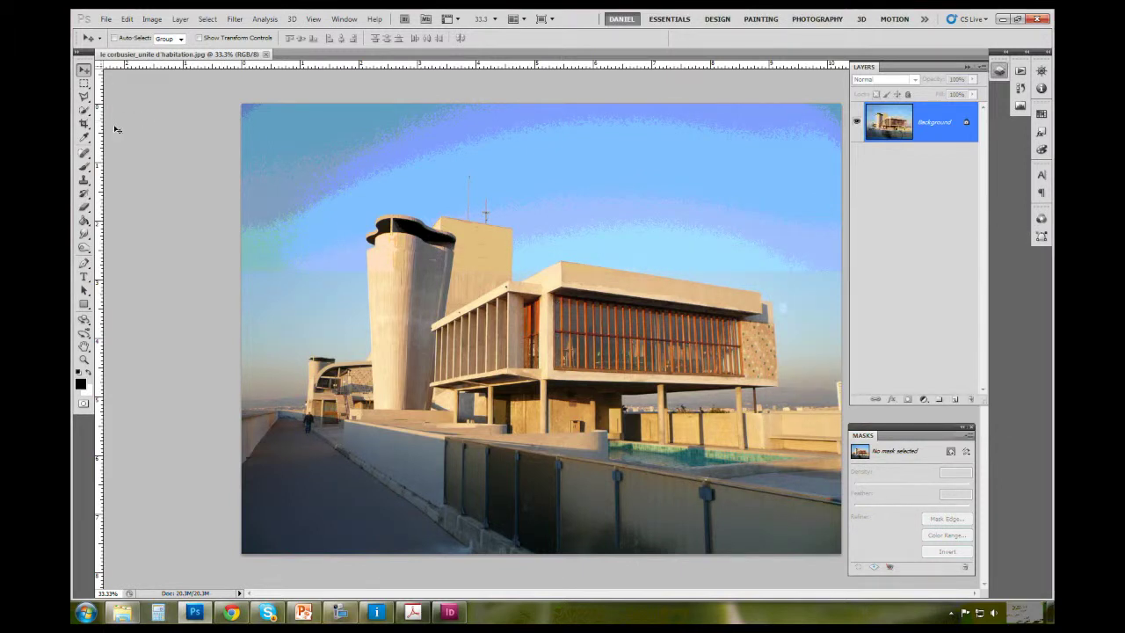
Step: Crop the photo to a portrait area around the building's front corner, with the Crop tool's preset size and resolution cleared
click(84, 124)
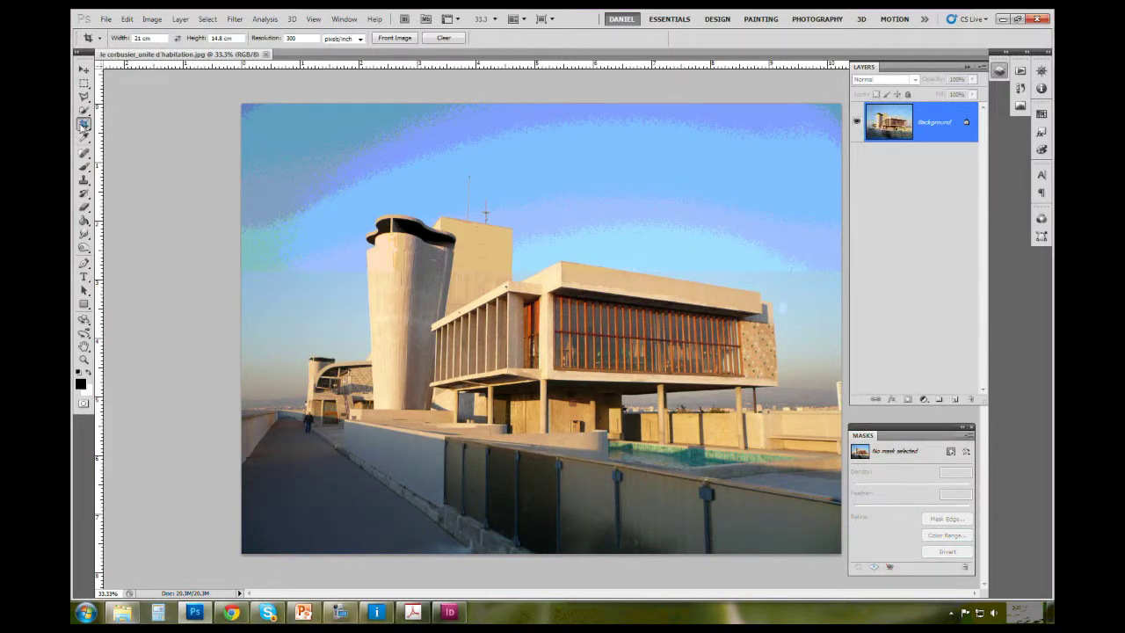
click(444, 38)
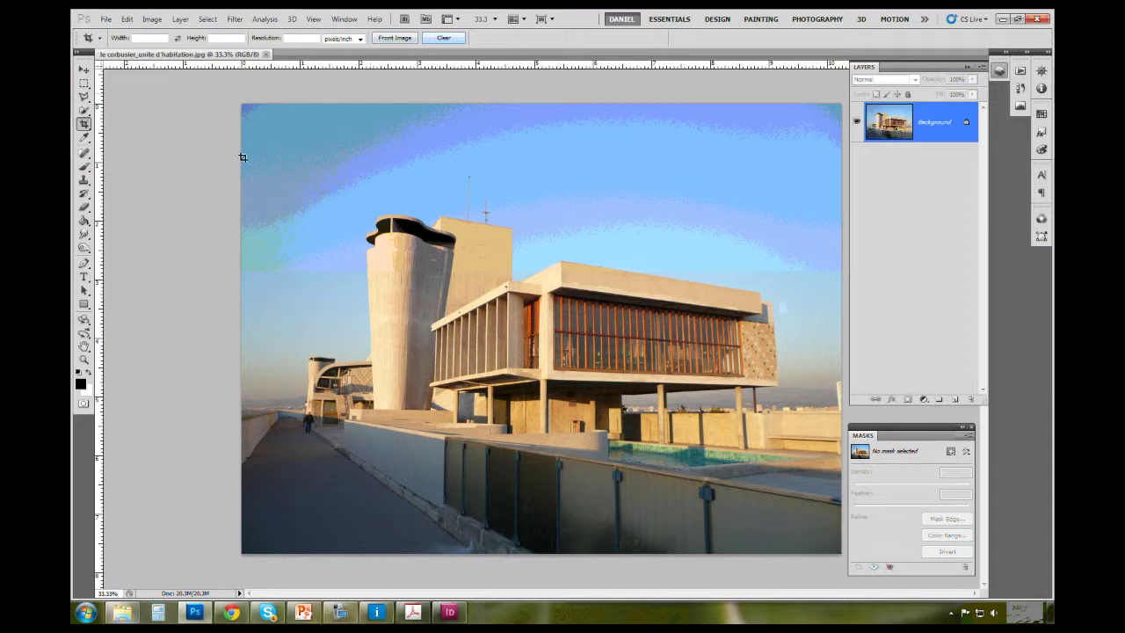
drag(230, 97, 475, 366)
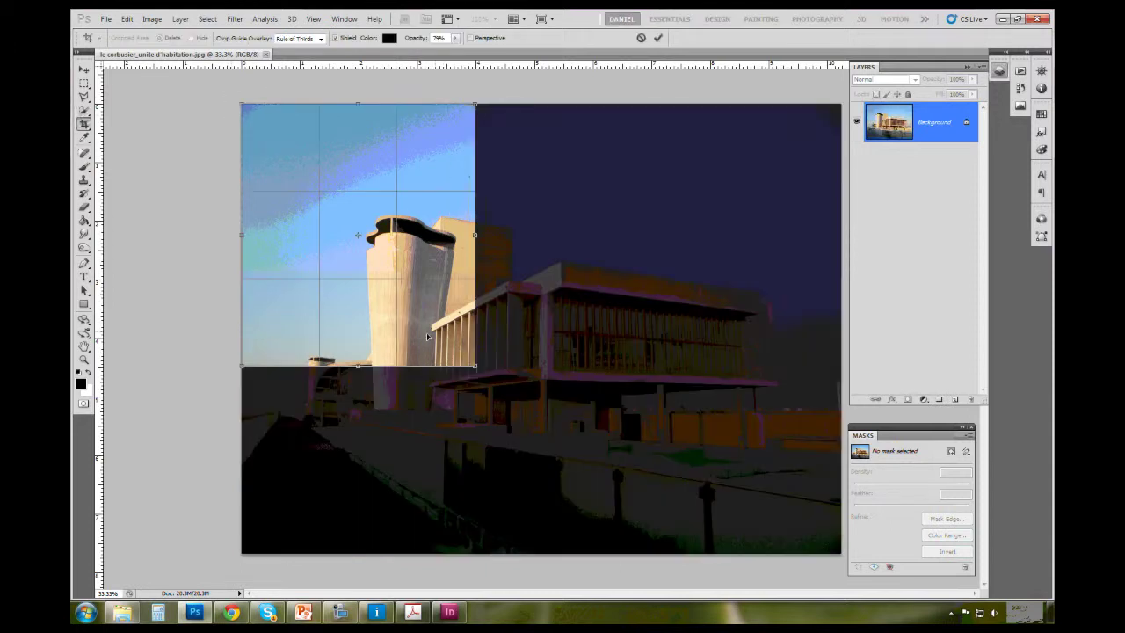
drag(378, 293, 610, 340)
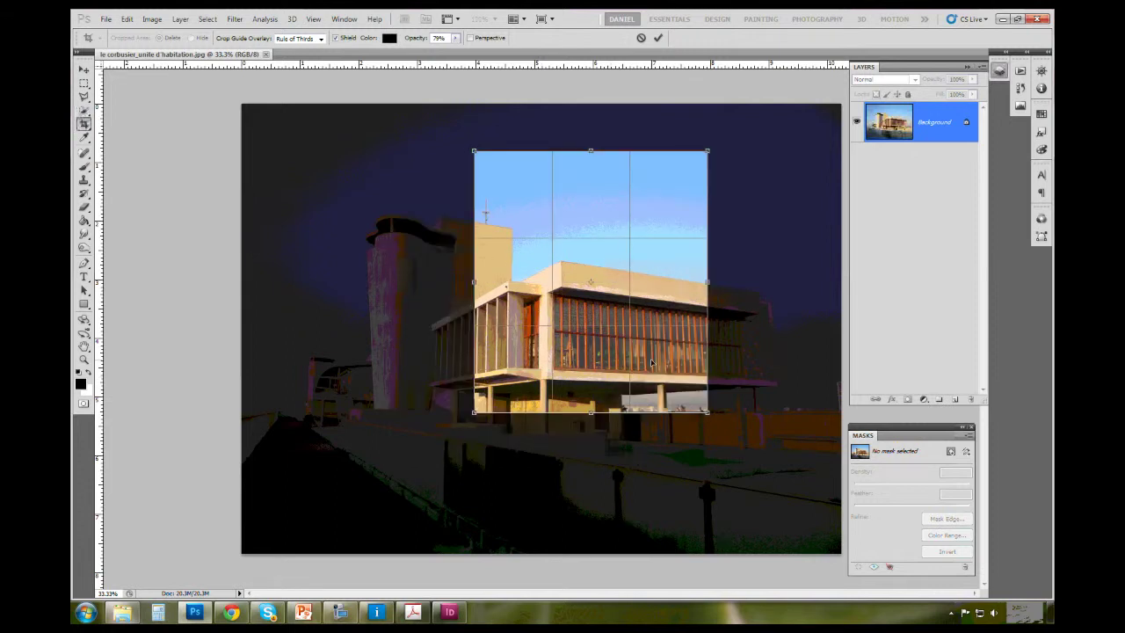
drag(647, 353, 596, 383)
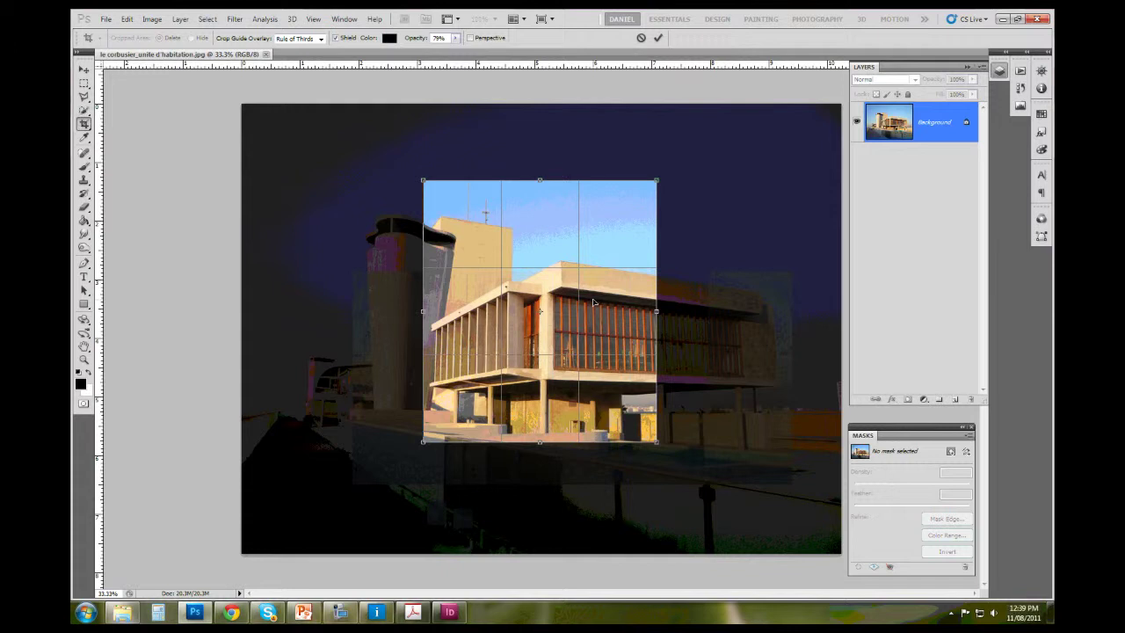
key(Return)
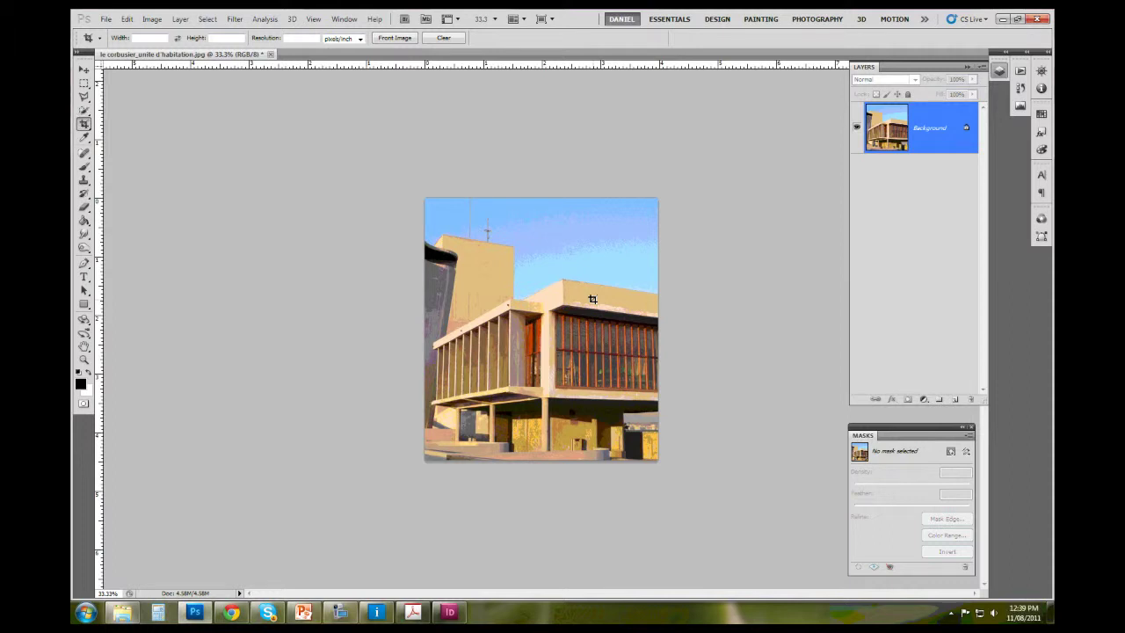
Step: Check the cropped photo's dimensions and resolution in Image Size and undo the crop
click(151, 18)
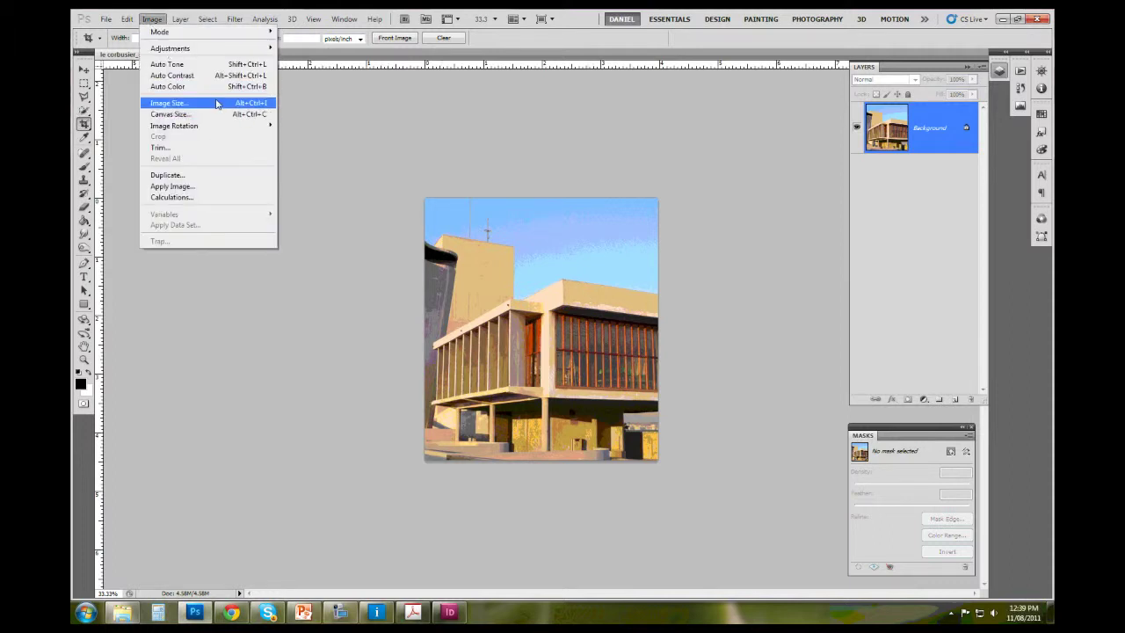
click(216, 105)
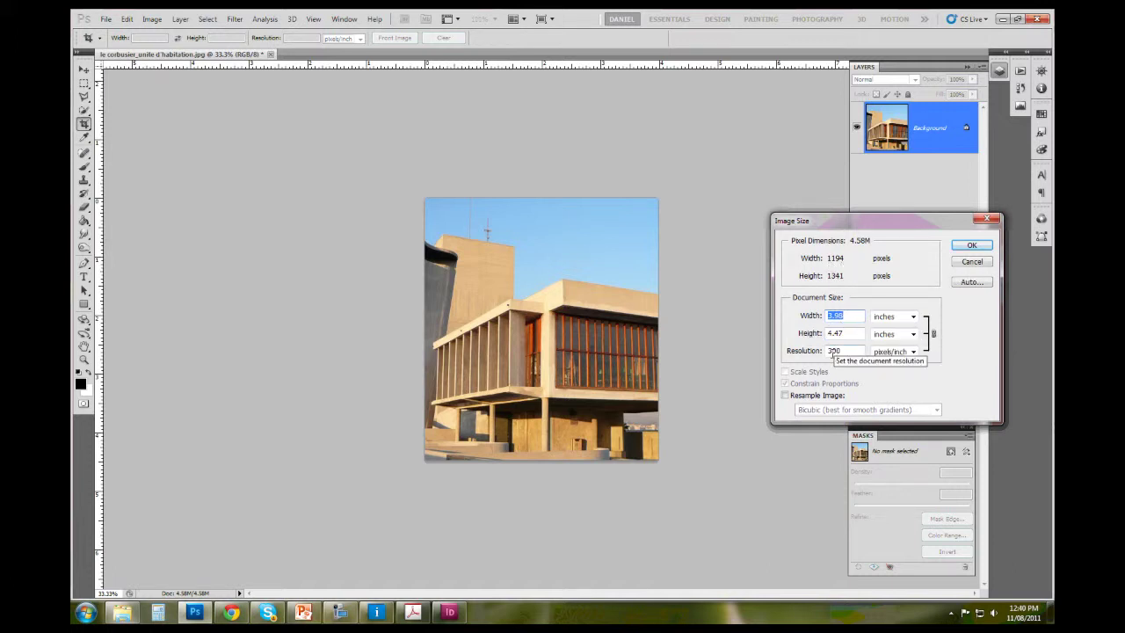
click(972, 261)
key(ctrl+z)
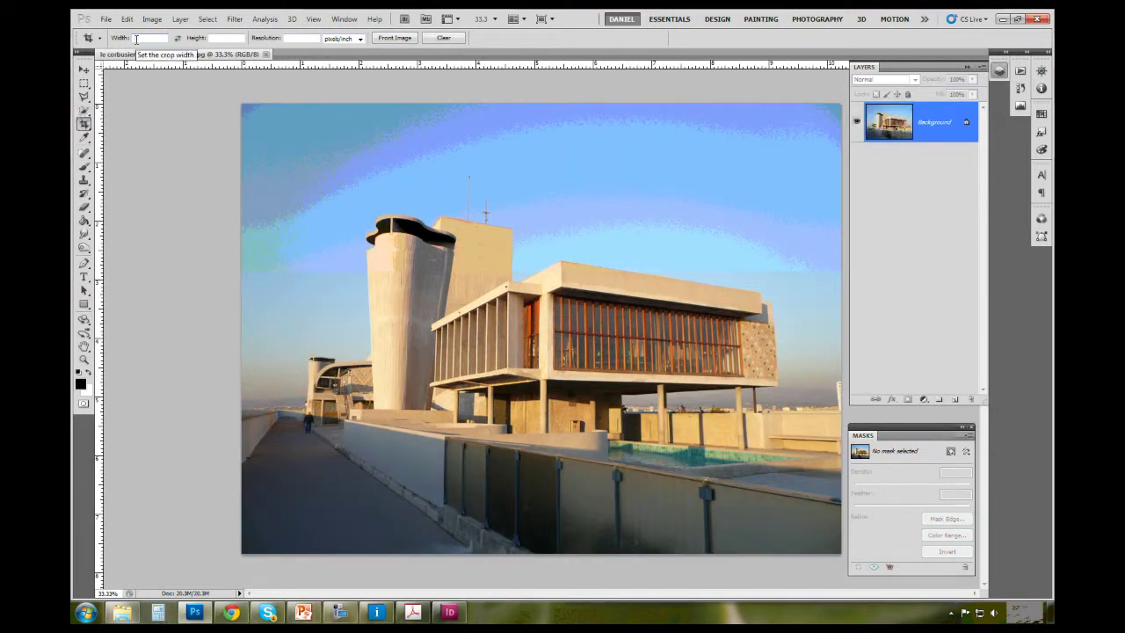
Step: Crop the photo to 21 cm by 14.8 cm at 300 pixels/inch, keeping its full width and trimming the lower edge
click(300, 39)
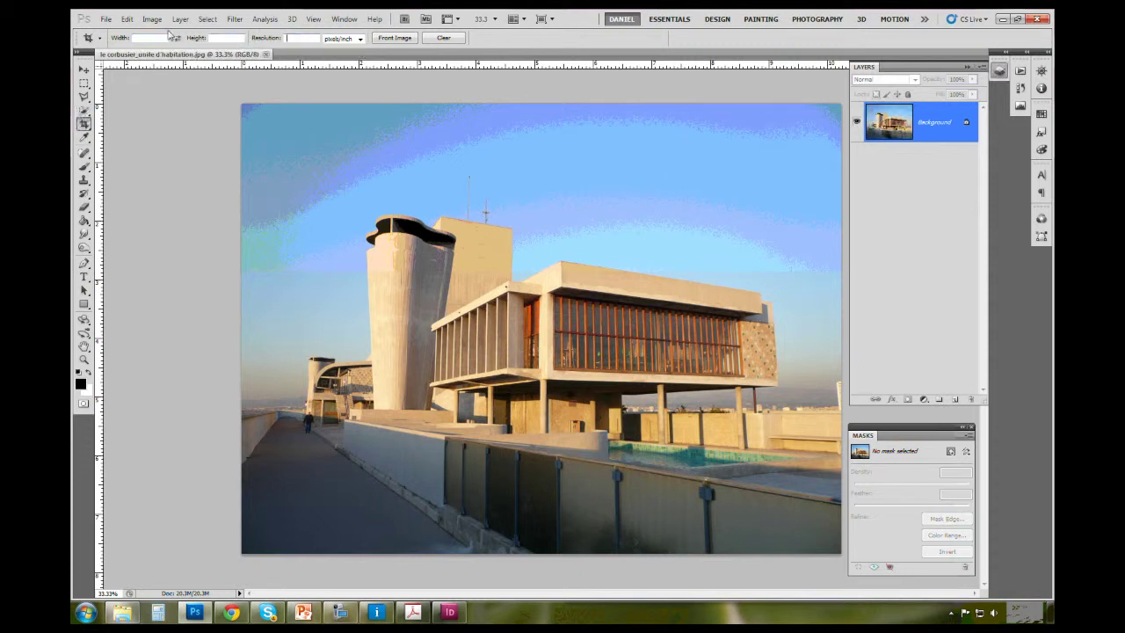
key(ctrl+minus)
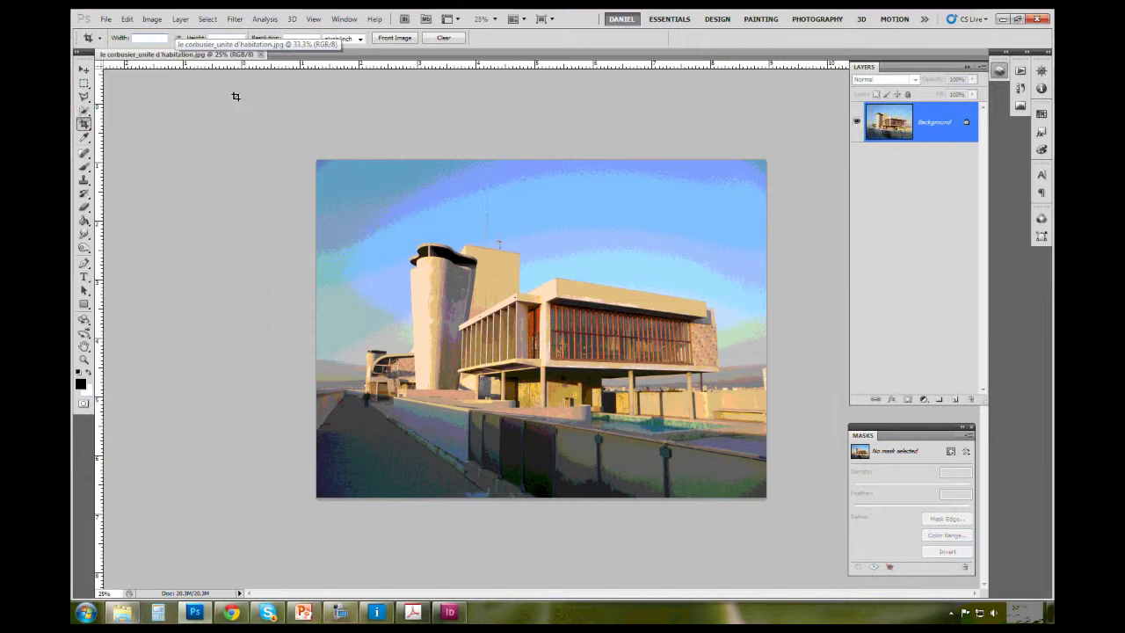
text(25cm)
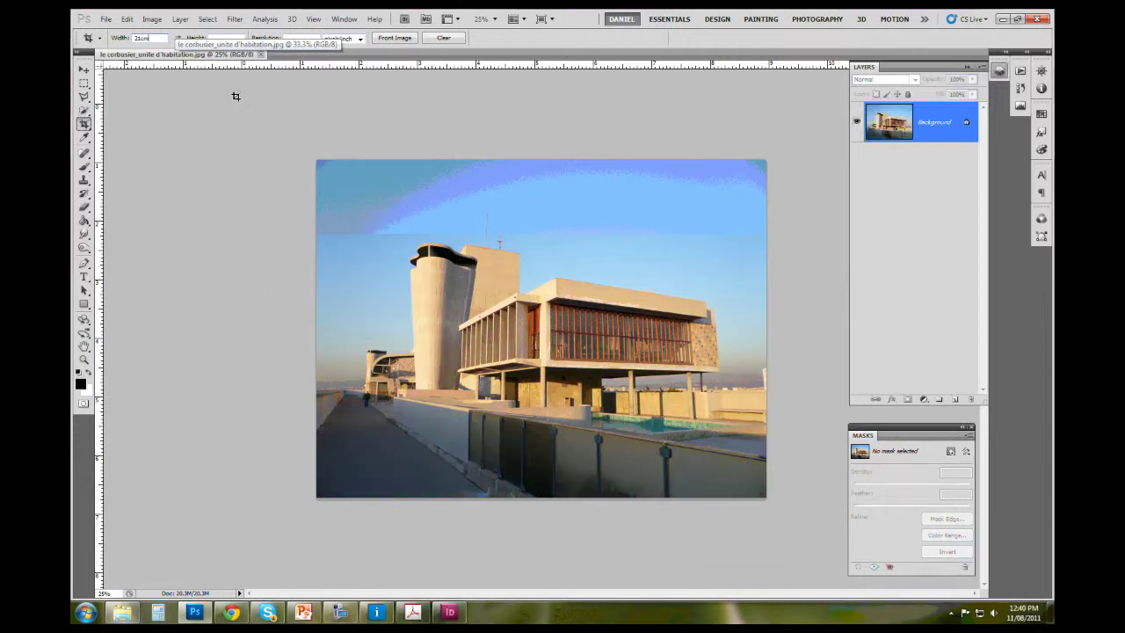
key(Tab)
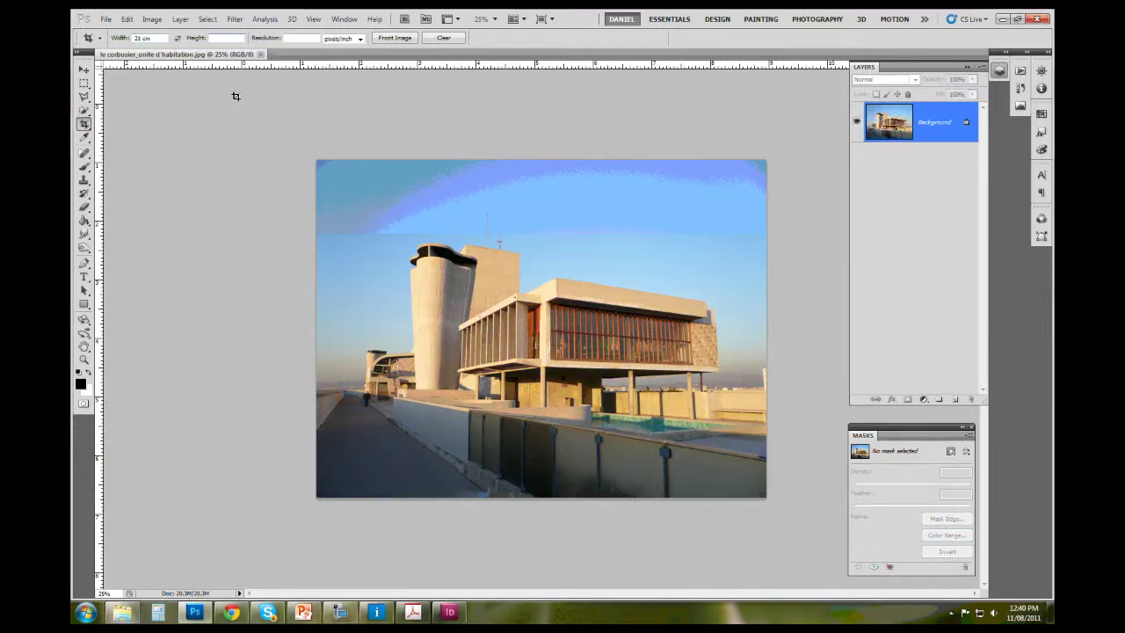
text(14.8 cm)
click(300, 39)
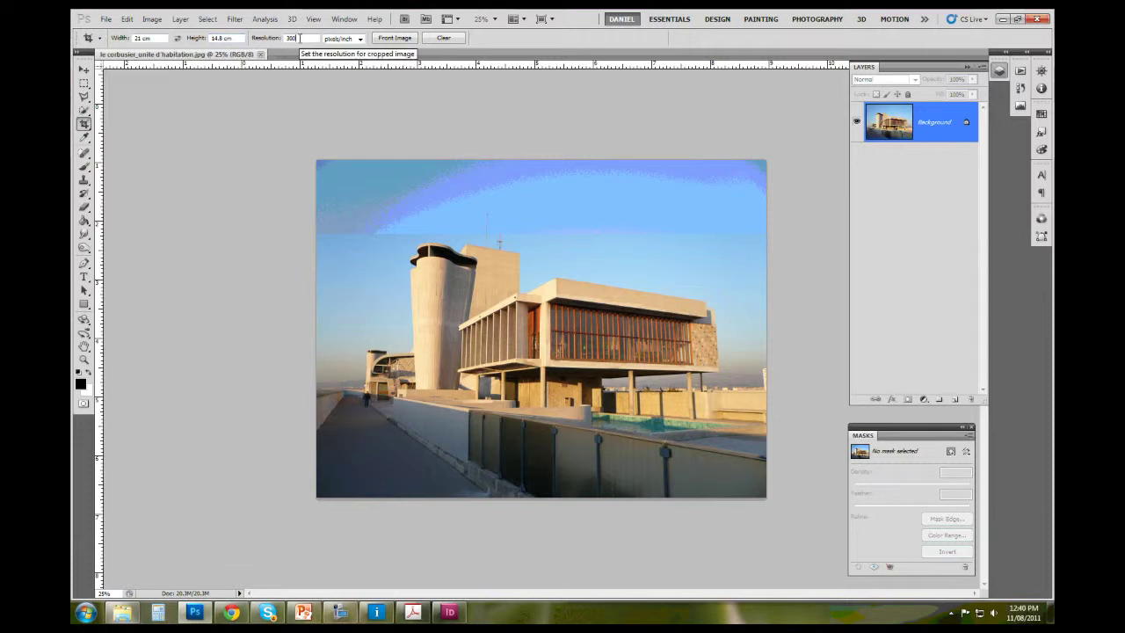
key(Tab)
drag(296, 145, 824, 514)
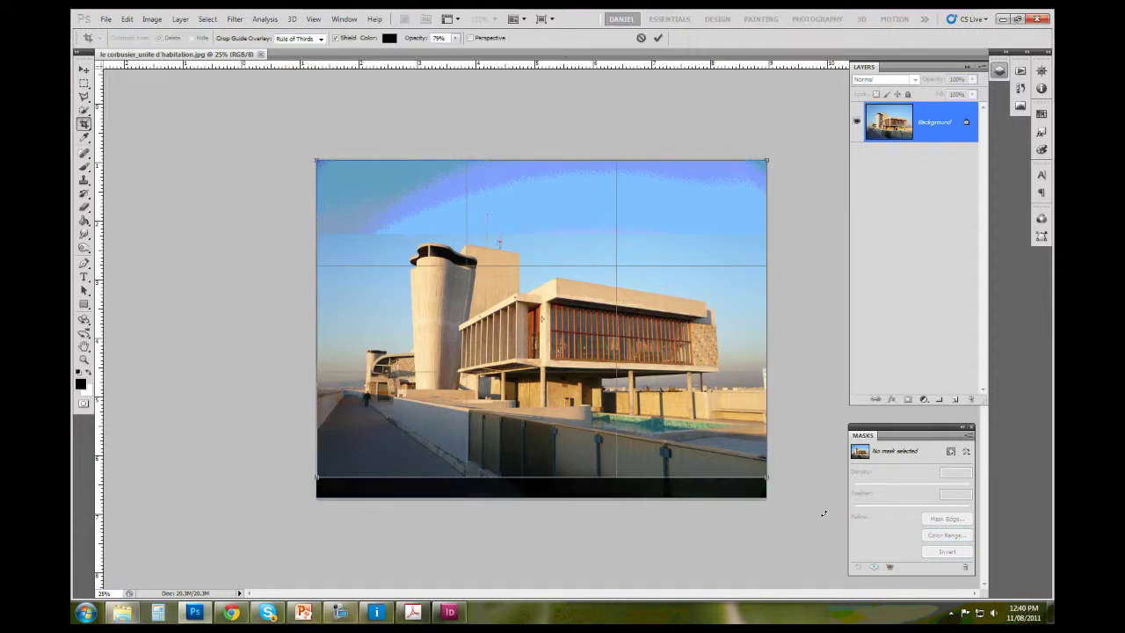
key(Return)
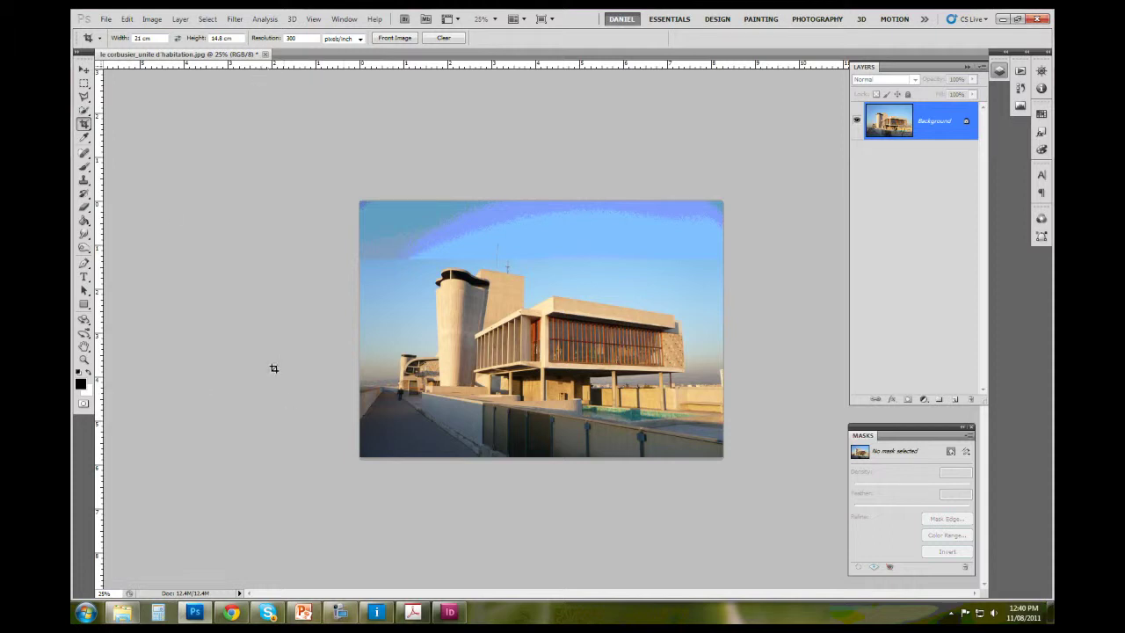
click(339, 612)
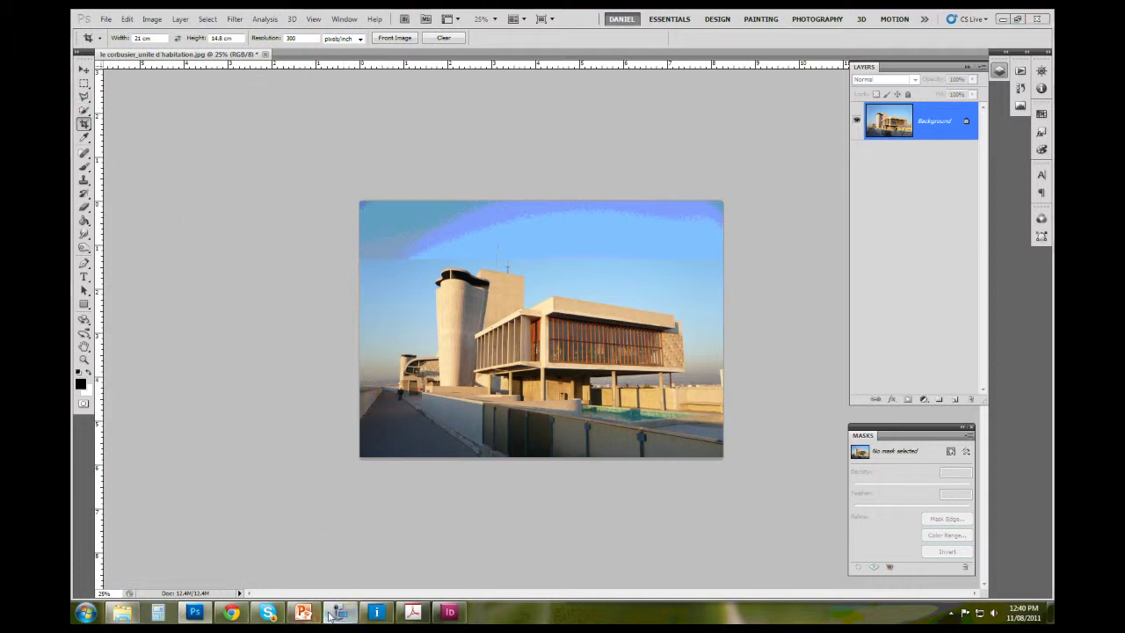
click(141, 320)
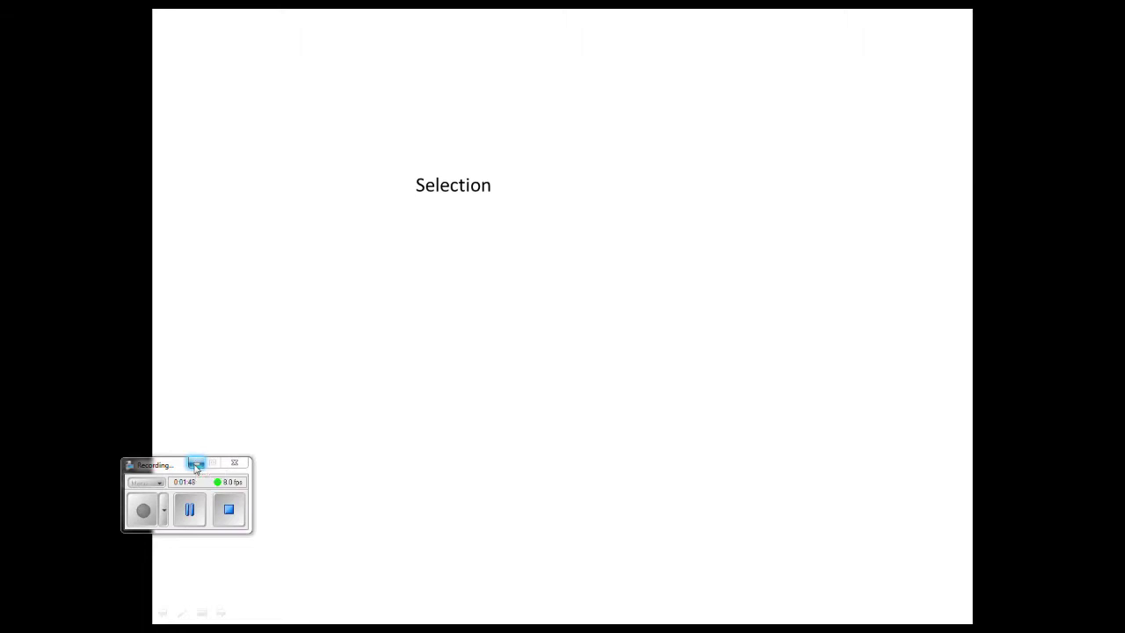
click(195, 464)
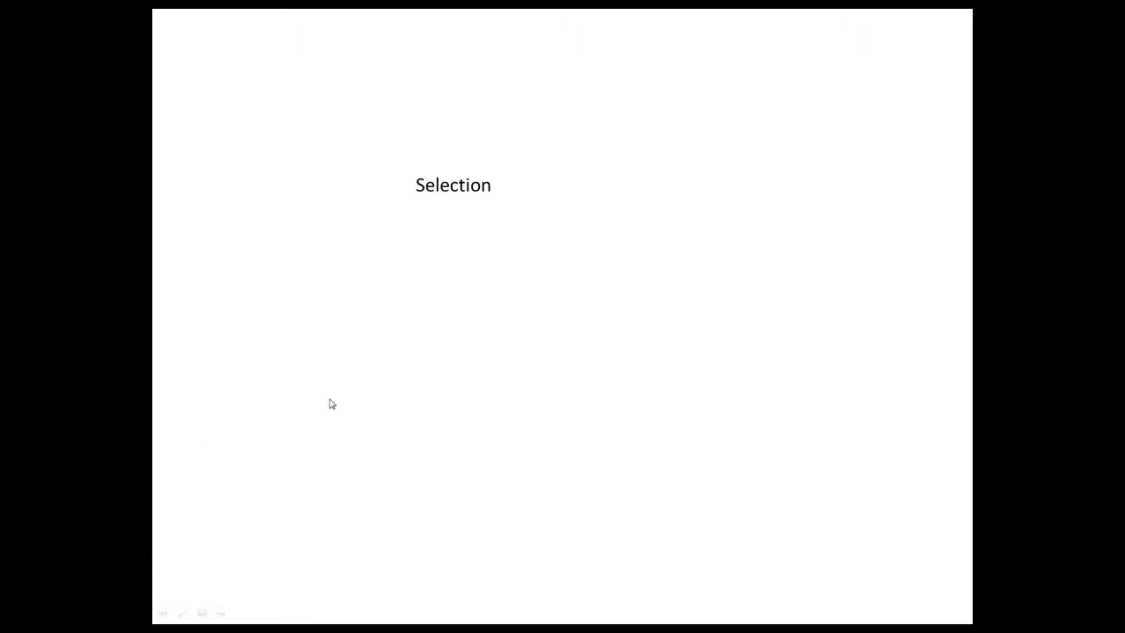
Step: End the slide show, switch back to Photoshop and move the floating photo window aside
key(Escape)
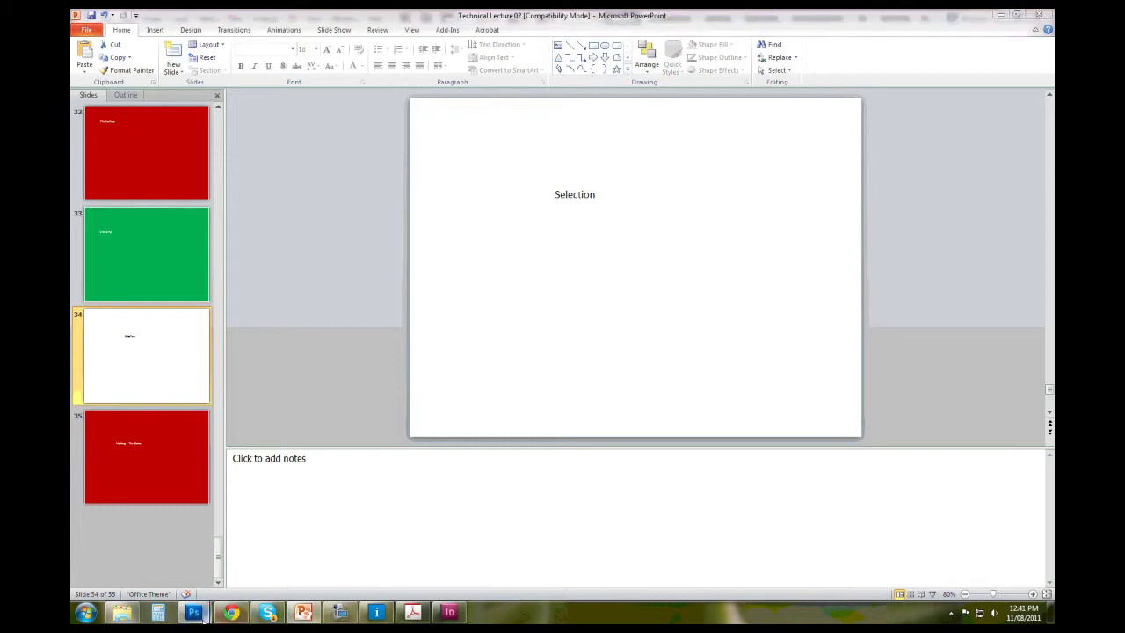
mouse_move(194, 613)
click(284, 534)
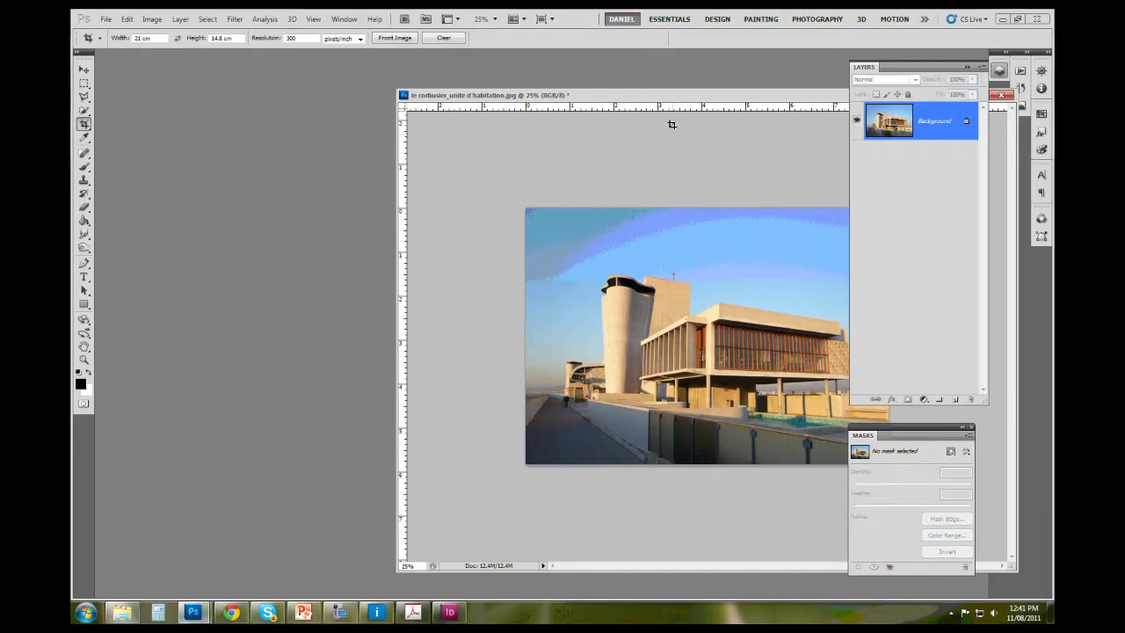
drag(692, 98, 840, 146)
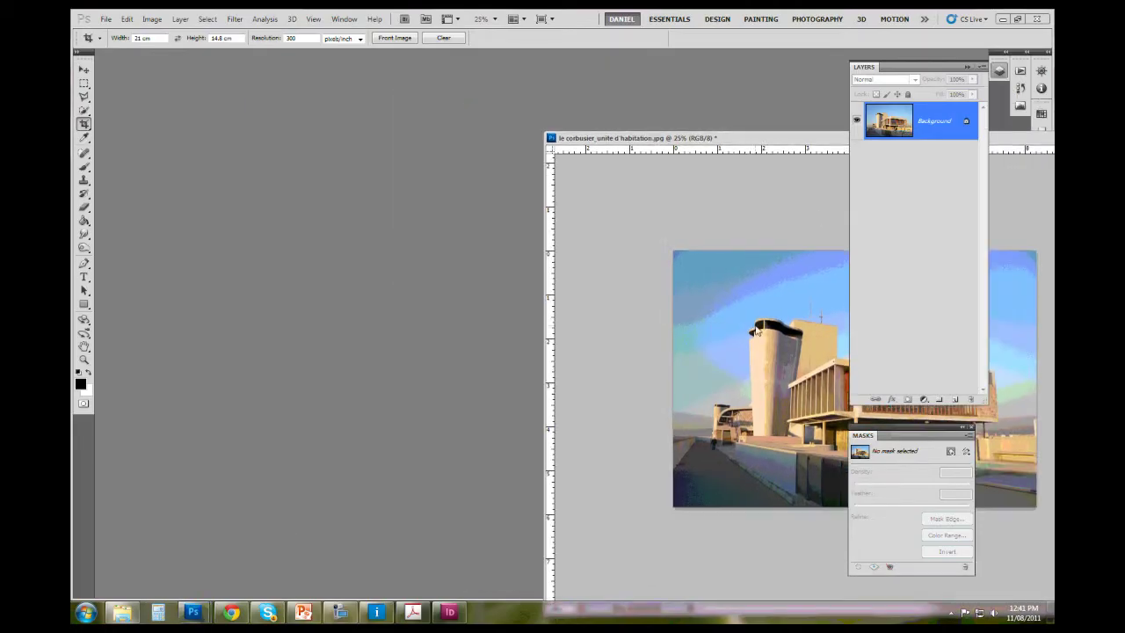
click(340, 613)
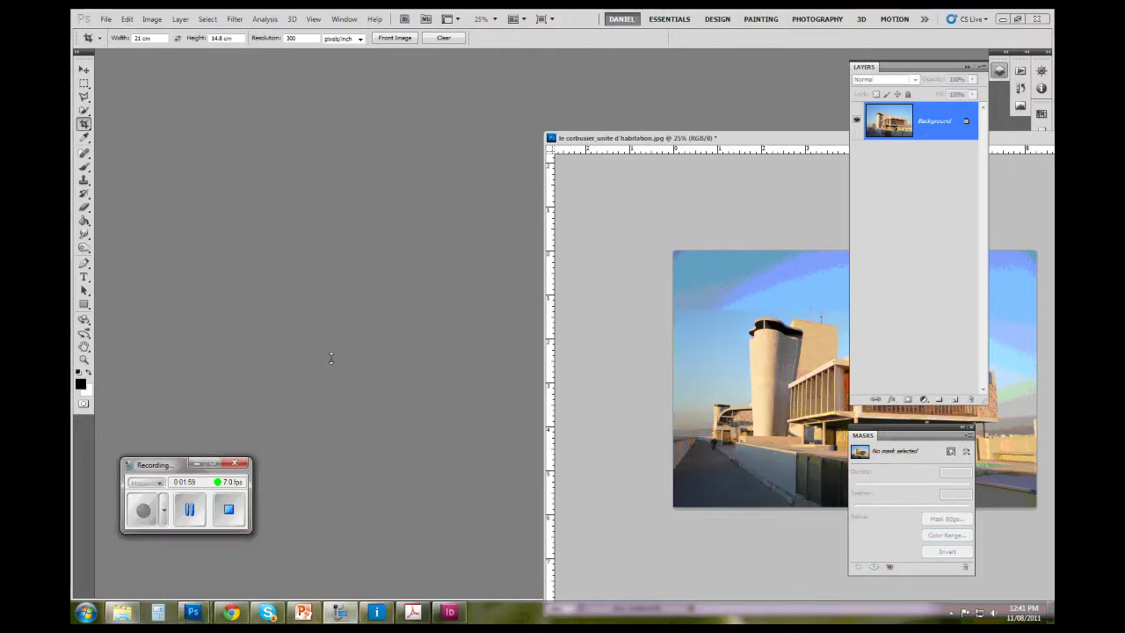
click(189, 510)
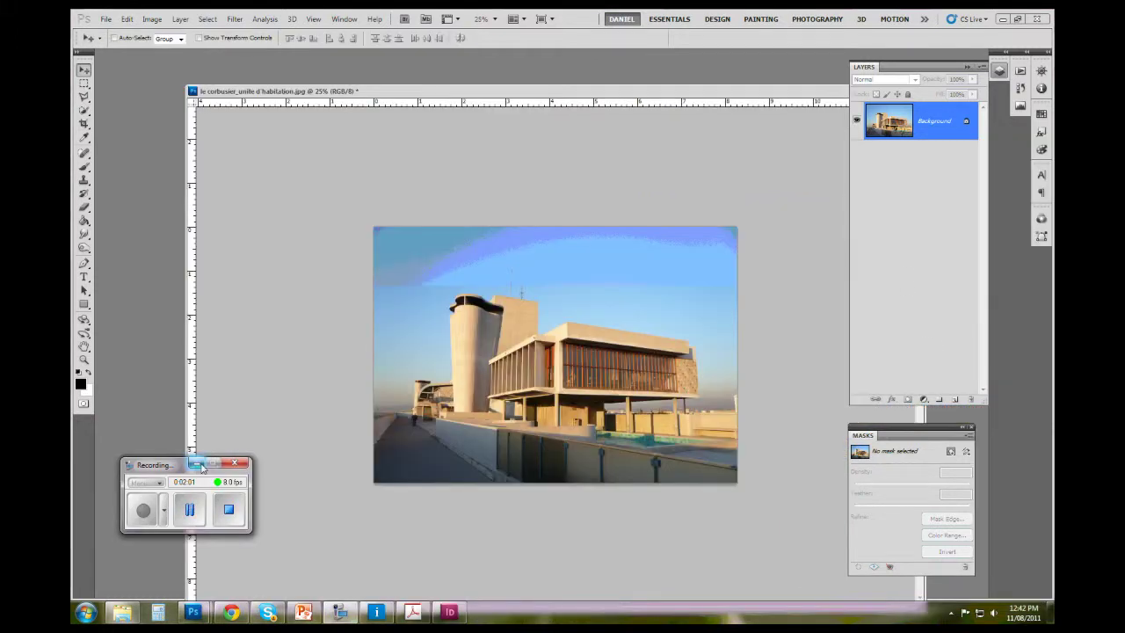
Step: Start a new document based on the International Paper preset
click(105, 18)
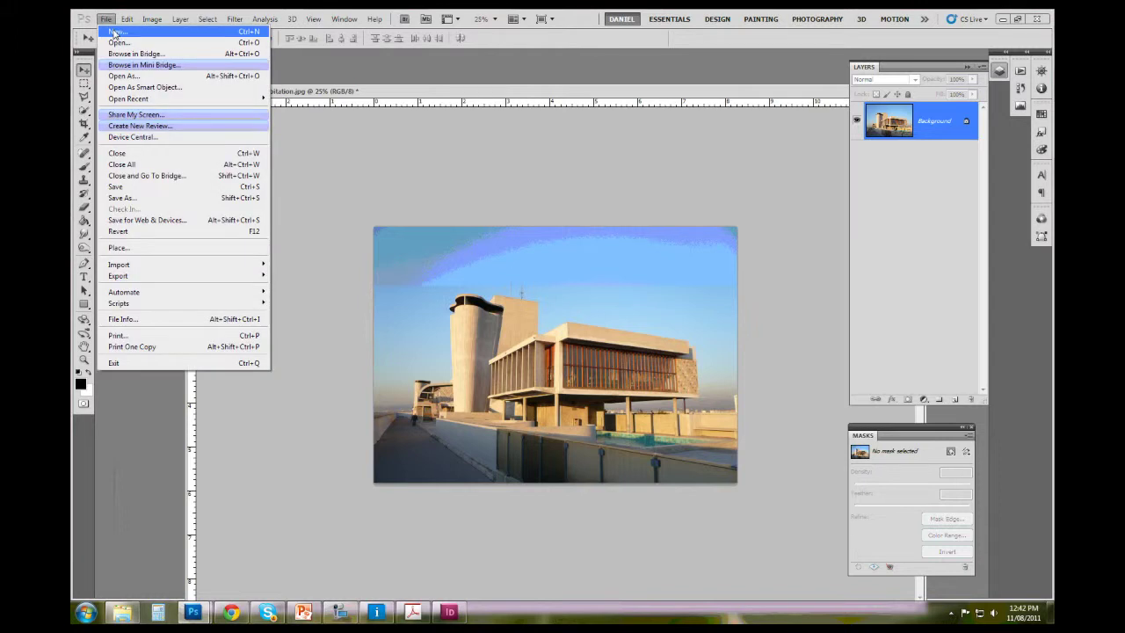
click(116, 33)
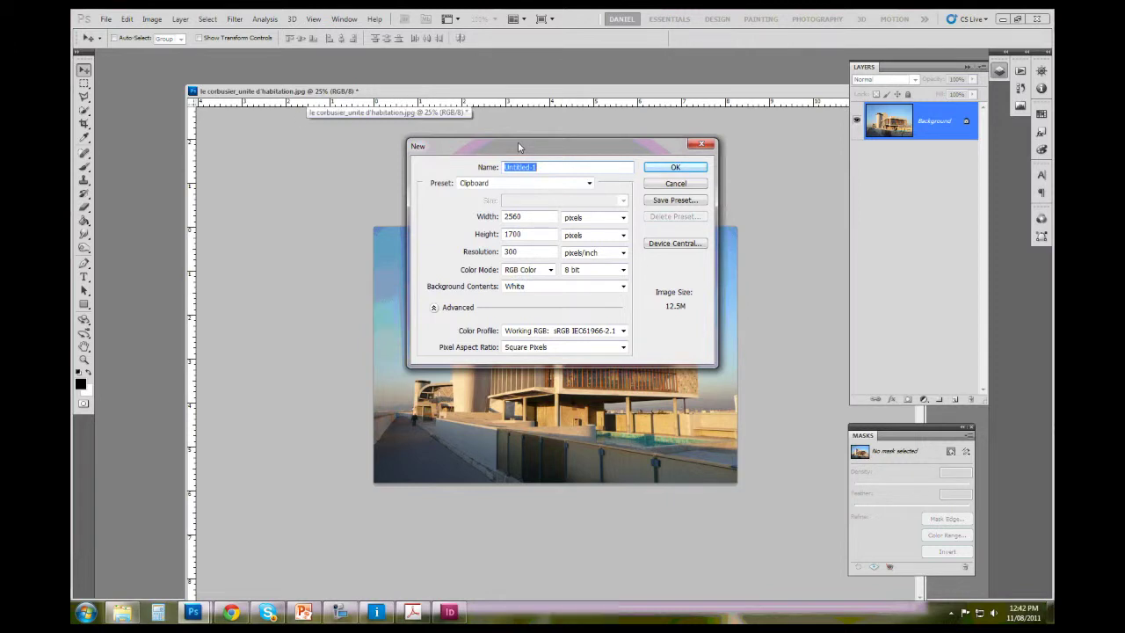
click(559, 183)
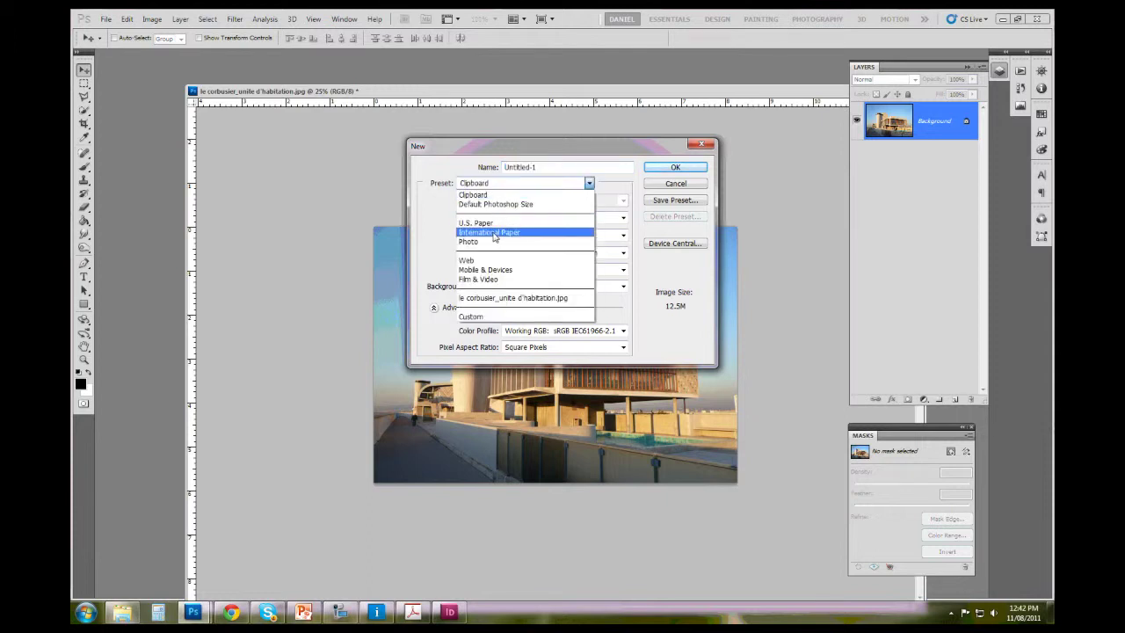
click(495, 236)
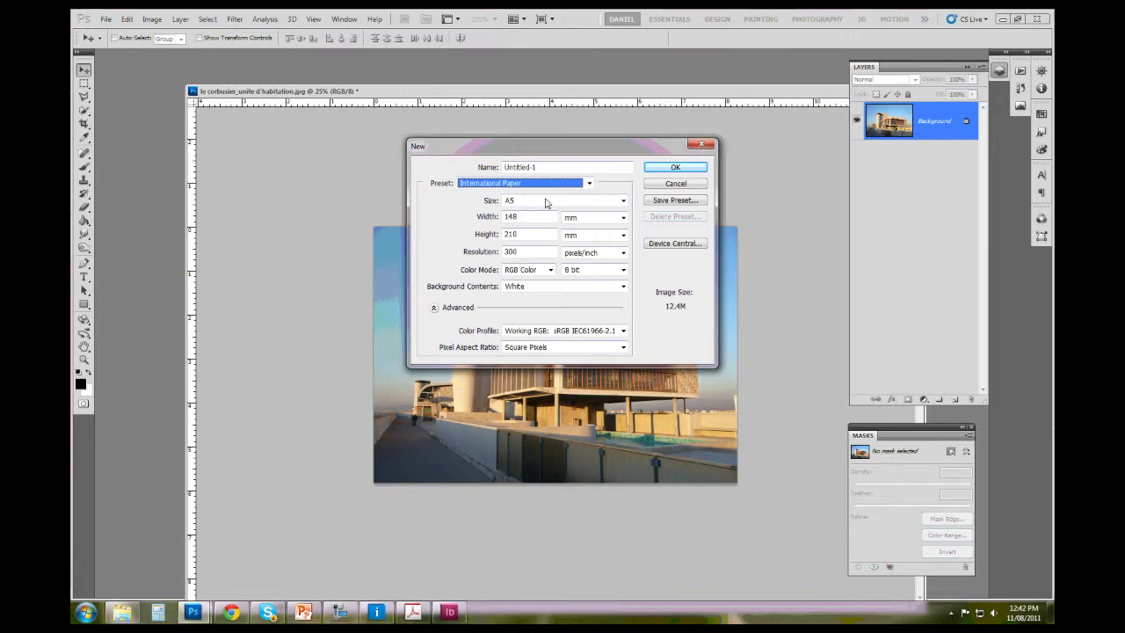
Step: Set the new document to 210 mm wide and 148 mm high in CMYK Color mode
drag(533, 217, 471, 211)
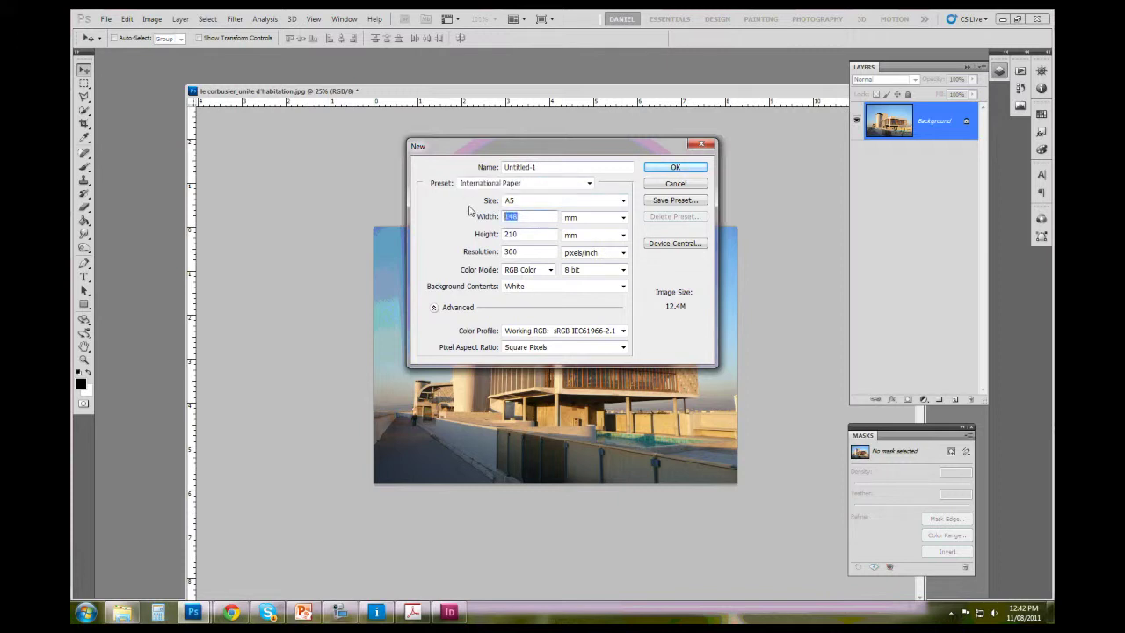
text(210)
key(Tab)
text(14)
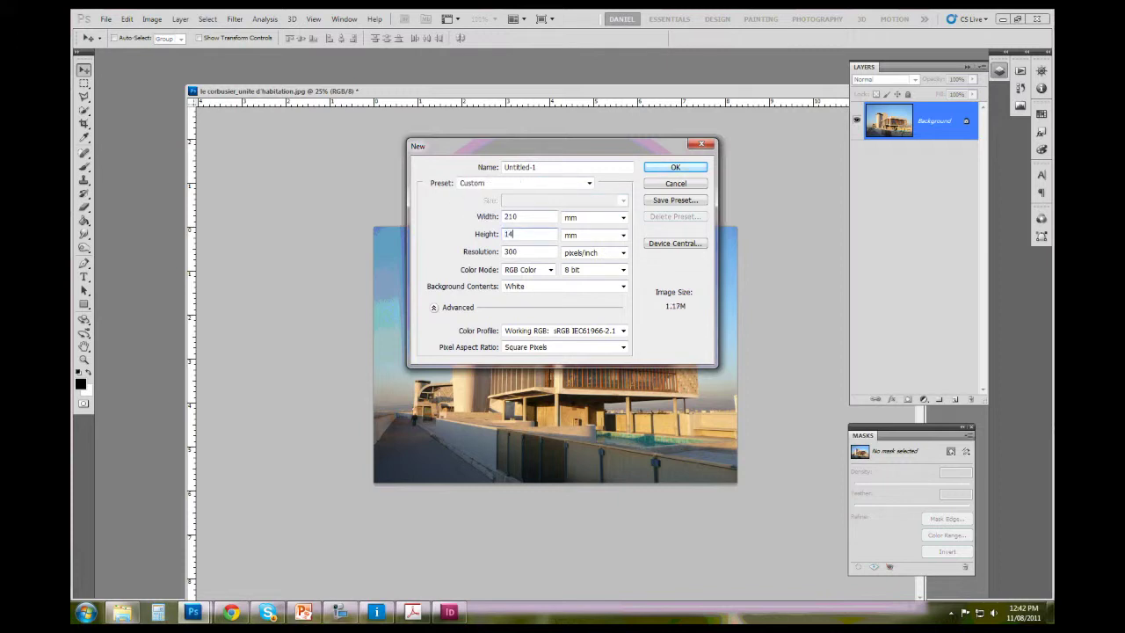
text(8)
click(527, 270)
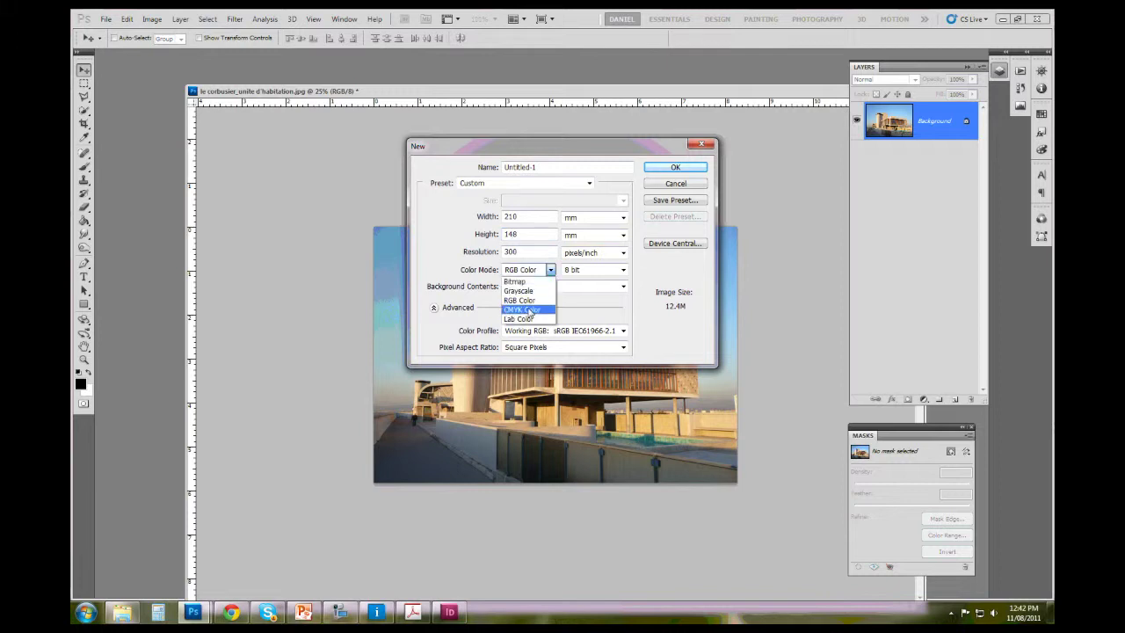
click(528, 312)
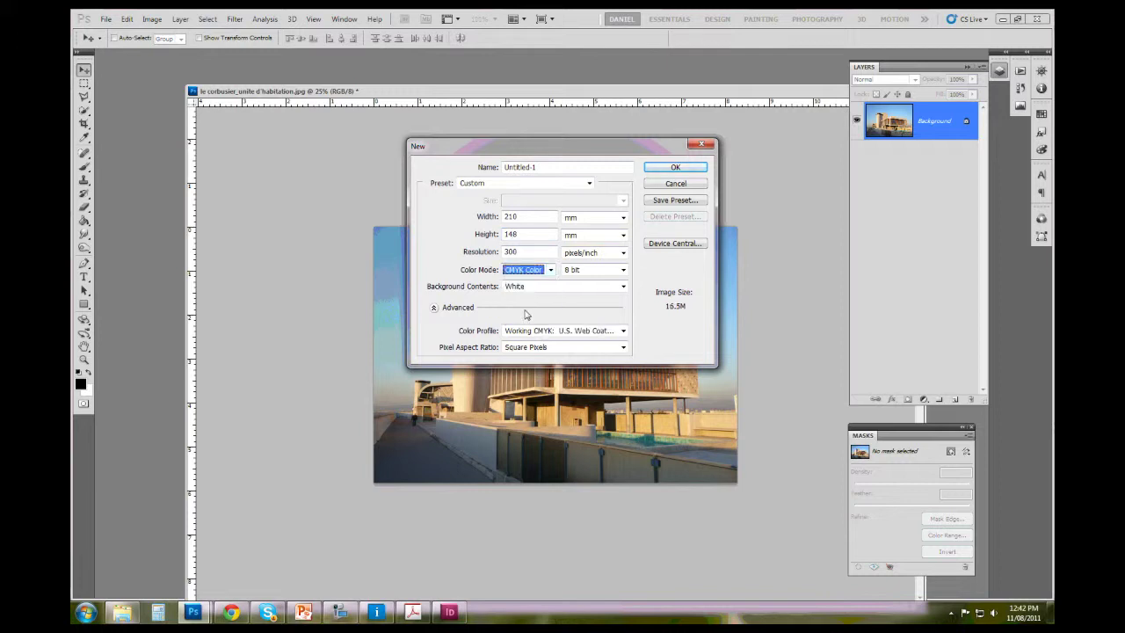
Step: Create the new document, float its window separately and arrange it side by side with the photo window
click(654, 169)
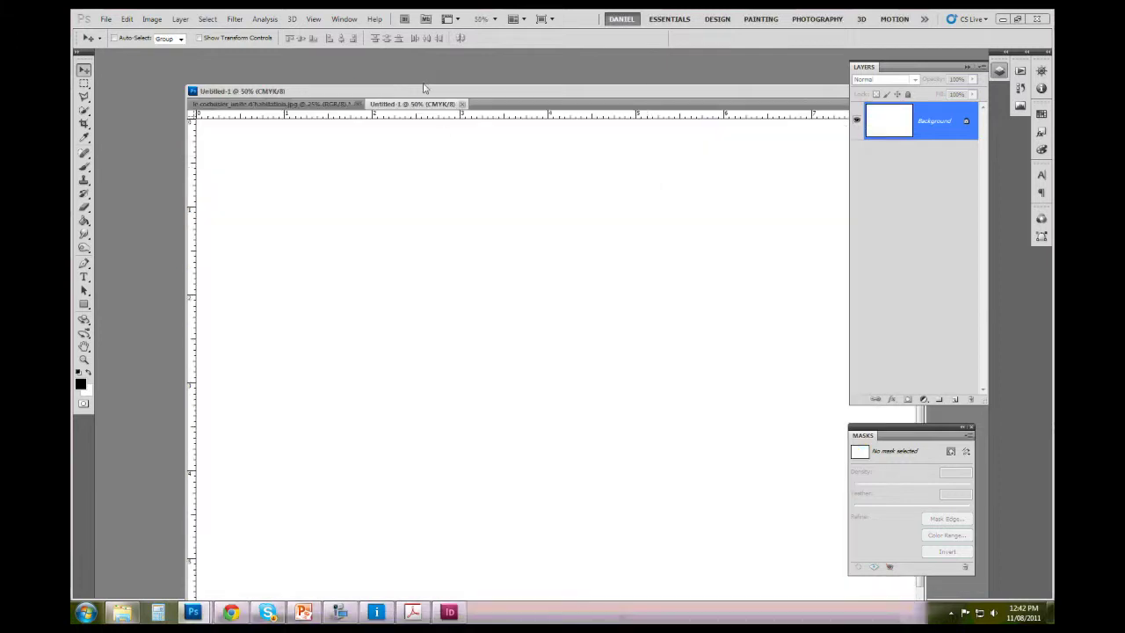
drag(407, 103, 364, 78)
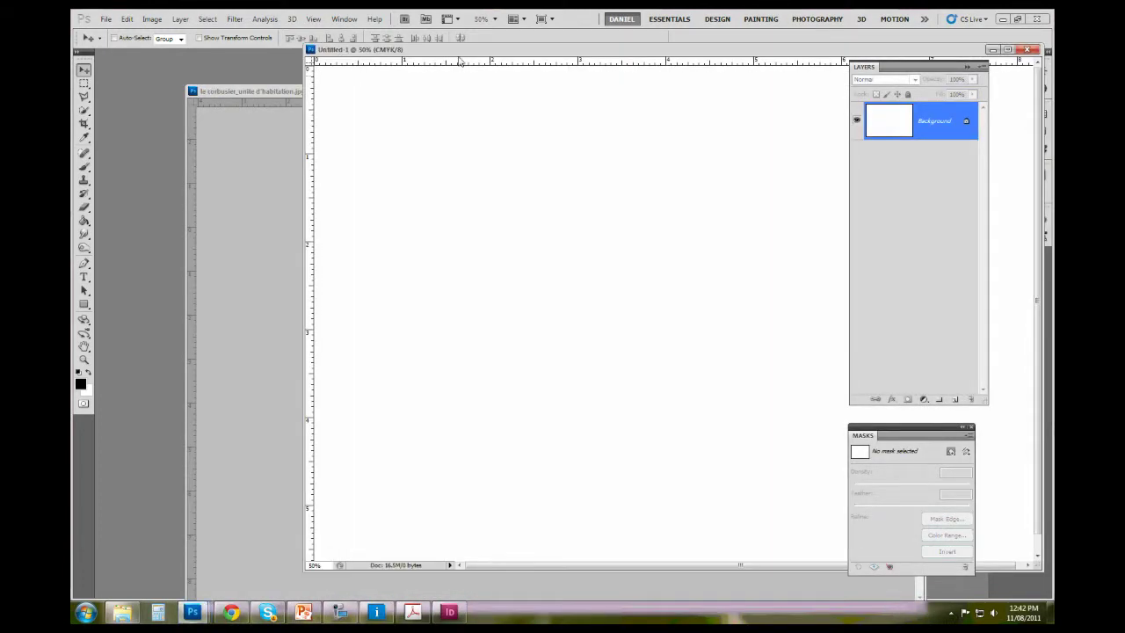
drag(457, 58, 253, 74)
key(ctrl+minus)
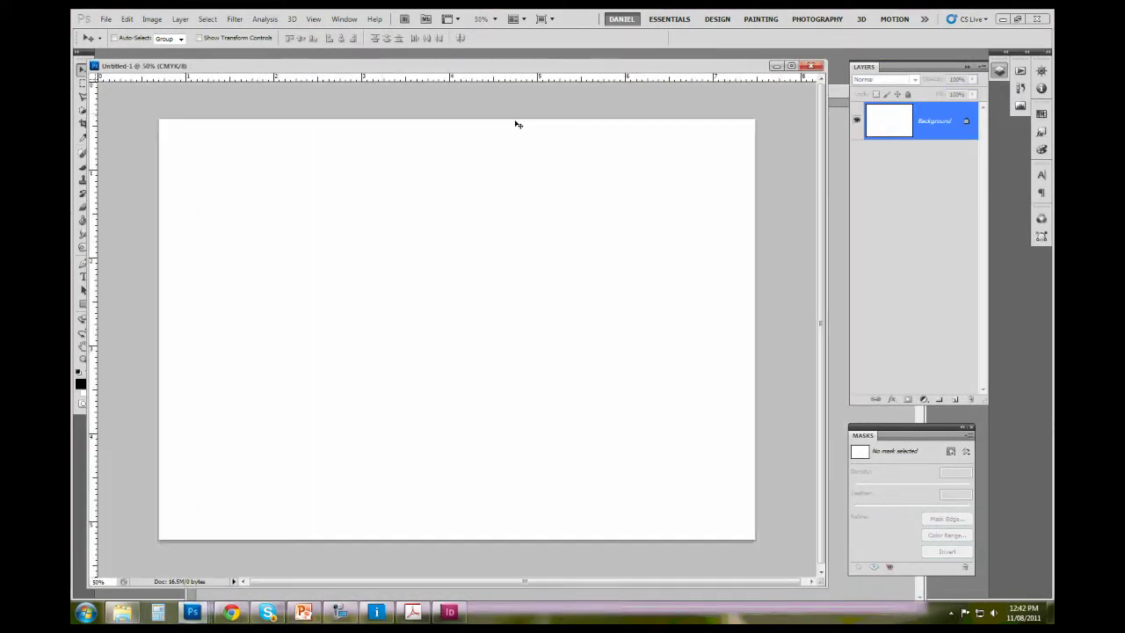
click(840, 93)
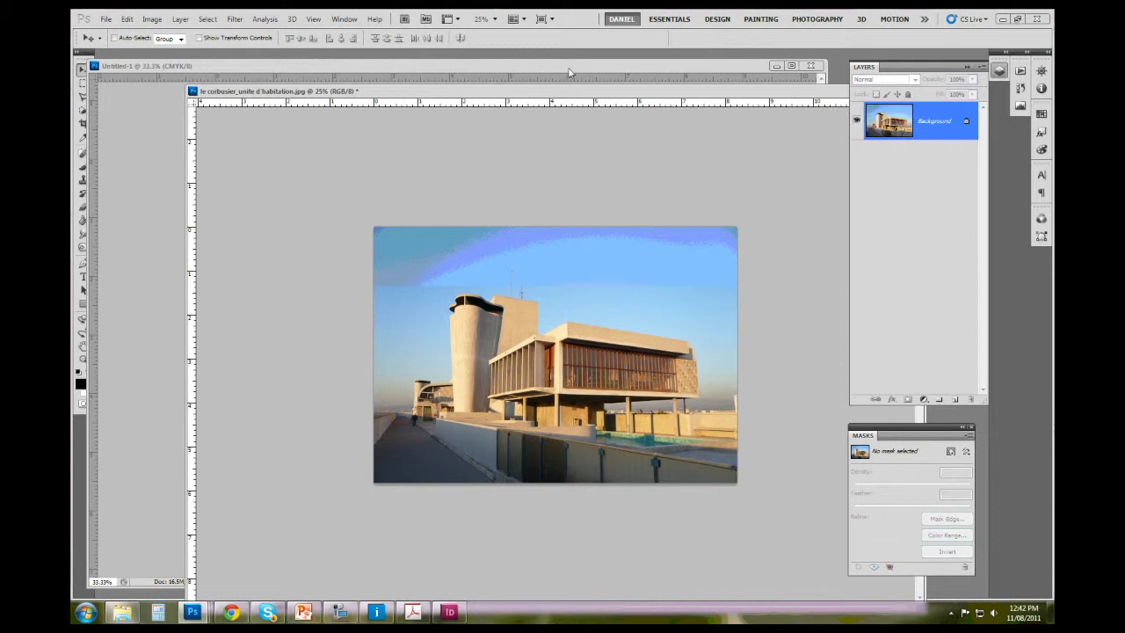
drag(558, 90, 874, 136)
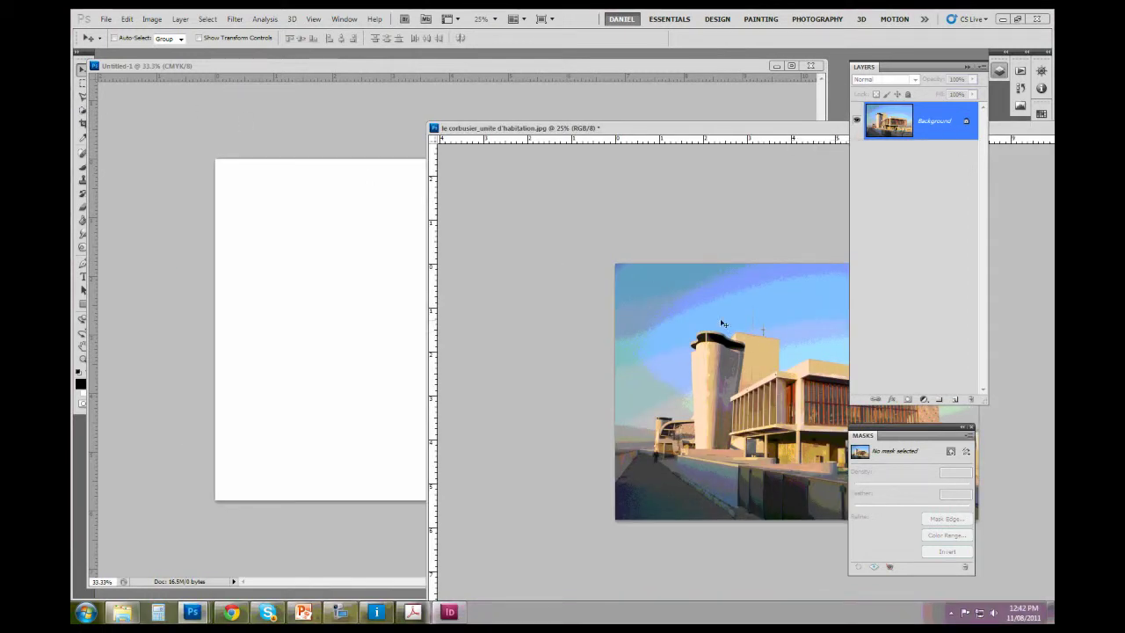
Step: Copy the cropped photo into the new CMYK document as its own layer, align it with the canvas edges and reposition the document window
drag(776, 384, 366, 369)
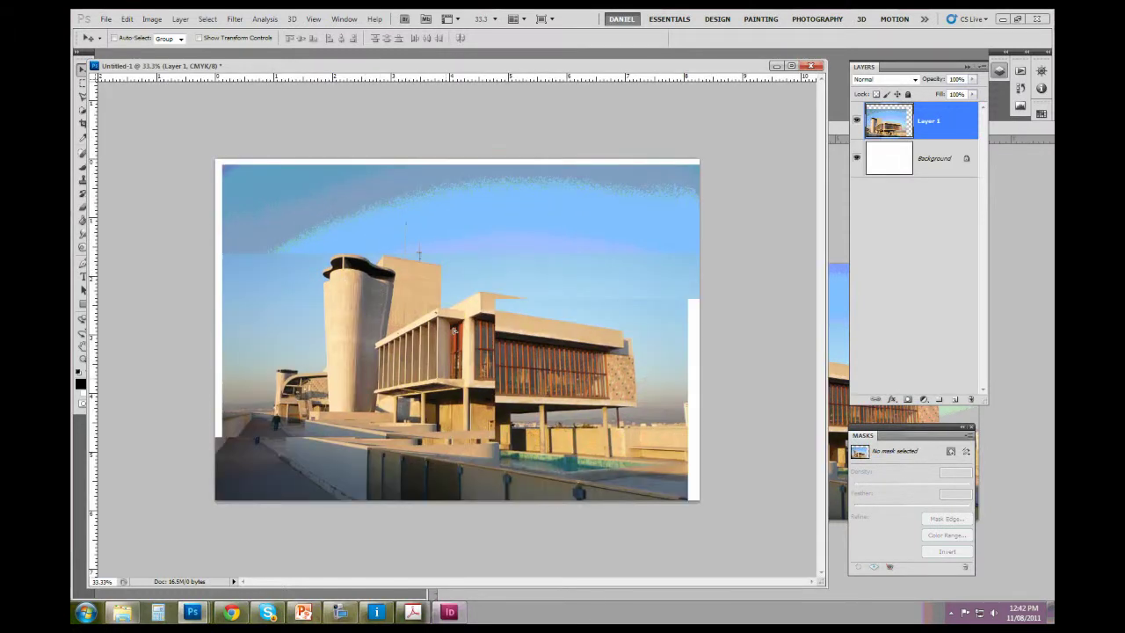
drag(454, 329, 439, 307)
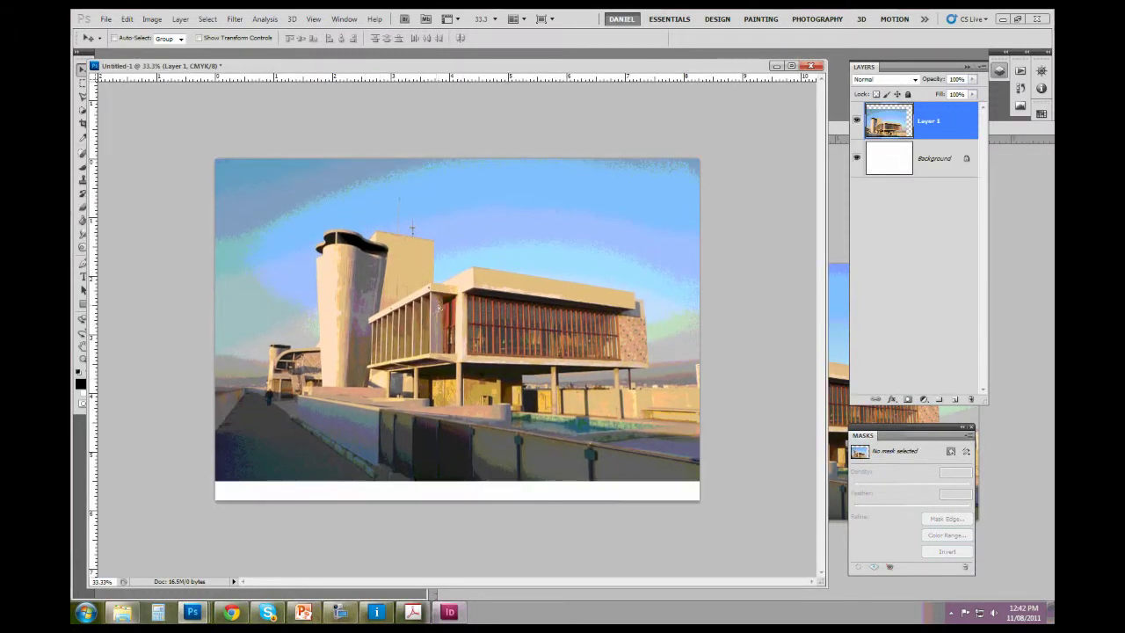
key(ctrl+z)
key(ctrl+Tab)
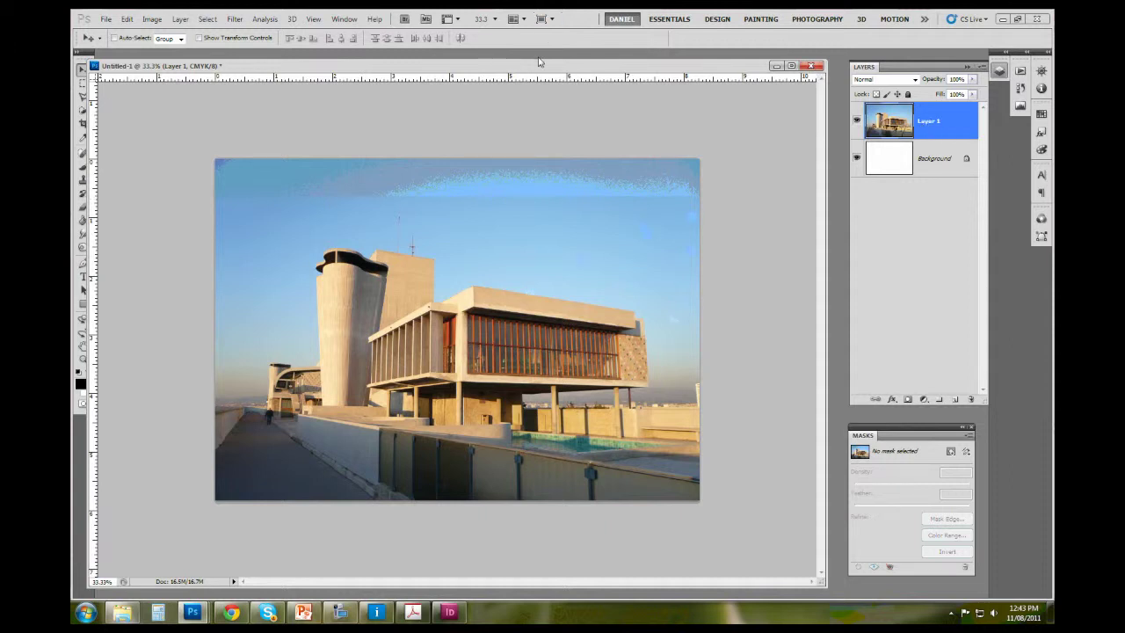
mouse_move(539, 63)
mouse_down()
mouse_move(664, 73)
mouse_move(834, 117)
mouse_move(545, 74)
mouse_move(561, 66)
mouse_up()
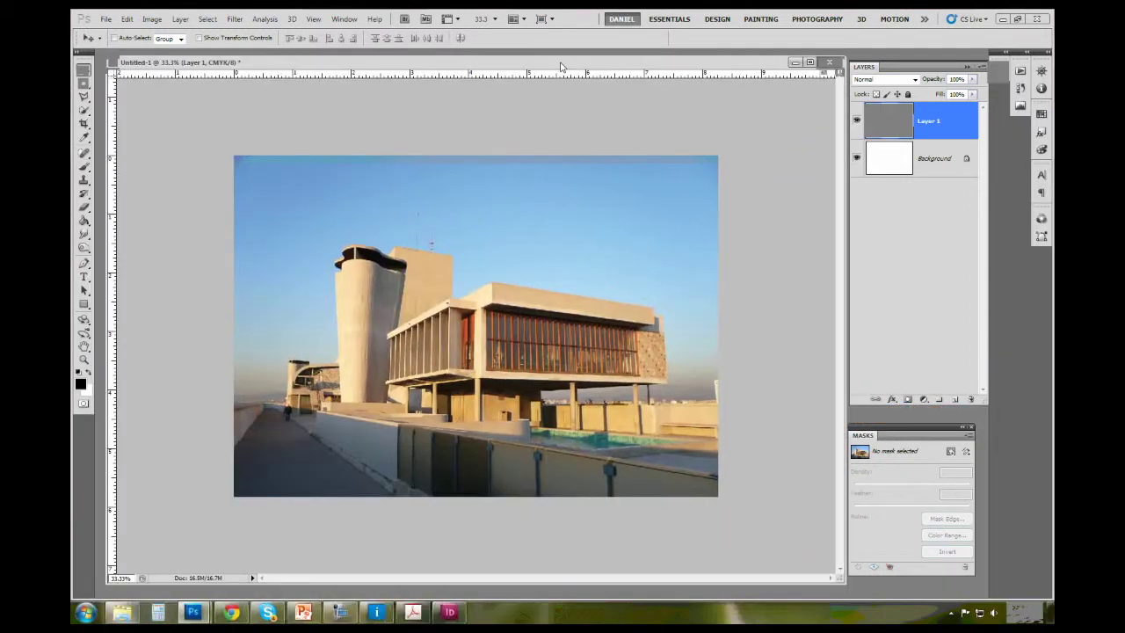
drag(504, 294, 607, 284)
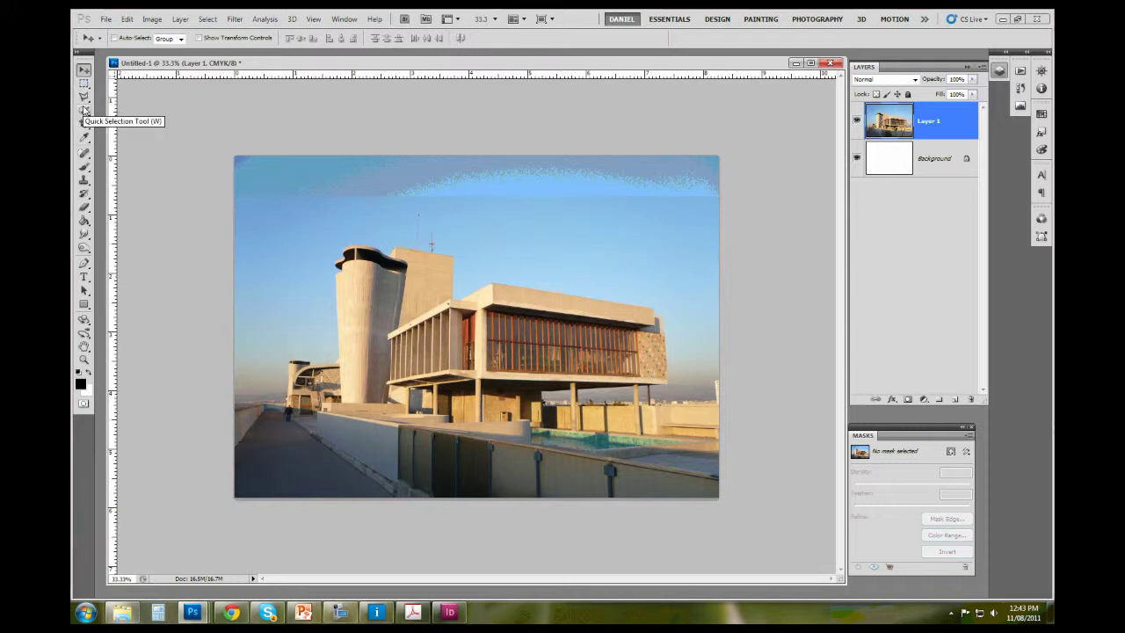
Step: Look through the marquee, lasso and quick selection tools and settle on the Rectangular Marquee tool
click(84, 87)
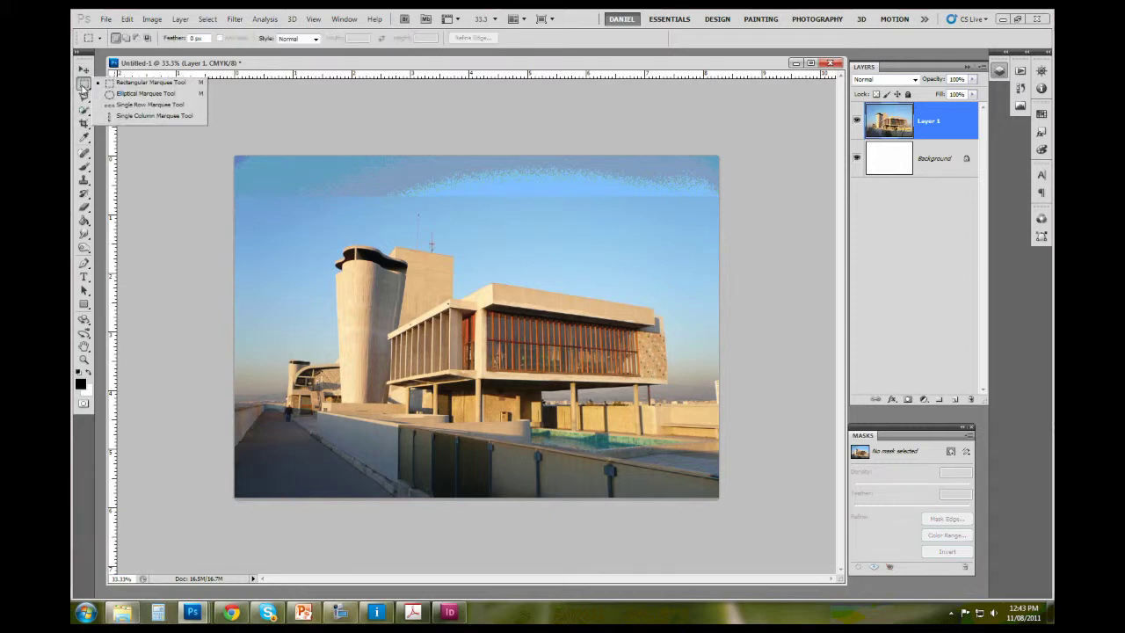
click(84, 86)
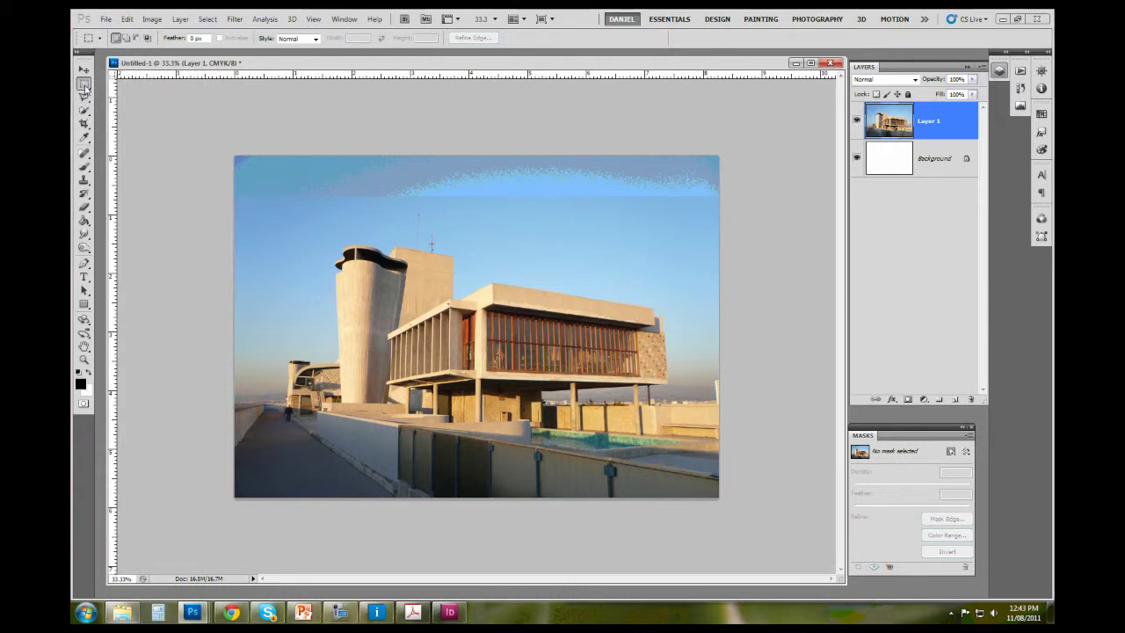
key(l)
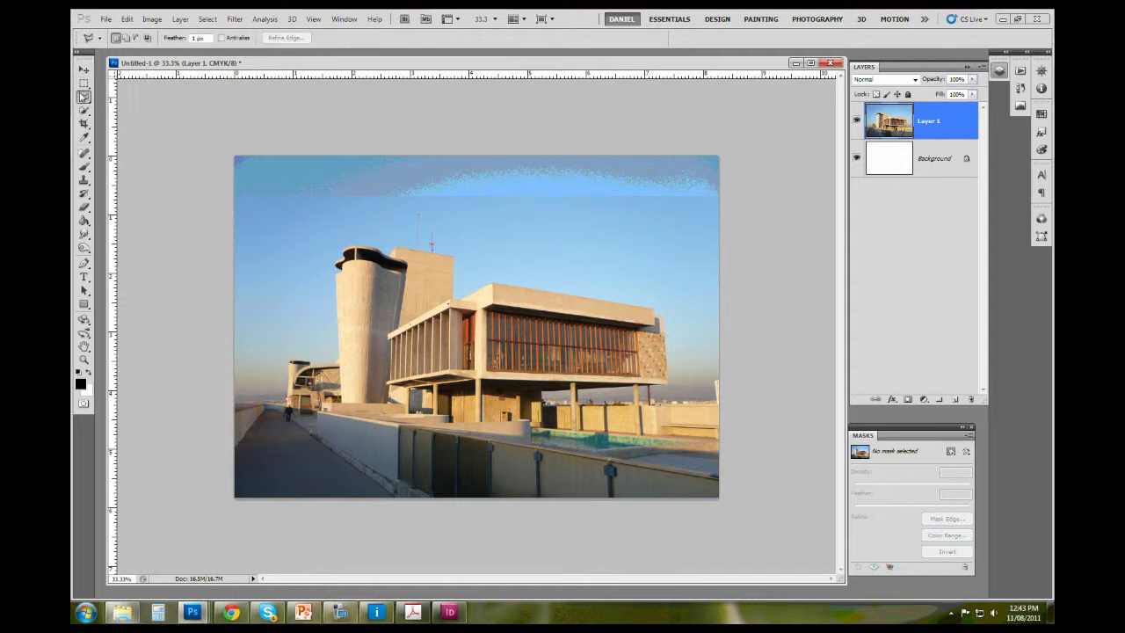
click(87, 110)
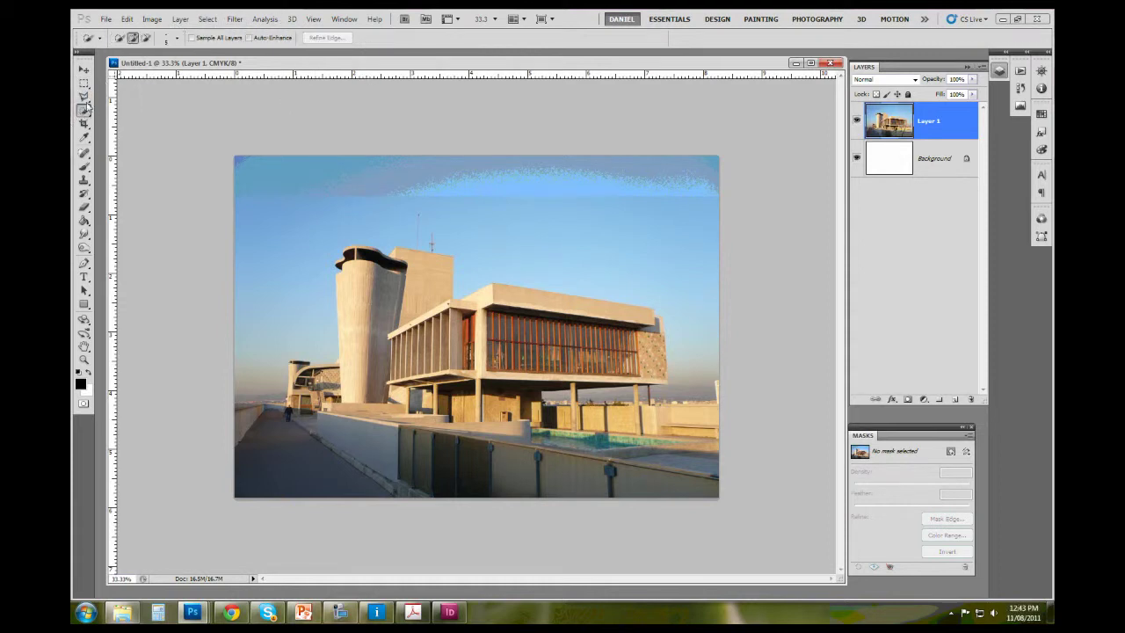
click(84, 95)
click(84, 83)
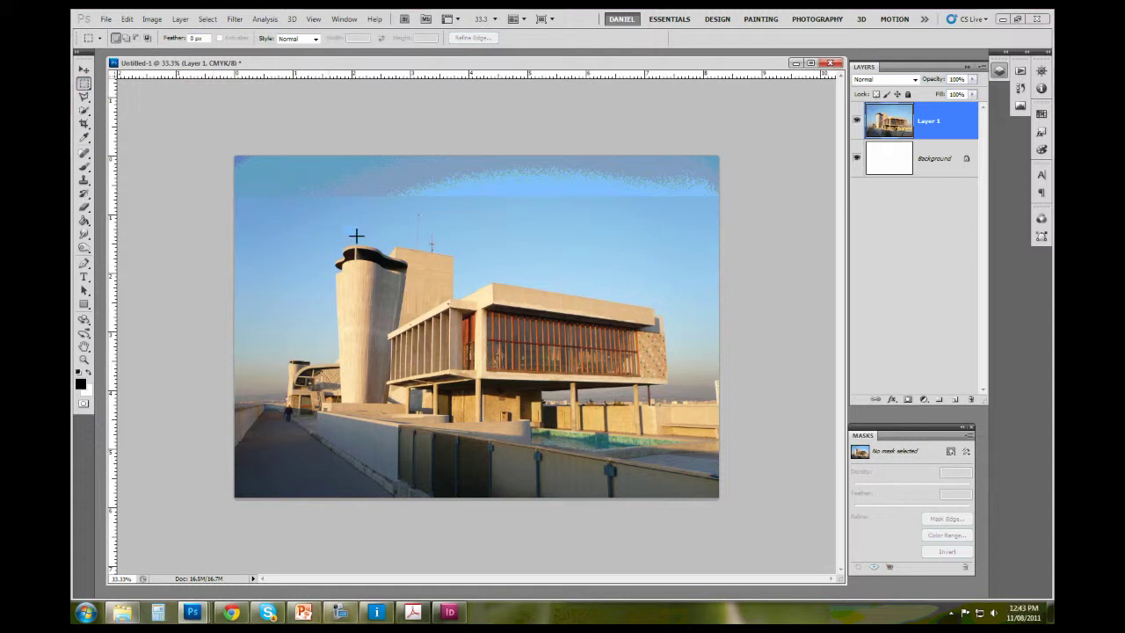
key(ctrl+plus)
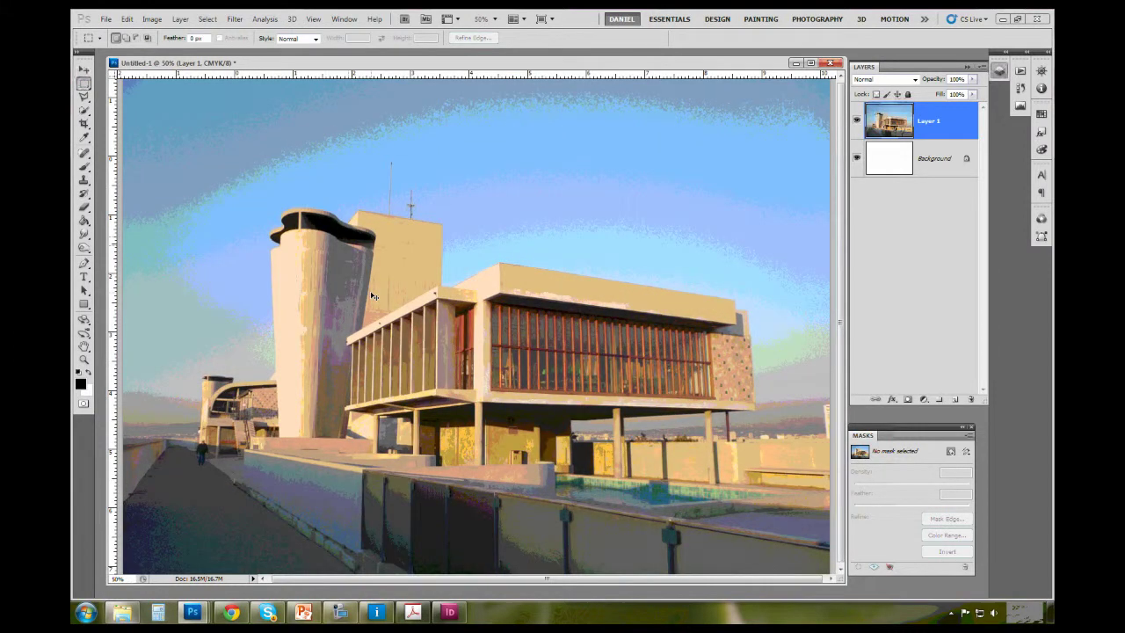
key(ctrl+minus)
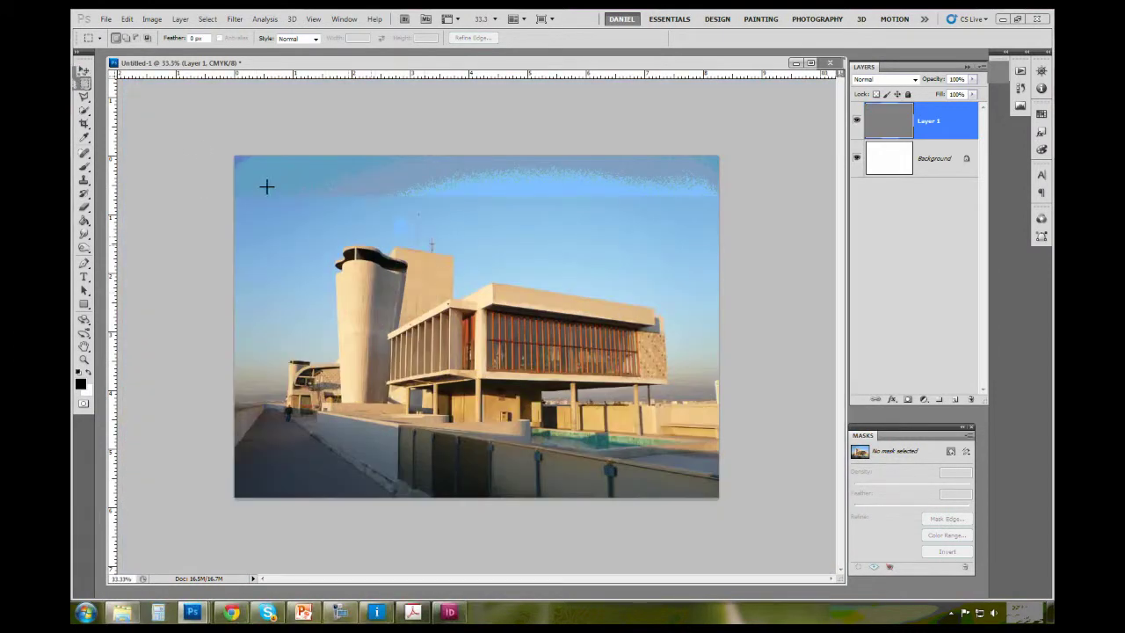
Step: Select a rectangle around the upper part of the tower and try deleting its contents from Layer 1
drag(325, 204, 464, 329)
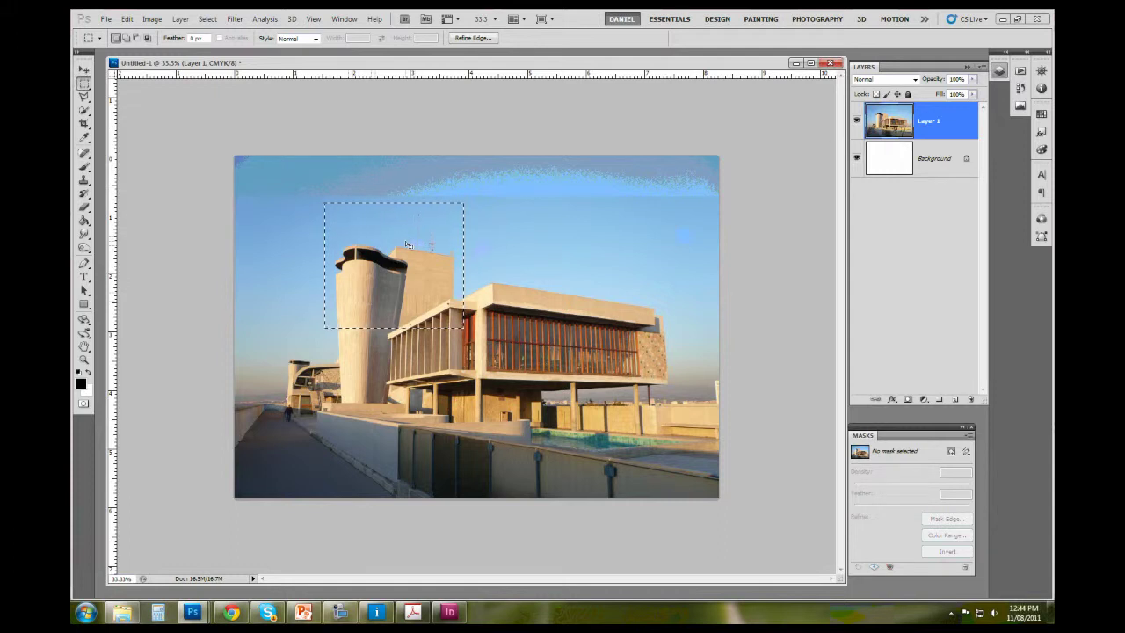
key(Delete)
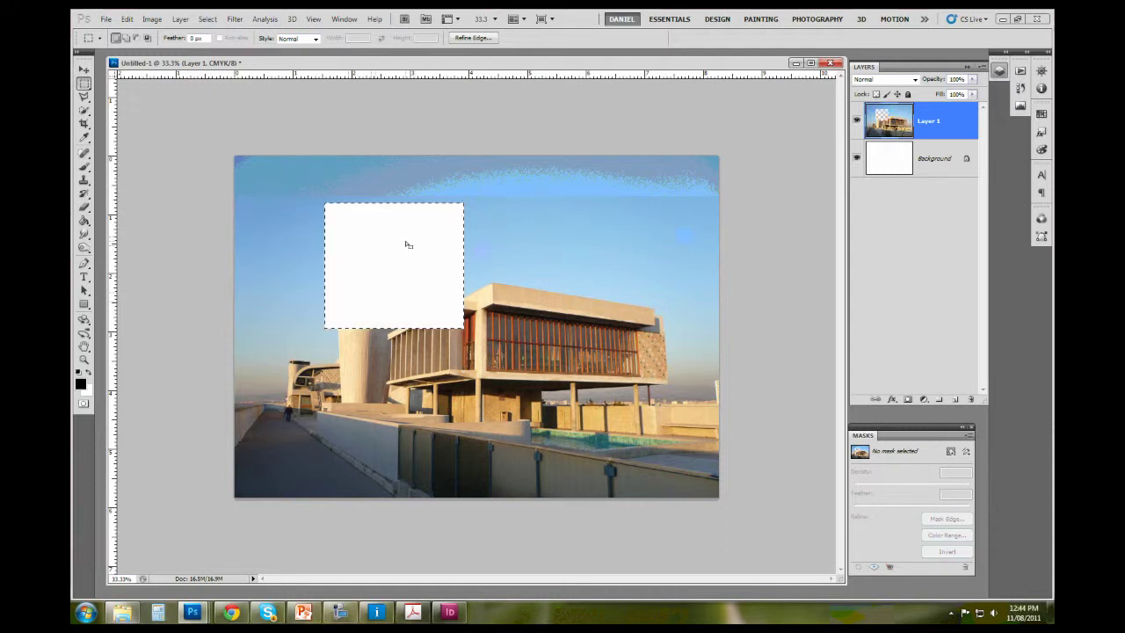
key(ctrl+z)
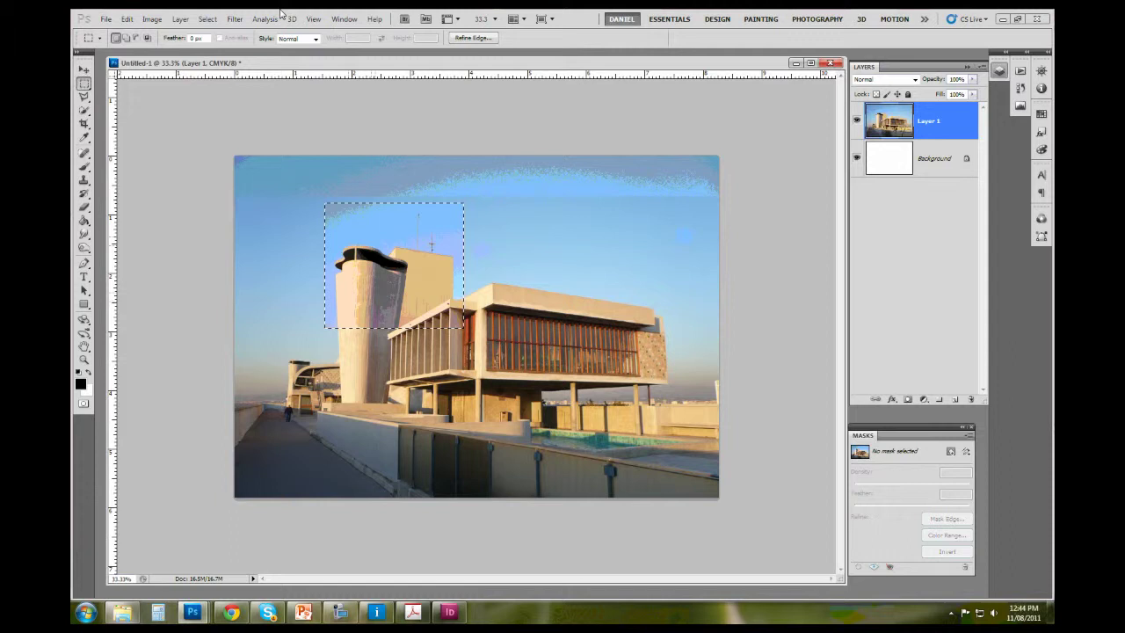
Step: Invert the tower selection and try deleting everything outside the rectangle
click(209, 18)
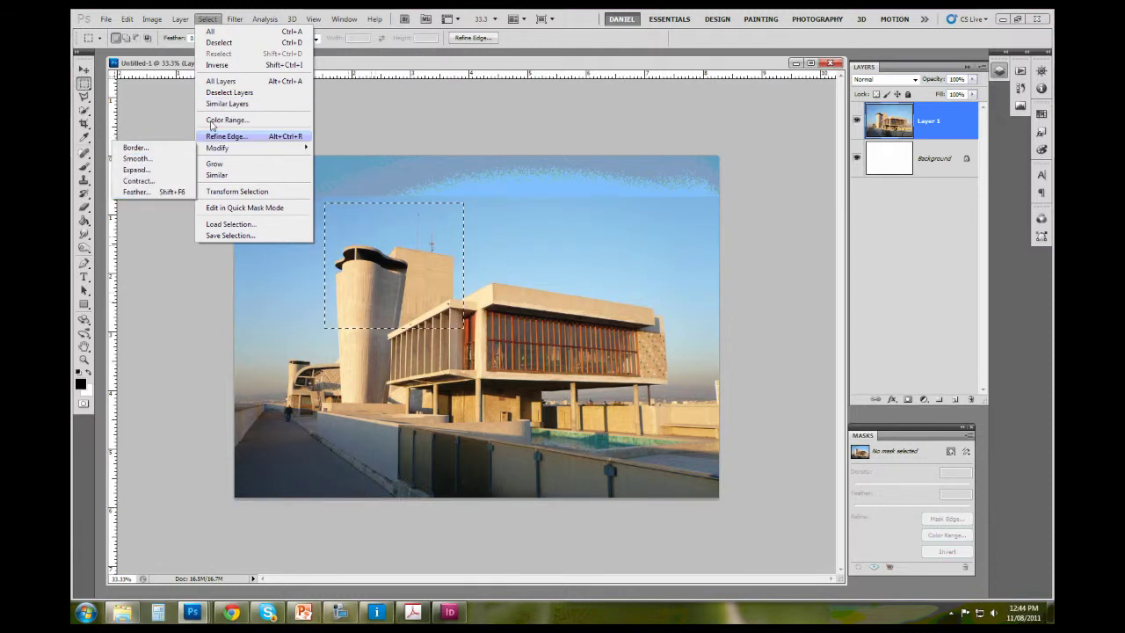
click(228, 65)
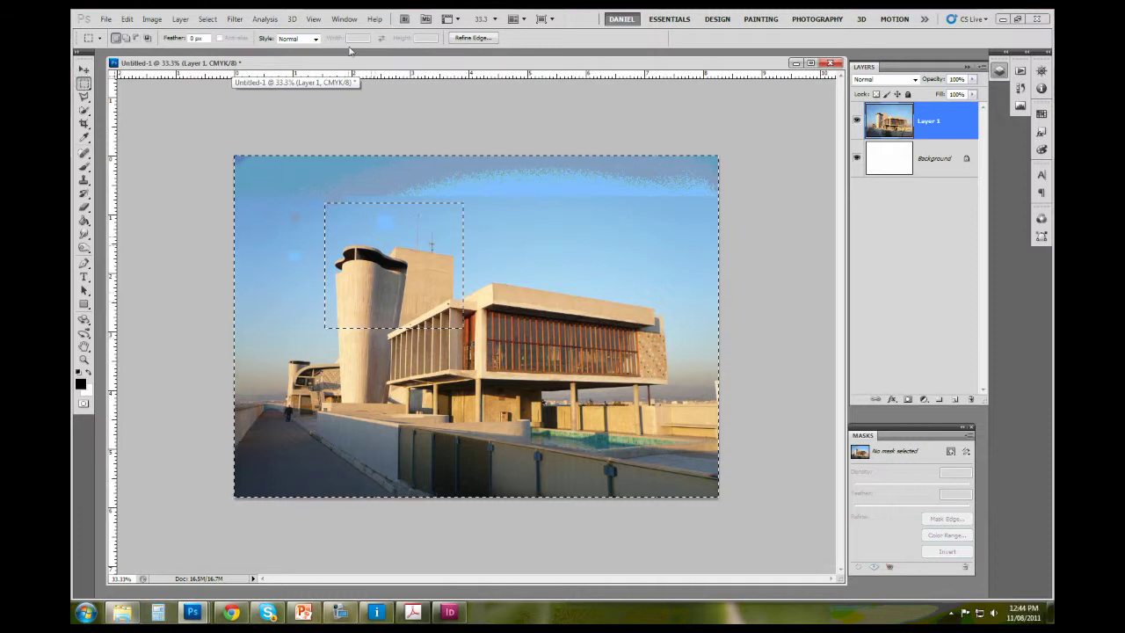
click(207, 18)
click(228, 64)
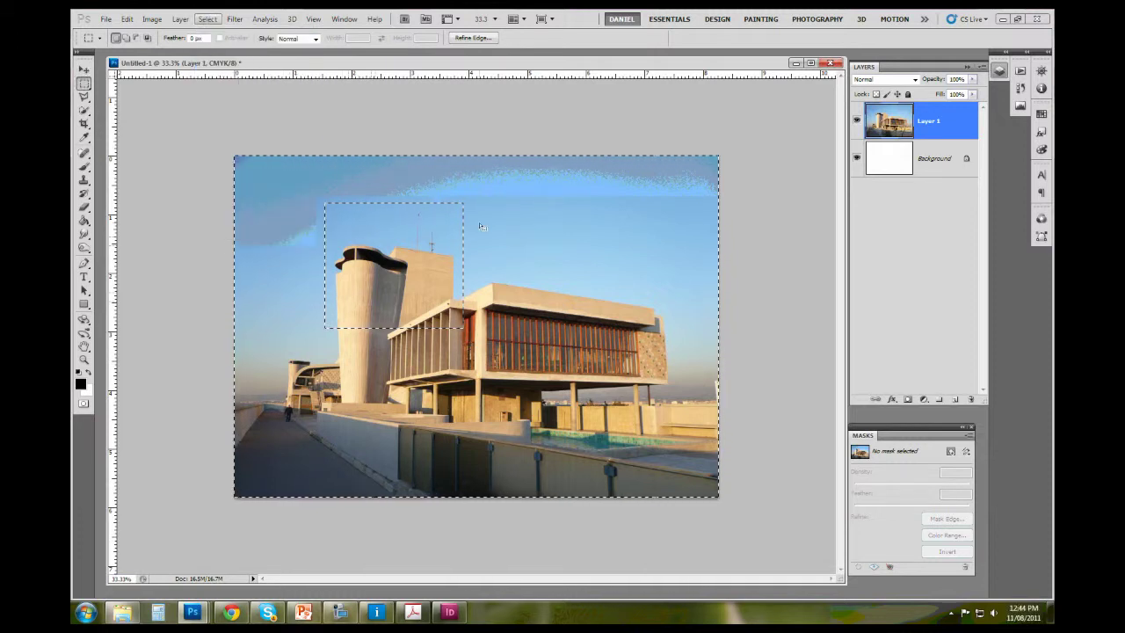
key(Delete)
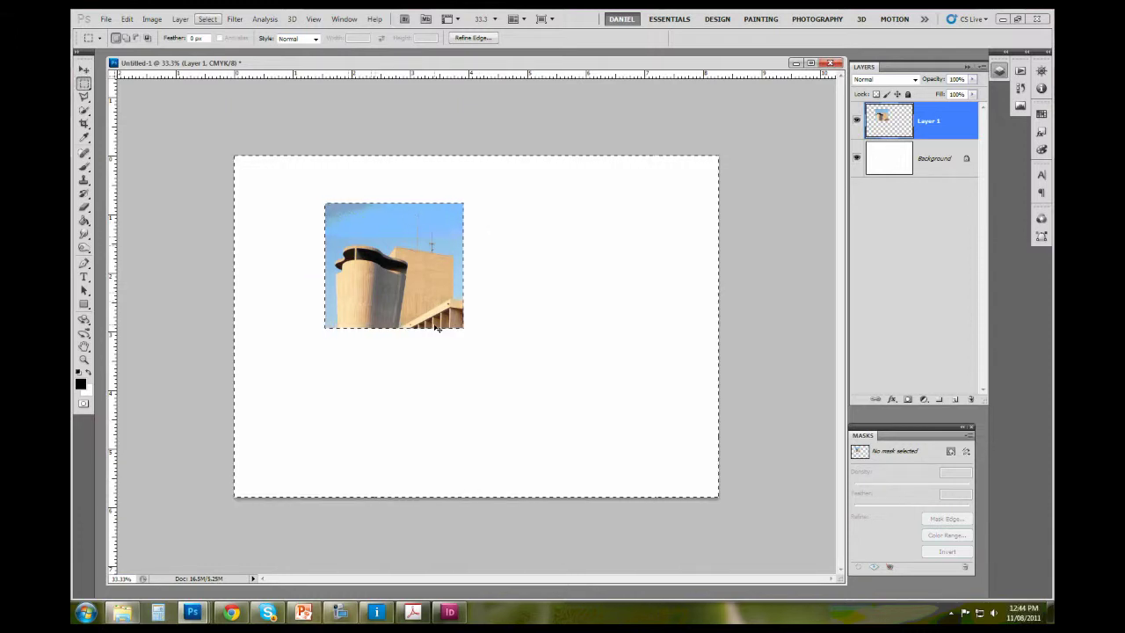
key(ctrl+z)
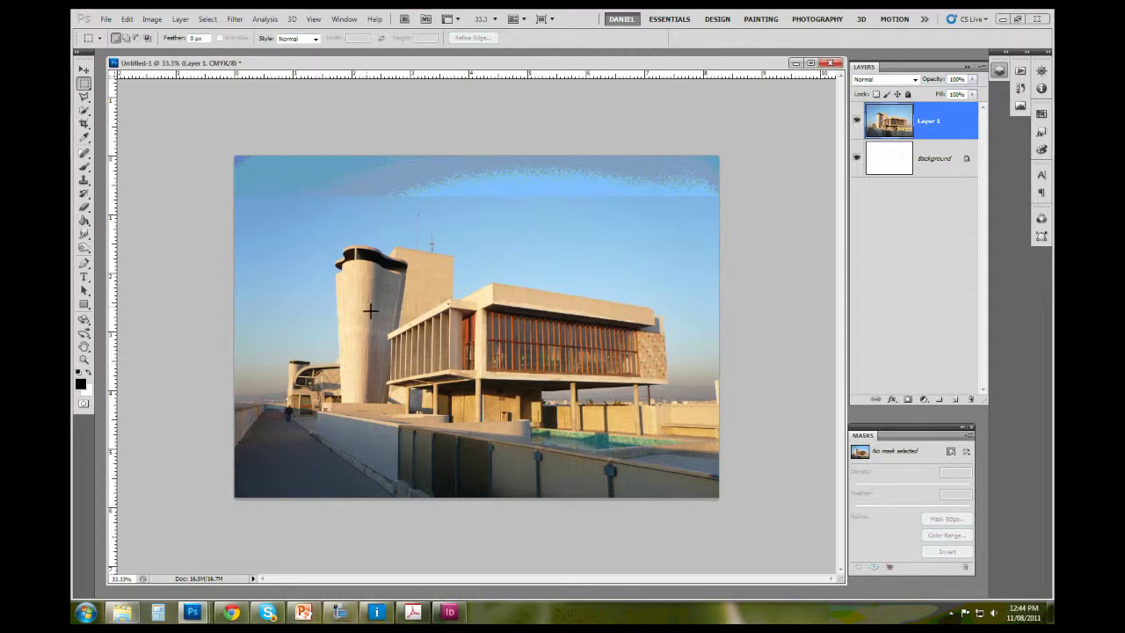
Step: Inspect the building's outline up close and compare Layer 1 with the white Background by toggling the layer's visibility
key(ctrl+plus)
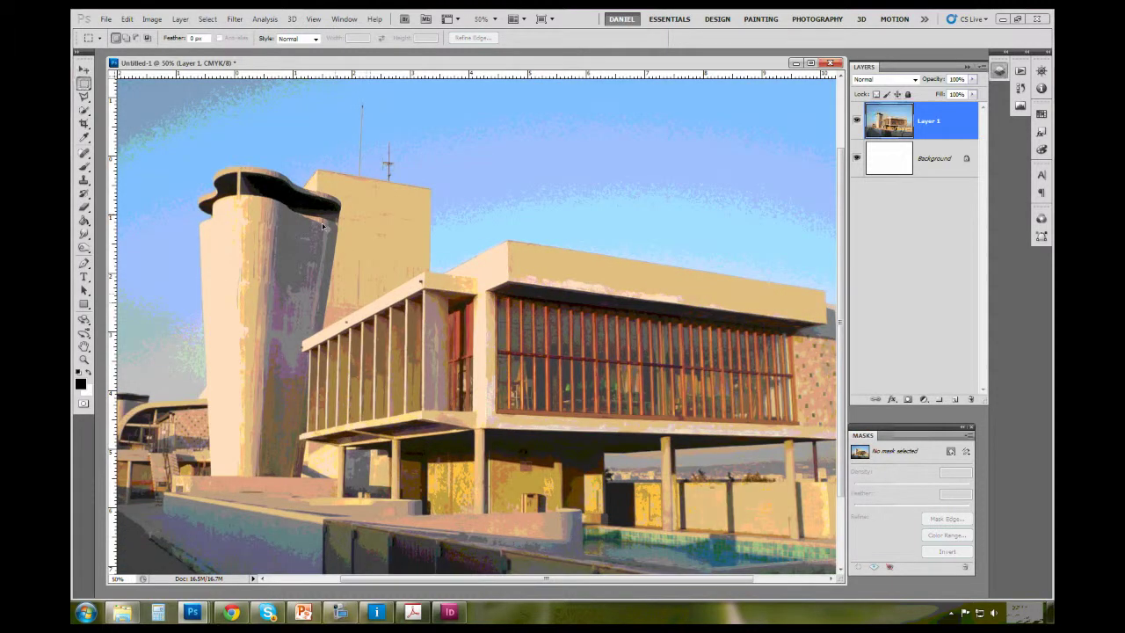
key(ctrl+plus)
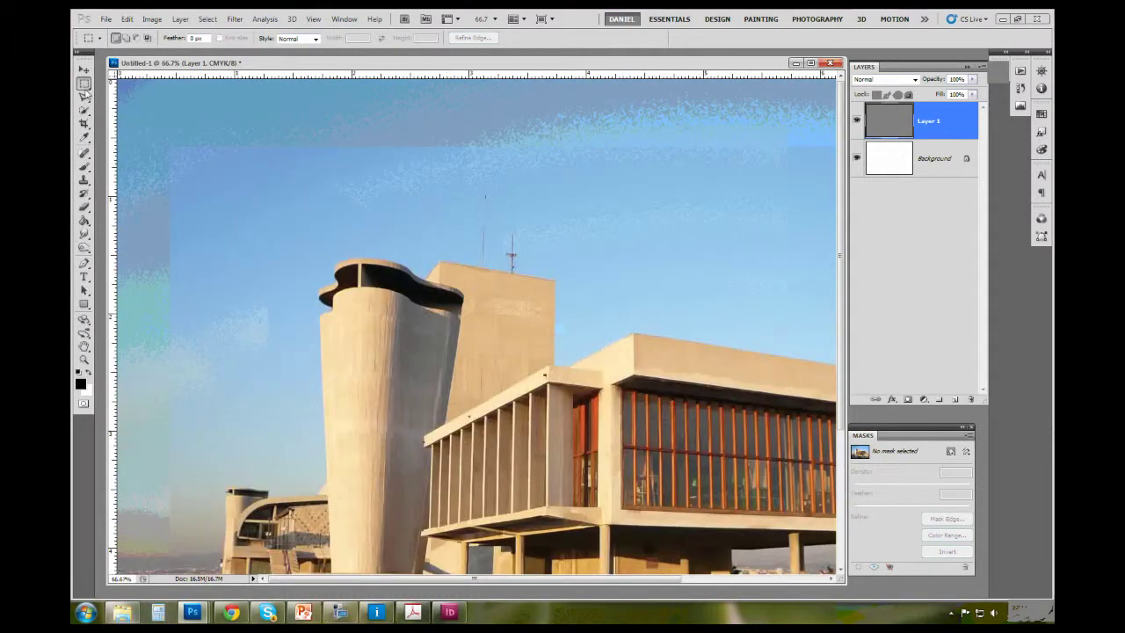
key(ctrl+minus)
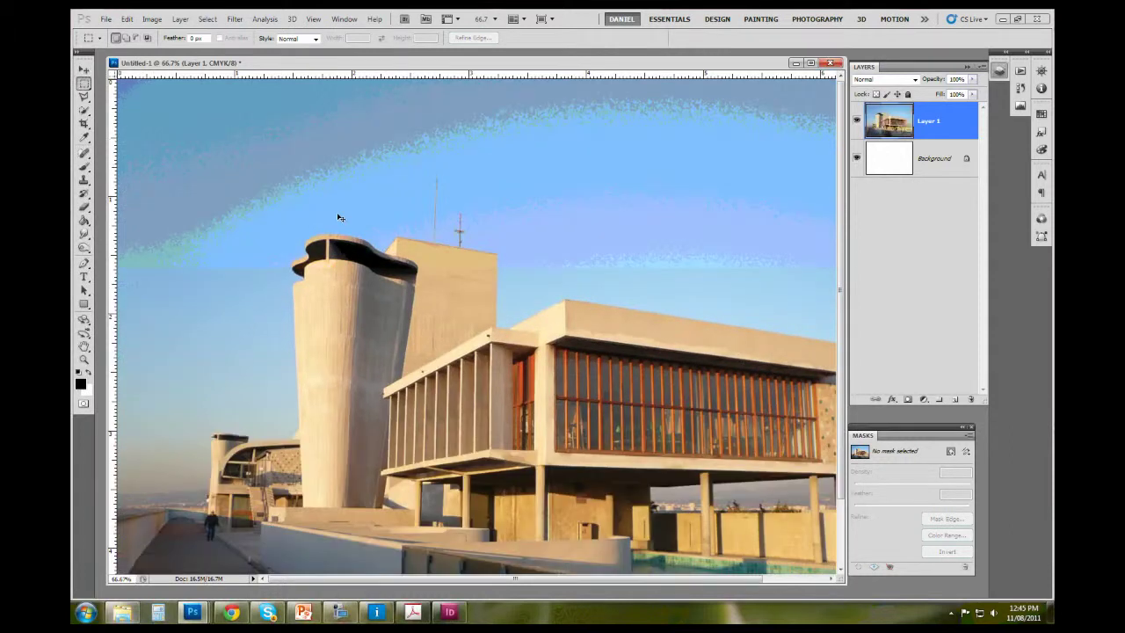
key(ctrl+minus)
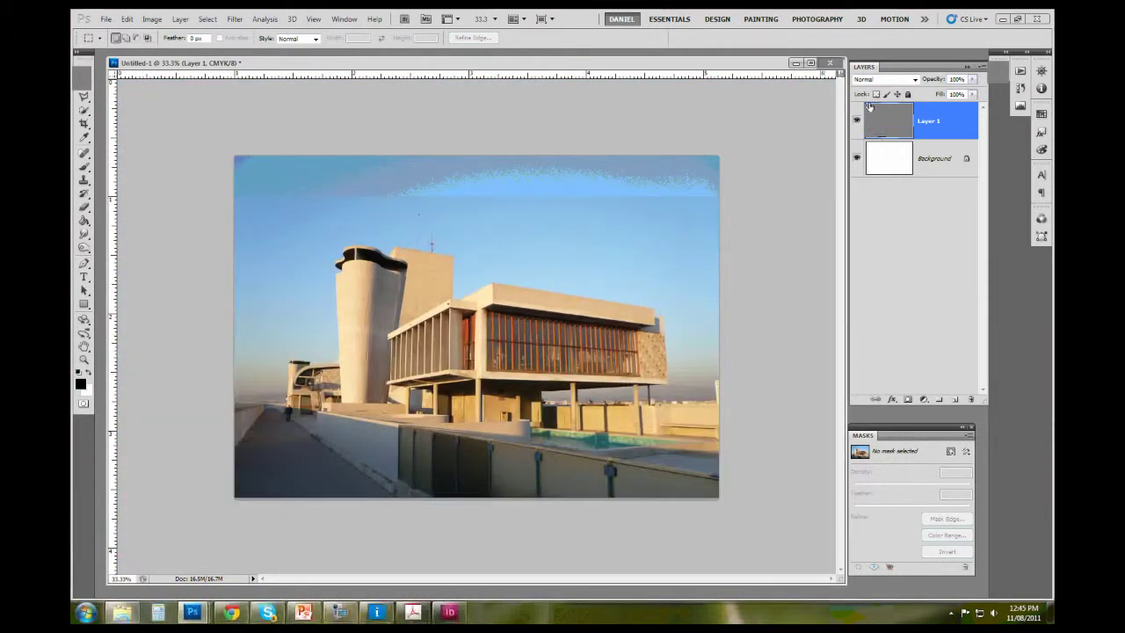
click(858, 123)
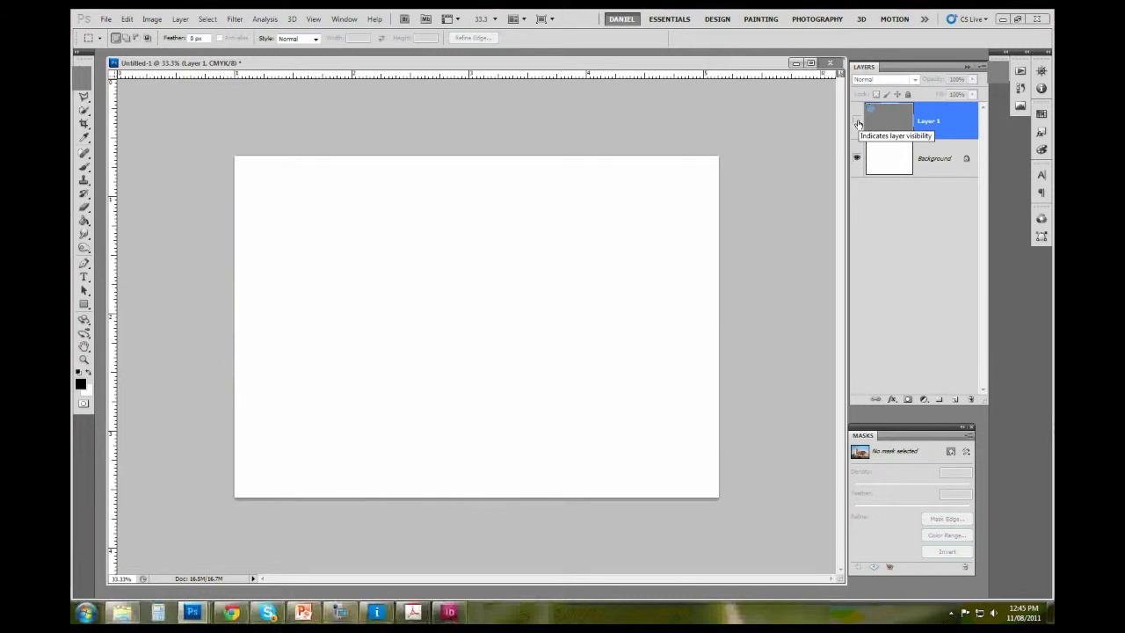
click(858, 123)
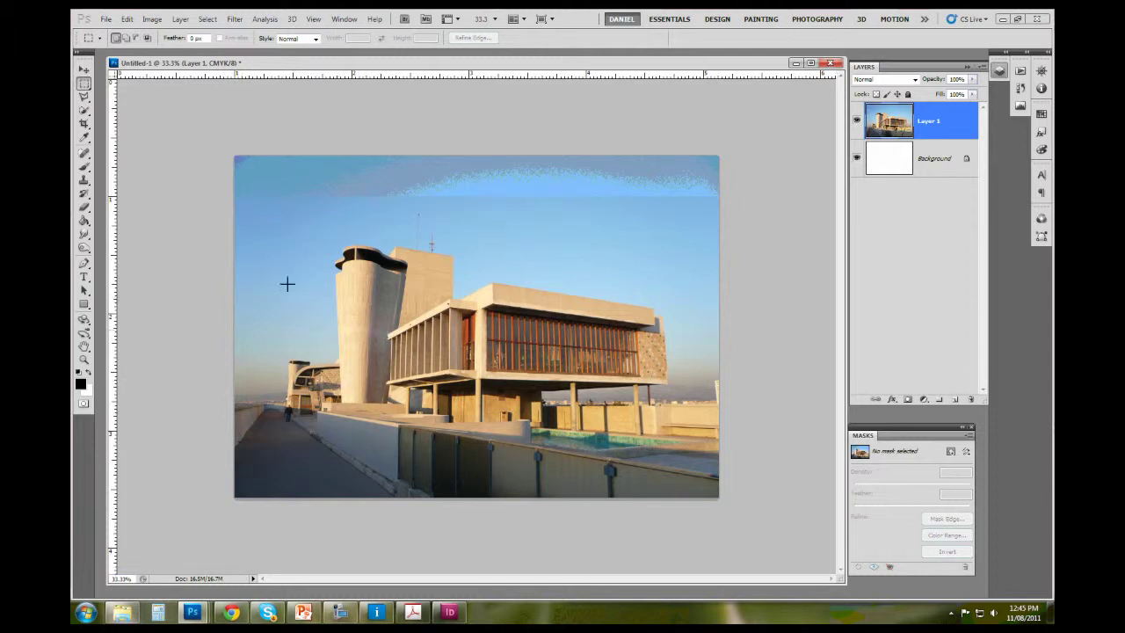
key(ctrl+plus)
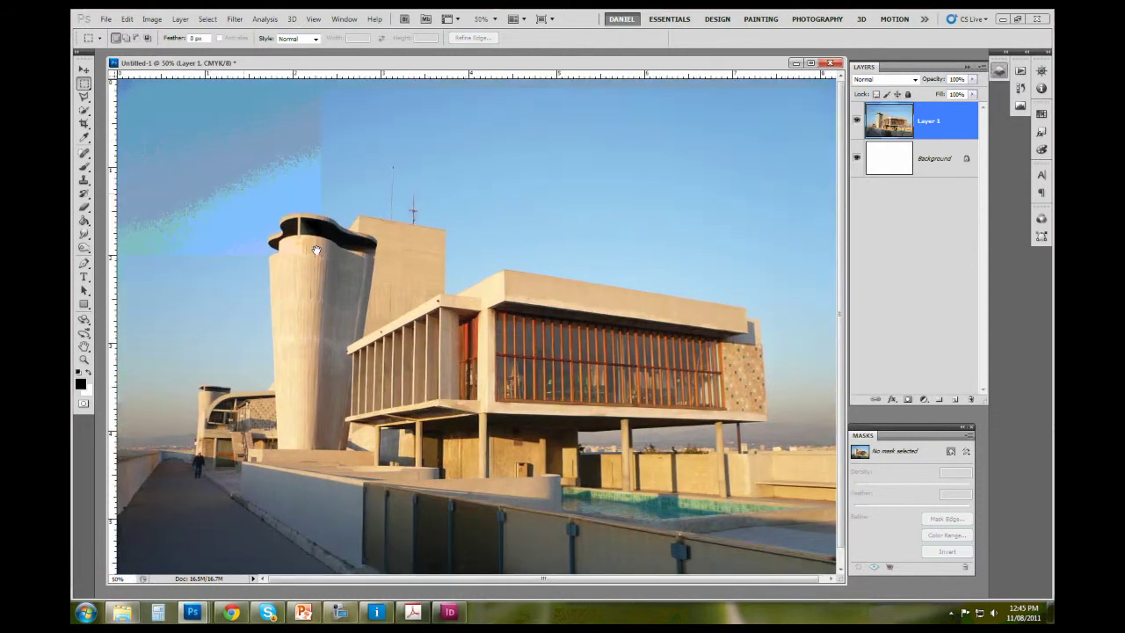
key(ctrl+minus)
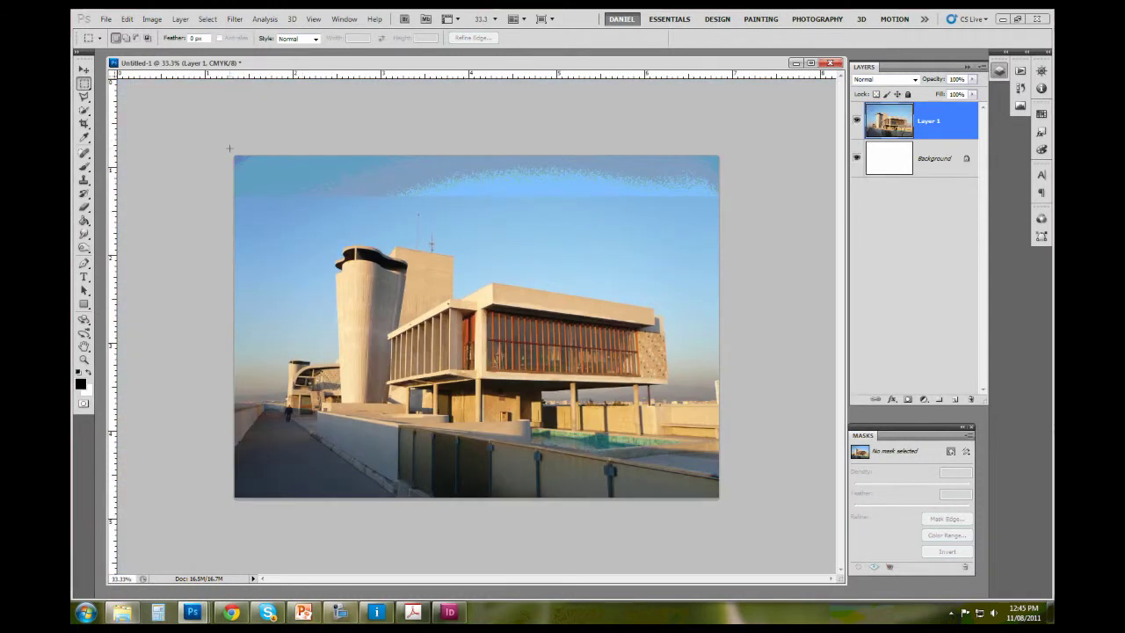
Step: Build one combined rectangular marquee selection over the sky, adding areas across the tower, above the main building's roof and beside its far end
key(ctrl+shift+d)
key(shift)
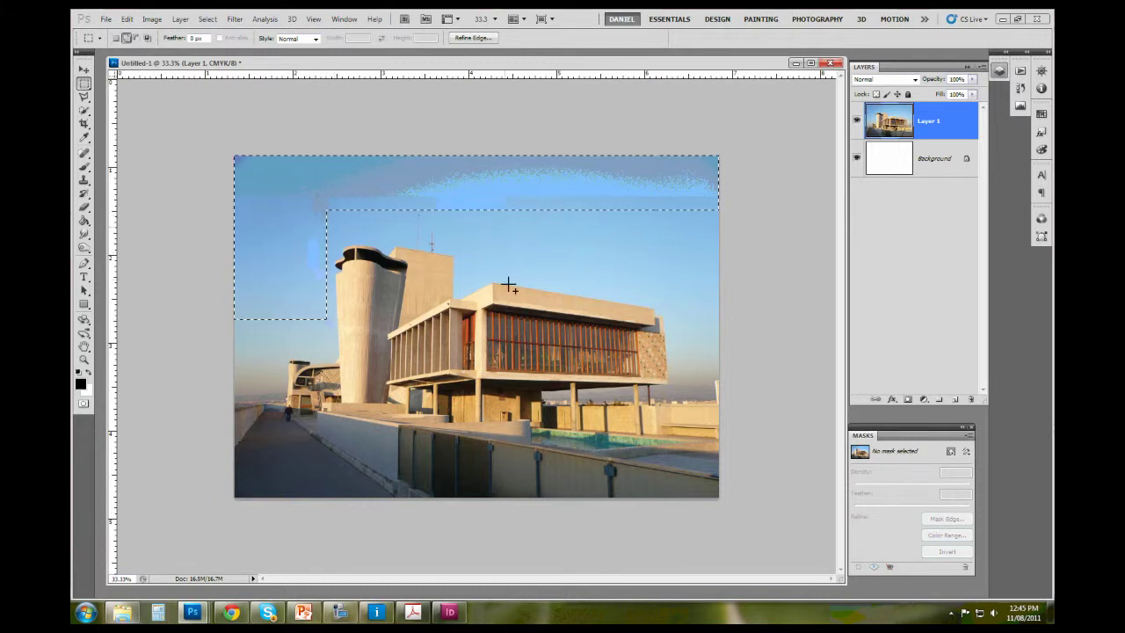
drag(507, 283, 316, 202)
drag(725, 199, 492, 309)
drag(738, 364, 655, 310)
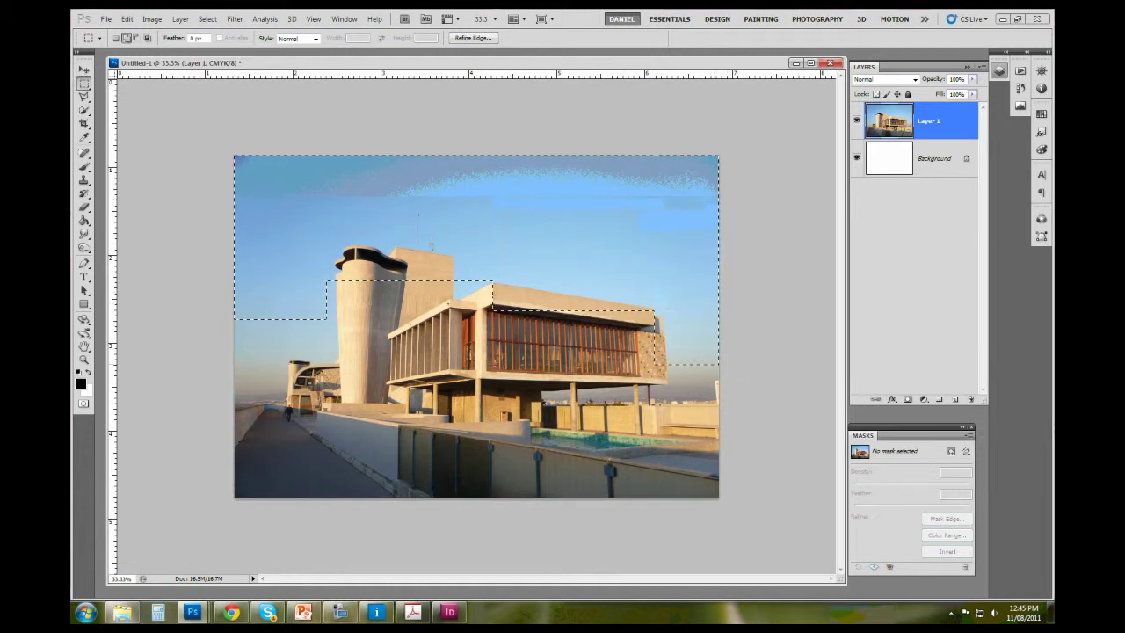
Step: Add a rectangle of sky beside the tower, reaching down over the low rear building, to the marquee selection
drag(221, 289, 307, 378)
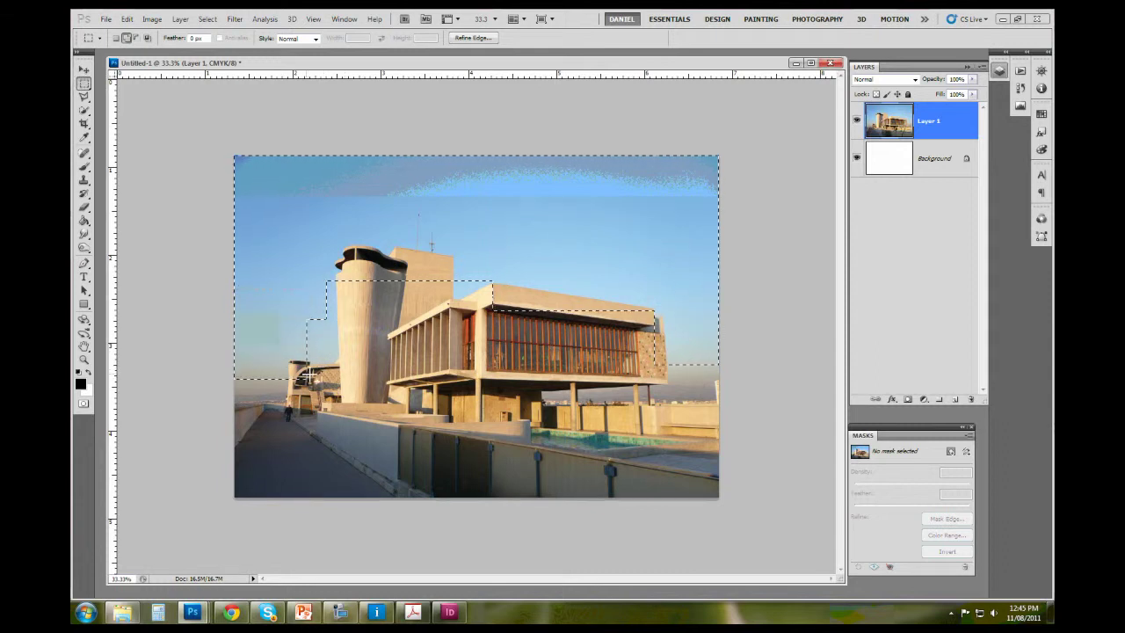
Step: Subtract the main building's long front roof band from the sky selection with the Polygonal Lasso, using a 0 px feather
key(ctrl+plus)
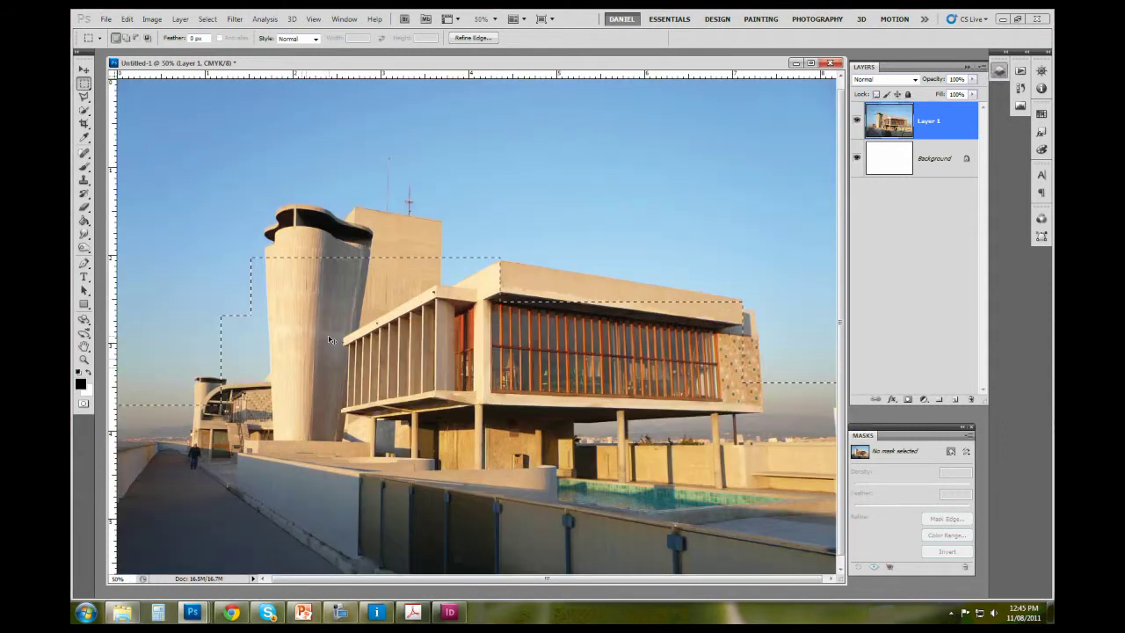
key(ctrl+plus)
key(ctrl+plus)
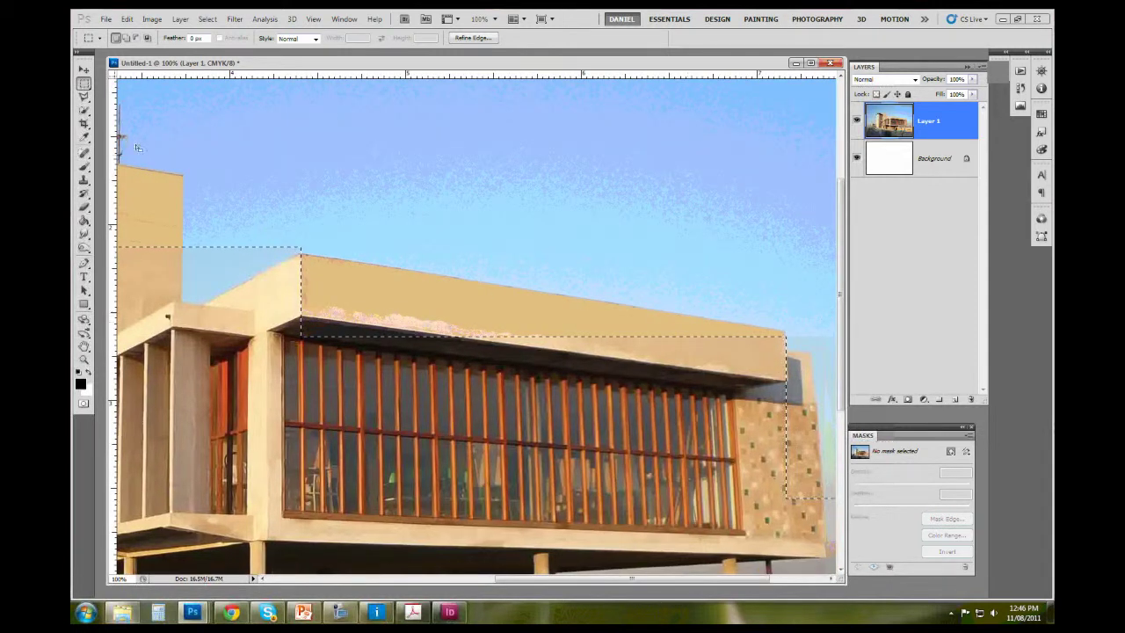
click(84, 97)
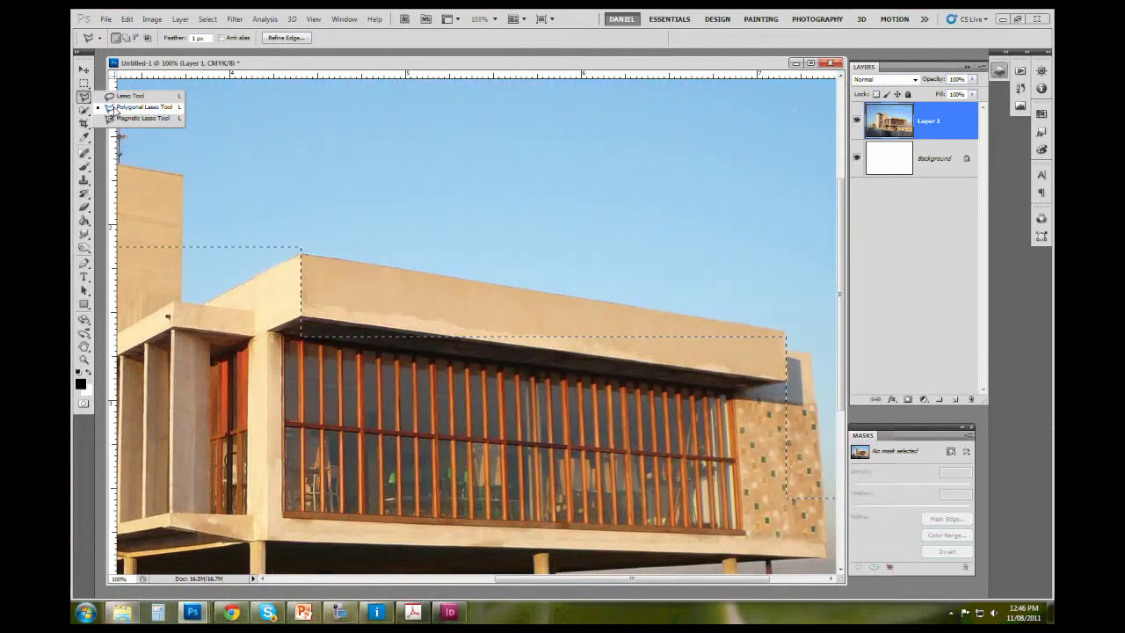
click(123, 106)
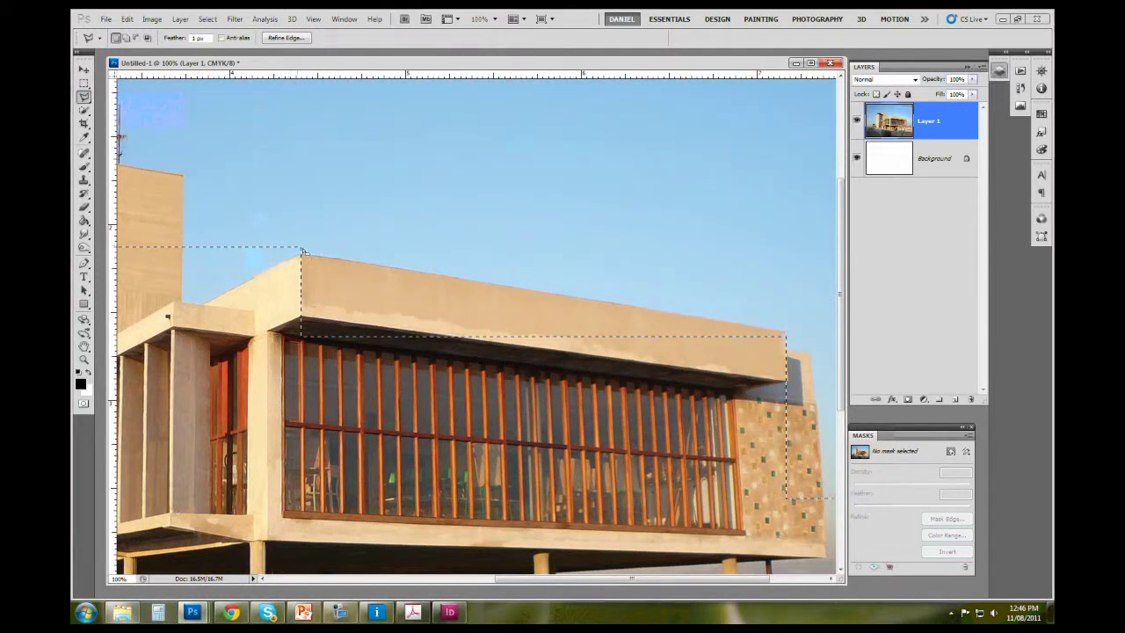
click(177, 39)
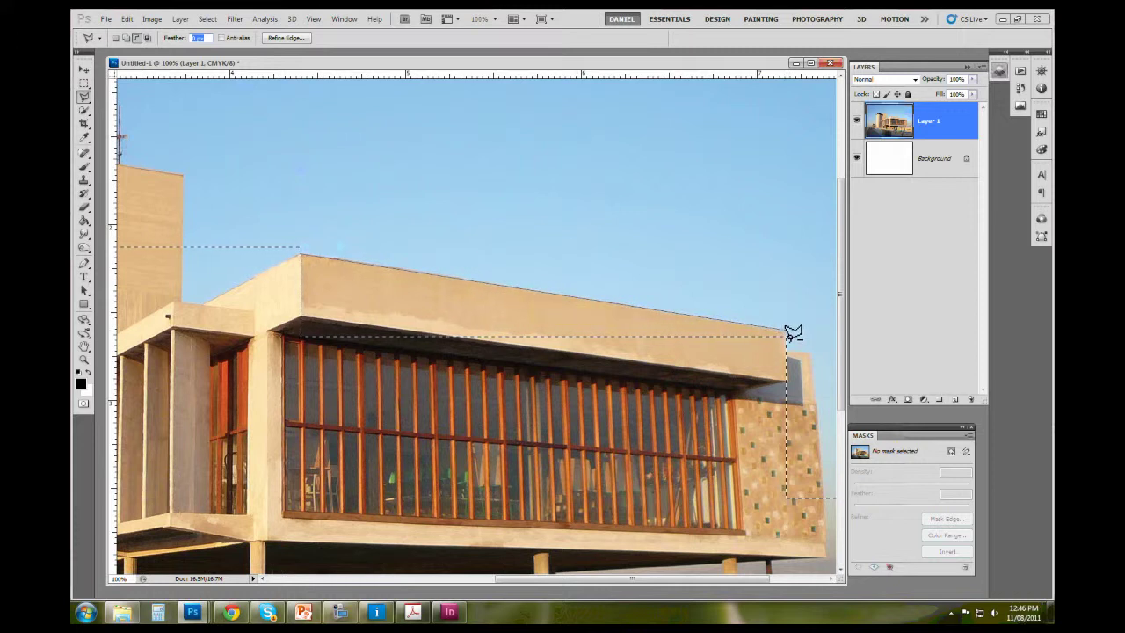
click(297, 365)
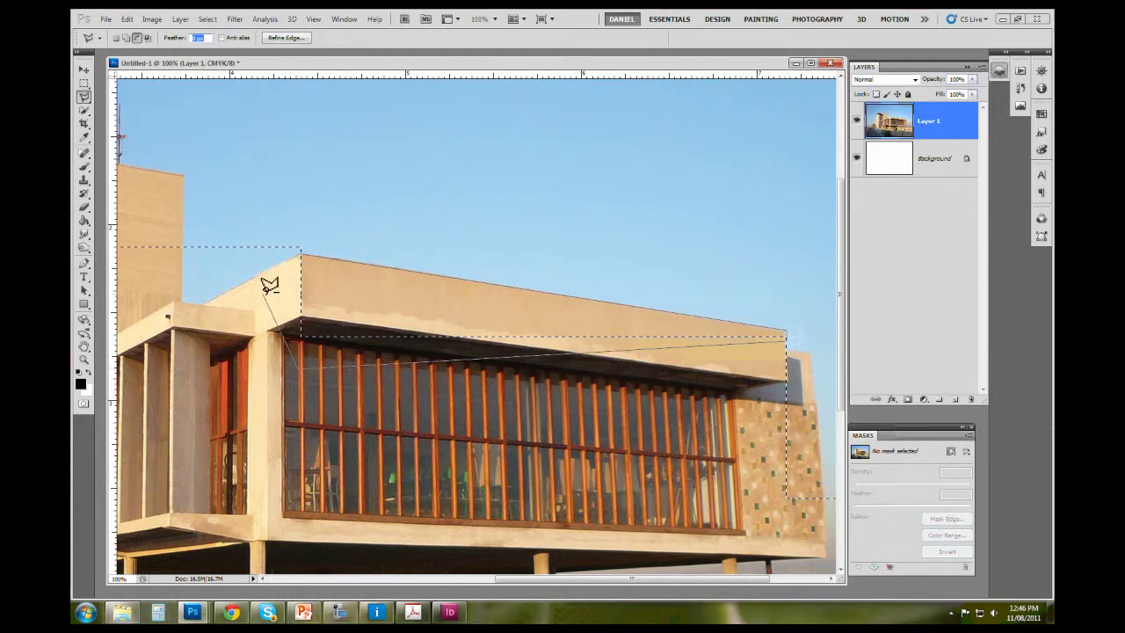
click(301, 259)
Step: Add the wedge of sky between the rear block and the main building's sloping roof to the selection with the Polygonal Lasso
key(ctrl+minus)
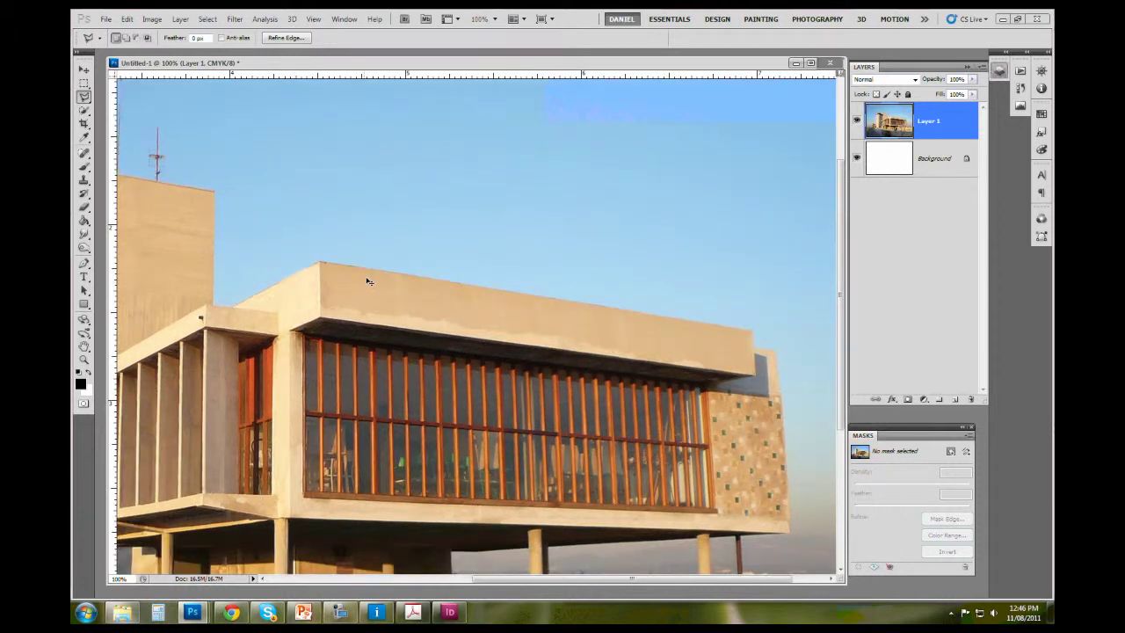
key(ctrl+minus)
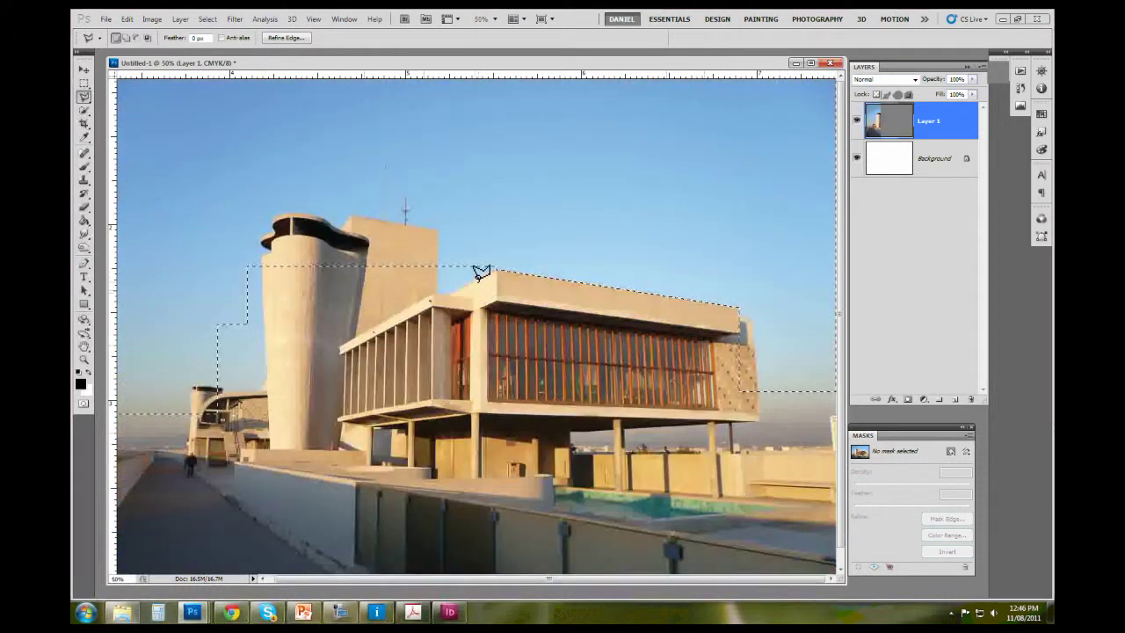
key(ctrl+d)
scroll(476, 279, up, 3)
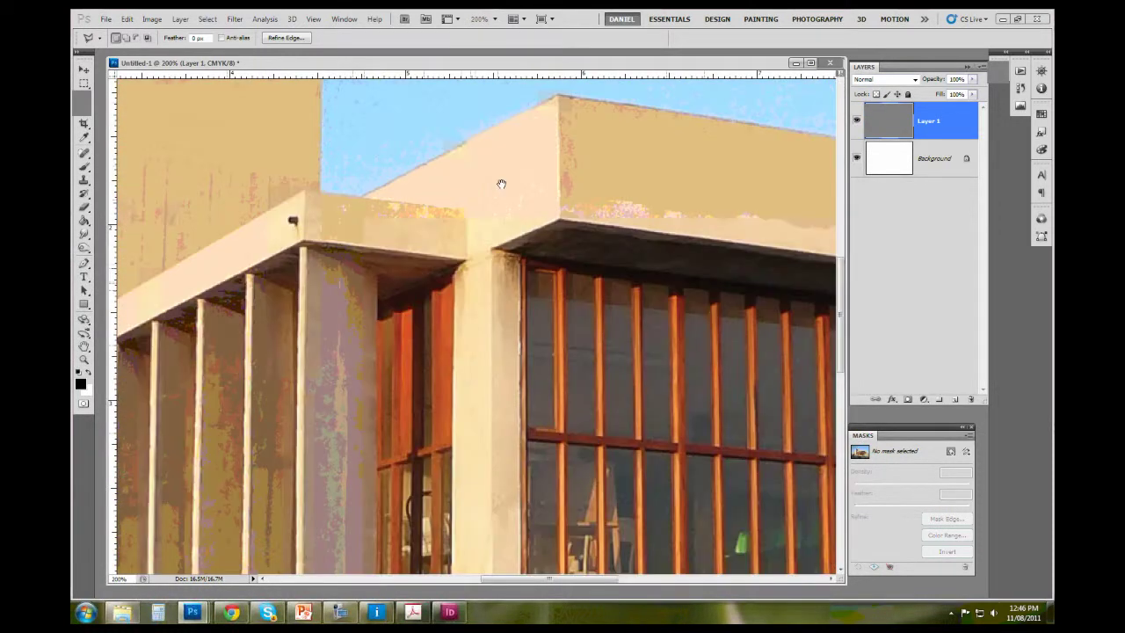
key(ctrl+shift+d)
click(565, 236)
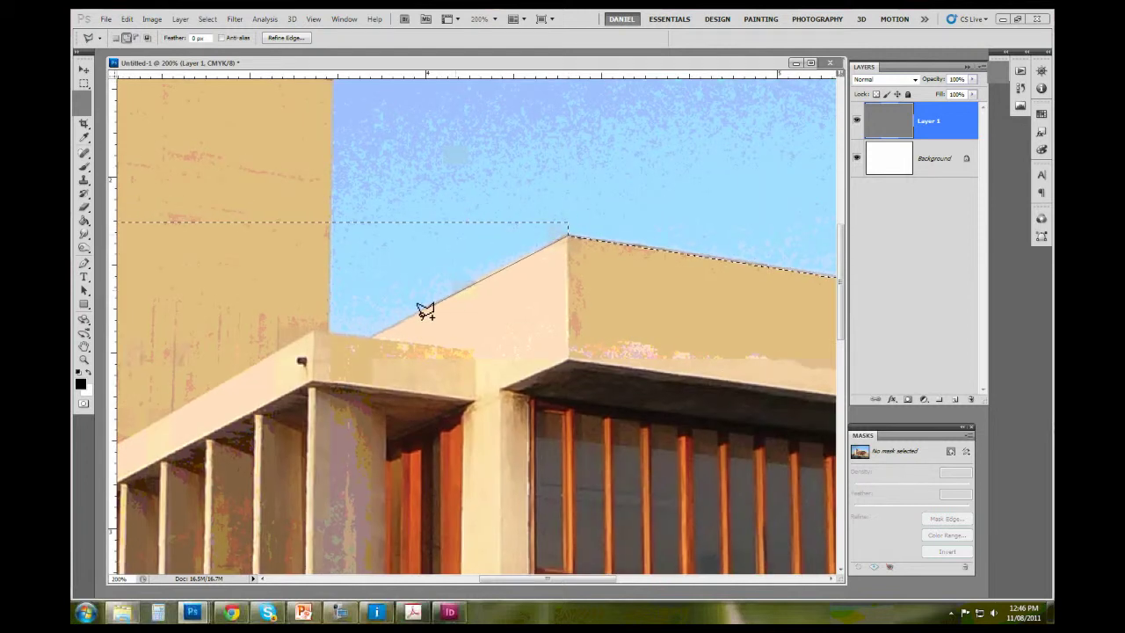
click(373, 334)
click(331, 334)
click(334, 221)
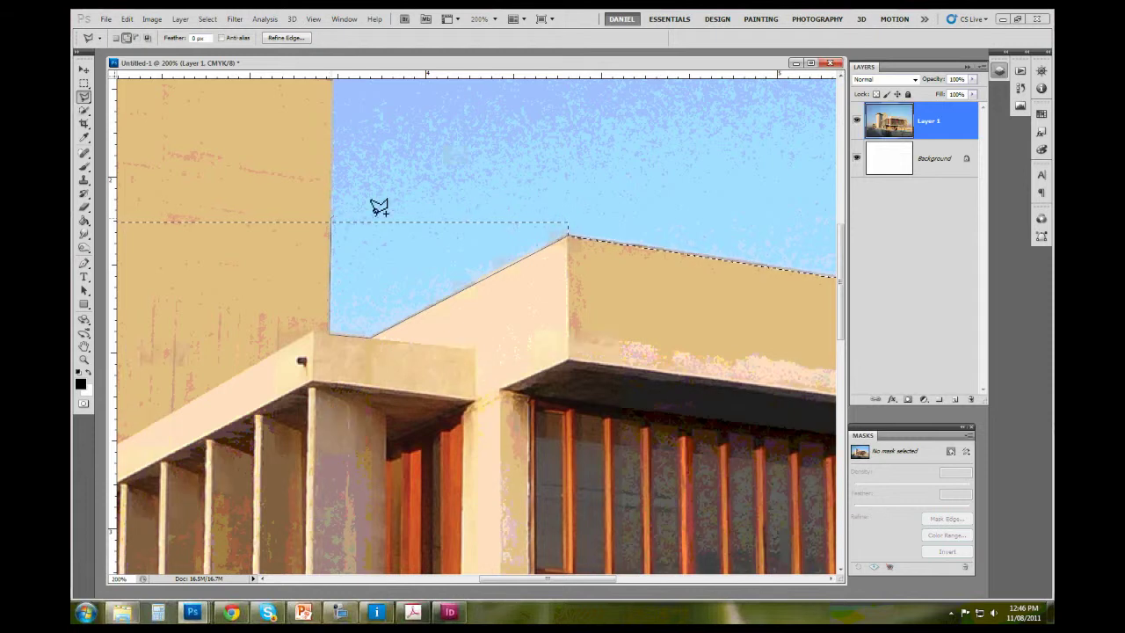
click(564, 228)
key(ctrl+minus)
key(ctrl+minus)
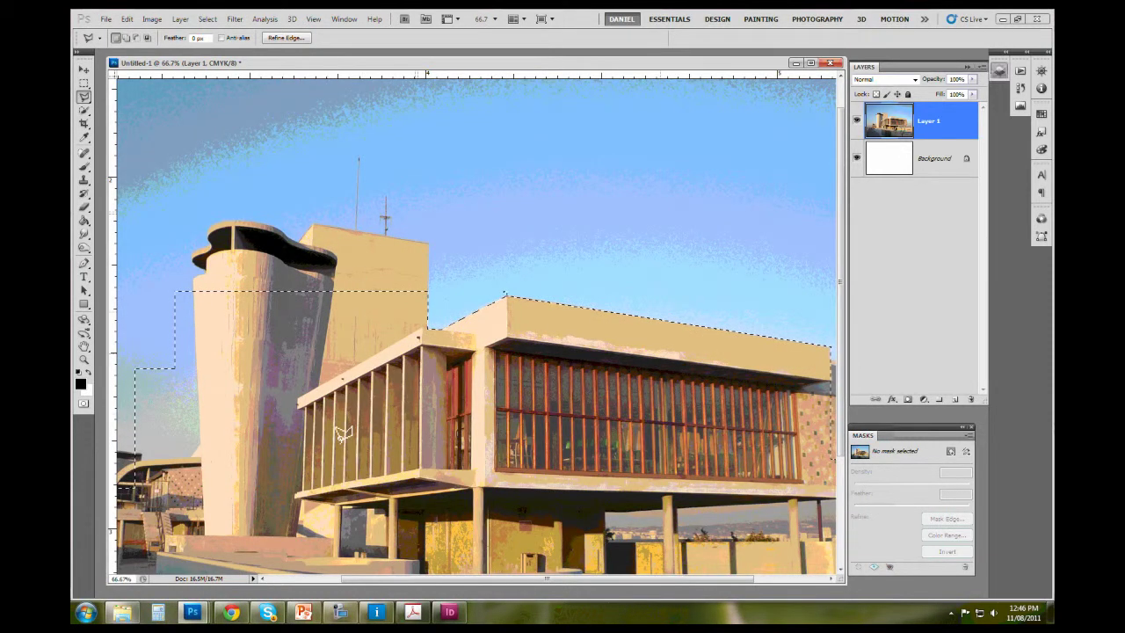
mouse_move(300, 617)
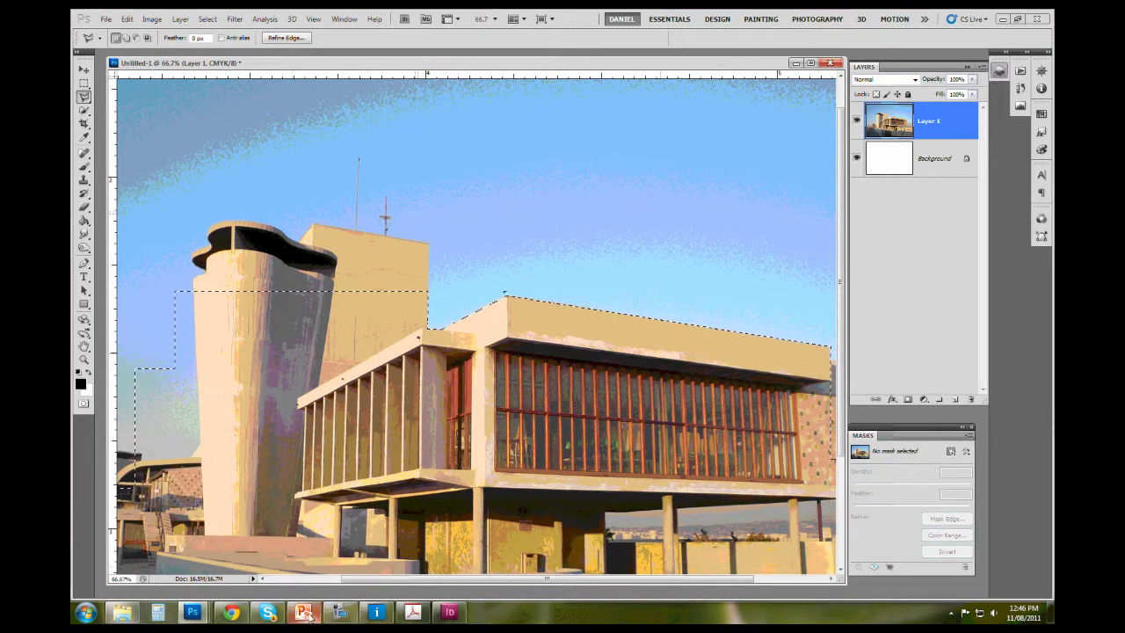
click(339, 613)
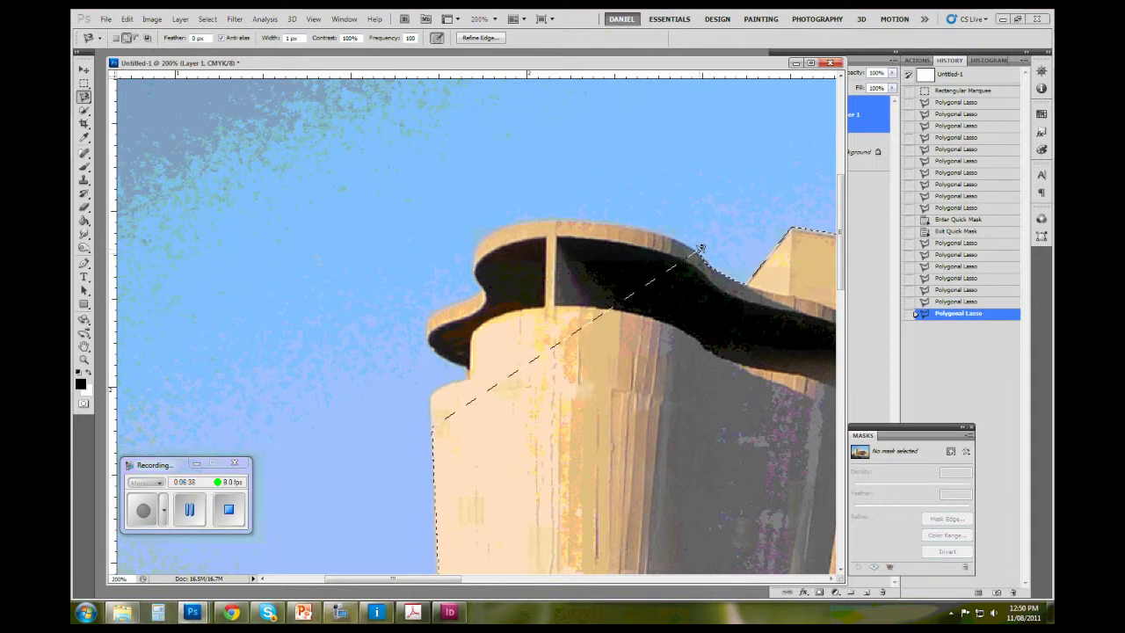
Step: Trace the tower's curved cap and upper edge with the Magnetic Lasso and subtract that area from the sky selection
click(82, 97)
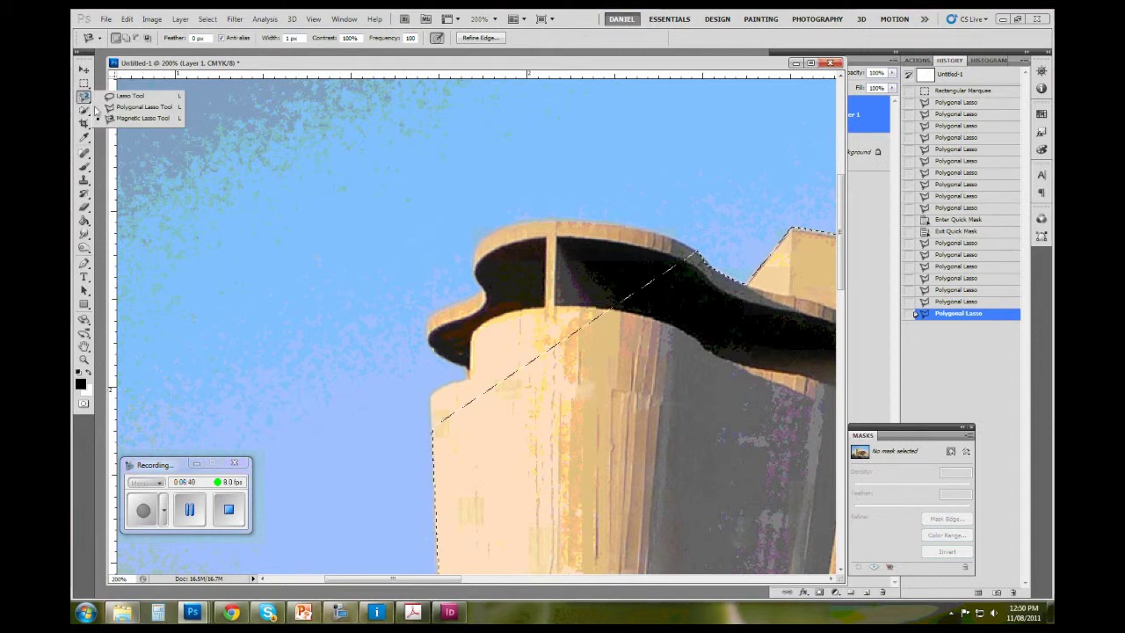
click(108, 119)
click(691, 242)
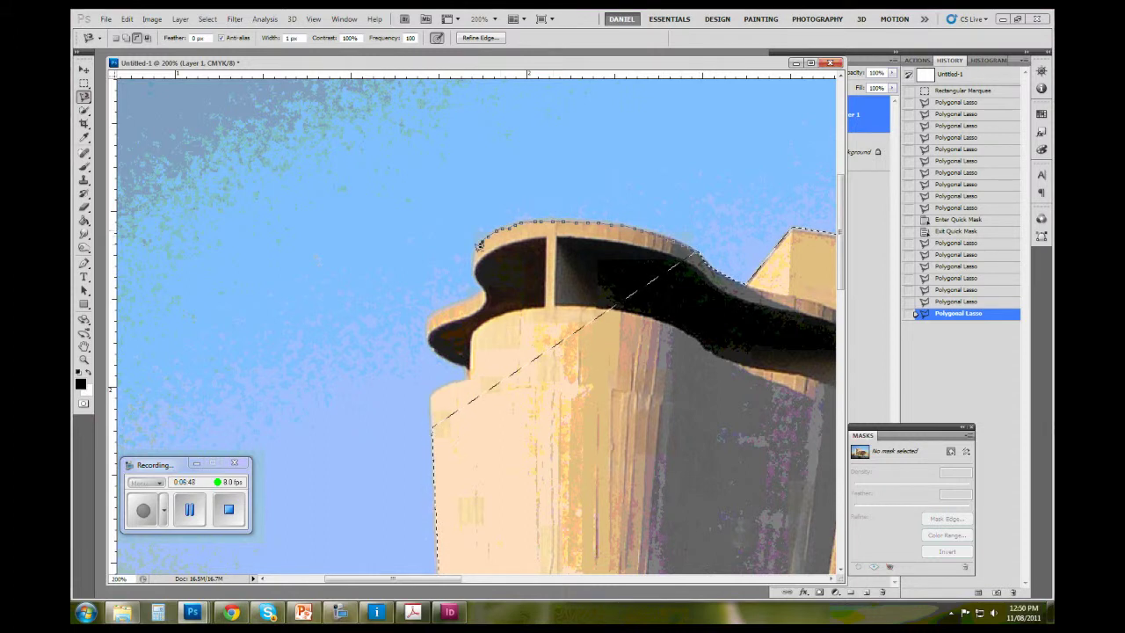
click(471, 300)
click(434, 308)
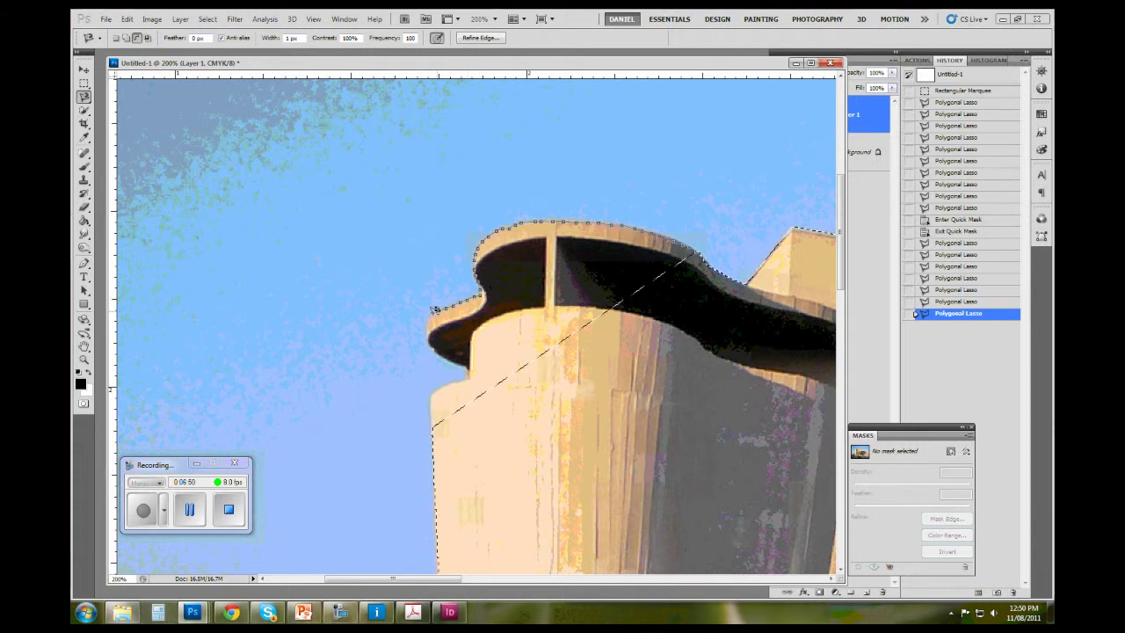
click(427, 329)
click(443, 358)
click(462, 369)
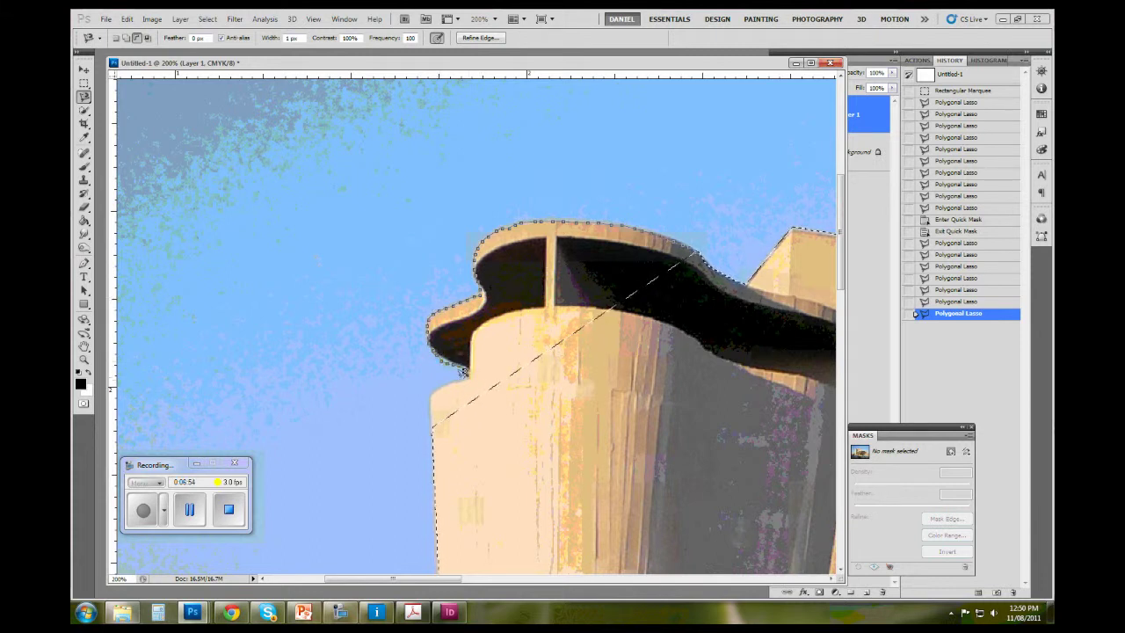
click(468, 376)
click(433, 393)
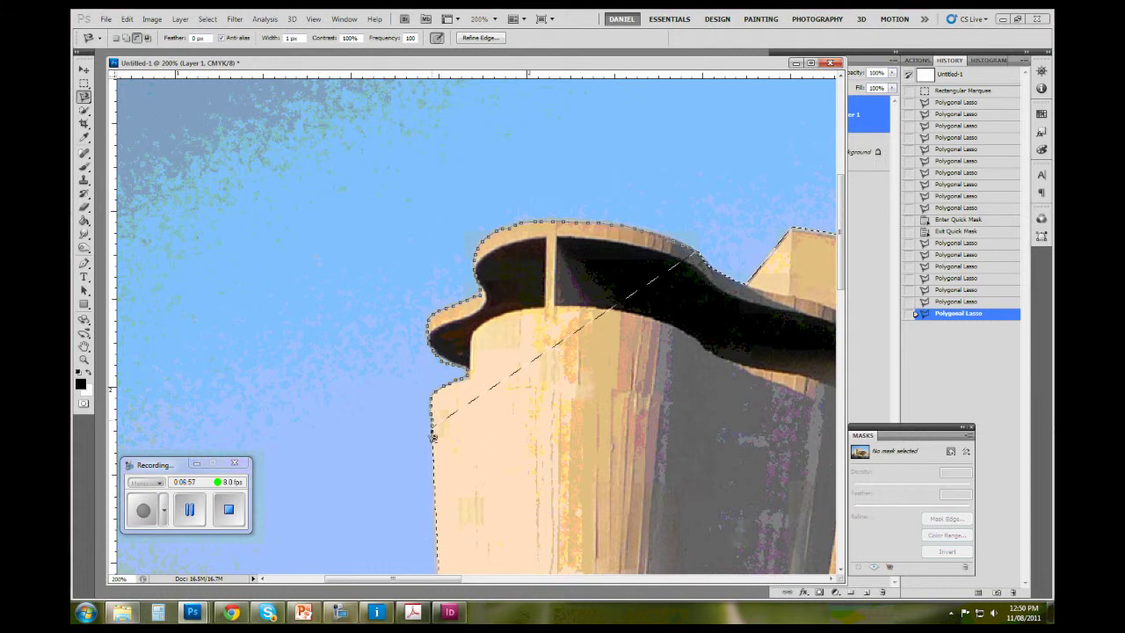
key(Return)
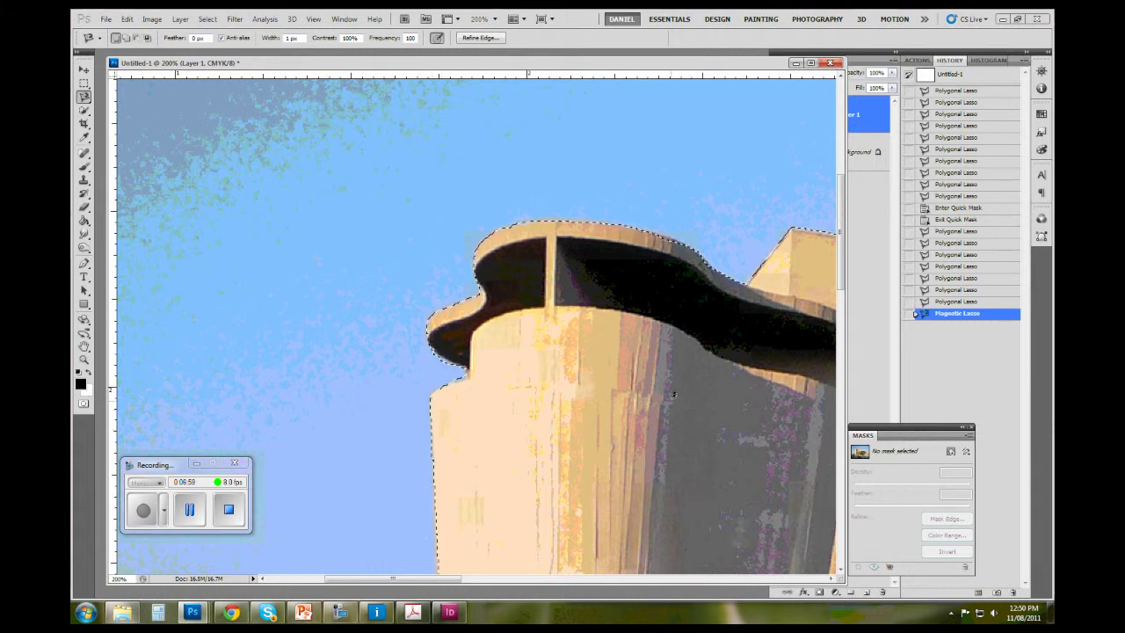
Step: Delete the selected sky around and beneath the building from Layer 1
key(ctrl+minus)
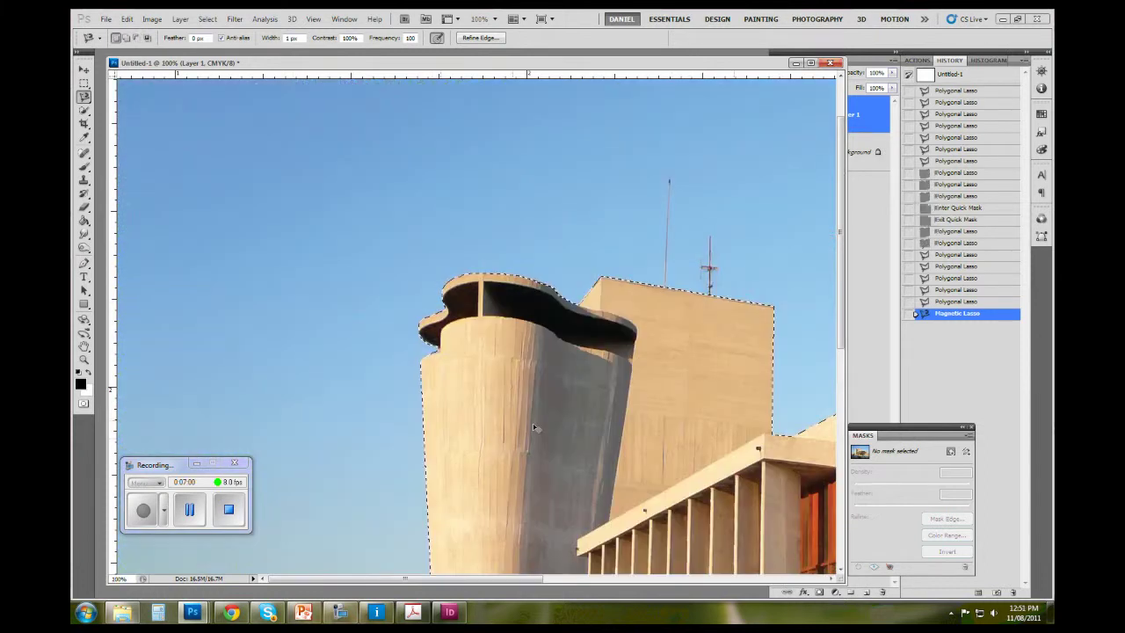
key(ctrl+minus)
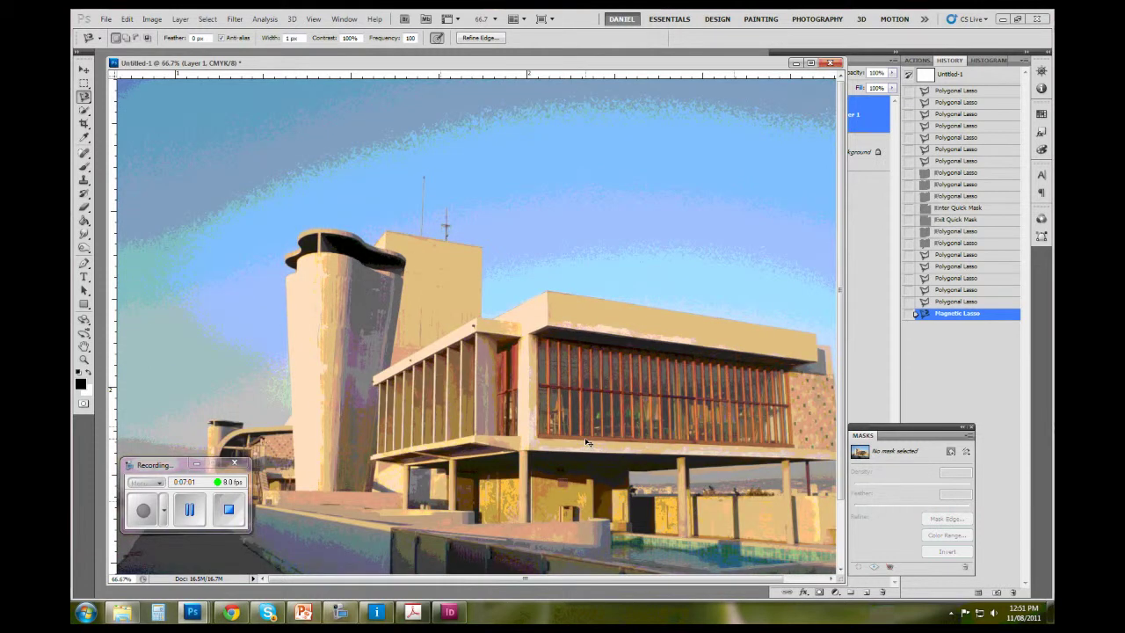
key(ctrl+minus)
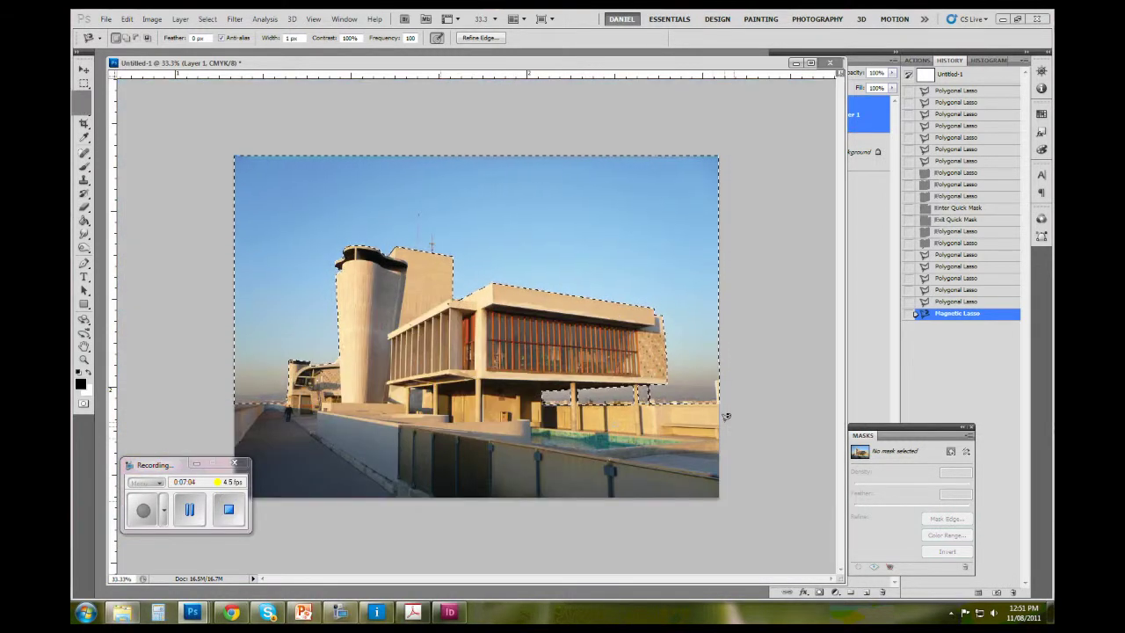
key(Delete)
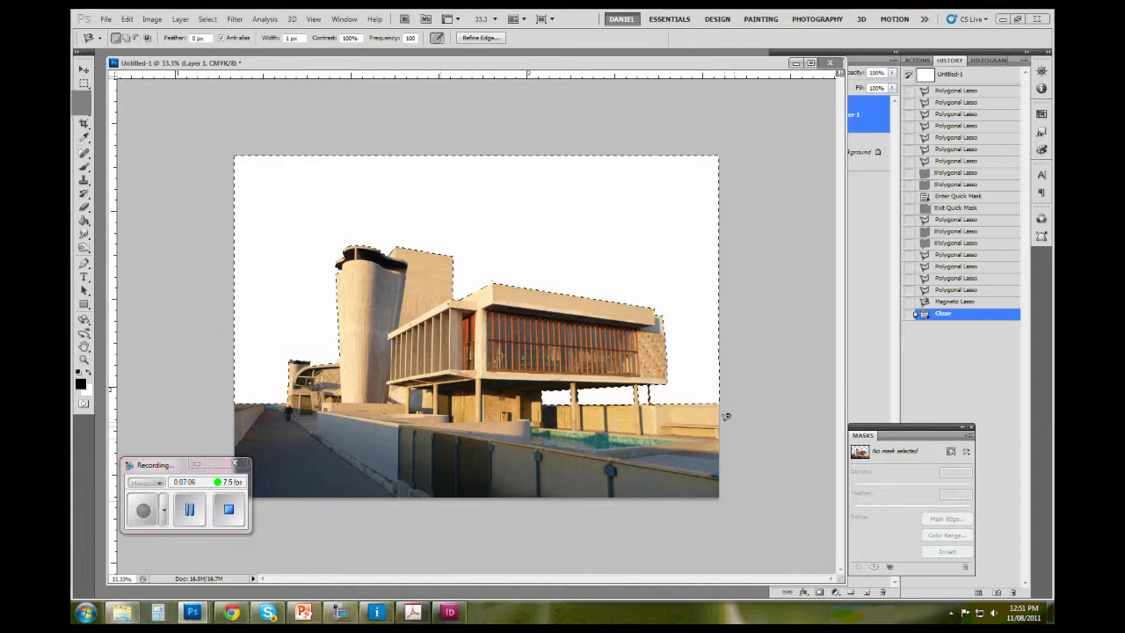
Step: Deselect to examine the cut edges along the roofline and around the supporting columns up close, and restore the selection
key(ctrl+plus)
key(ctrl+plus)
key(ctrl+plus)
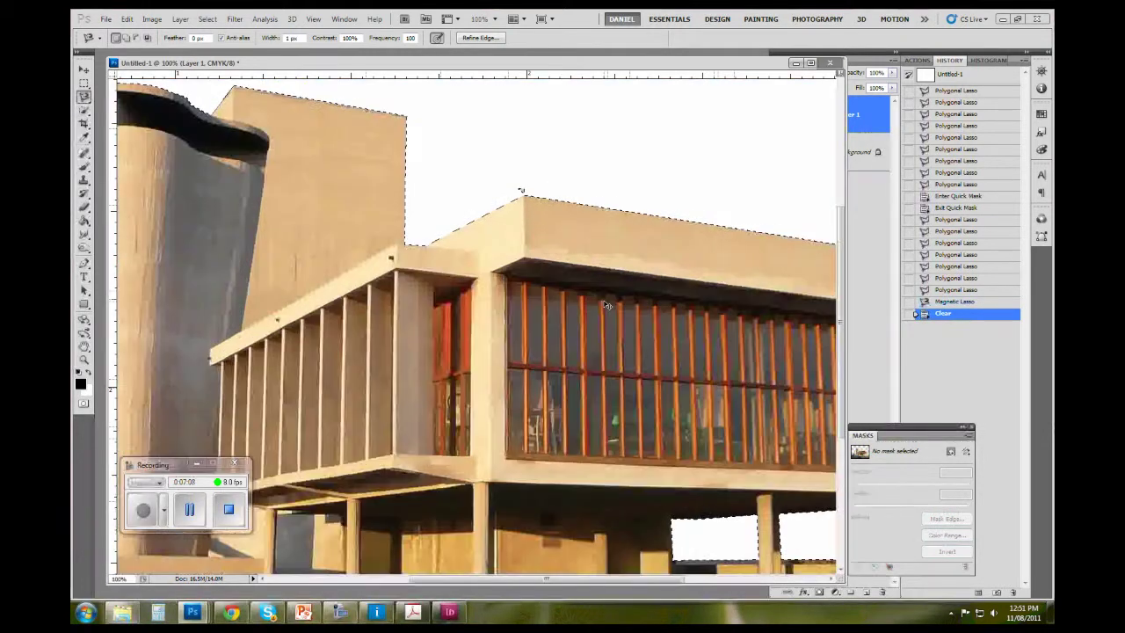
key(ctrl+d)
key(ctrl+plus)
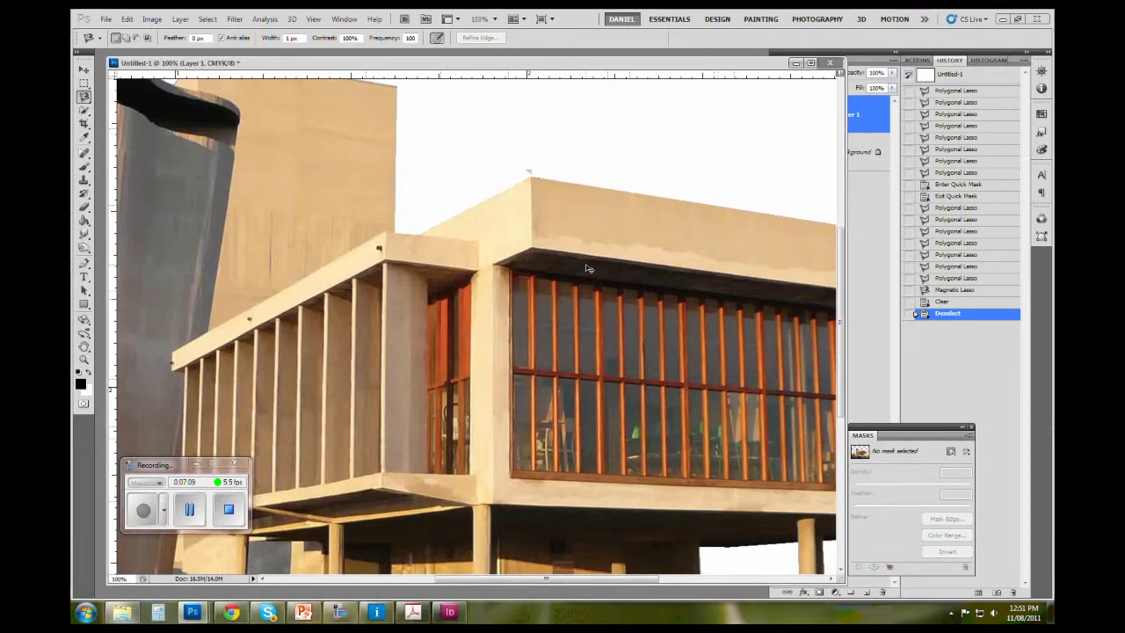
key(ctrl+plus)
drag(342, 83, 395, 304)
drag(467, 383, 519, 439)
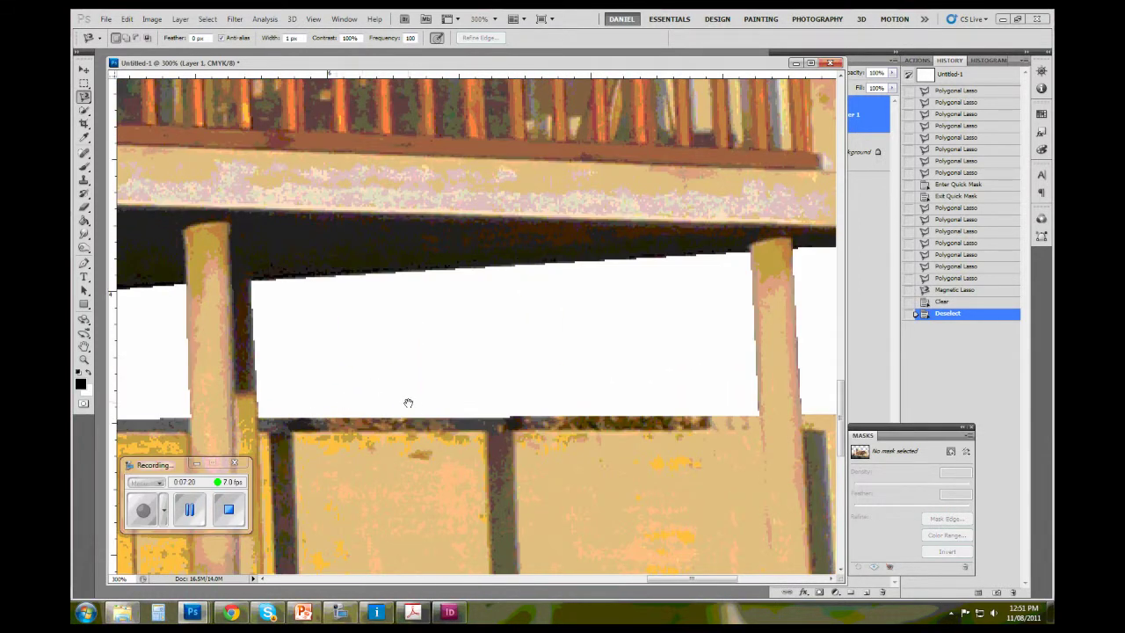
scroll(711, 426, down, 4)
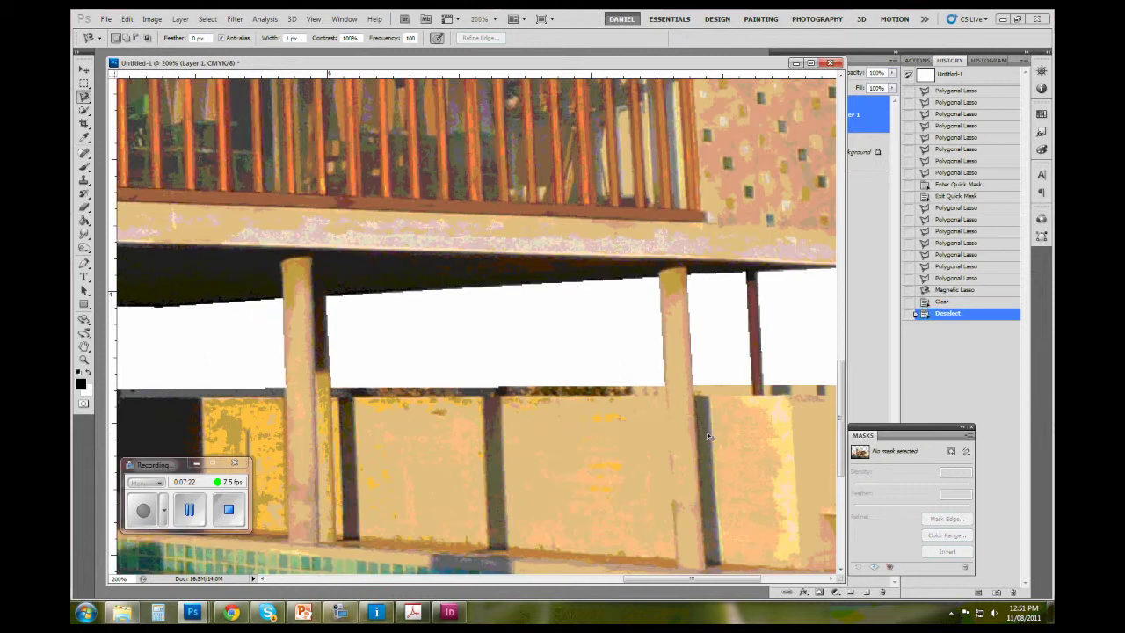
key(ctrl+z)
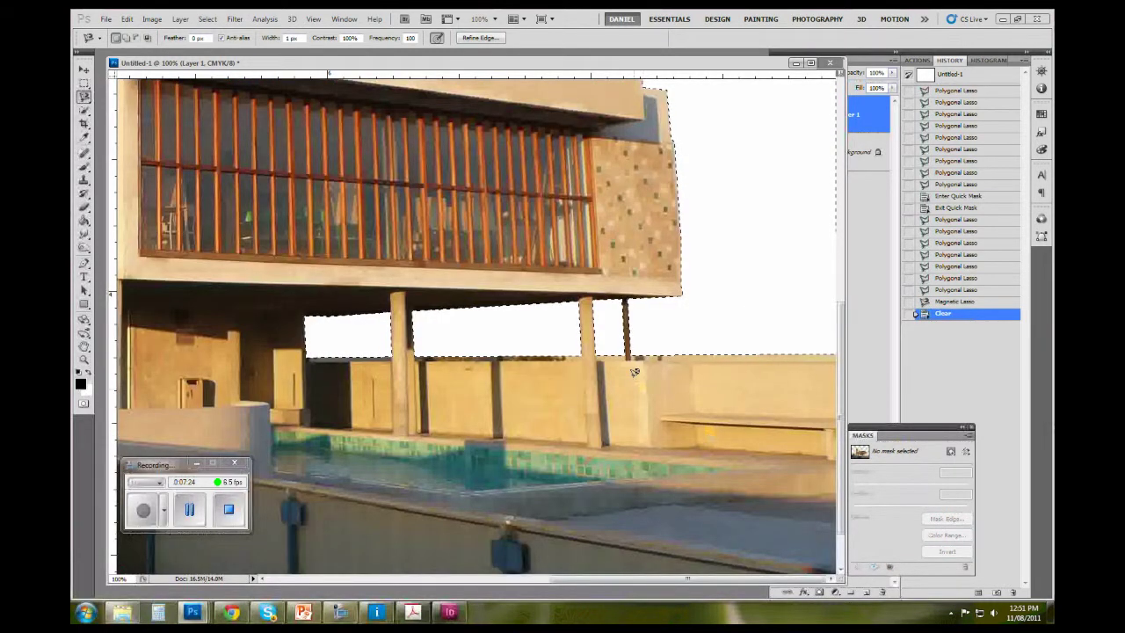
Step: Feather the sky selection with a radius of 20 pixels, viewing the gaps between the supporting columns
key(ctrl+plus)
key(ctrl+plus)
key(ctrl+plus)
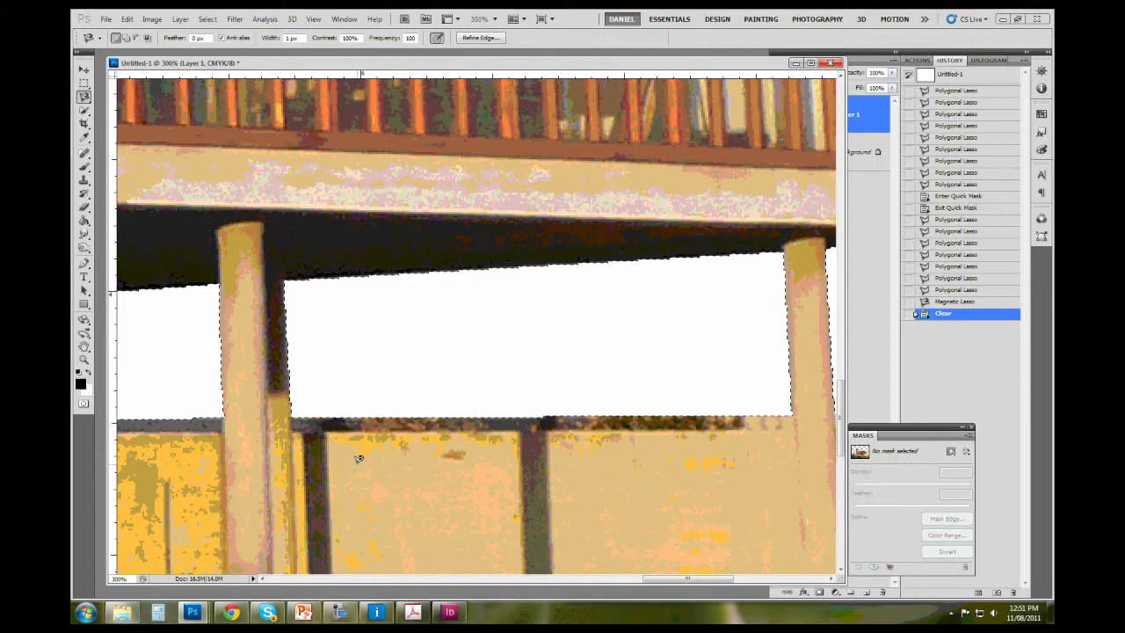
click(214, 19)
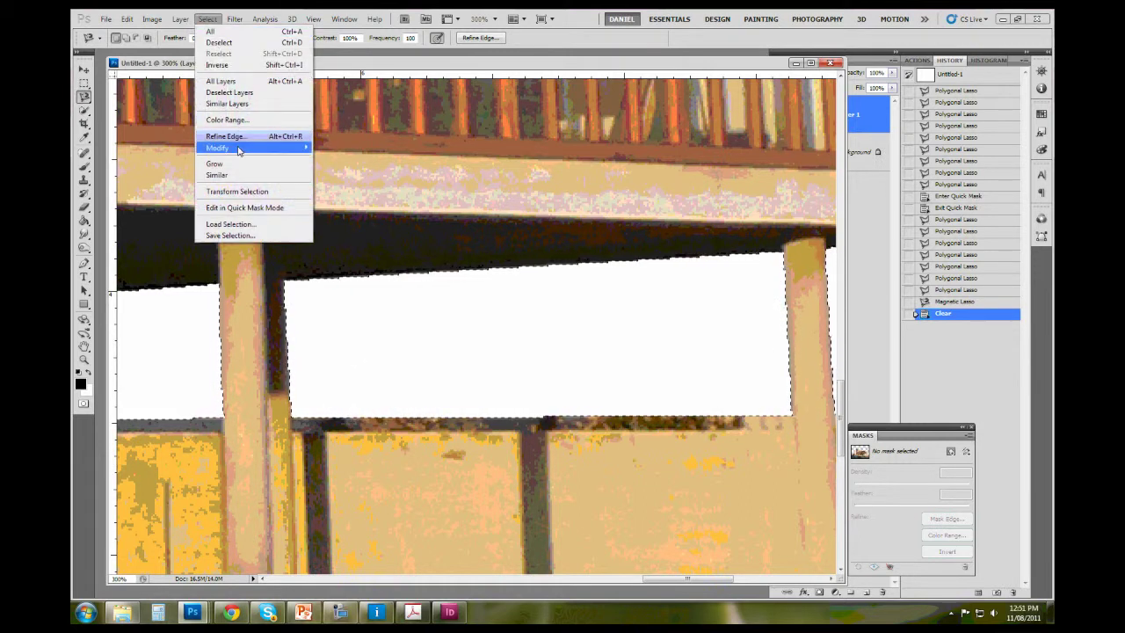
mouse_move(238, 151)
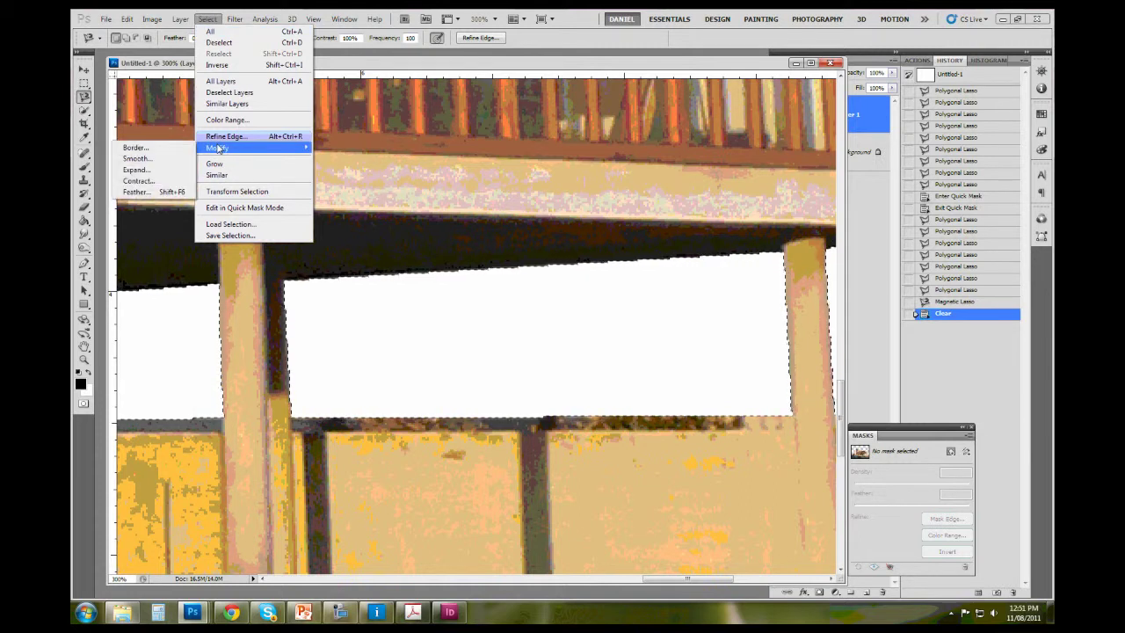
click(146, 193)
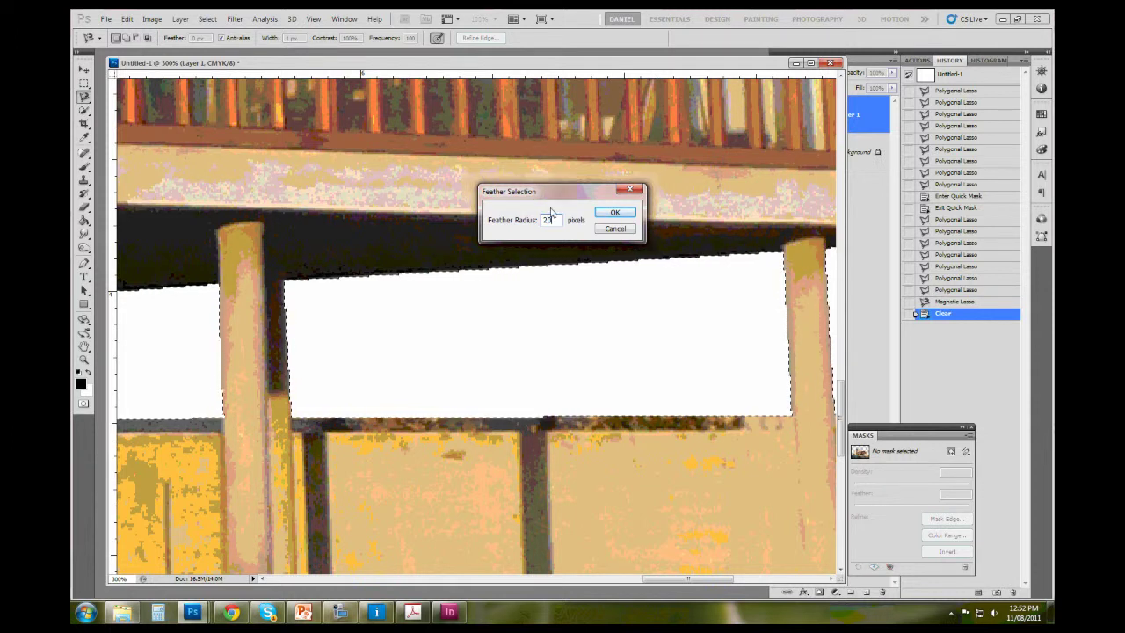
click(615, 213)
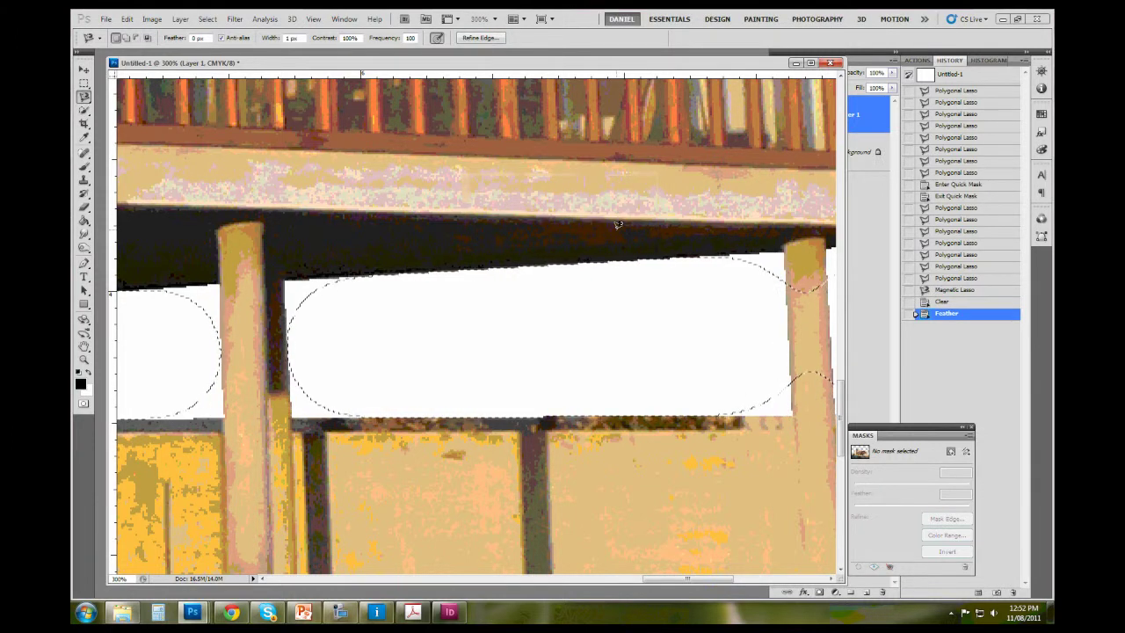
Step: Delete the feathered sky selection from Layer 1 to view its effect on the roof edges, and undo the deletion and feather
key(ctrl+minus)
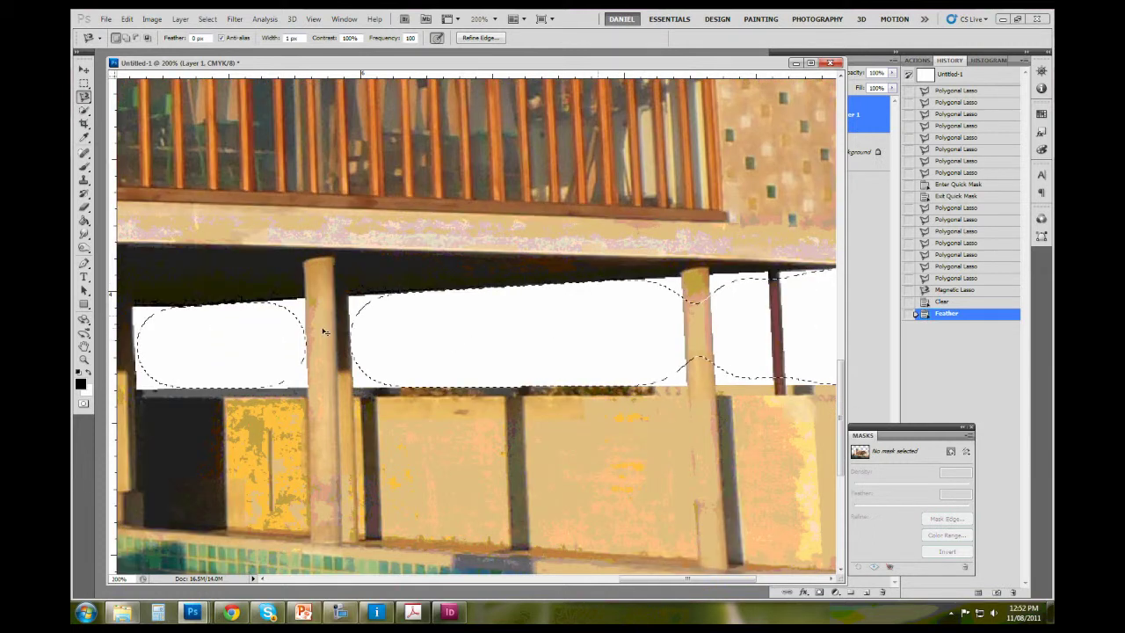
key(ctrl+minus)
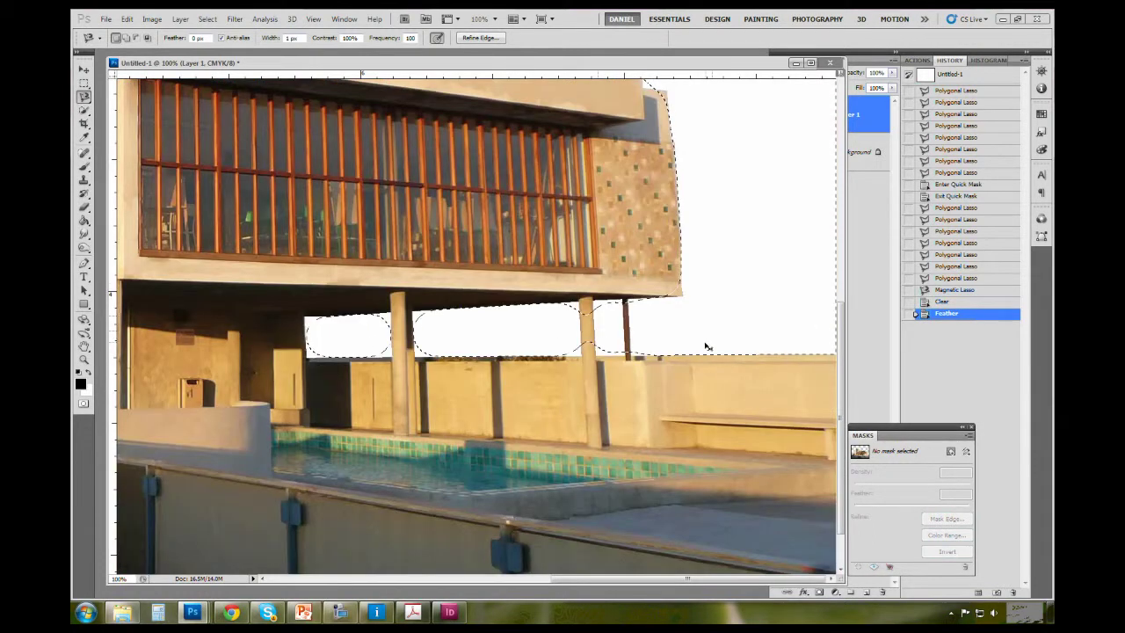
key(ctrl+minus)
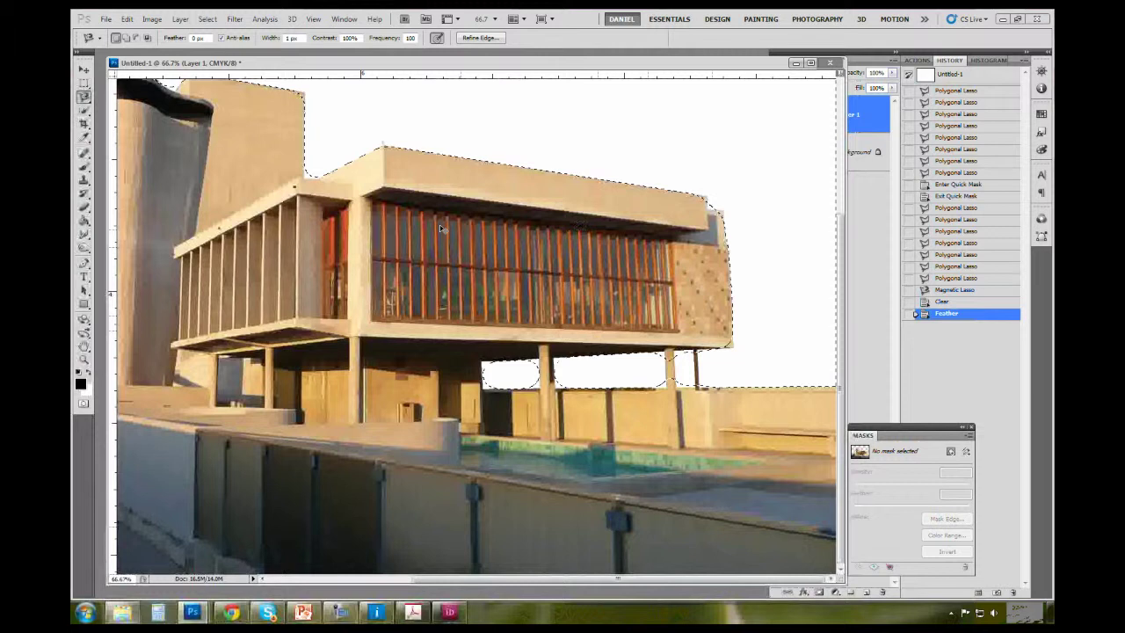
key(ctrl+minus)
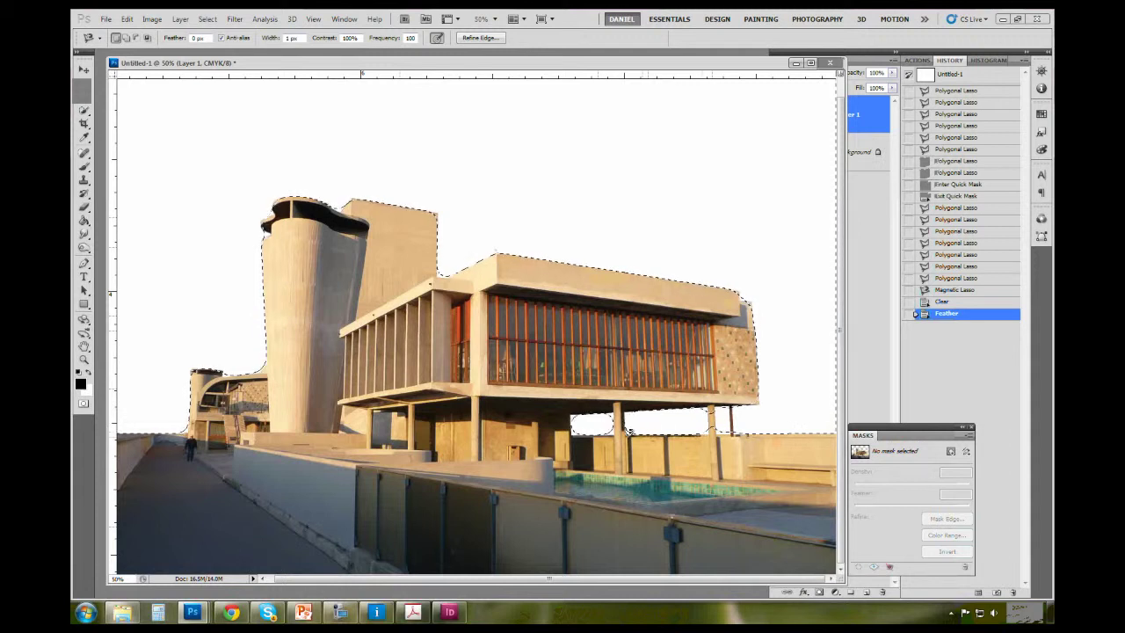
key(ctrl+plus)
key(ctrl+plus)
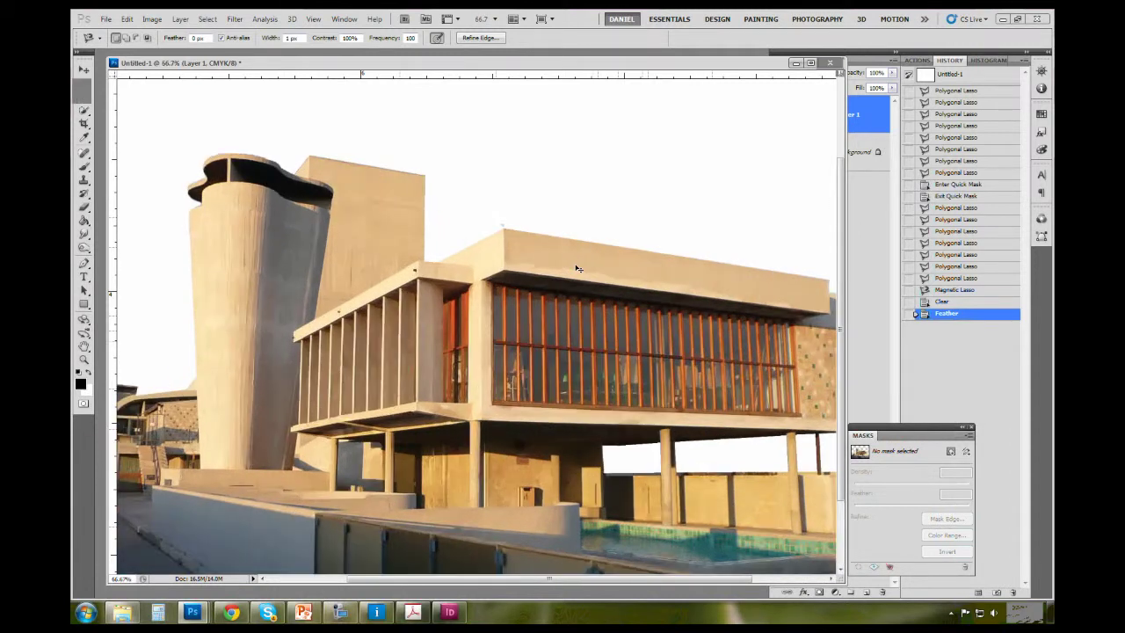
key(Delete)
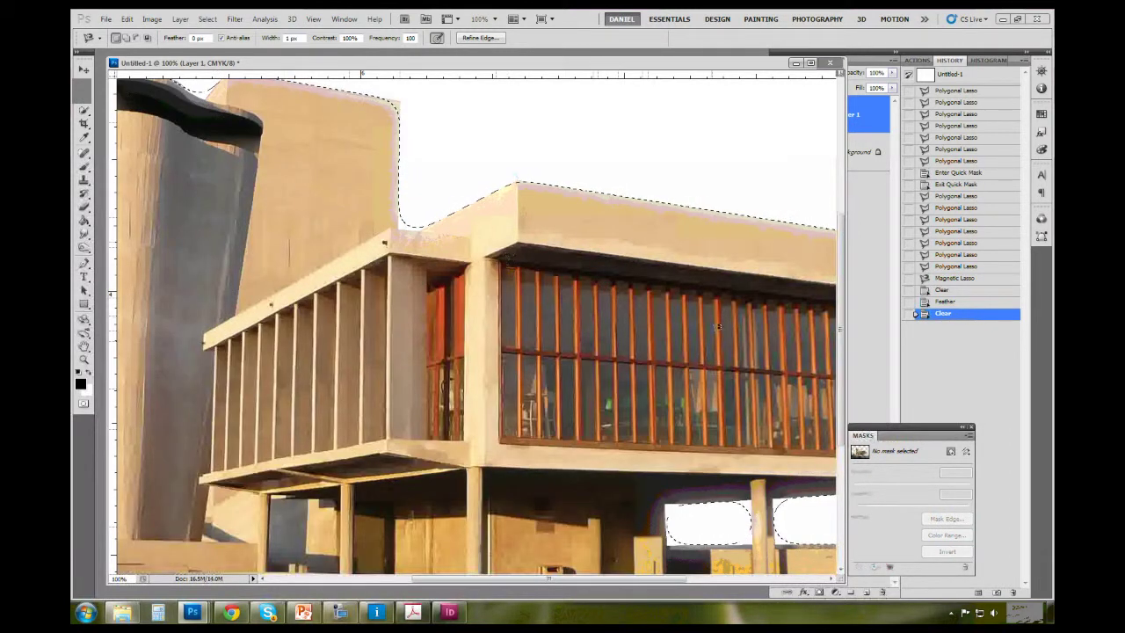
drag(666, 339, 308, 323)
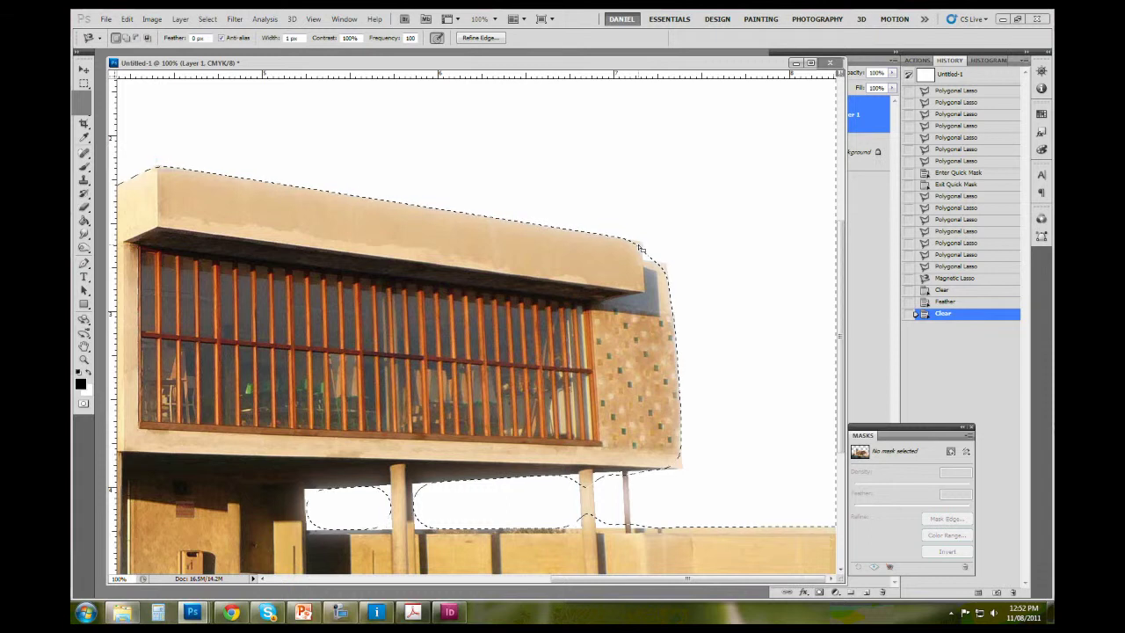
key(ctrl+z)
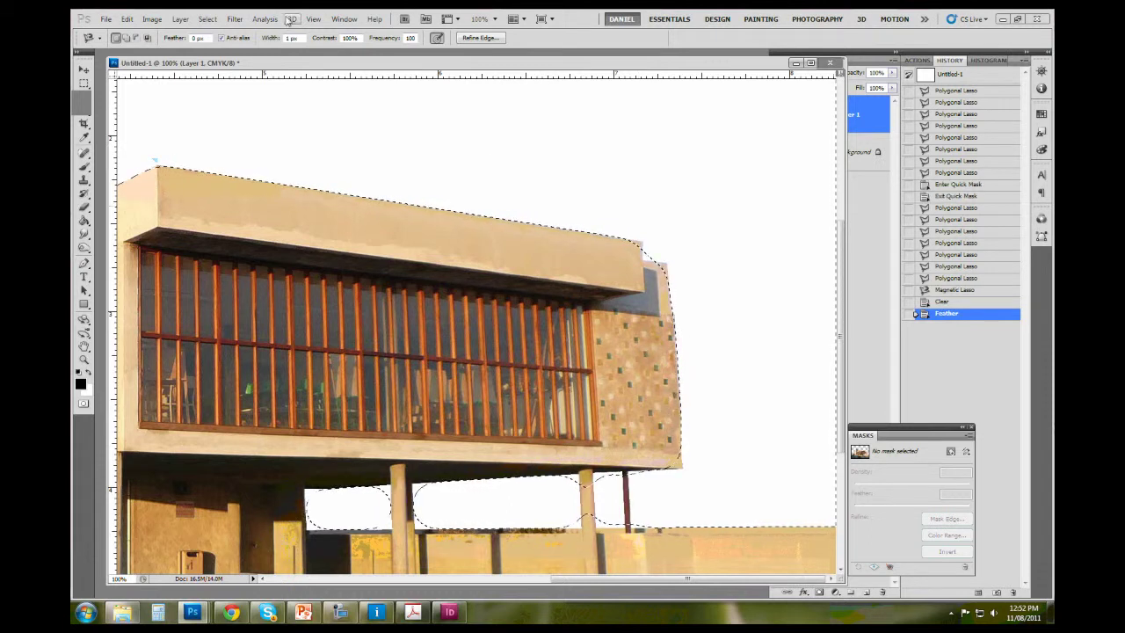
key(ctrl+alt+z)
Step: Feather the sky selection with a radius of 70 pixels and delete the feathered area from Layer 1
click(207, 18)
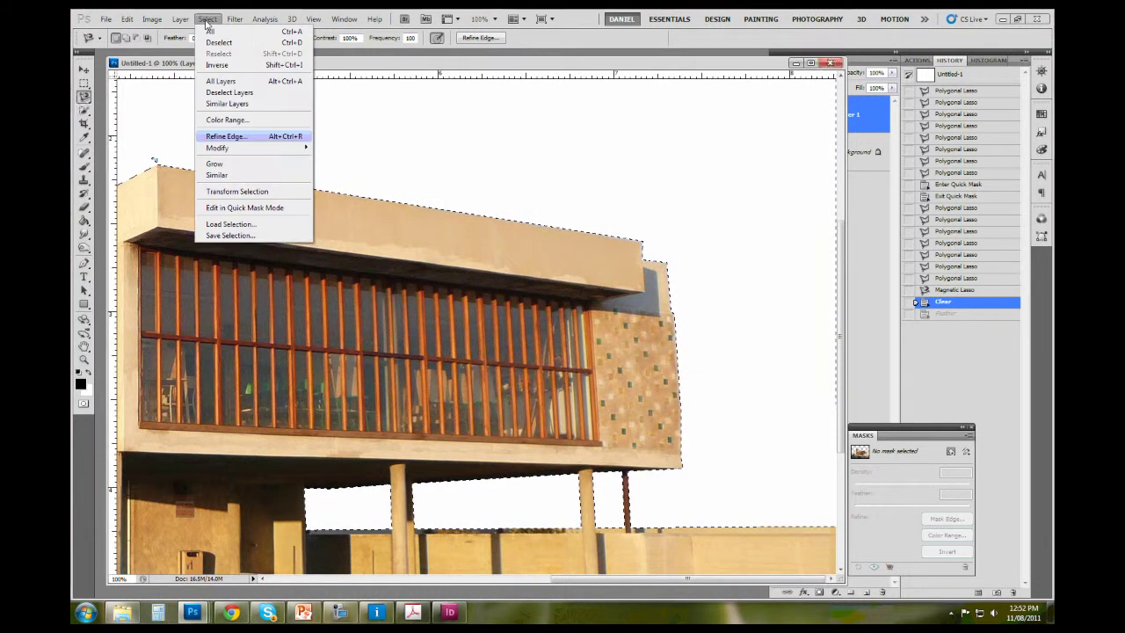
click(136, 192)
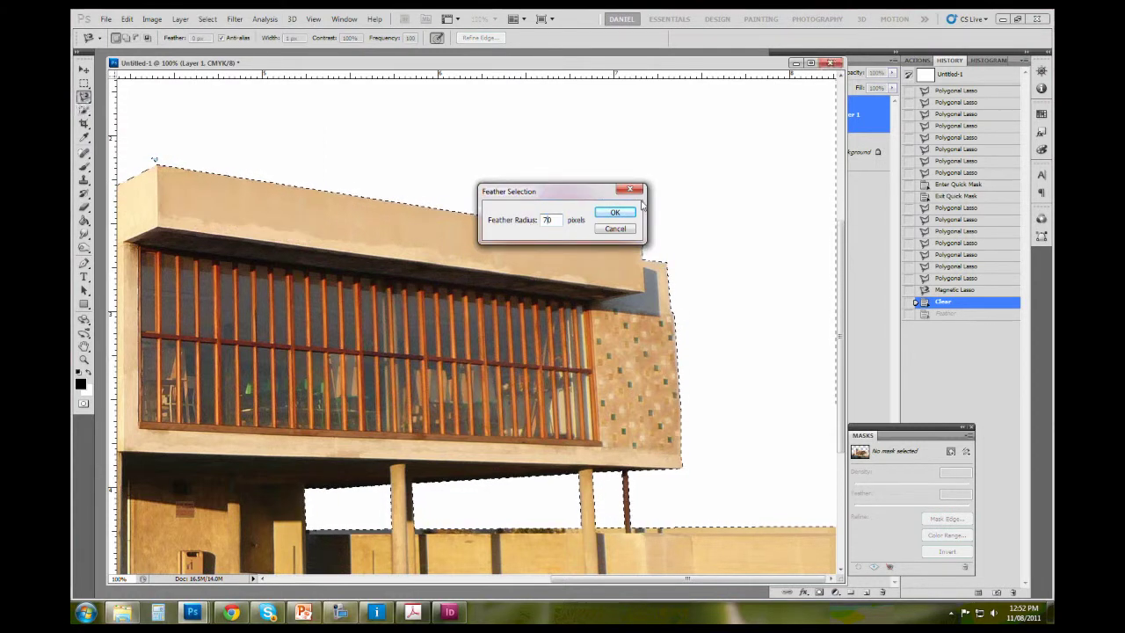
text(70)
key(Return)
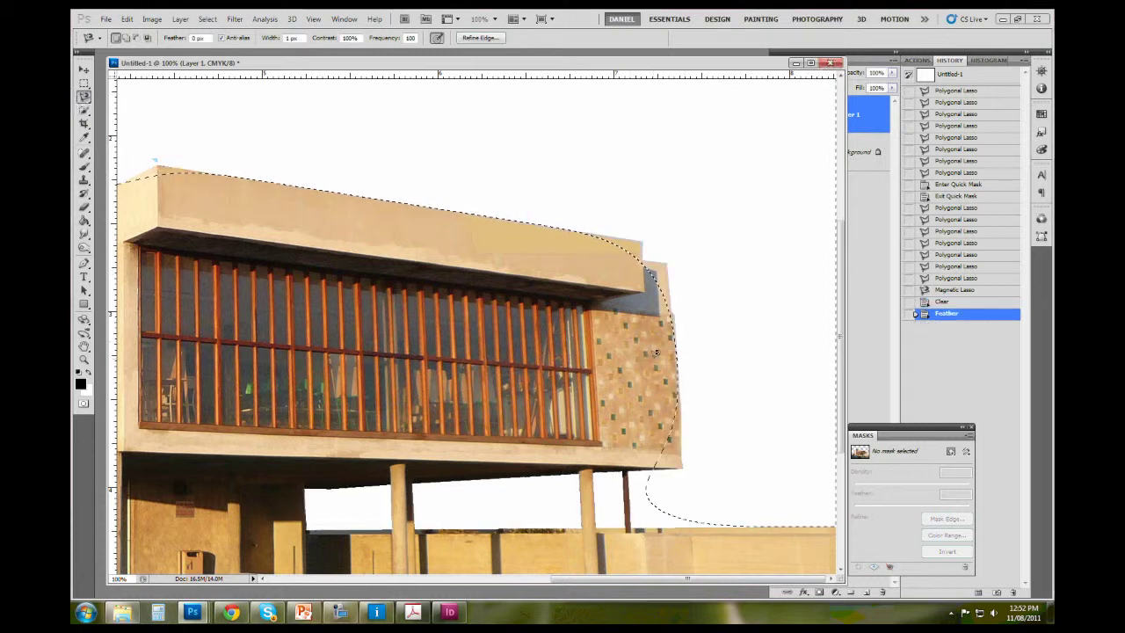
key(Delete)
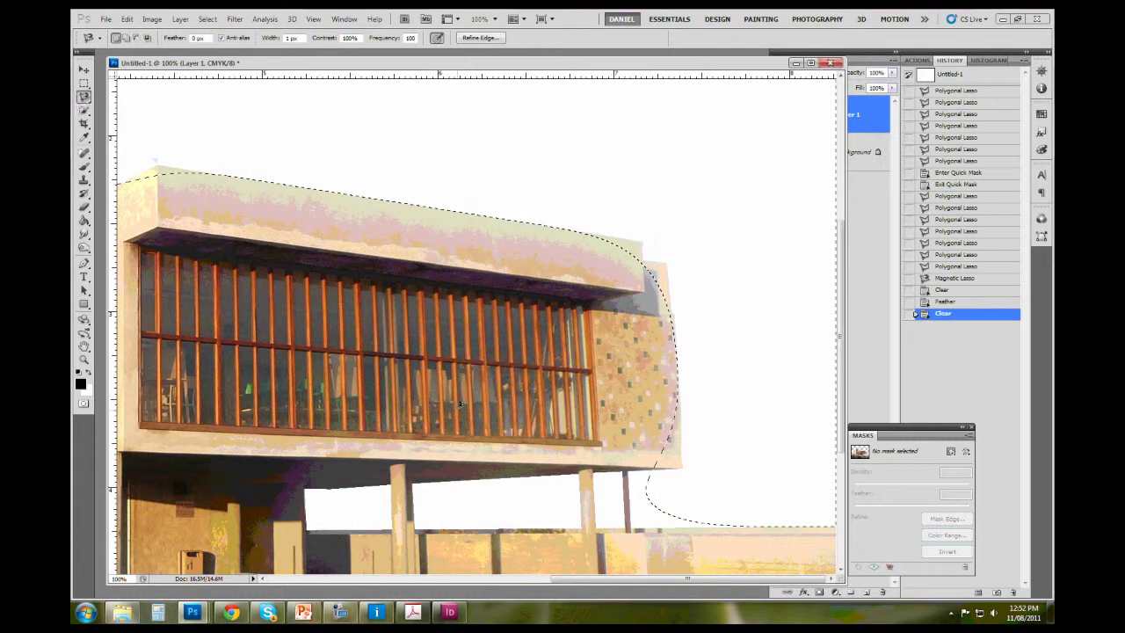
Step: Deselect to view the faded building edges, and step back to the sky selection before feathering
key(ctrl+d)
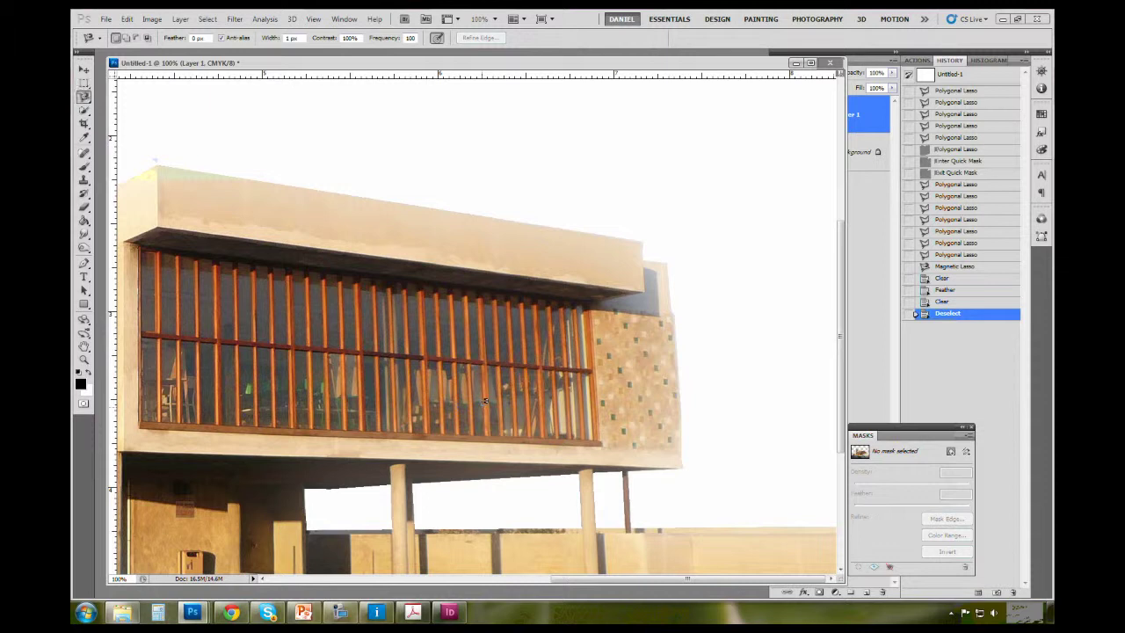
key(ctrl+z)
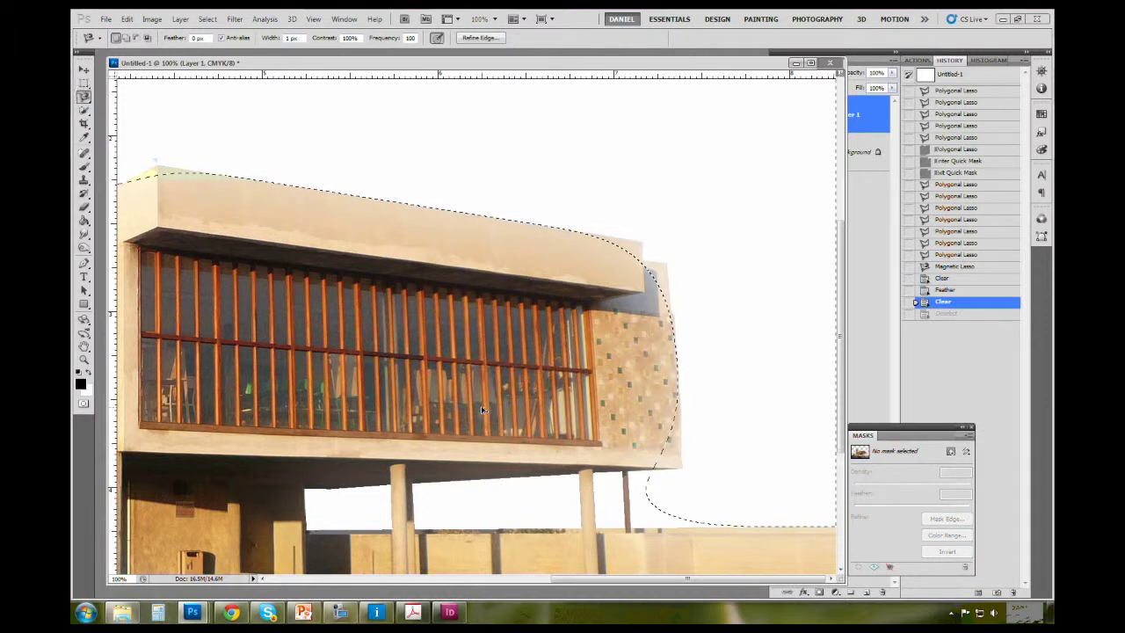
key(ctrl+alt+z)
key(ctrl+alt+z)
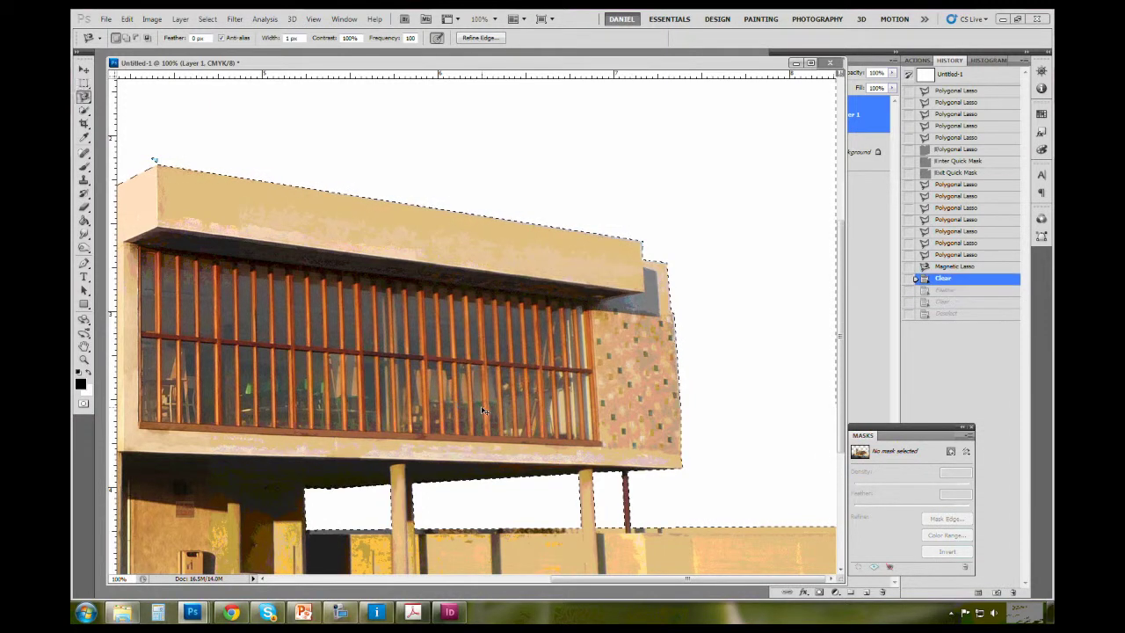
Step: Undo the original sky deletion on Layer 1, keeping the selection around the building active
ctrl+click(412, 295)
mouse_move(412, 291)
mouse_down()
mouse_move(470, 329)
mouse_move(583, 273)
mouse_move(550, 445)
mouse_move(457, 280)
mouse_move(472, 319)
mouse_move(287, 360)
mouse_move(291, 316)
mouse_move(398, 377)
mouse_move(405, 276)
mouse_up()
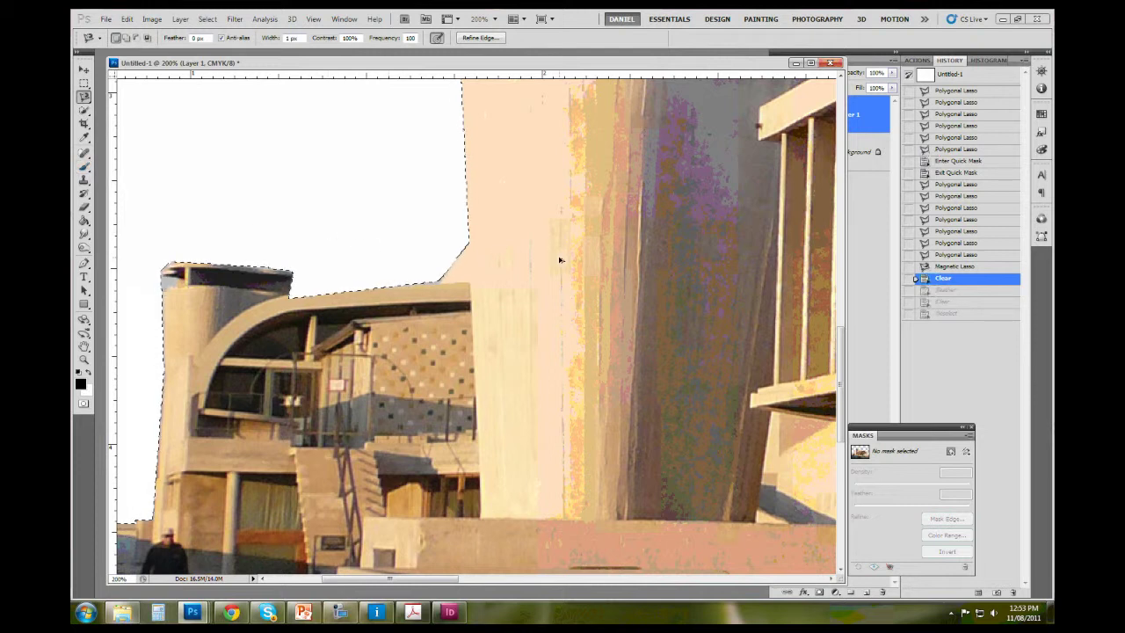
key(ctrl+z)
key(ctrl+minus)
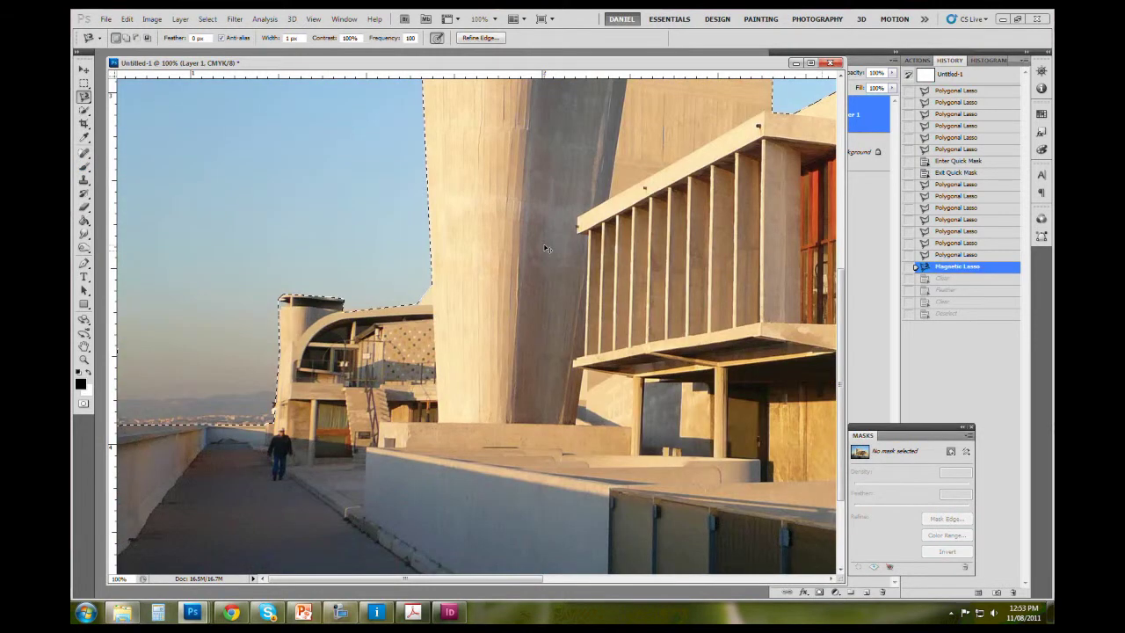
key(ctrl+minus)
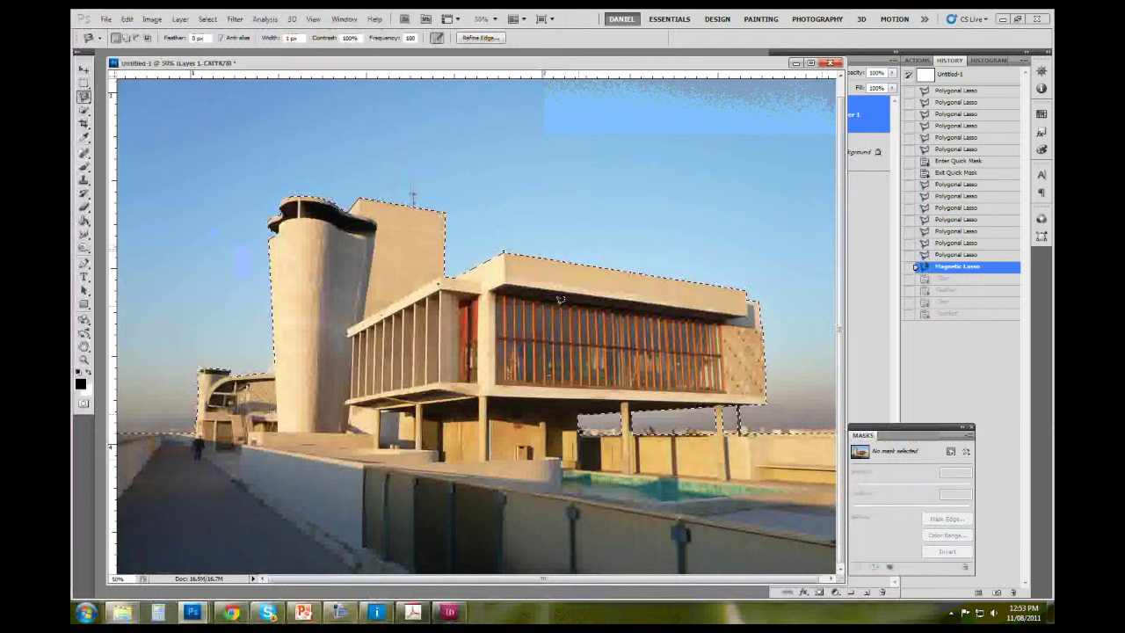
Step: Turn the sky selection into a Quick Mask overlay and choose the Polygonal Lasso tool
key(q)
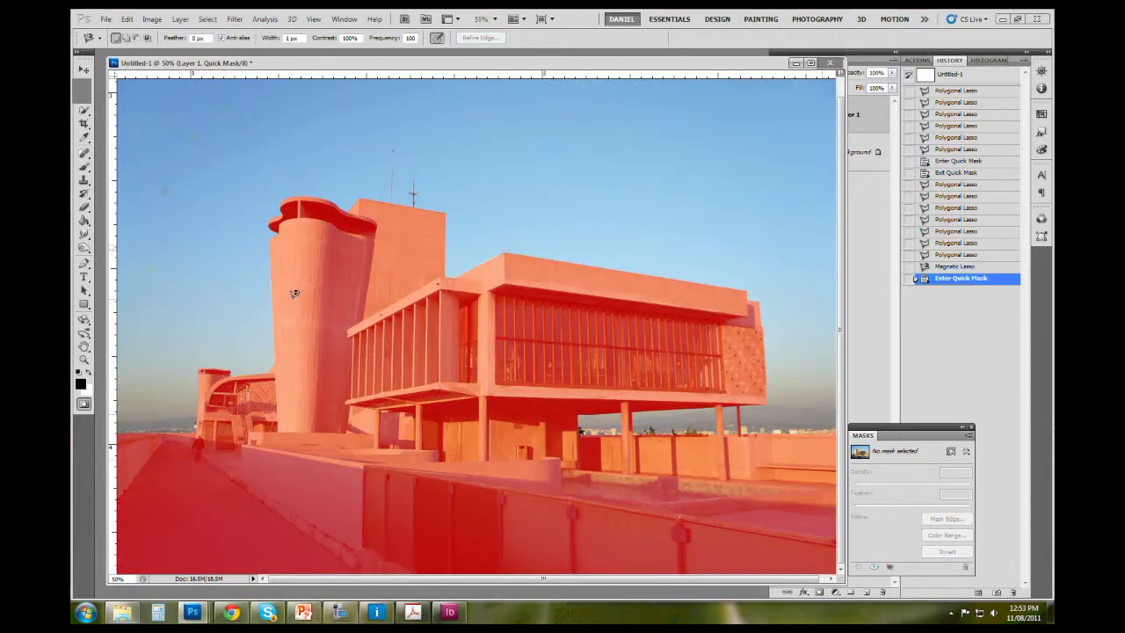
key(ctrl+plus)
key(ctrl+plus)
key(ctrl+plus)
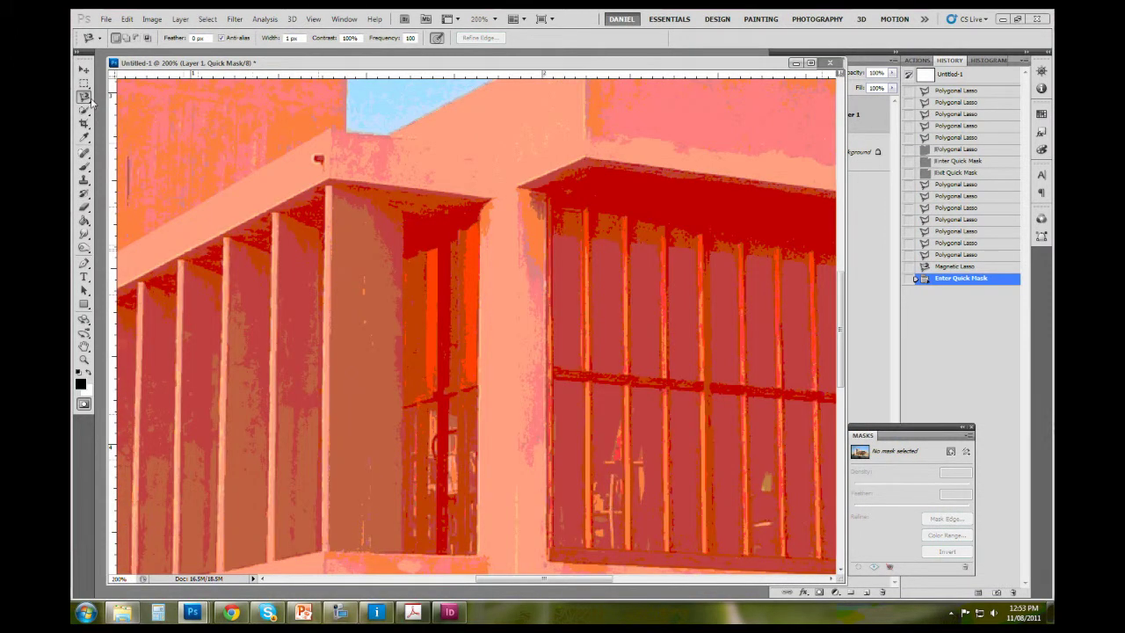
click(87, 98)
click(124, 111)
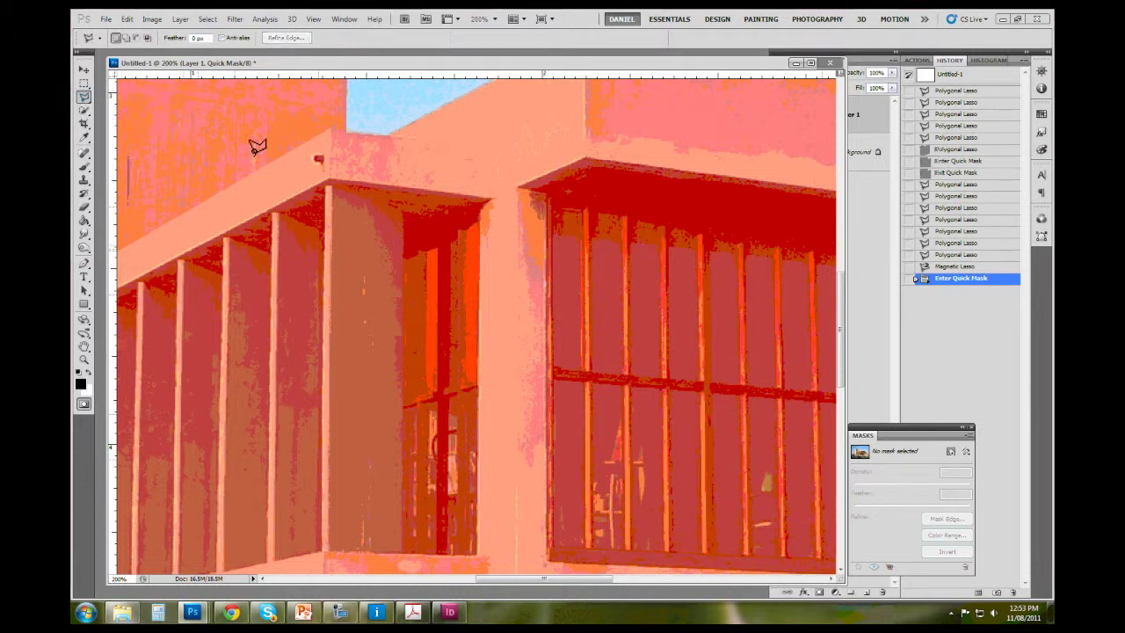
Step: Examine the Quick Mask boundary up close along the sloping roofline, its peak and the adjoining taller block
scroll(301, 181, up, 3)
scroll(301, 189, up, 5)
key(ctrl+plus)
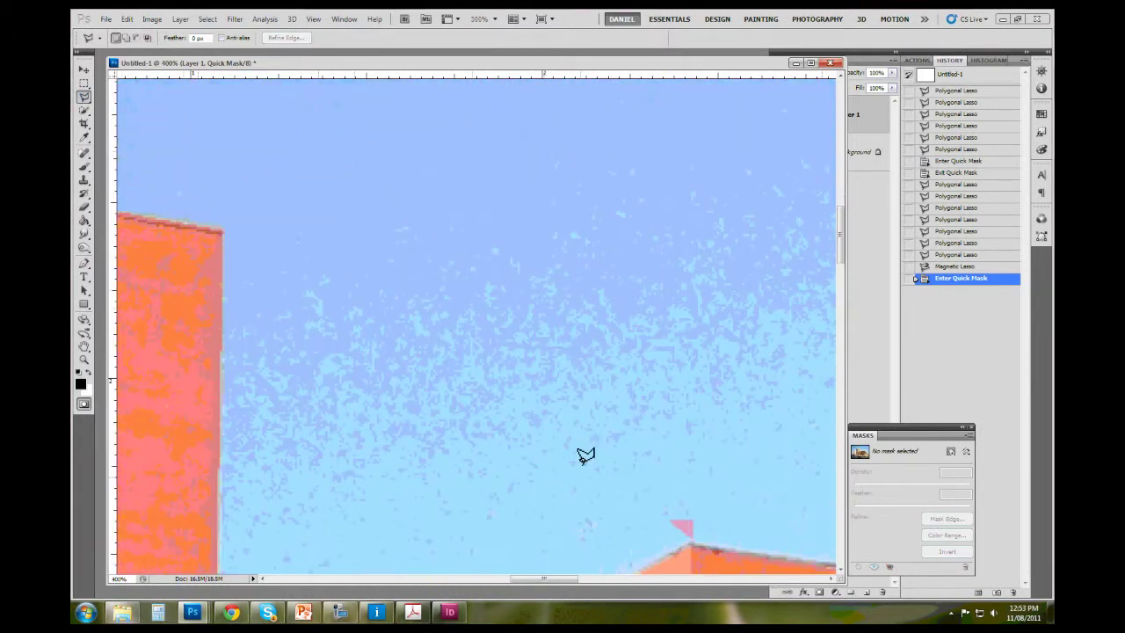
key(ctrl+plus)
mouse_move(533, 442)
mouse_down()
mouse_move(583, 359)
mouse_move(474, 423)
mouse_up()
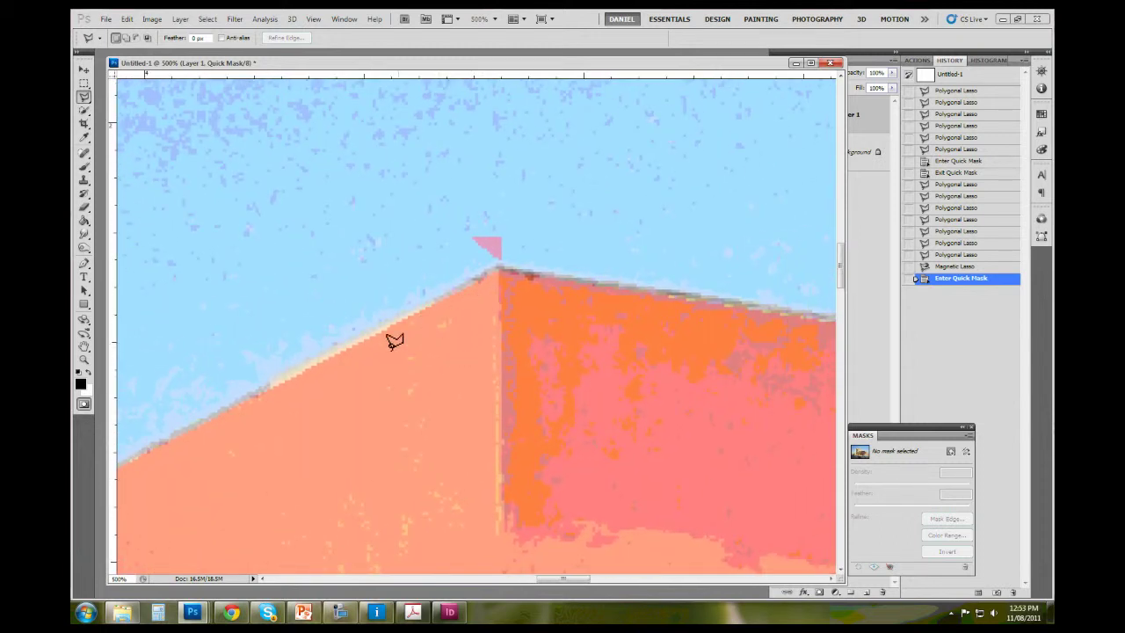
drag(199, 437, 495, 352)
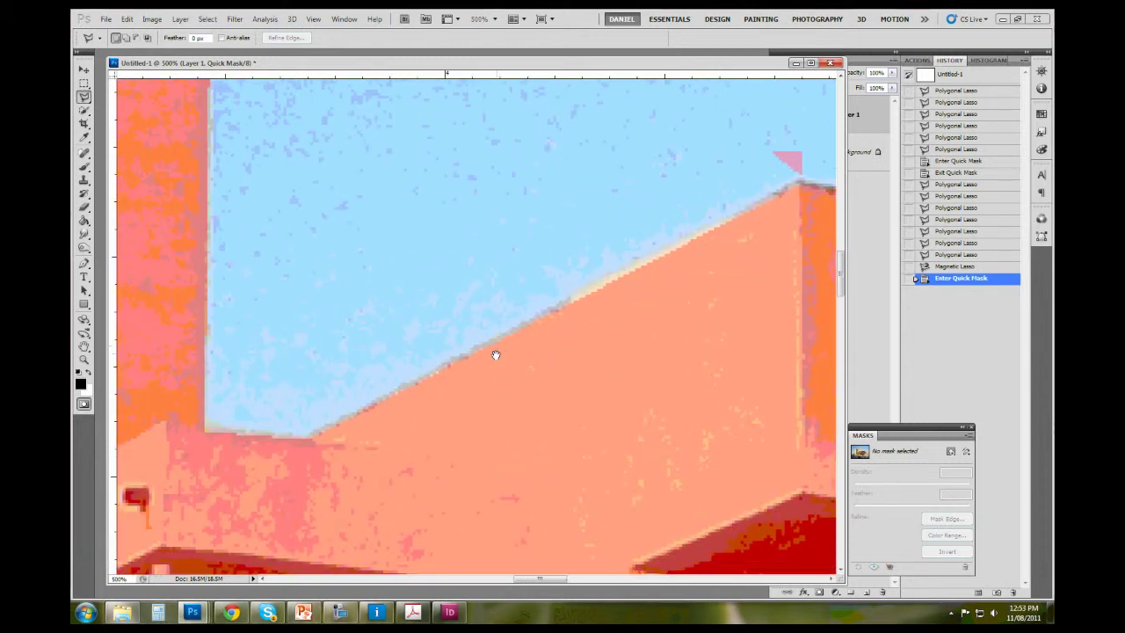
drag(570, 299, 556, 327)
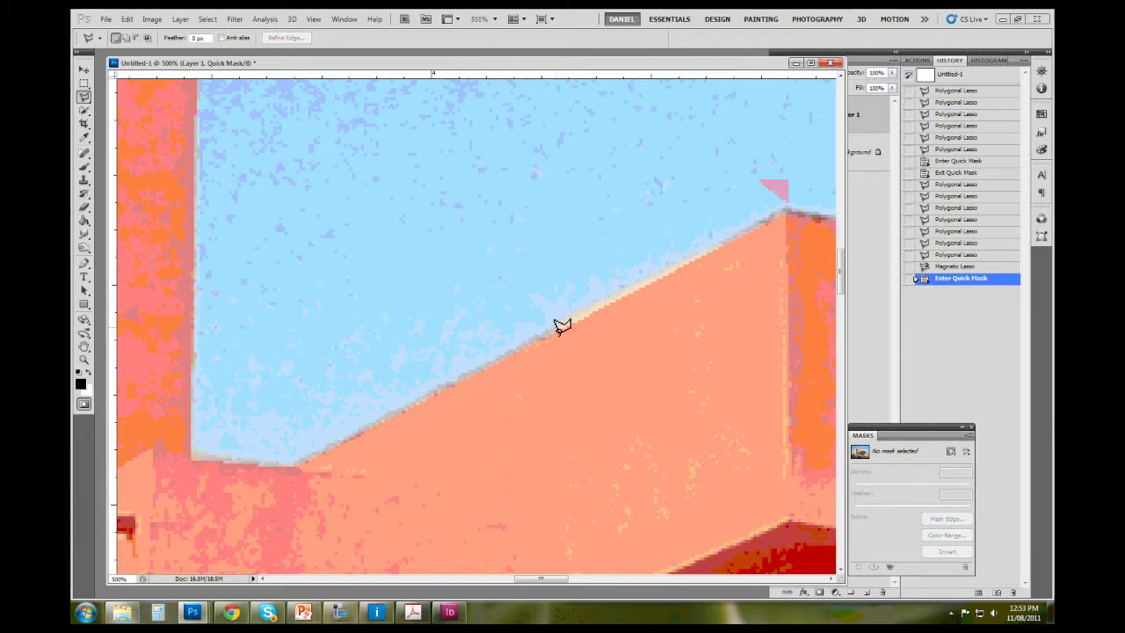
click(208, 19)
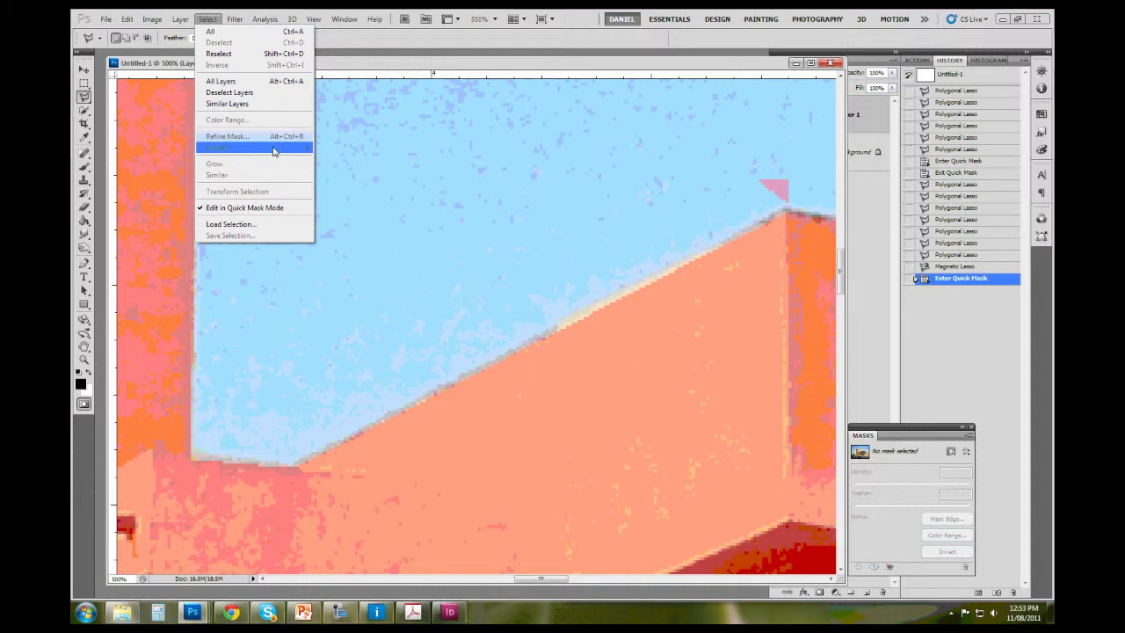
key(Escape)
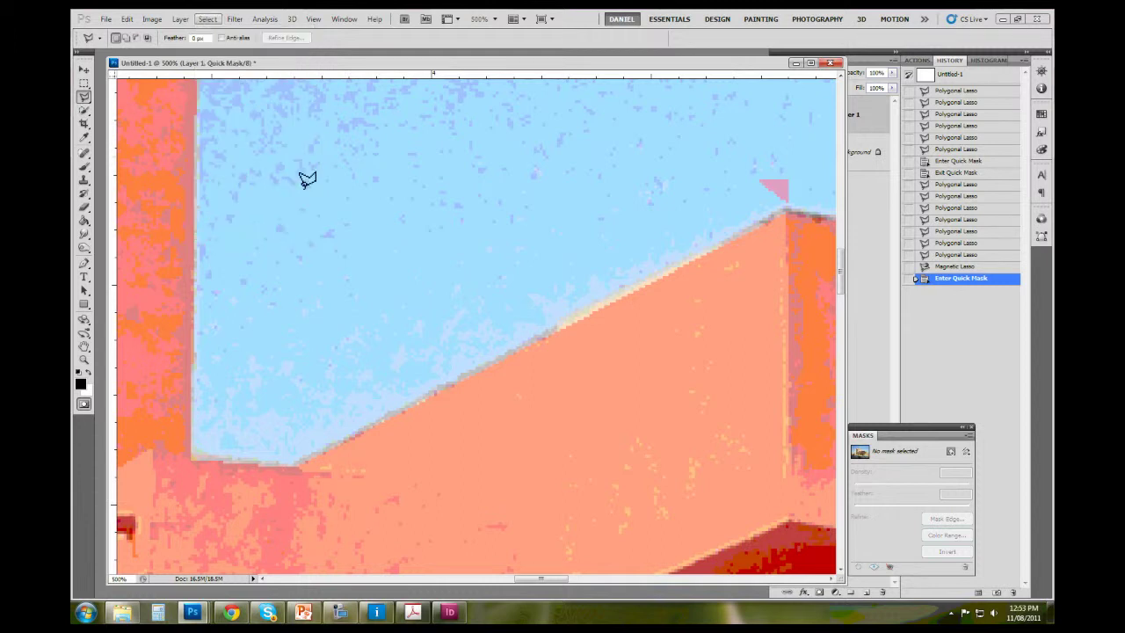
Step: Switch to the Brush tool with a size of 94 px, try one dab on the roofline mask and undo it
click(86, 170)
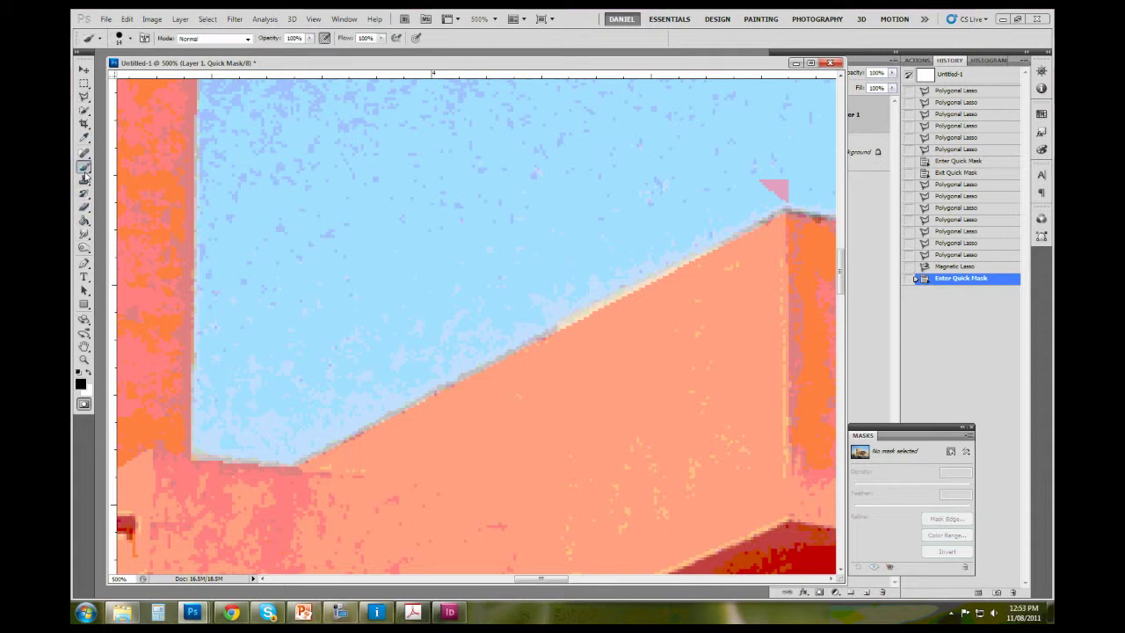
click(131, 40)
drag(105, 72, 94, 74)
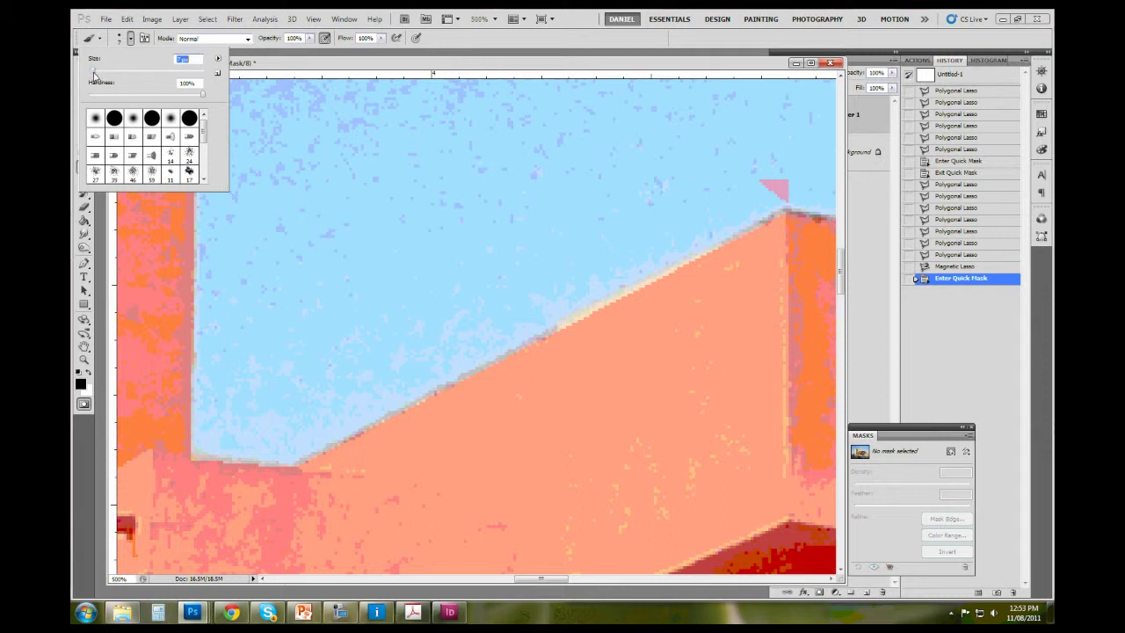
click(143, 71)
click(567, 335)
key(ctrl+z)
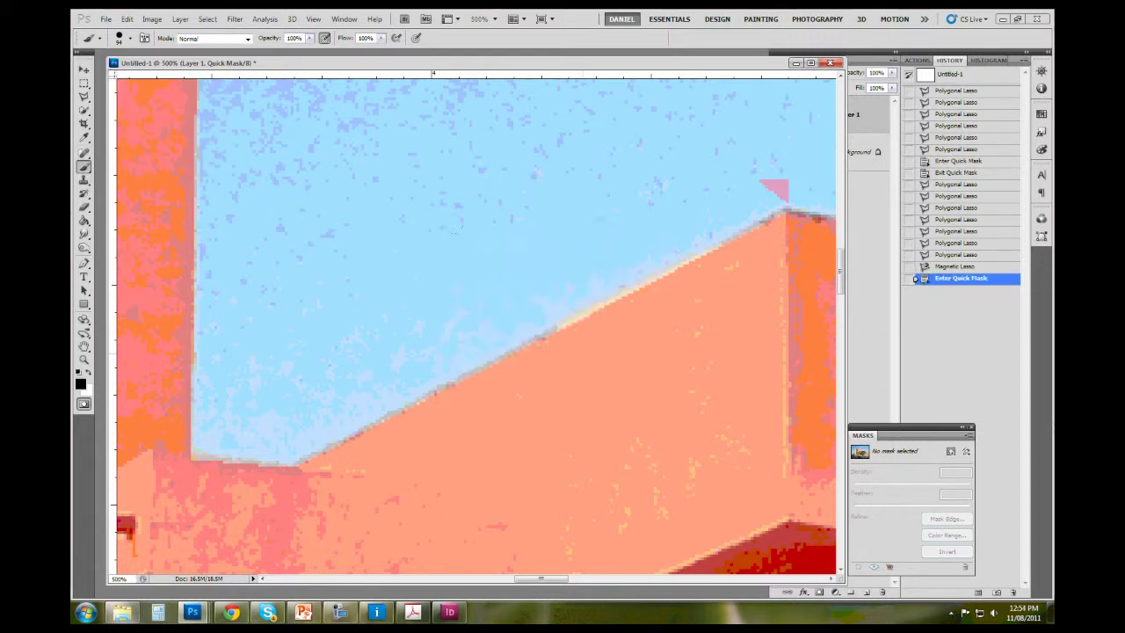
Step: Mask a circular spot of sky above the sloping roof, test it by deleting the resulting selection, and undo back to the unpainted mask
click(444, 262)
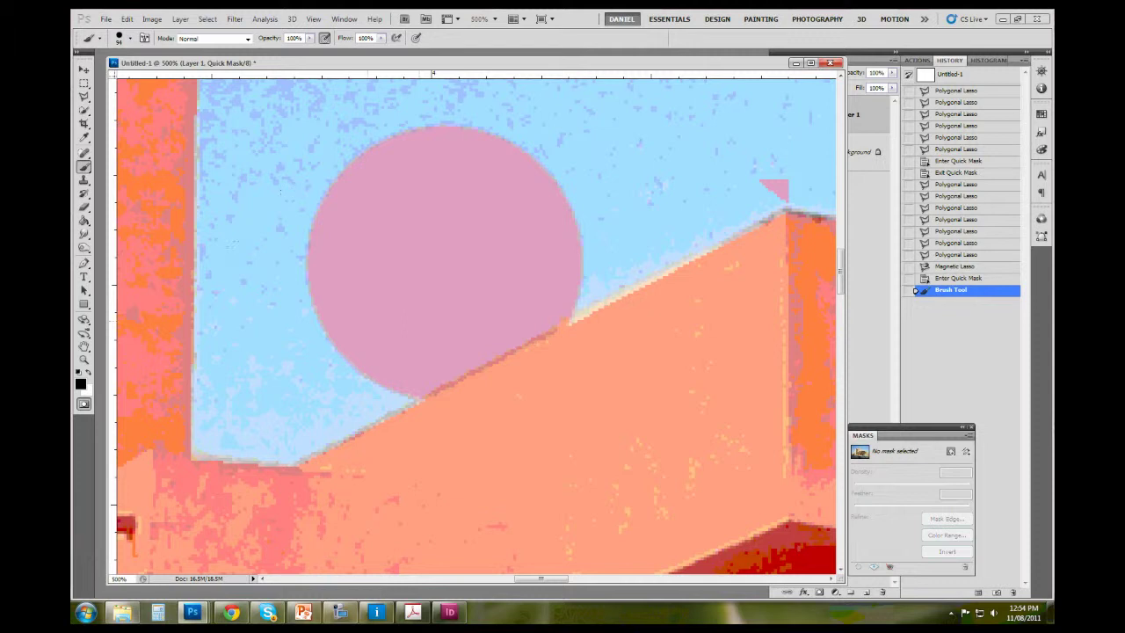
key(q)
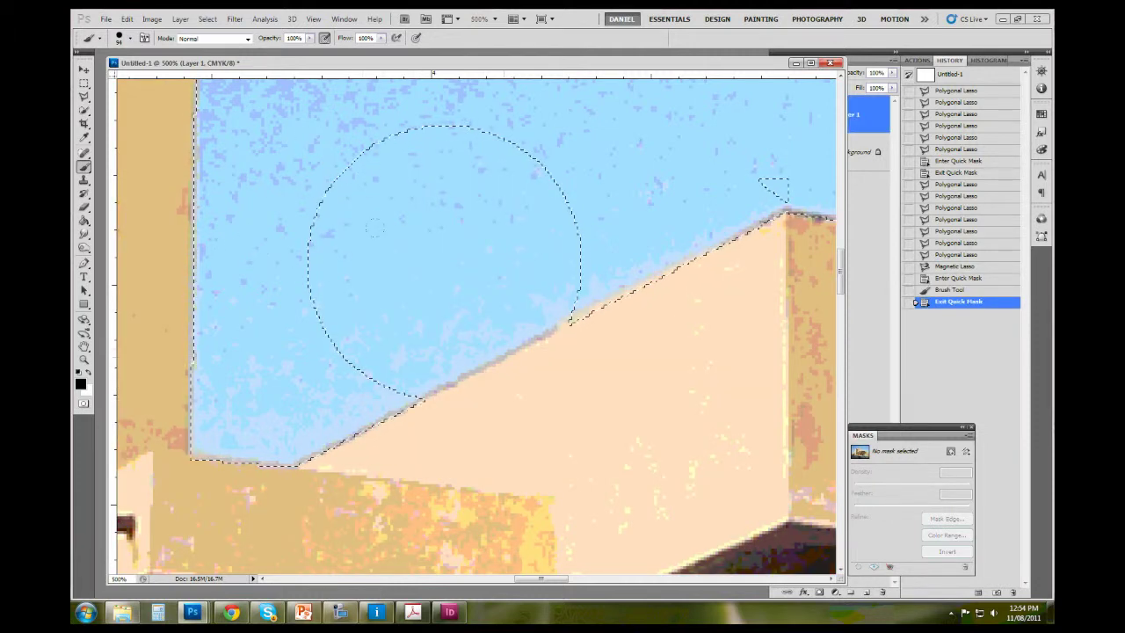
key(Delete)
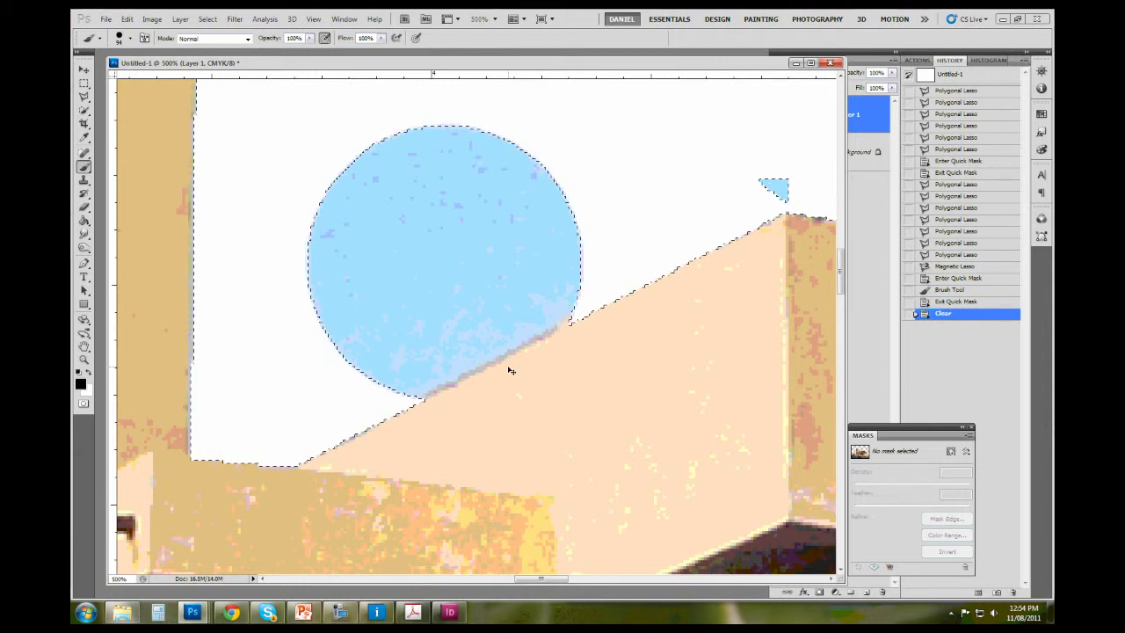
key(ctrl+z)
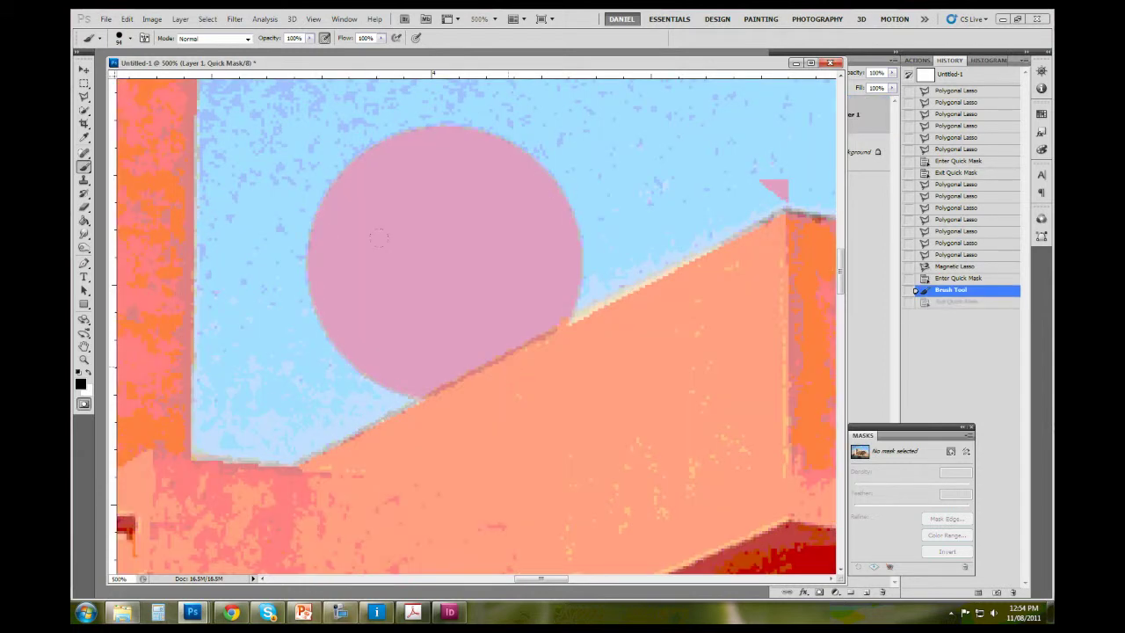
key(ctrl+alt+z)
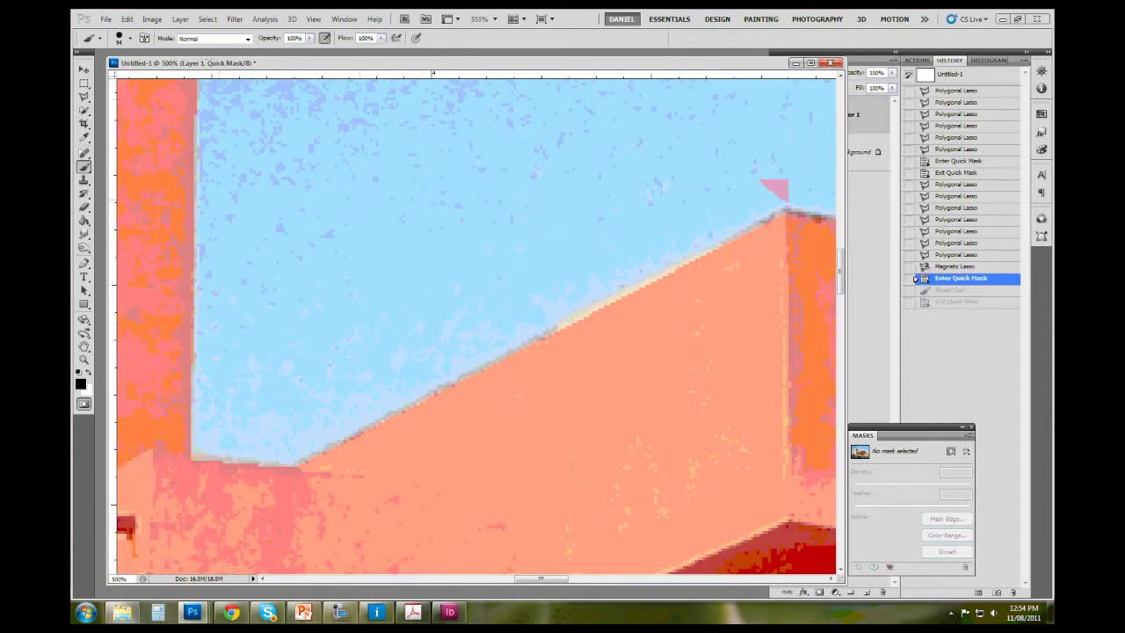
Step: Set the brush size to 3 px and dab the mask edge partway along the sloping roofline
click(129, 41)
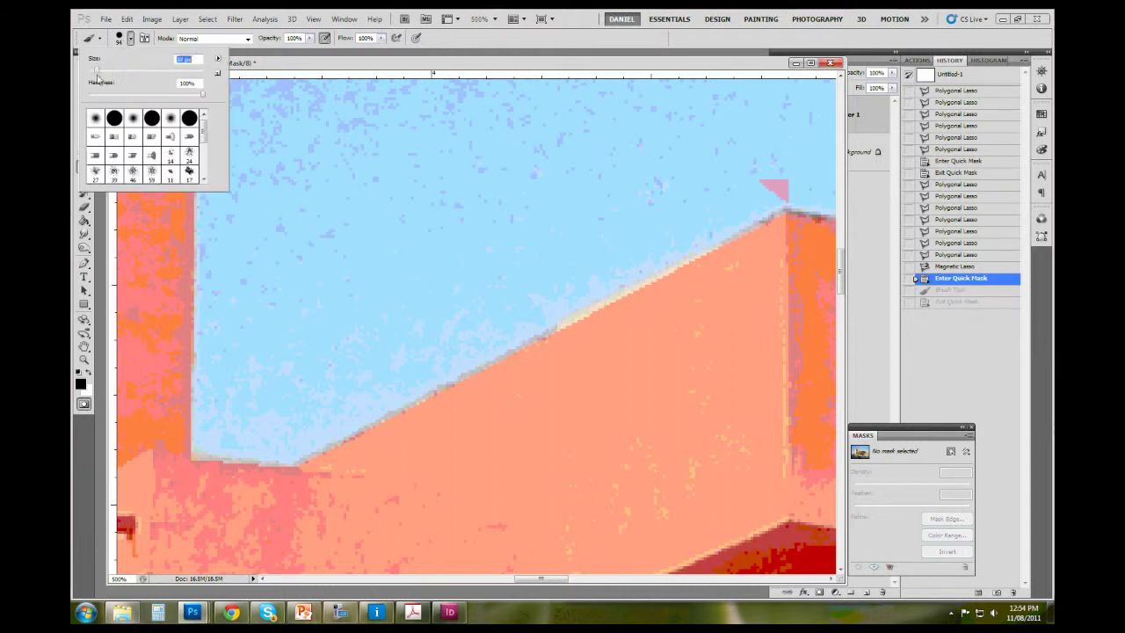
text(3)
key(Return)
click(456, 390)
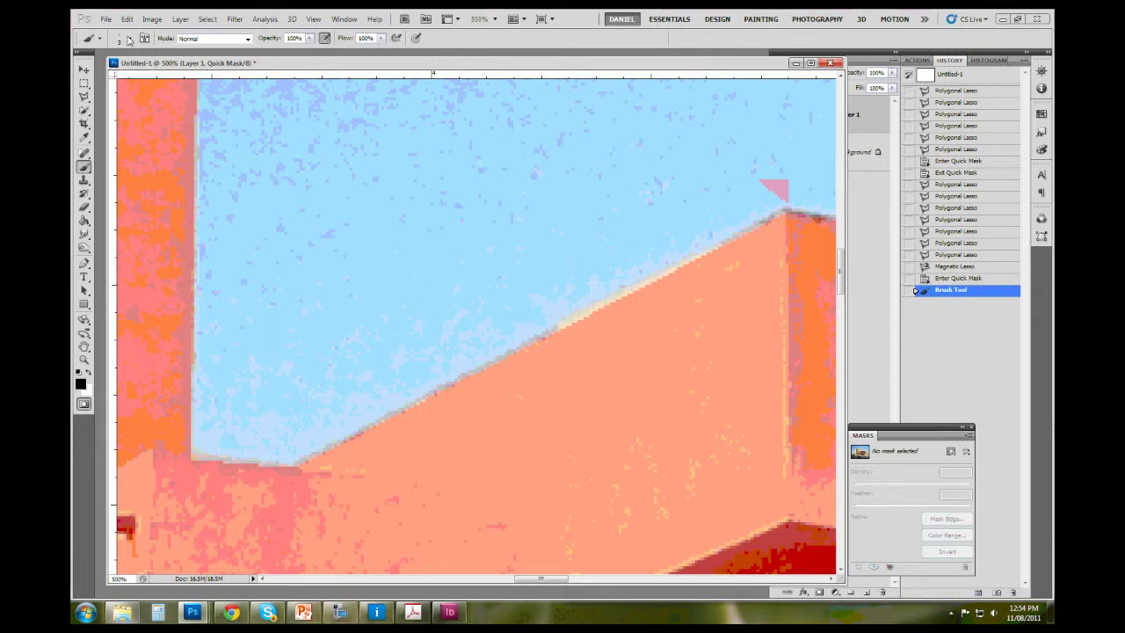
Step: Choose a soft round brush at 16 px and paint the mask over the pale gap along the sloping roofline
click(129, 40)
drag(95, 72, 99, 72)
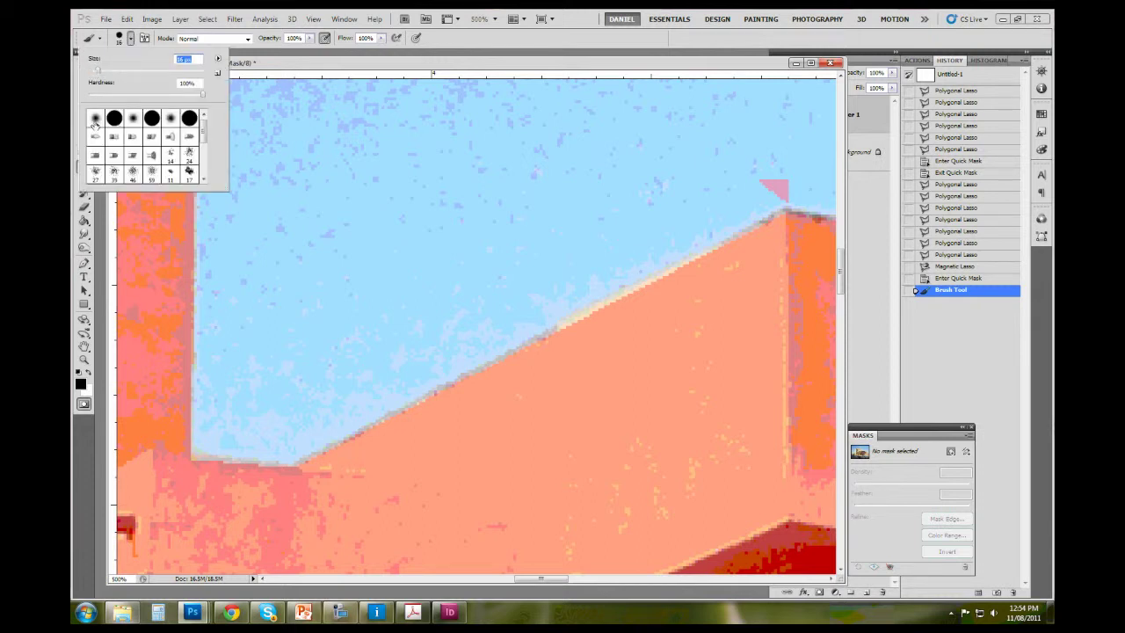
mouse_move(204, 133)
mouse_down()
mouse_move(205, 167)
mouse_move(210, 132)
mouse_up()
click(133, 120)
click(521, 351)
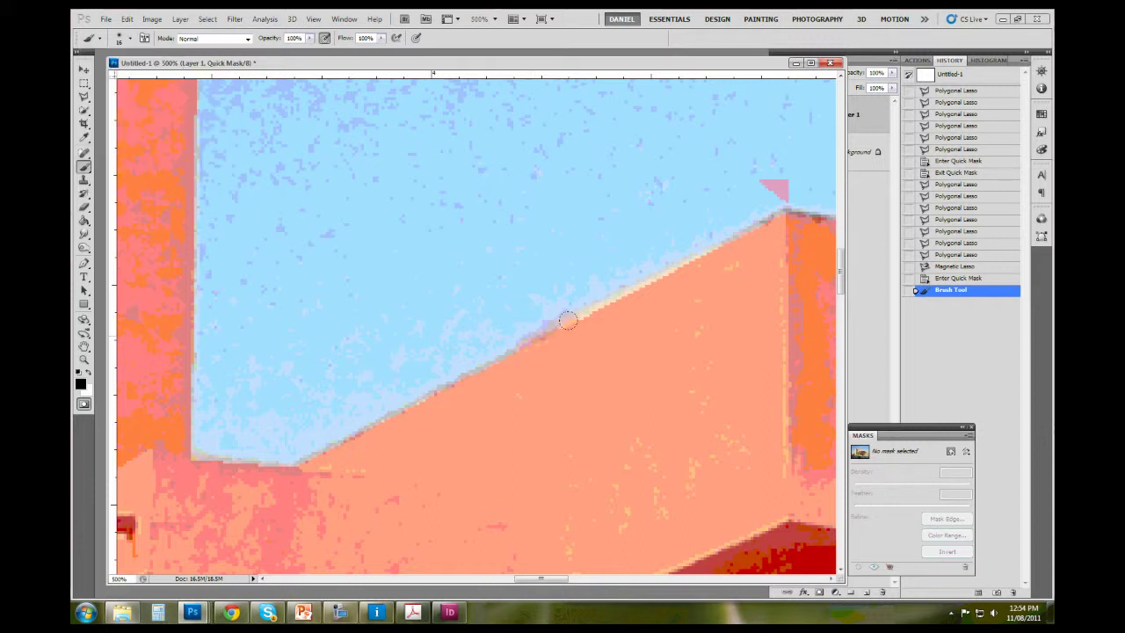
drag(631, 290, 691, 258)
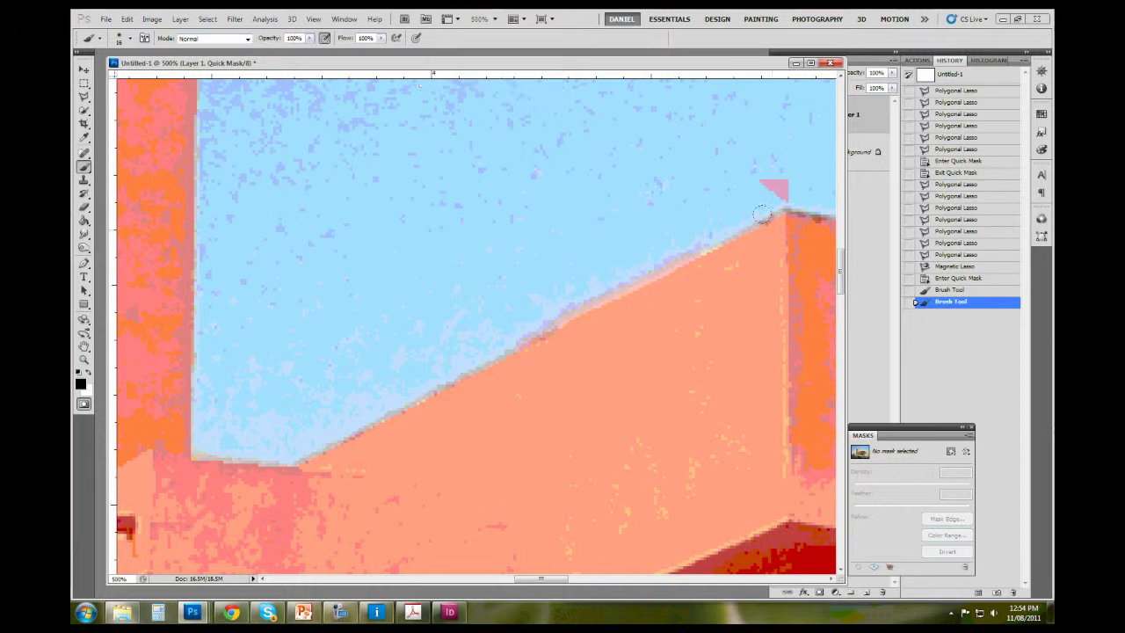
Step: Paint a curved patch of mask over the sky just above the sloping roofline
mouse_move(758, 223)
mouse_down()
mouse_move(485, 361)
mouse_move(389, 392)
mouse_move(518, 310)
mouse_up()
mouse_move(527, 303)
mouse_down()
mouse_move(553, 307)
mouse_move(479, 356)
mouse_up()
mouse_move(391, 395)
mouse_down()
mouse_move(436, 325)
mouse_move(505, 294)
mouse_move(600, 299)
mouse_move(569, 289)
mouse_move(459, 313)
mouse_move(367, 415)
mouse_up()
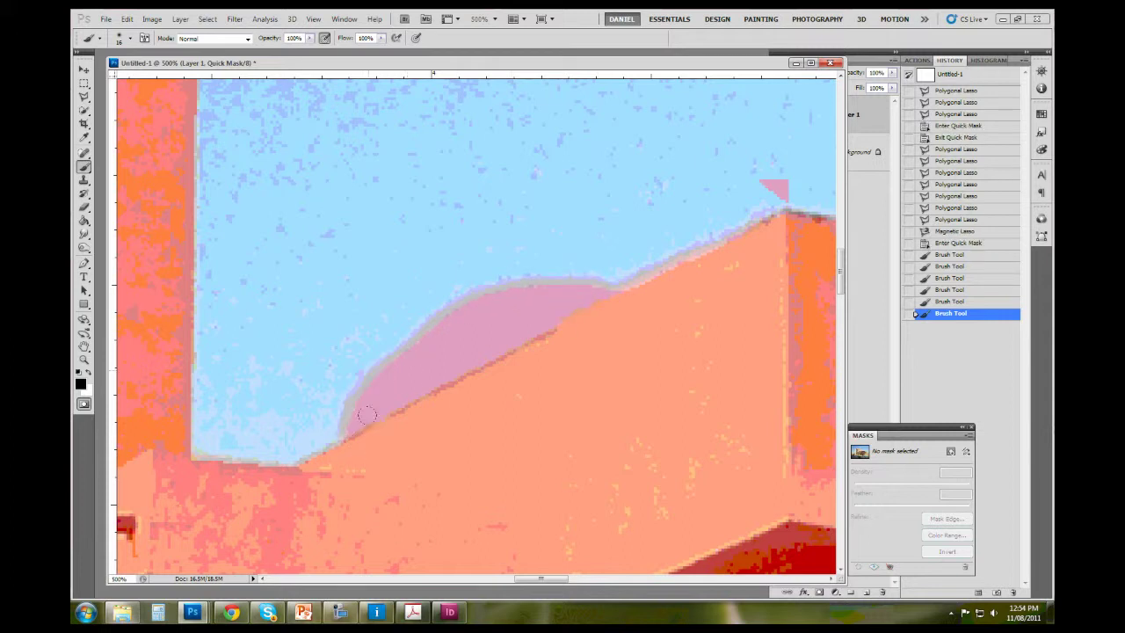
drag(576, 308, 572, 304)
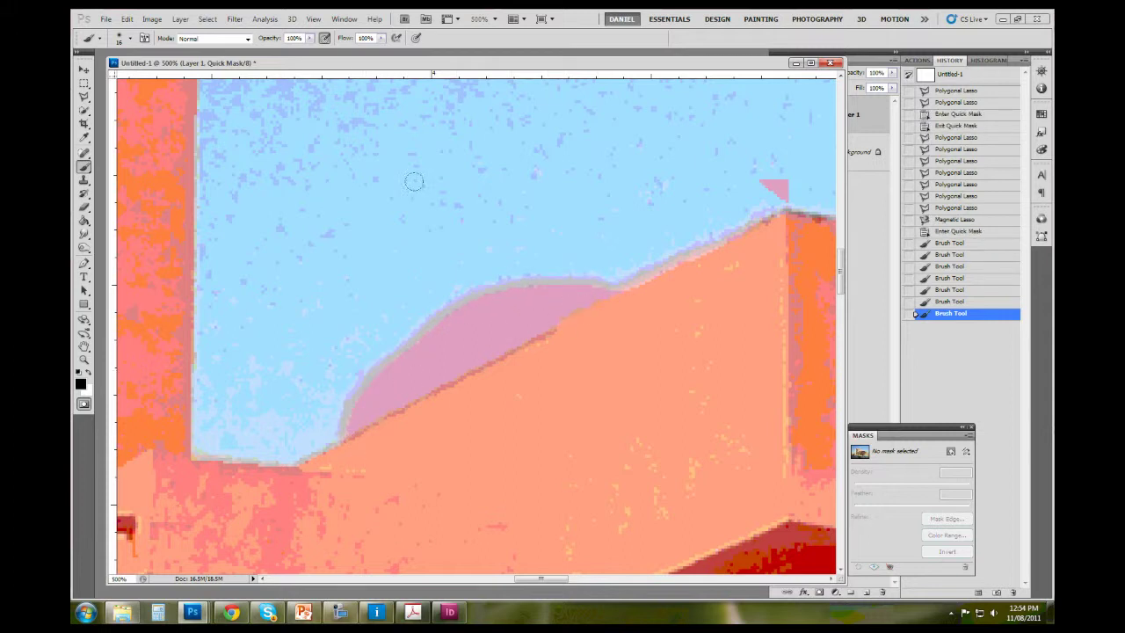
Step: Lower the brush opacity to 50% and paint a semi-transparent mask band around the curved sky patch
click(383, 40)
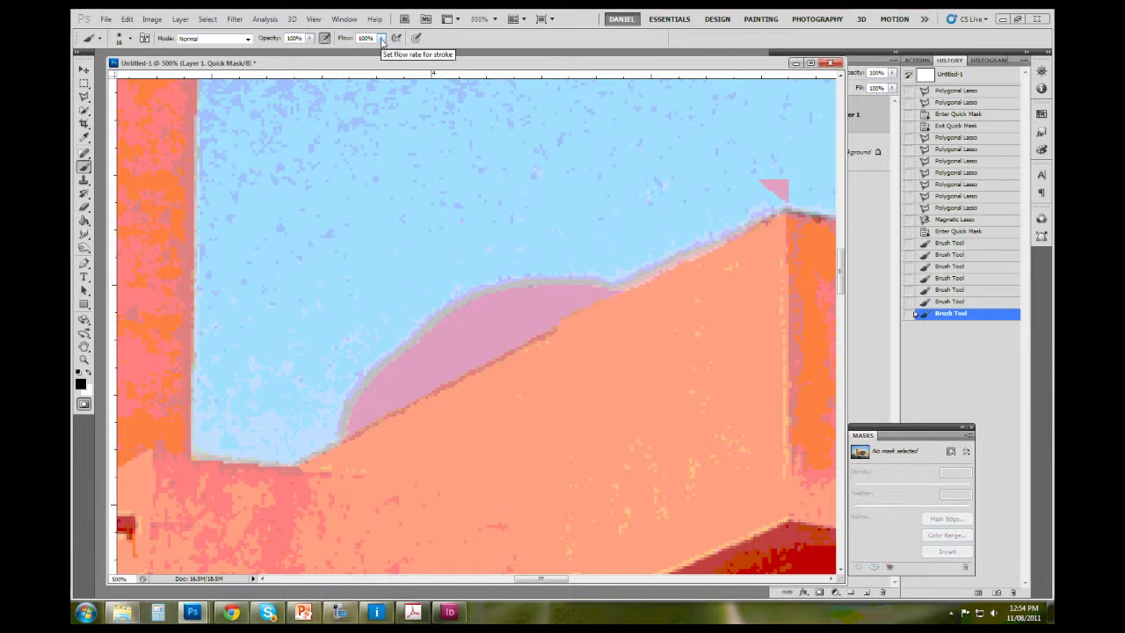
click(309, 39)
drag(305, 51, 292, 52)
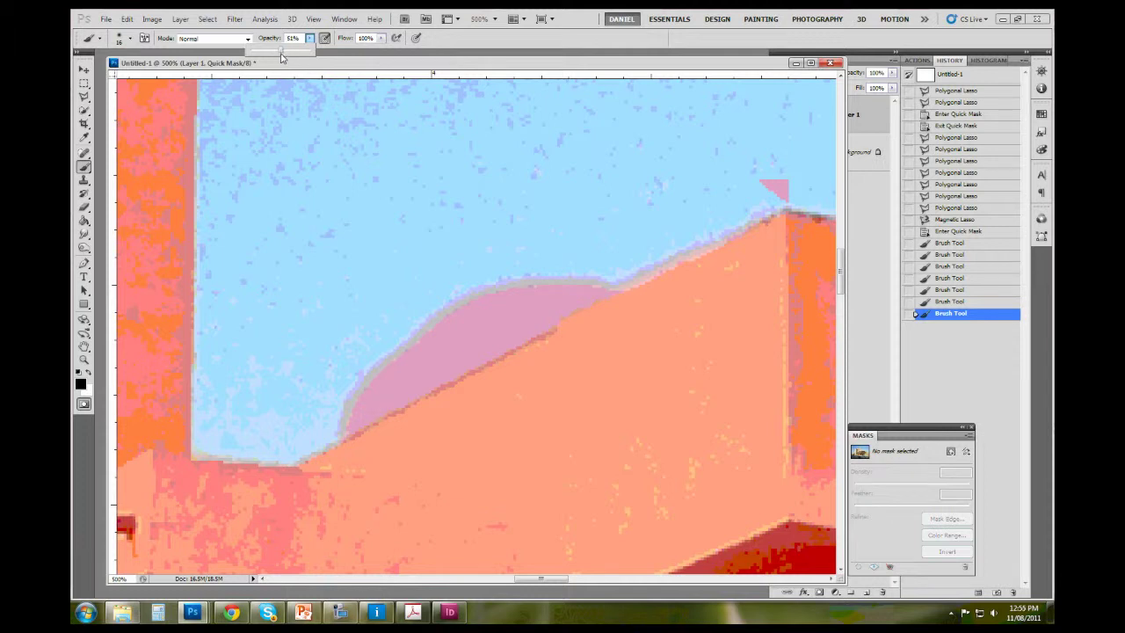
drag(281, 56, 280, 56)
mouse_move(326, 395)
mouse_down()
mouse_move(371, 331)
mouse_move(444, 289)
mouse_move(554, 268)
mouse_move(578, 276)
mouse_move(474, 280)
mouse_move(372, 356)
mouse_up()
Step: Add fainter mask bands outside the sky patch with the brush at 17% and 6% opacity
click(309, 37)
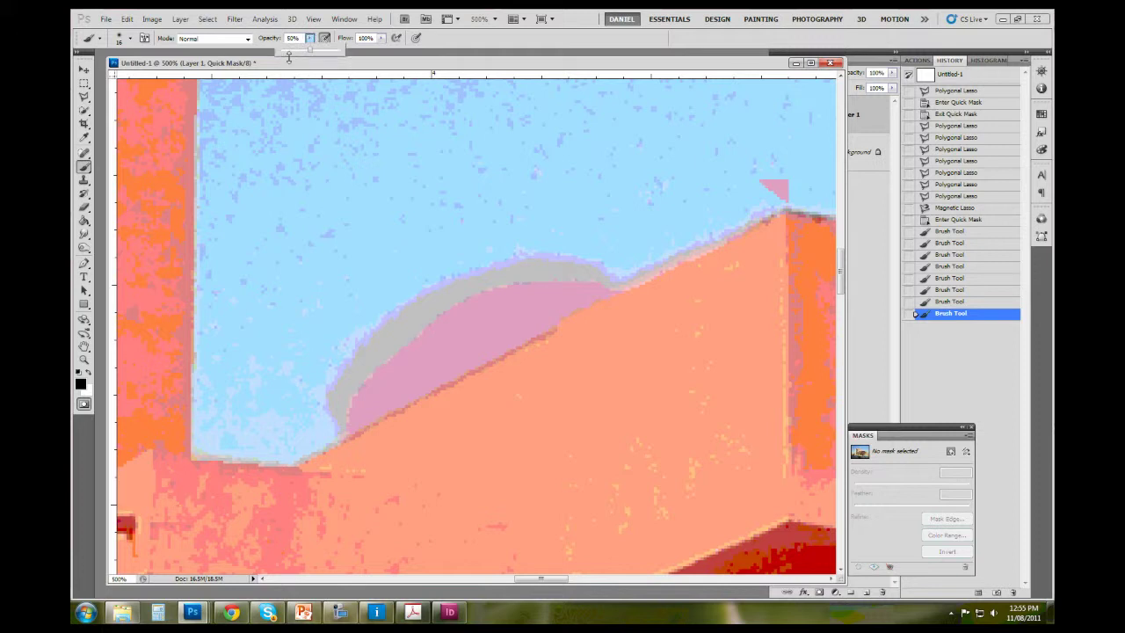
mouse_move(317, 400)
mouse_down()
mouse_move(372, 294)
mouse_move(522, 253)
mouse_move(593, 257)
mouse_up()
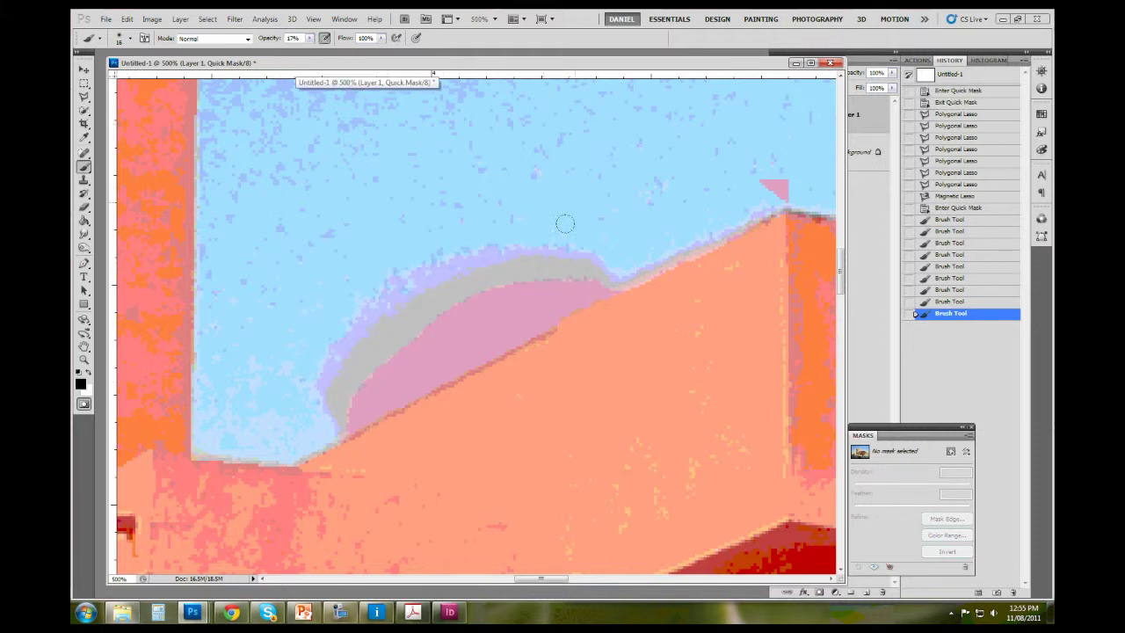
click(310, 37)
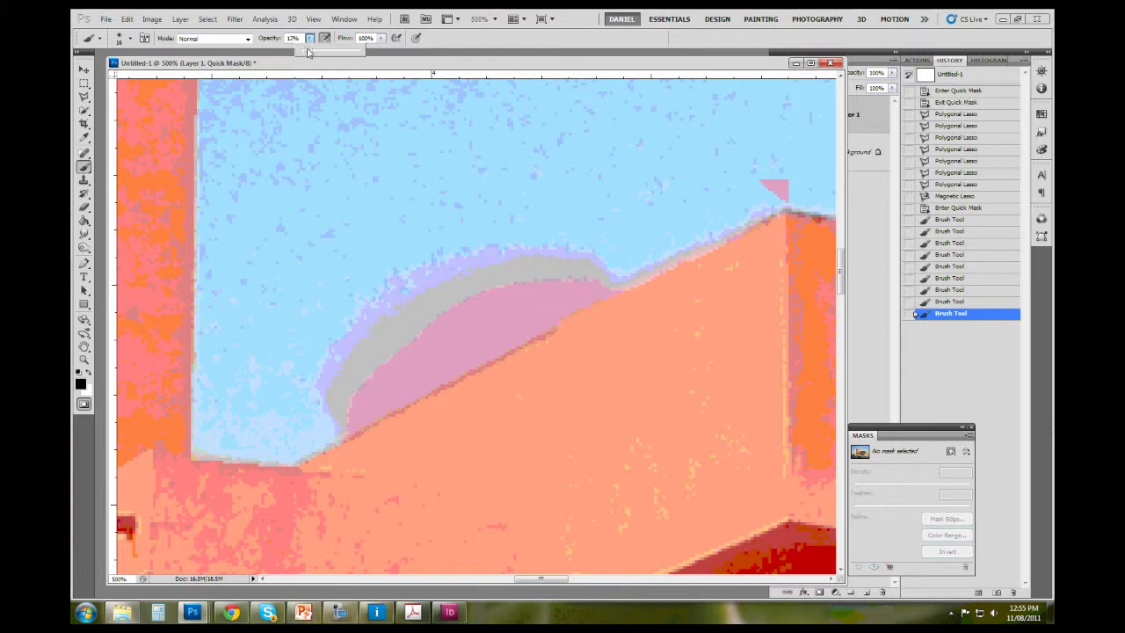
drag(308, 53, 300, 52)
click(560, 223)
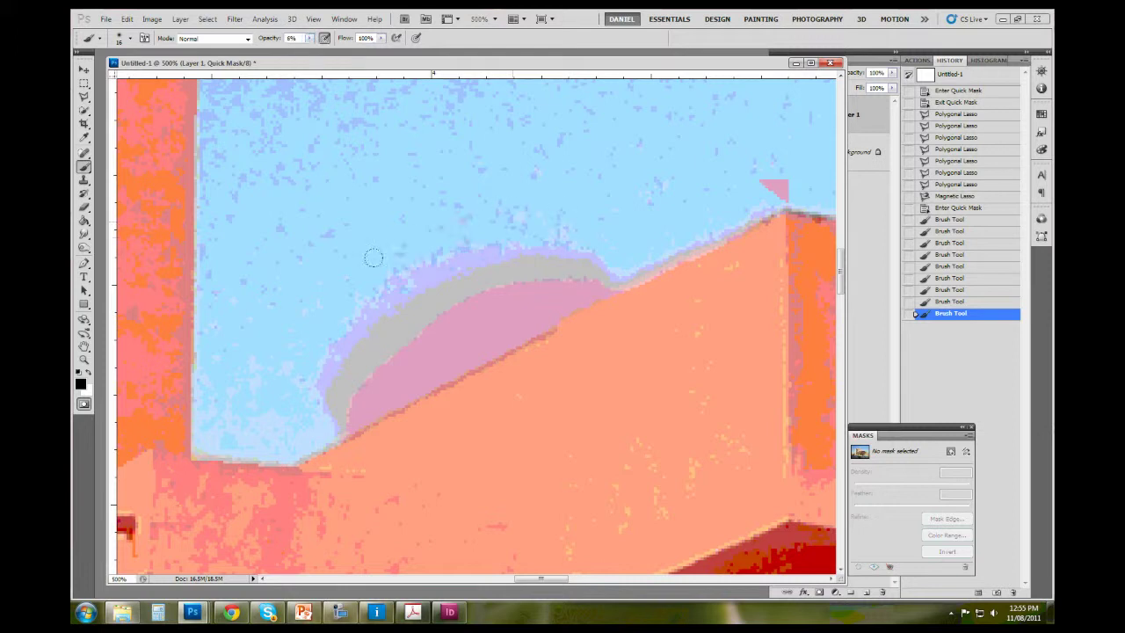
mouse_move(374, 257)
mouse_down()
mouse_move(316, 356)
mouse_move(339, 322)
mouse_up()
Step: Turn the mask back into a selection, delete the selected sky and deselect
key(q)
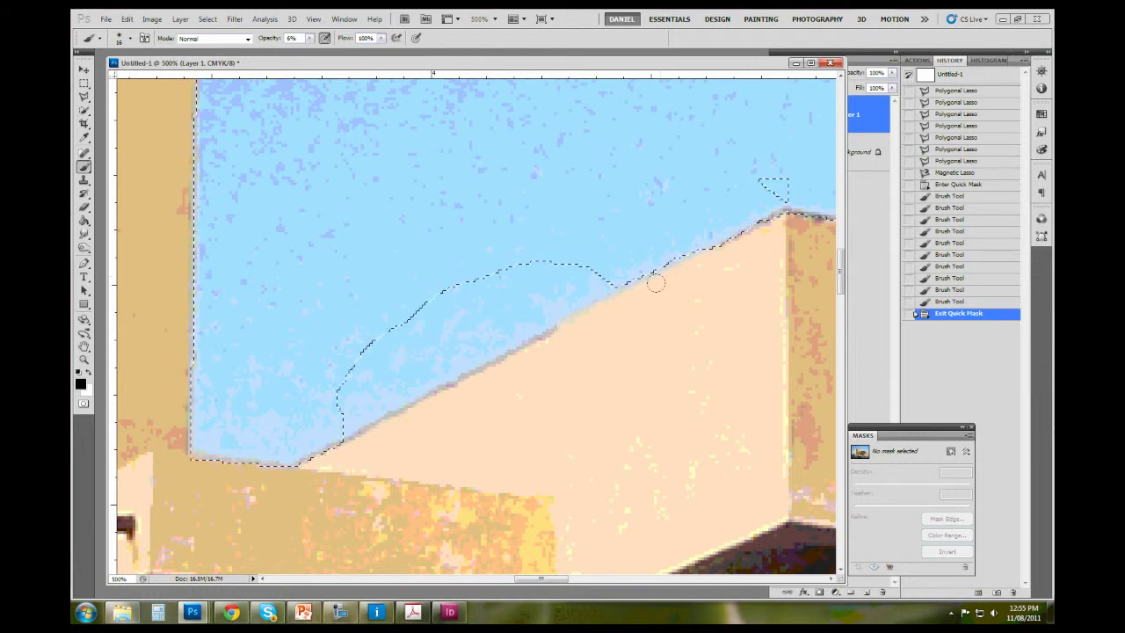
key(Delete)
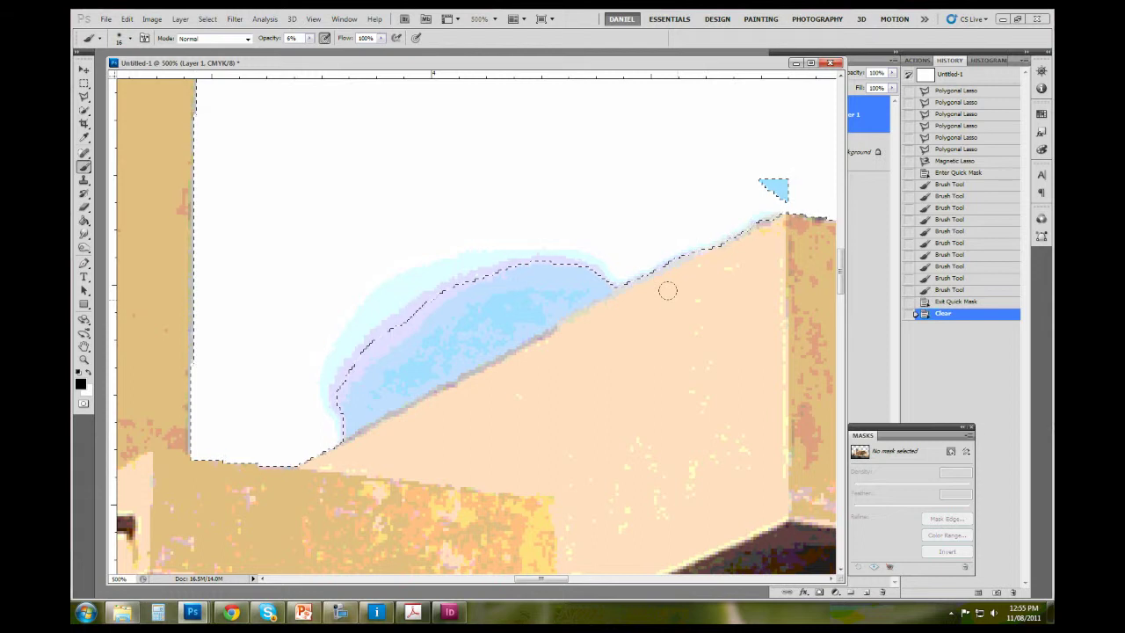
key(ctrl+d)
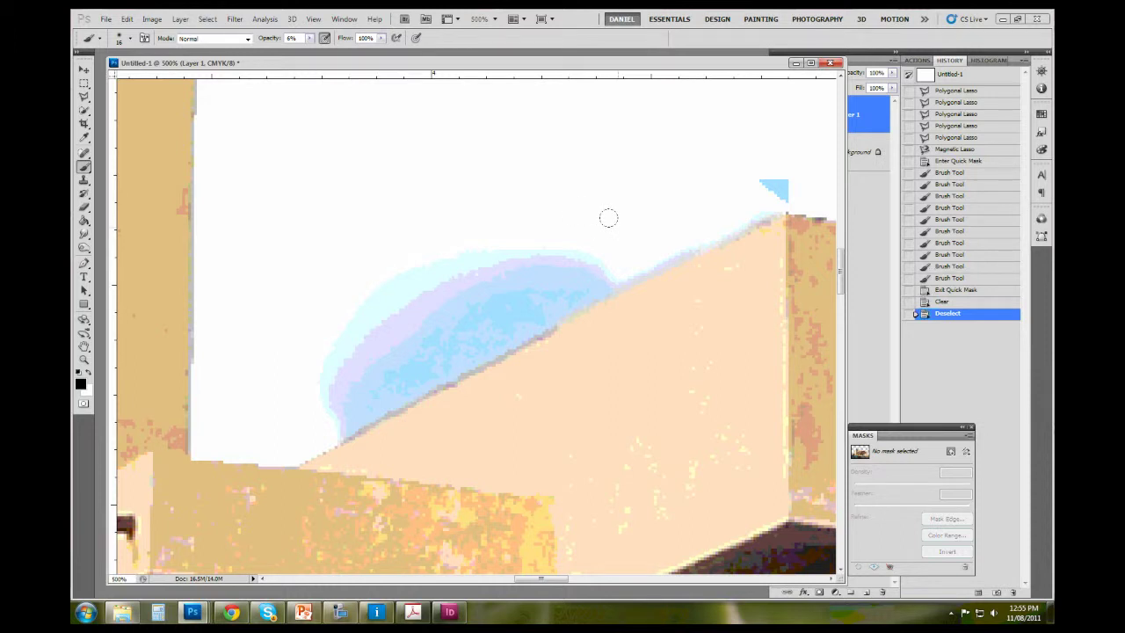
Step: Undo the deselection, the sky deletion and the patch strokes, back to the mask with only the retouched roofline
key(ctrl+alt+z)
key(ctrl+alt+z)
key(ctrl+alt+z)
key(ctrl+alt+z)
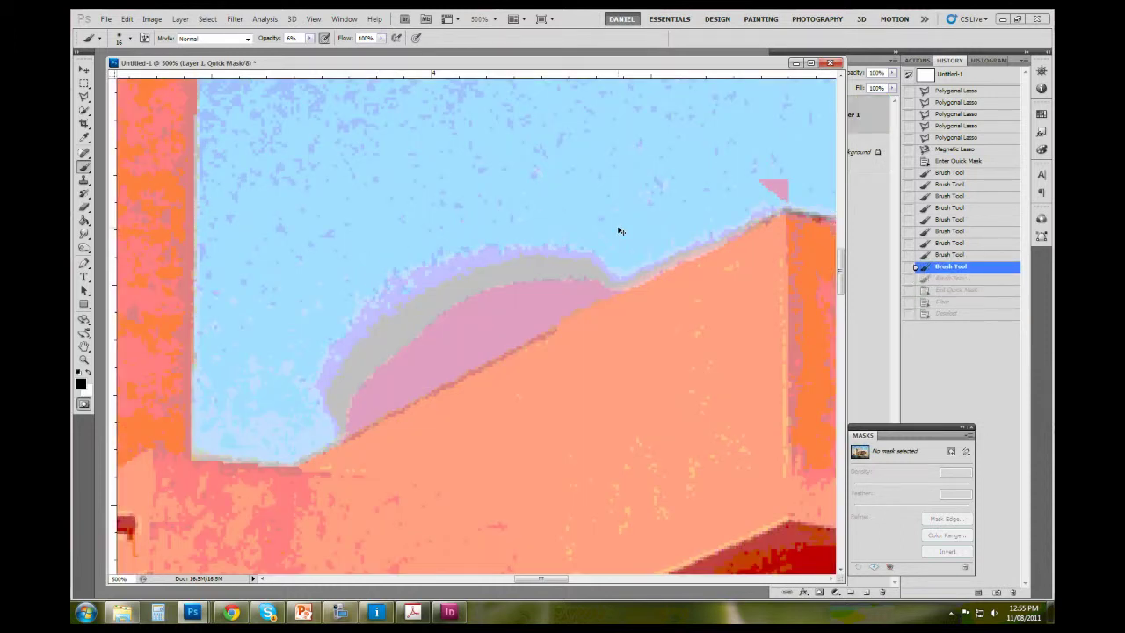
key(ctrl+alt+z)
key(ctrl+alt+z)
key(ctrl+alt+z)
key(ctrl+alt+z)
key(ctrl+alt+z)
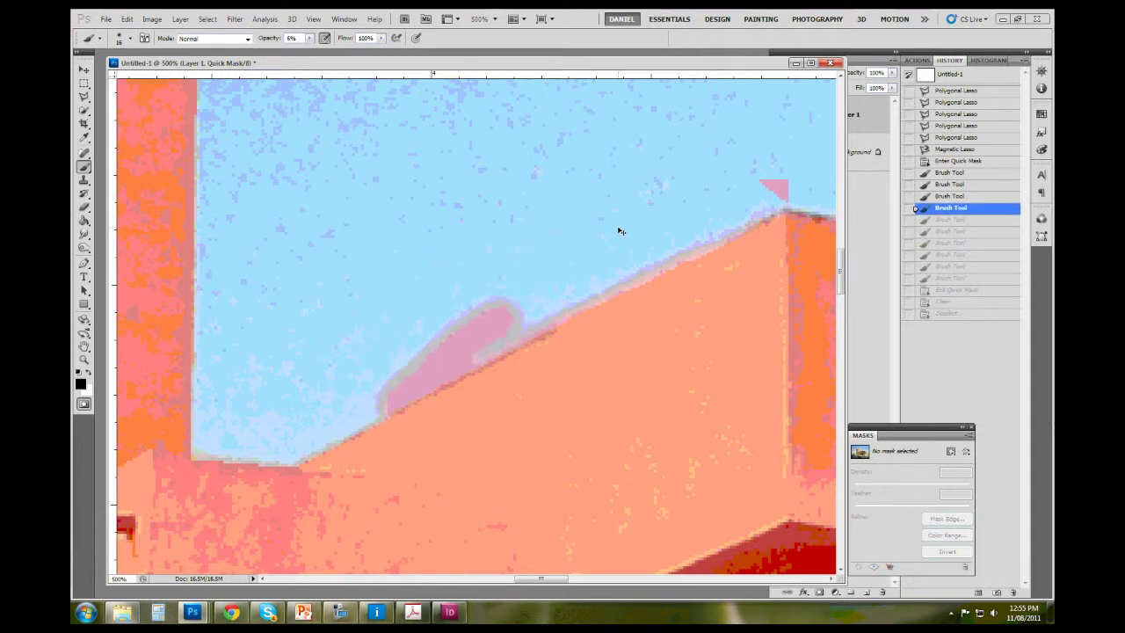
key(ctrl+alt+z)
key(ctrl+alt+z)
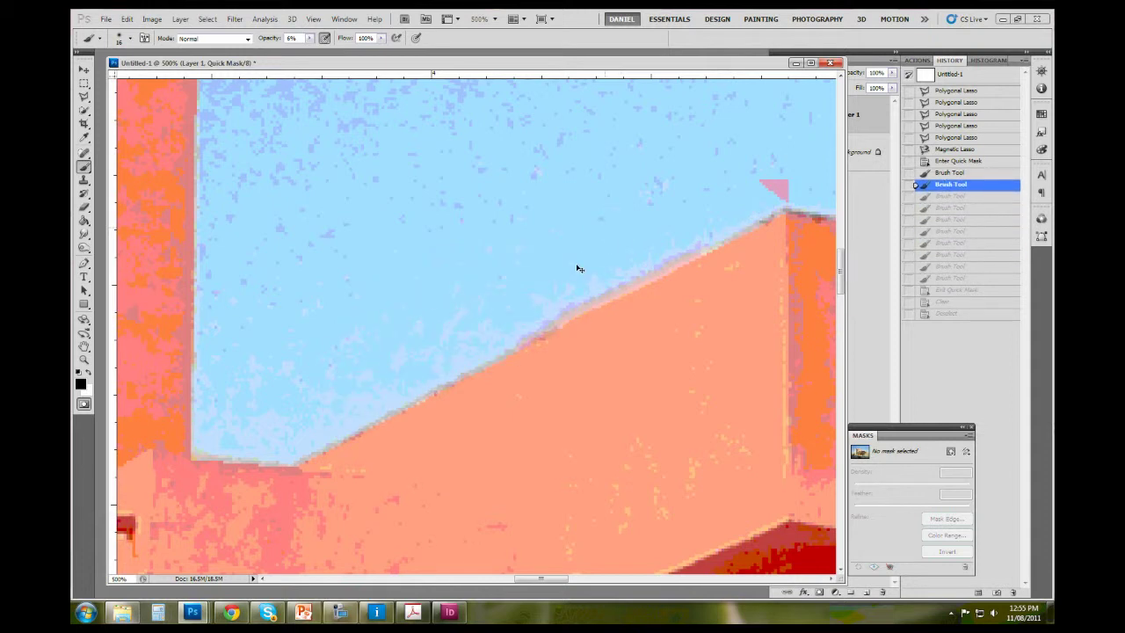
key(ctrl+minus)
key(ctrl+minus)
key(ctrl+minus)
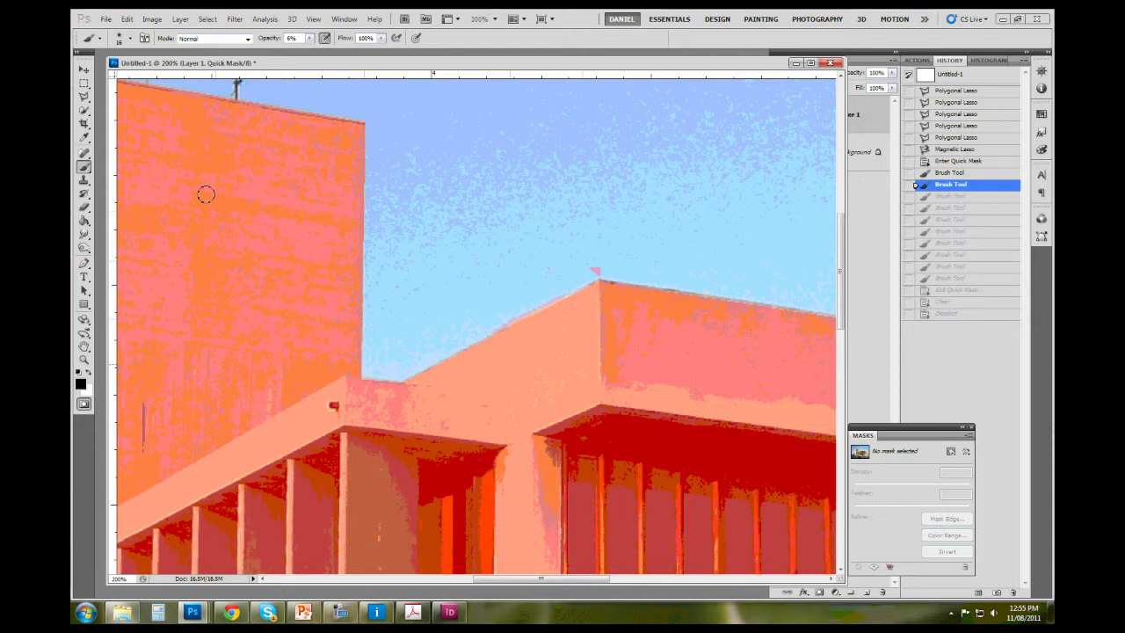
key(ctrl+minus)
key(ctrl+minus)
key(ctrl+minus)
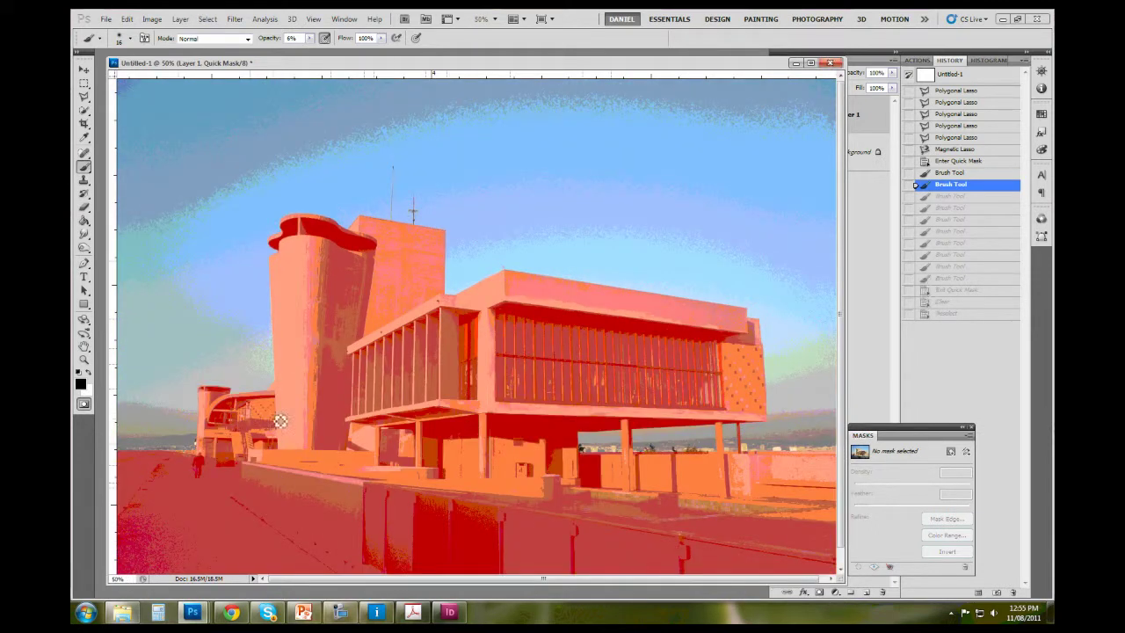
click(340, 611)
click(187, 515)
click(145, 524)
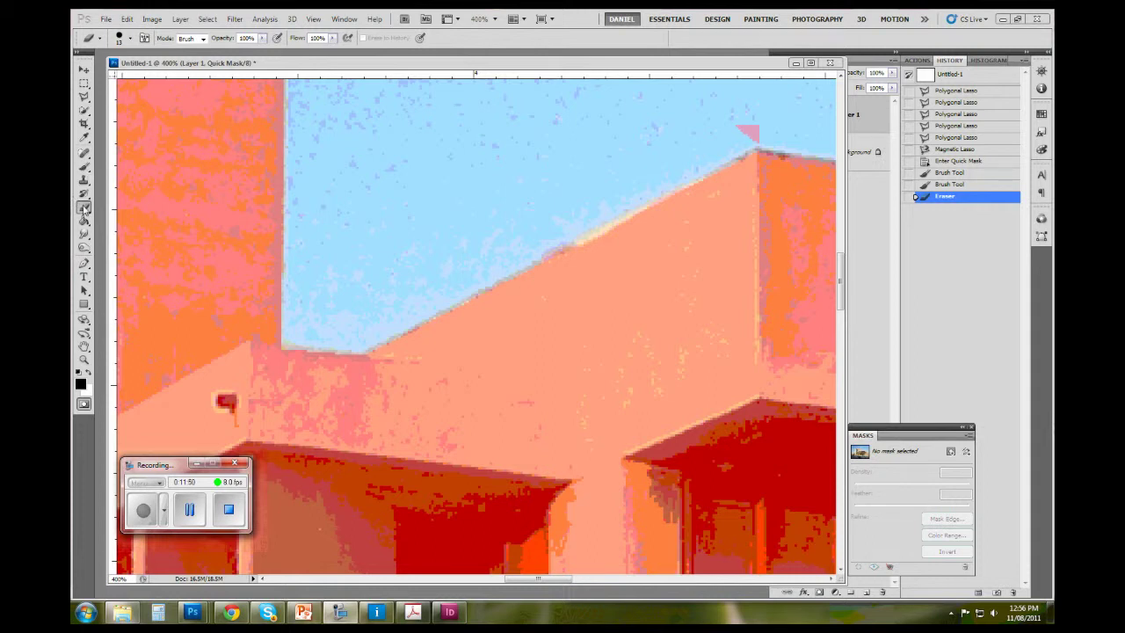
Step: Dab the sky with the Eraser, try filling it with the Paint Bucket and undo the fill
click(371, 214)
click(85, 220)
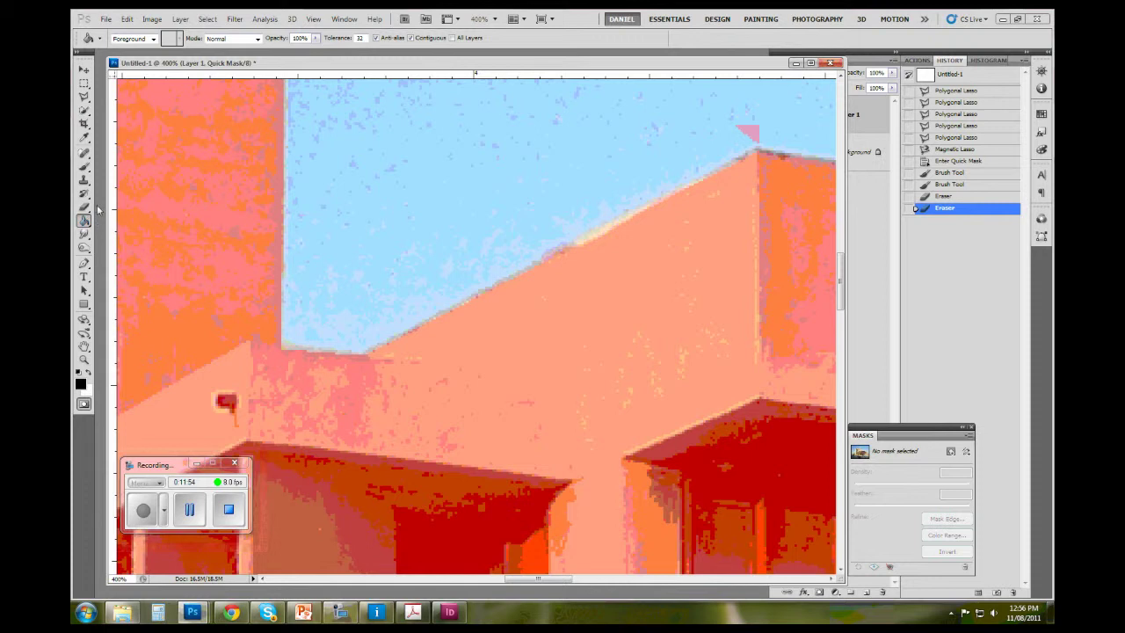
click(404, 203)
key(ctrl+z)
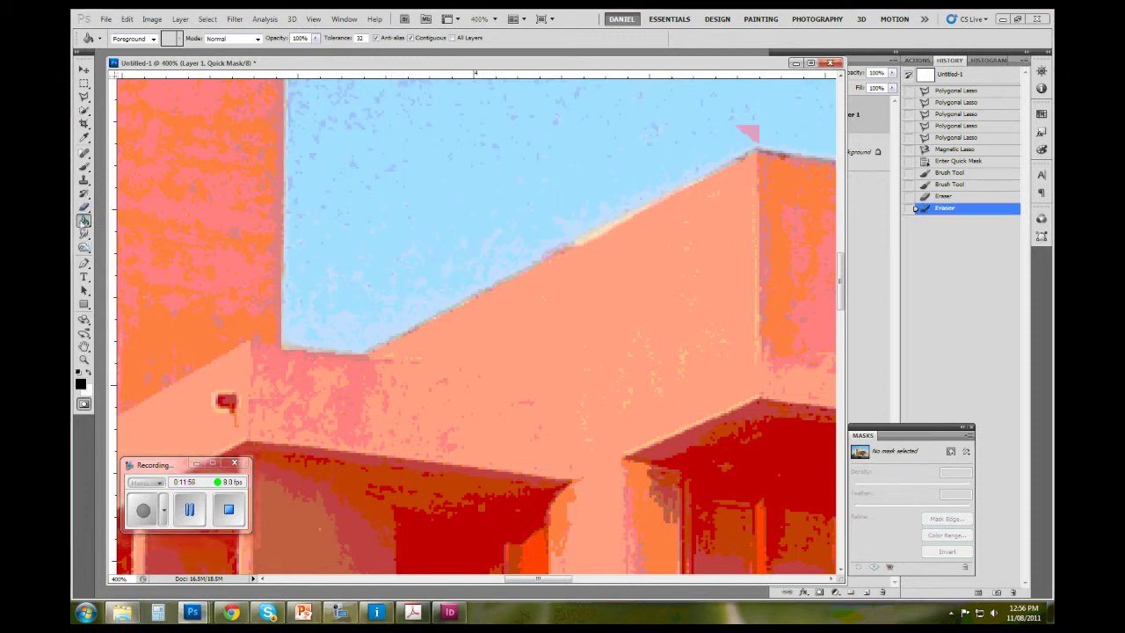
Step: Erase streaks of the mask from the wall below the sloping roofline with the 13 px Eraser
click(83, 208)
mouse_move(581, 227)
mouse_down()
mouse_move(635, 355)
mouse_move(564, 288)
mouse_move(554, 397)
mouse_up()
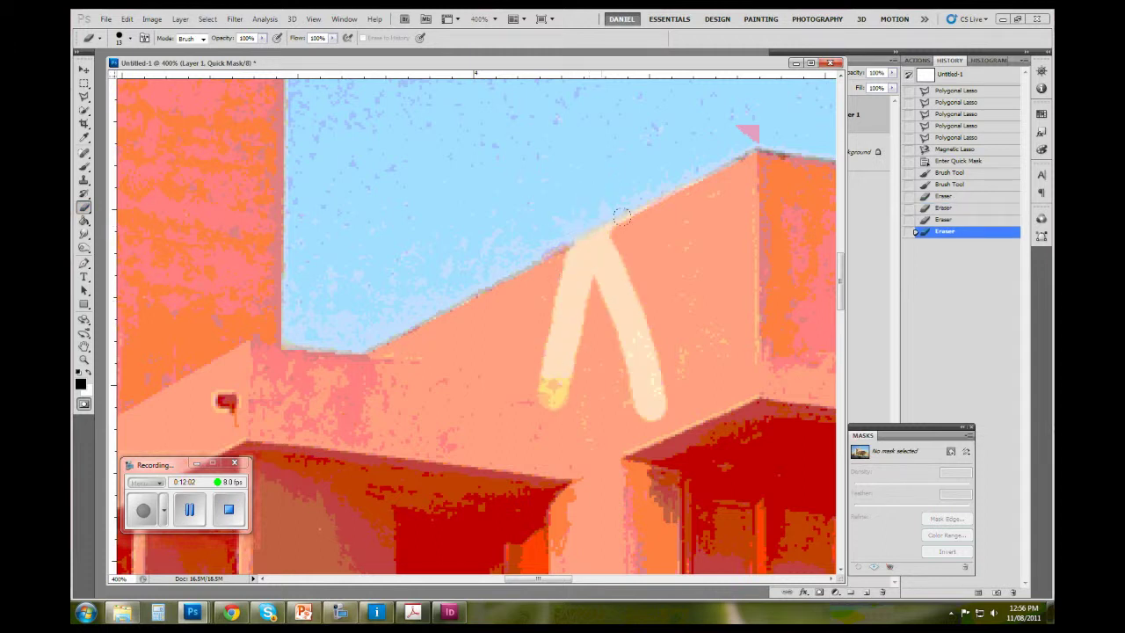
drag(621, 216, 733, 345)
Step: Convert the erased mask to a selection, test it by deleting the selected pixels, and undo the deletion
key(q)
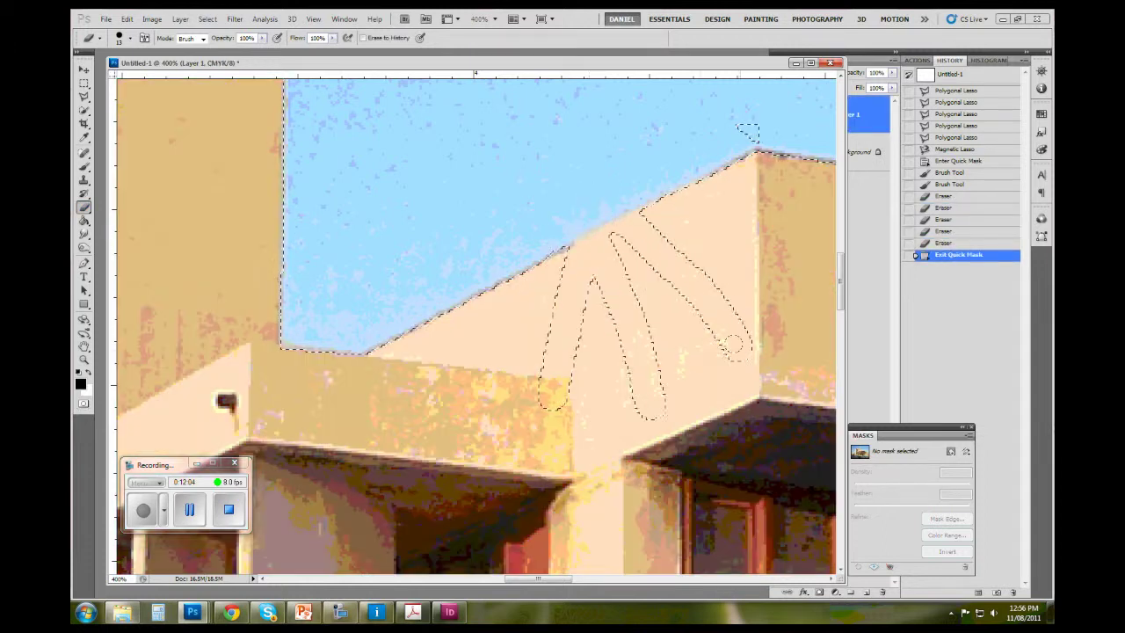
key(Delete)
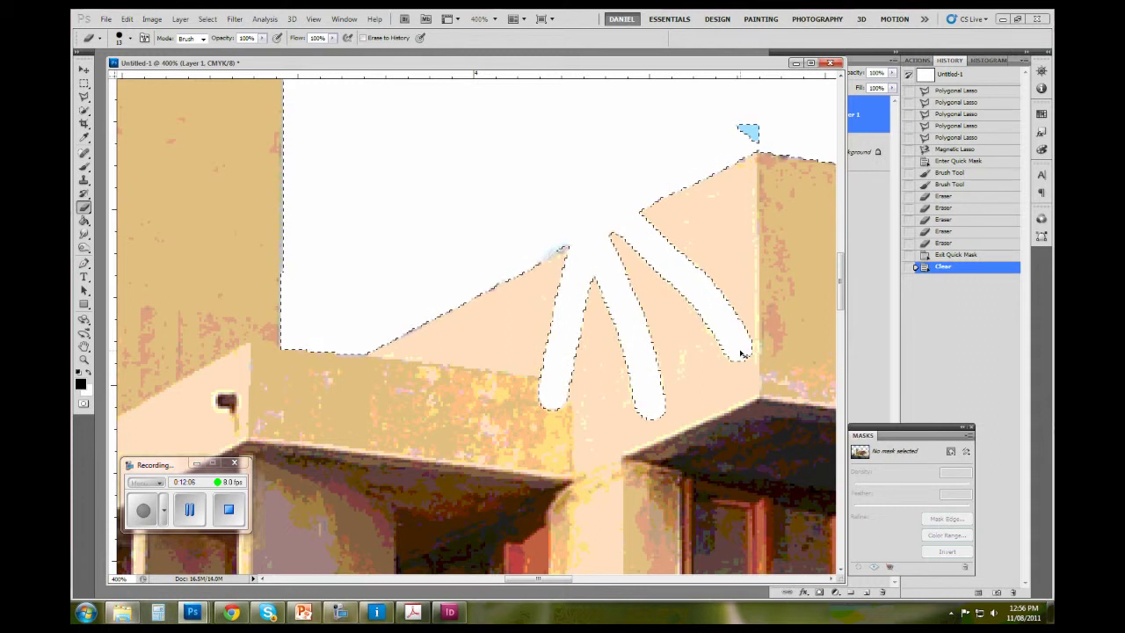
key(ctrl+z)
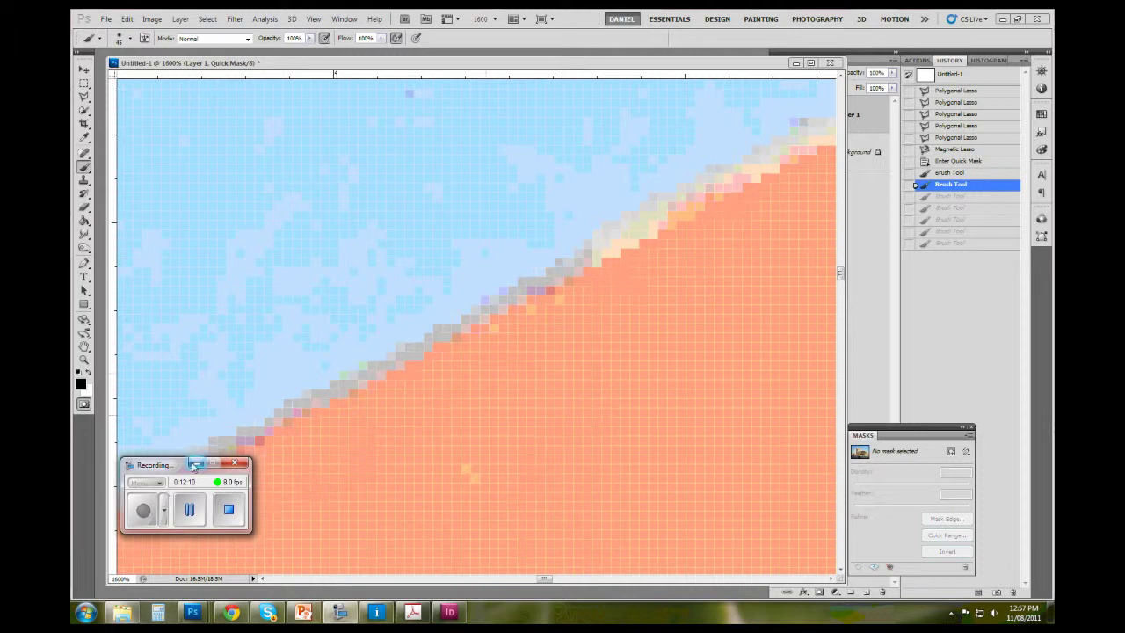
Step: Try a stroke of the 45 px brush over the pale gap in the roofline mask and undo it
click(195, 463)
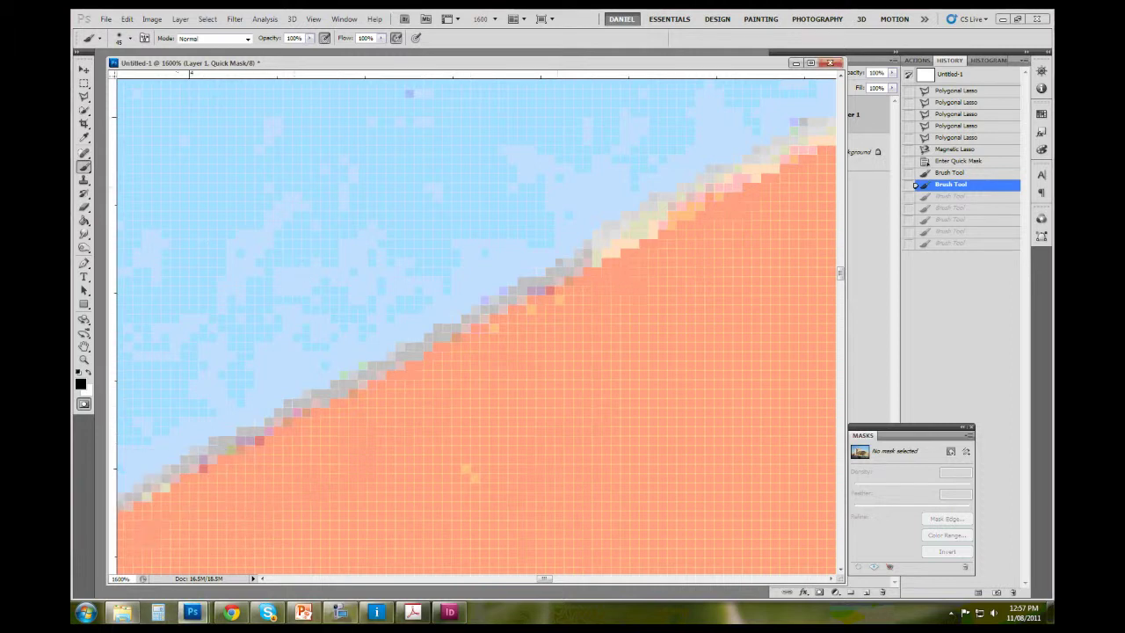
mouse_move(635, 230)
mouse_down()
mouse_move(627, 202)
mouse_move(583, 250)
mouse_up()
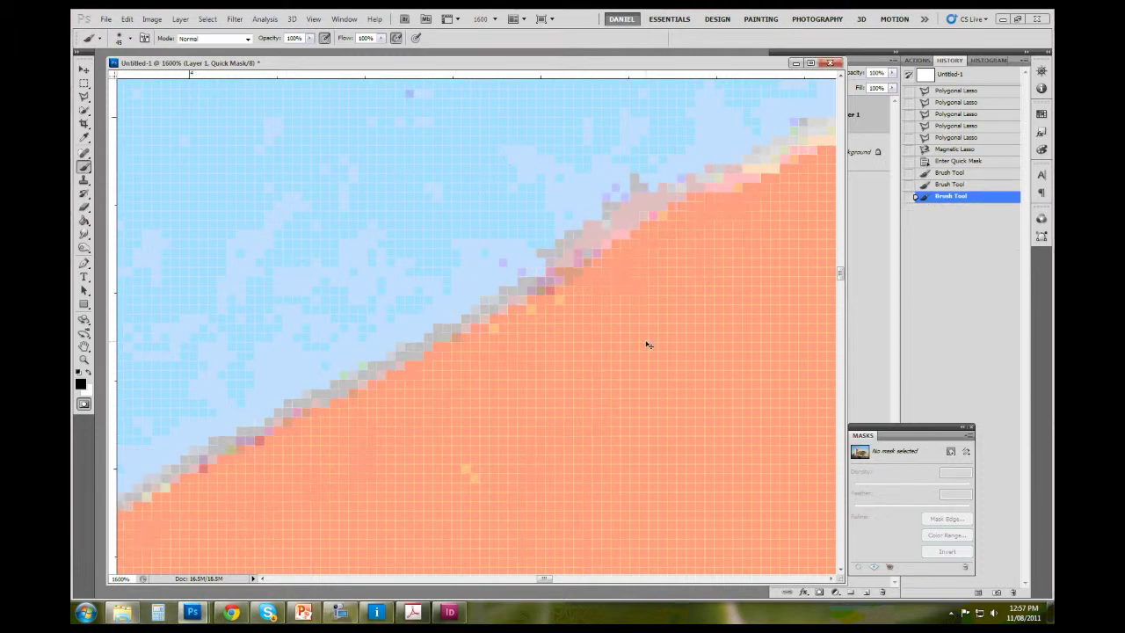
key(ctrl+z)
Step: Paint a soft mask band along the full sloping roofline with the 45 px brush at 100% opacity
key(ctrl+minus)
key(ctrl+minus)
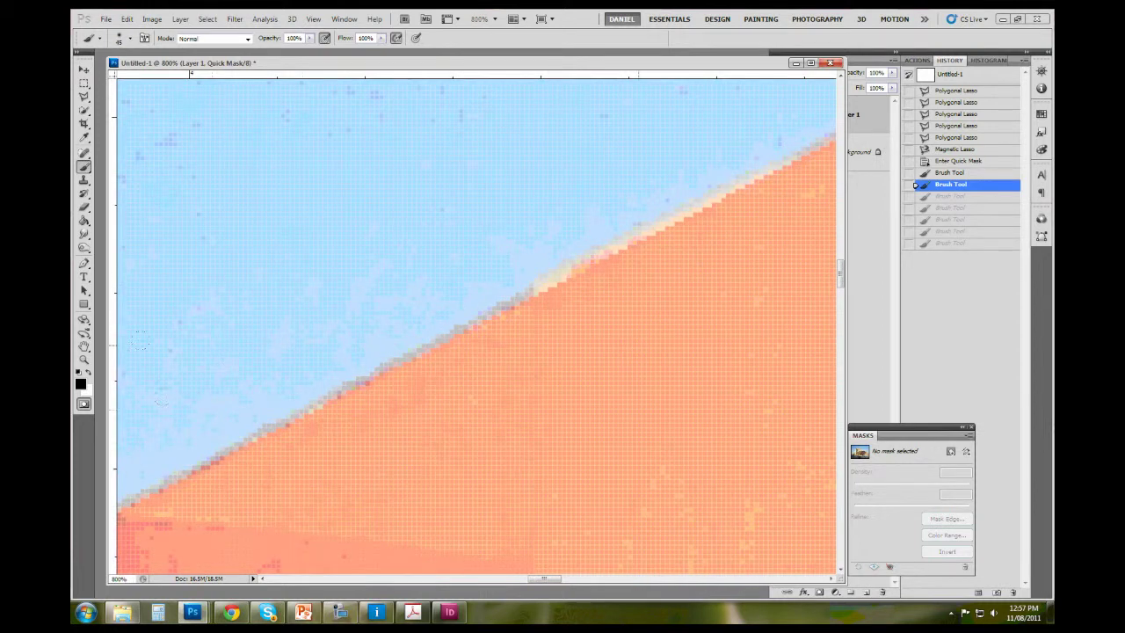
mouse_move(166, 465)
mouse_down()
mouse_move(281, 407)
mouse_move(317, 330)
mouse_up()
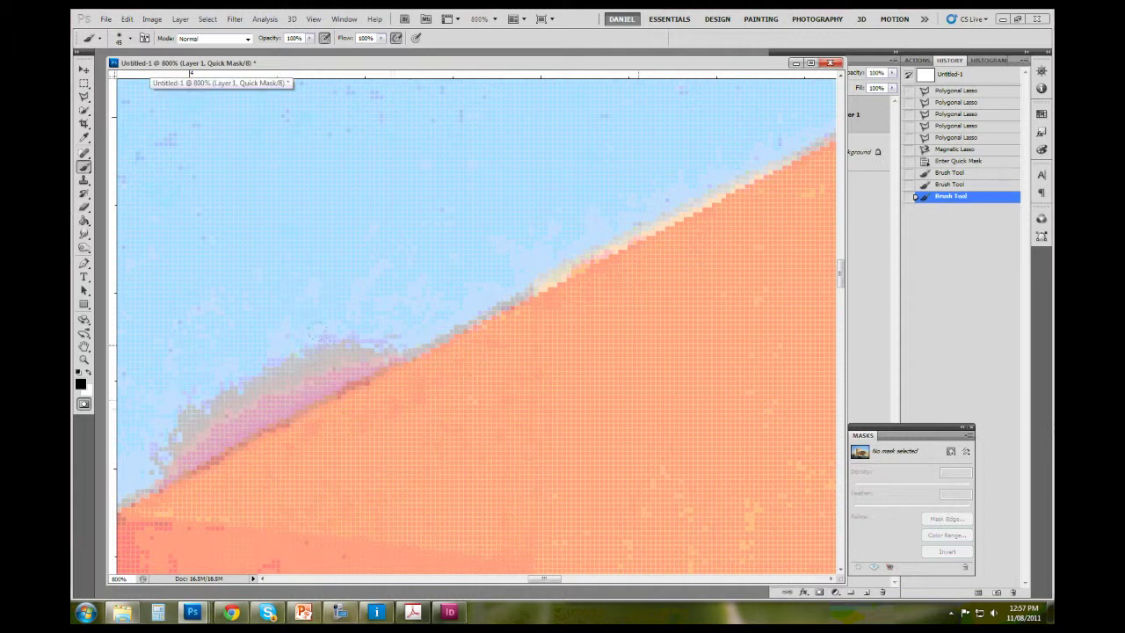
mouse_move(376, 351)
mouse_down()
mouse_move(537, 289)
mouse_move(765, 145)
mouse_move(813, 134)
mouse_up()
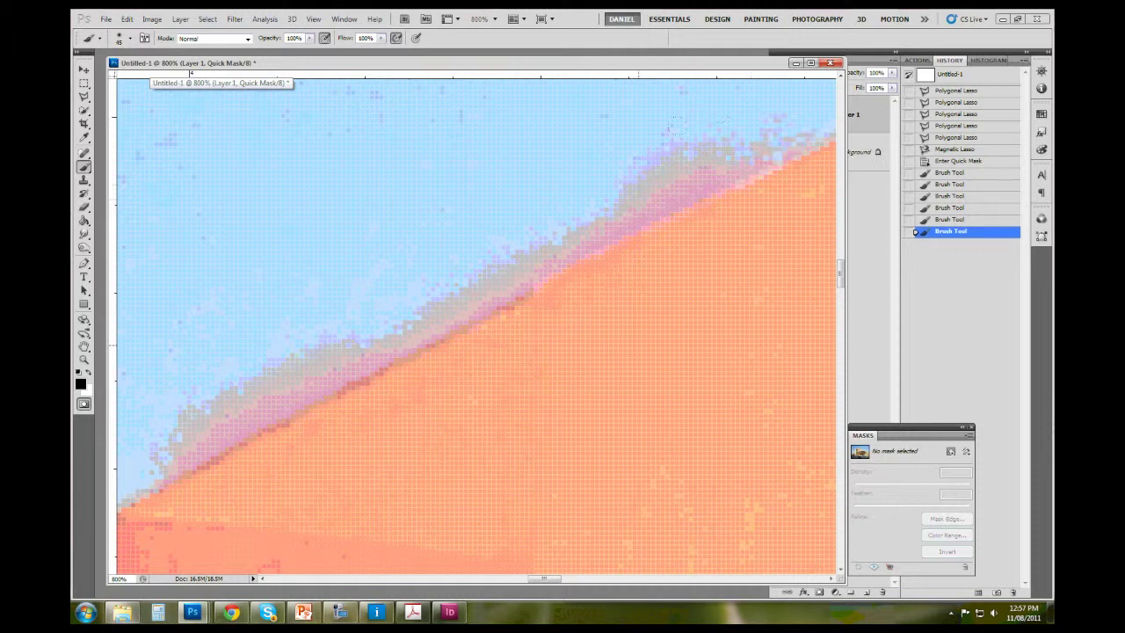
drag(734, 187, 760, 137)
drag(461, 294, 348, 341)
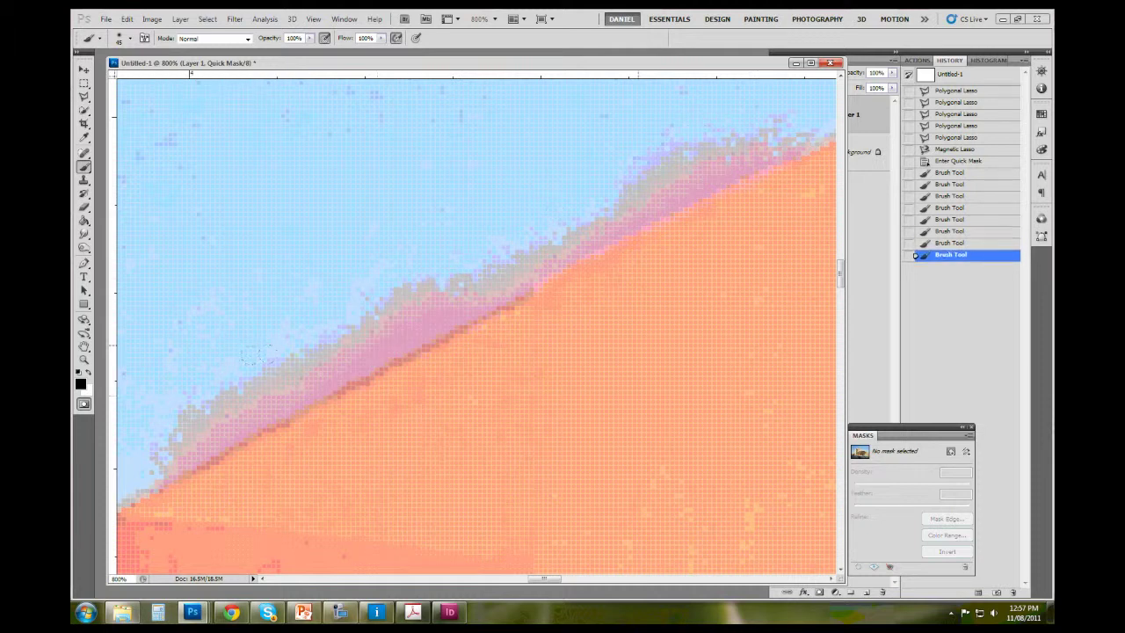
drag(174, 444, 120, 512)
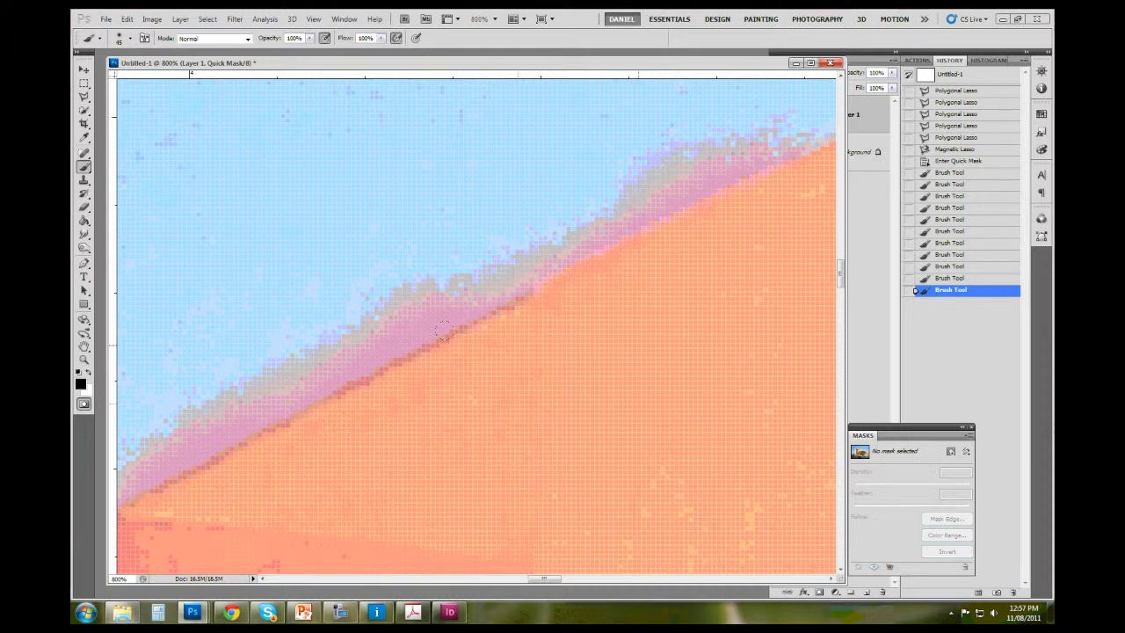
Step: Convert the painted roofline mask to a selection, test it by deleting the sky, and undo back to the Quick Mask
key(q)
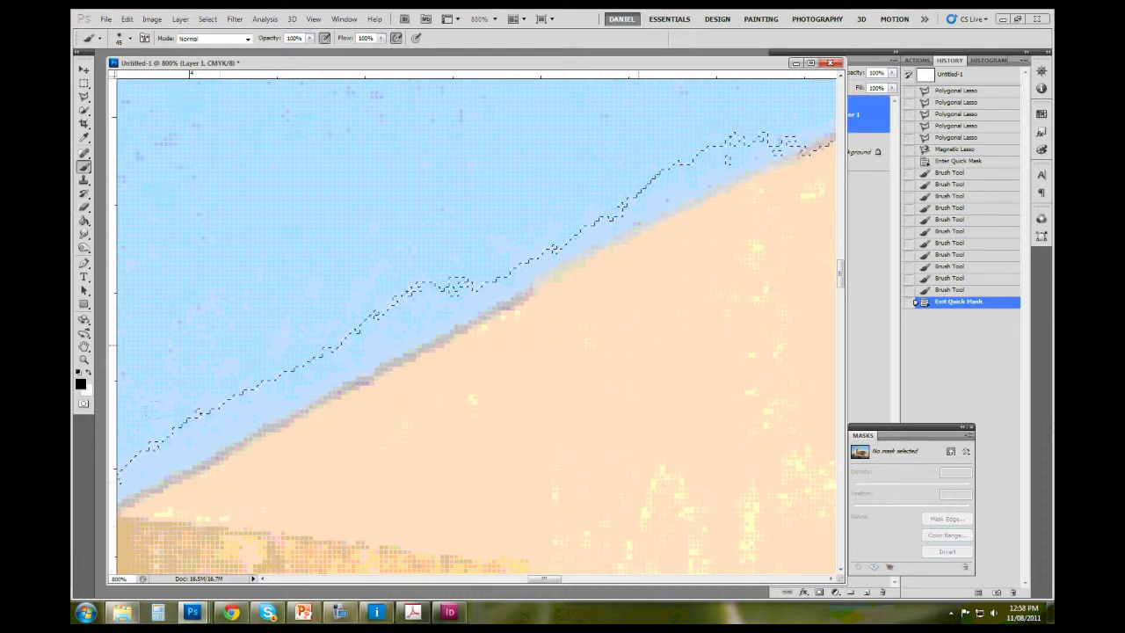
key(Delete)
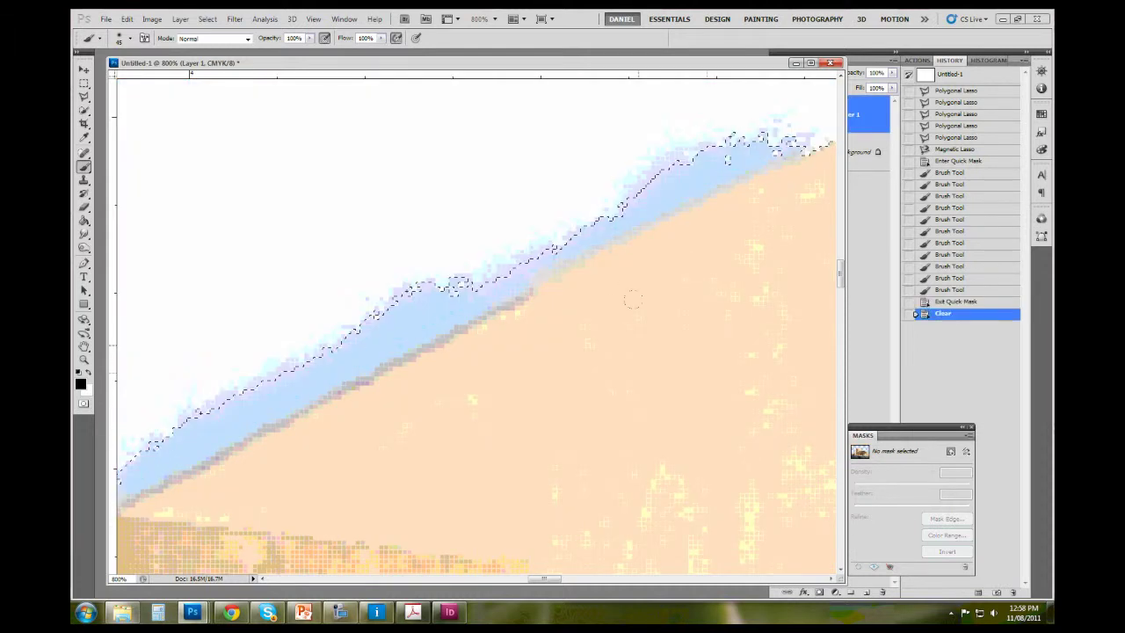
key(ctrl+d)
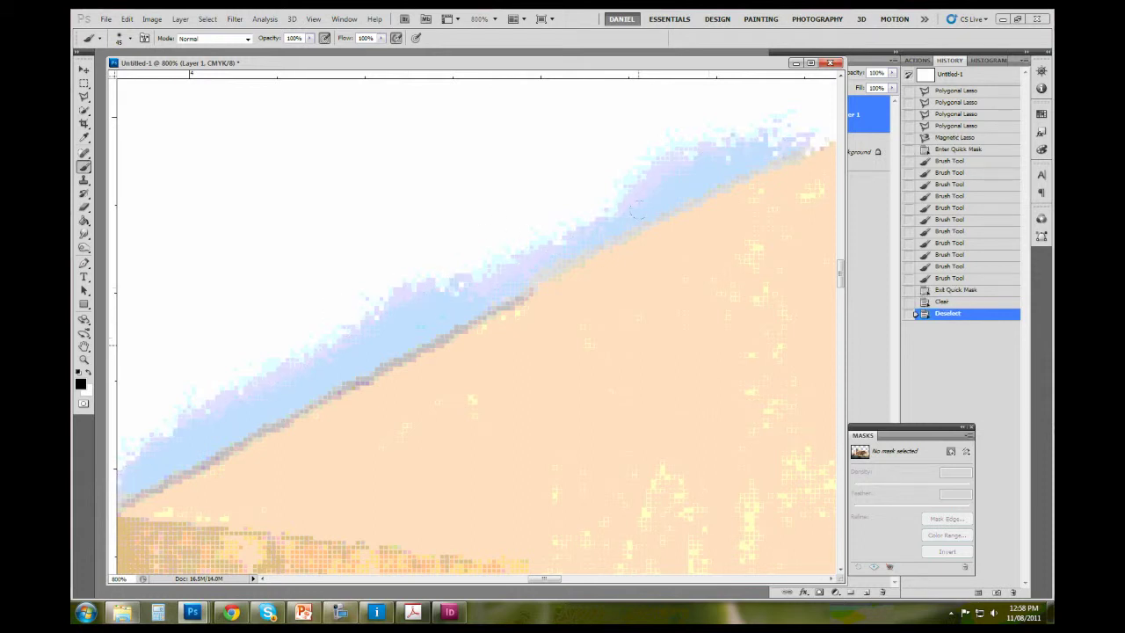
scroll(636, 281, down, 2)
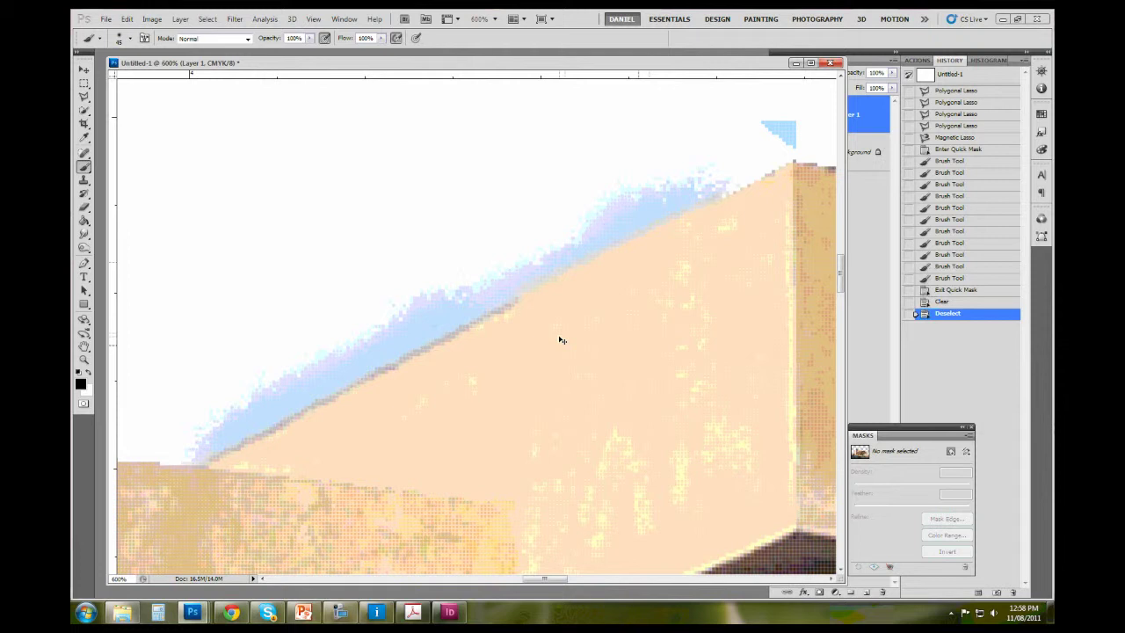
key(ctrl+alt+z)
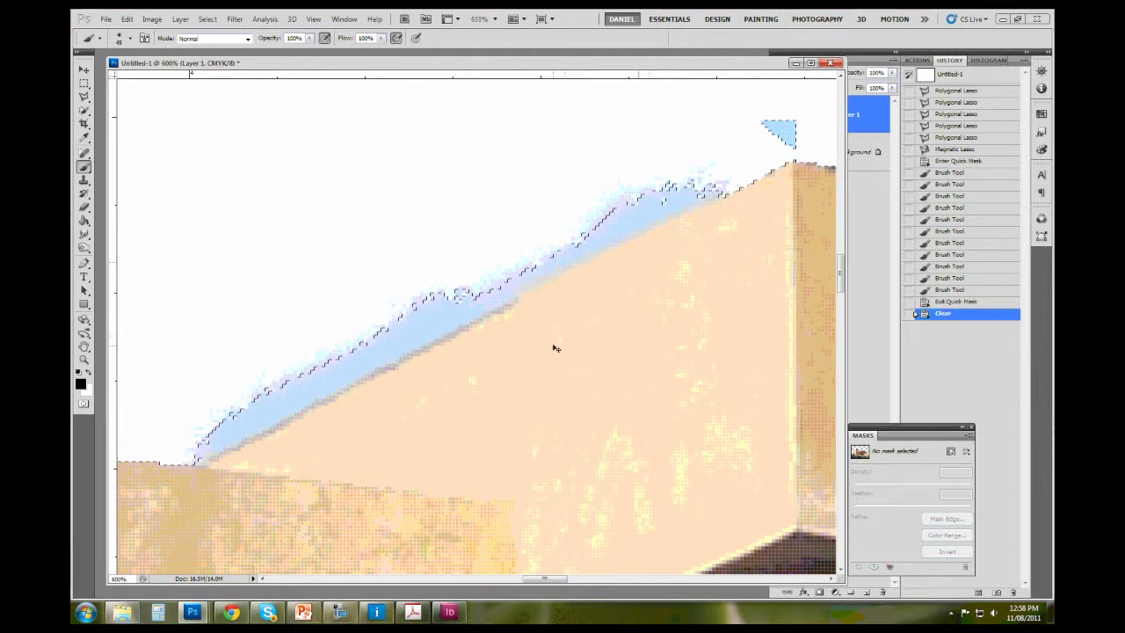
key(ctrl+alt+z)
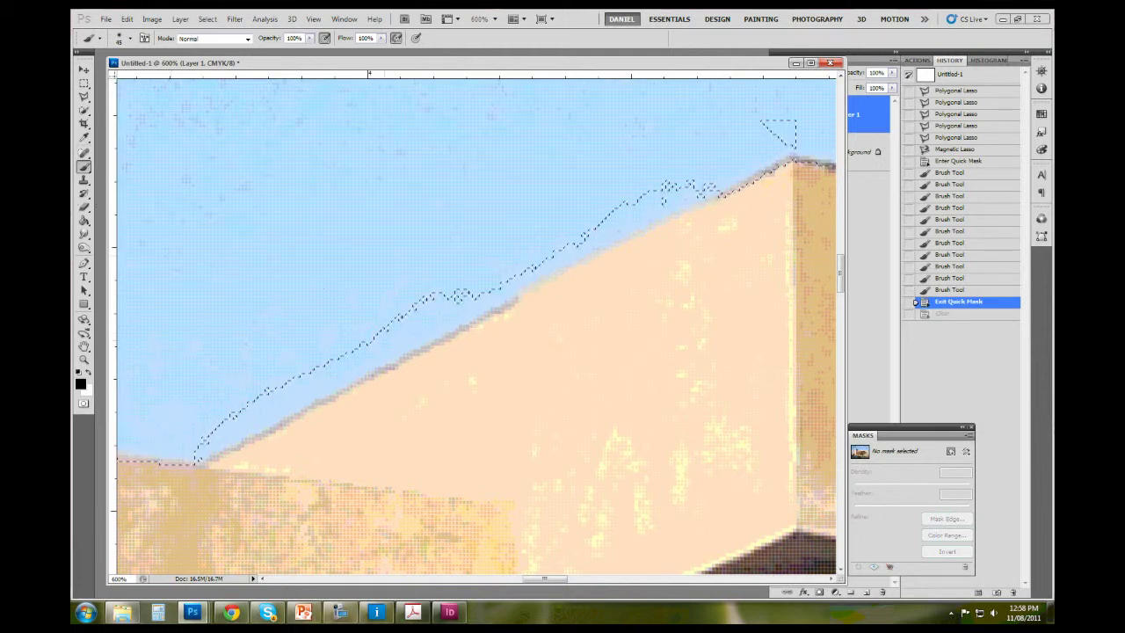
key(ctrl+alt+z)
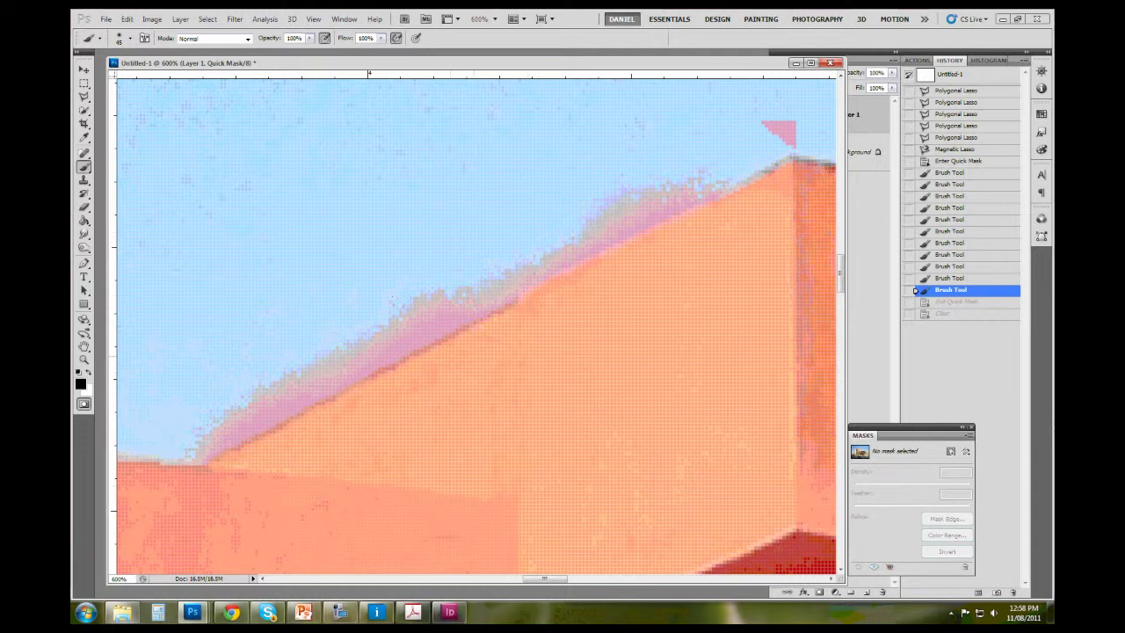
Step: Exit Quick Mask mode with the whole building in view and clear the resulting selection
key(ctrl+minus)
key(ctrl+minus)
key(ctrl+minus)
key(ctrl+minus)
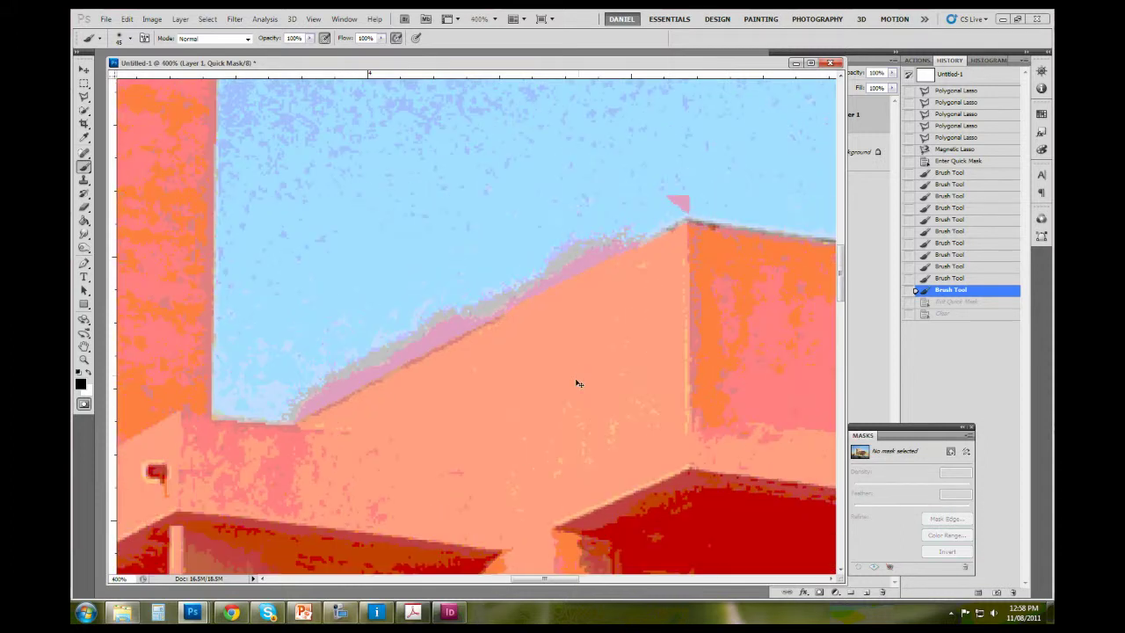
key(ctrl+minus)
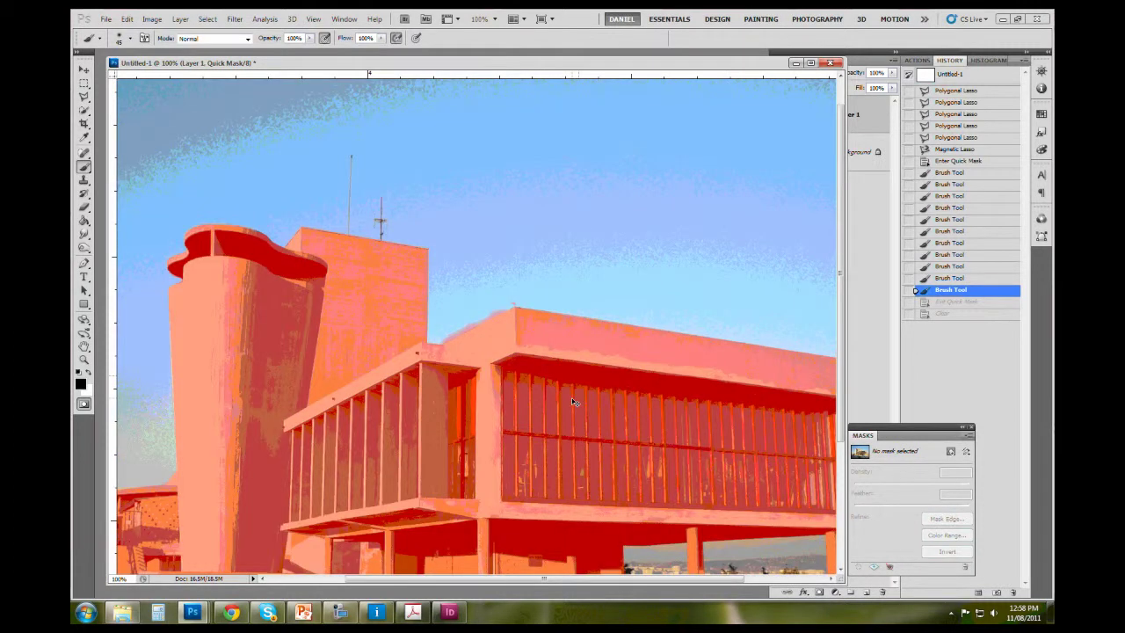
key(ctrl+minus)
key(q)
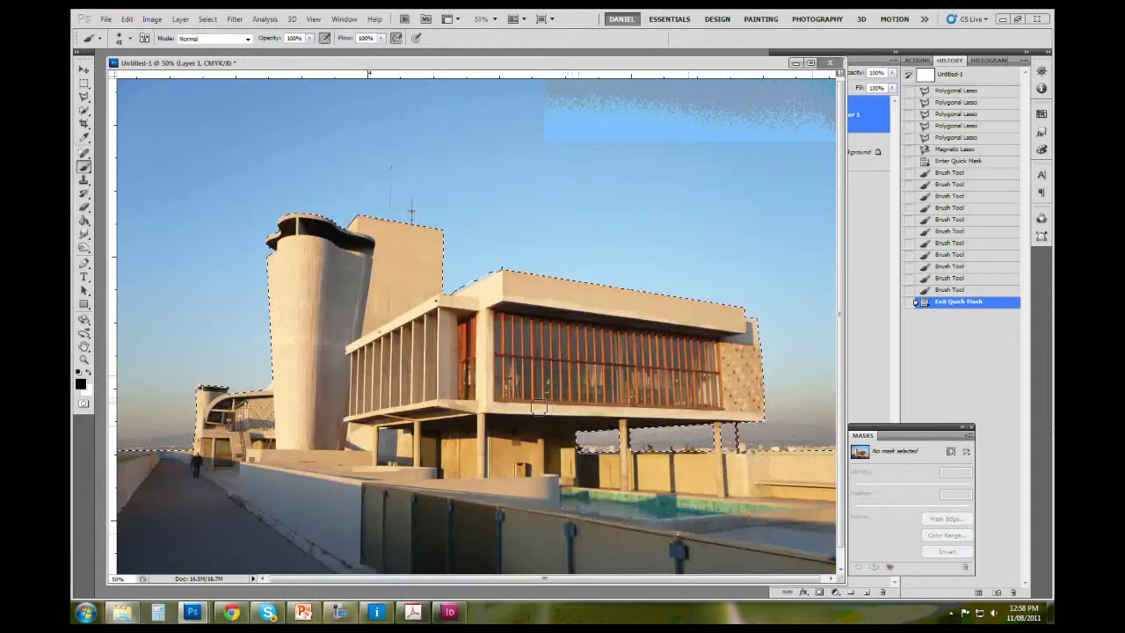
key(ctrl+d)
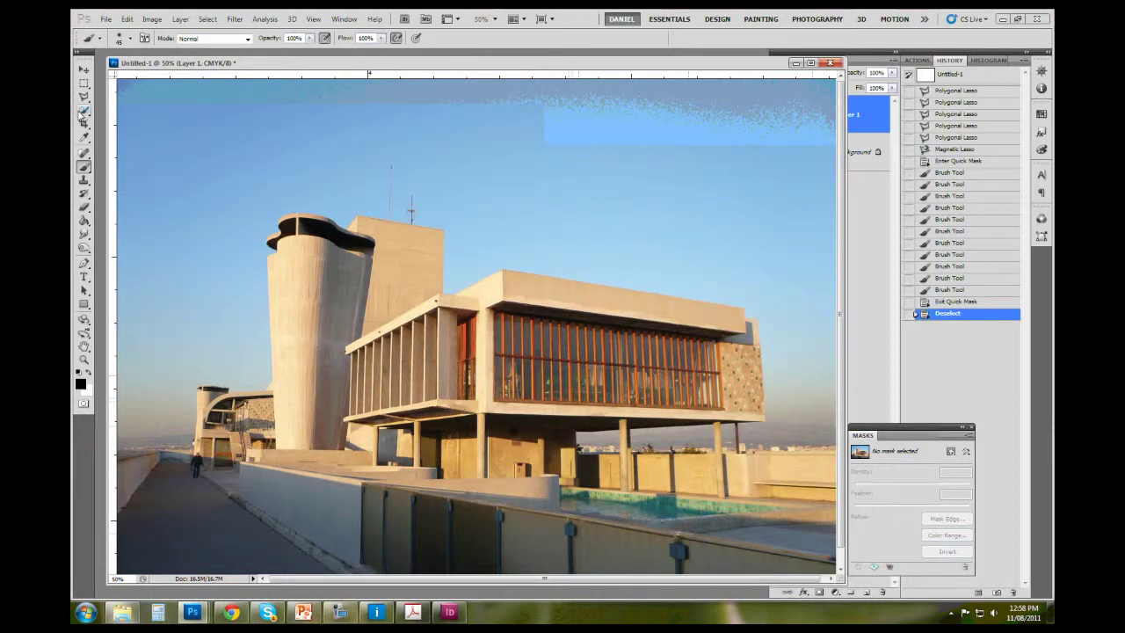
Step: Try the Quick Selection tool on the sky, enlarge its brush to 11 px, and clear the trial selection
click(83, 112)
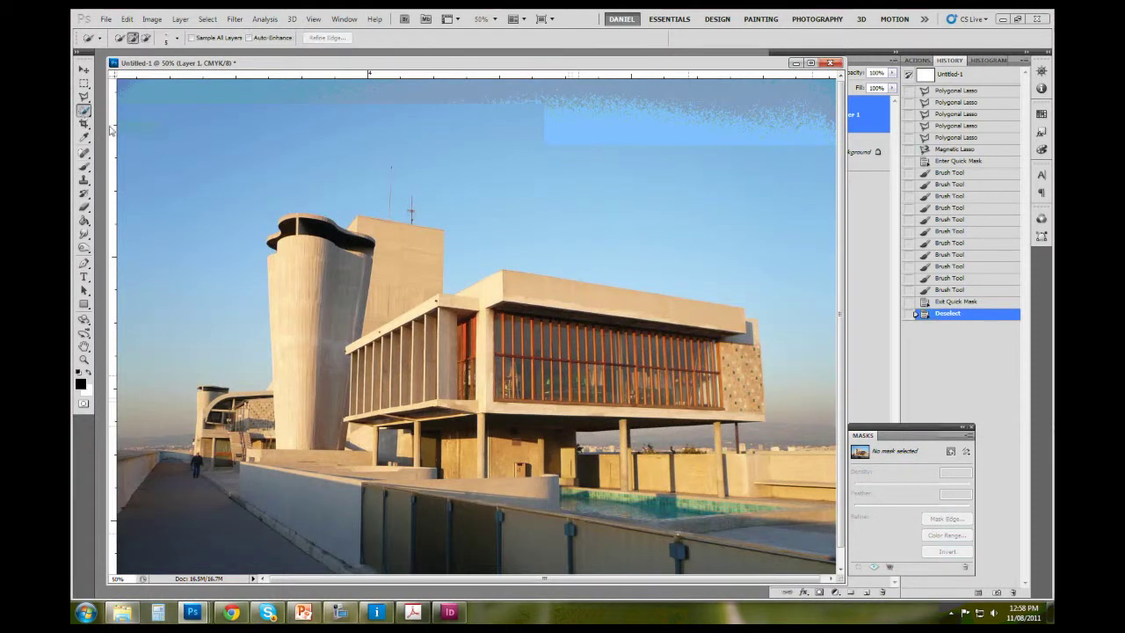
mouse_move(149, 431)
mouse_down()
mouse_move(179, 293)
mouse_move(246, 158)
mouse_move(516, 151)
mouse_move(661, 169)
mouse_up()
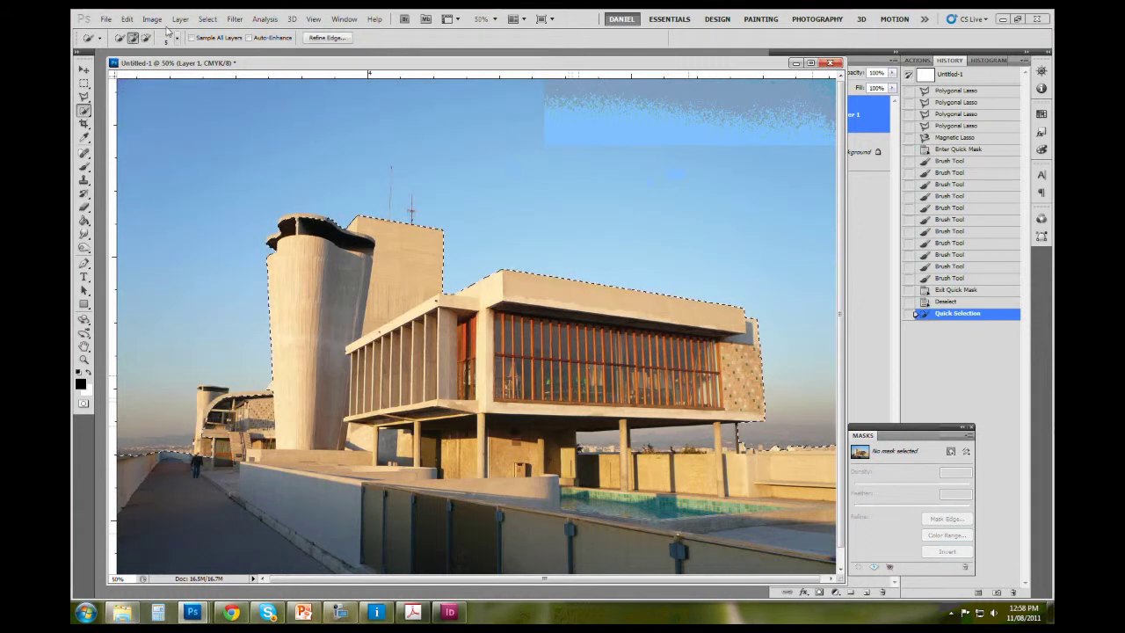
click(177, 37)
drag(127, 68, 131, 68)
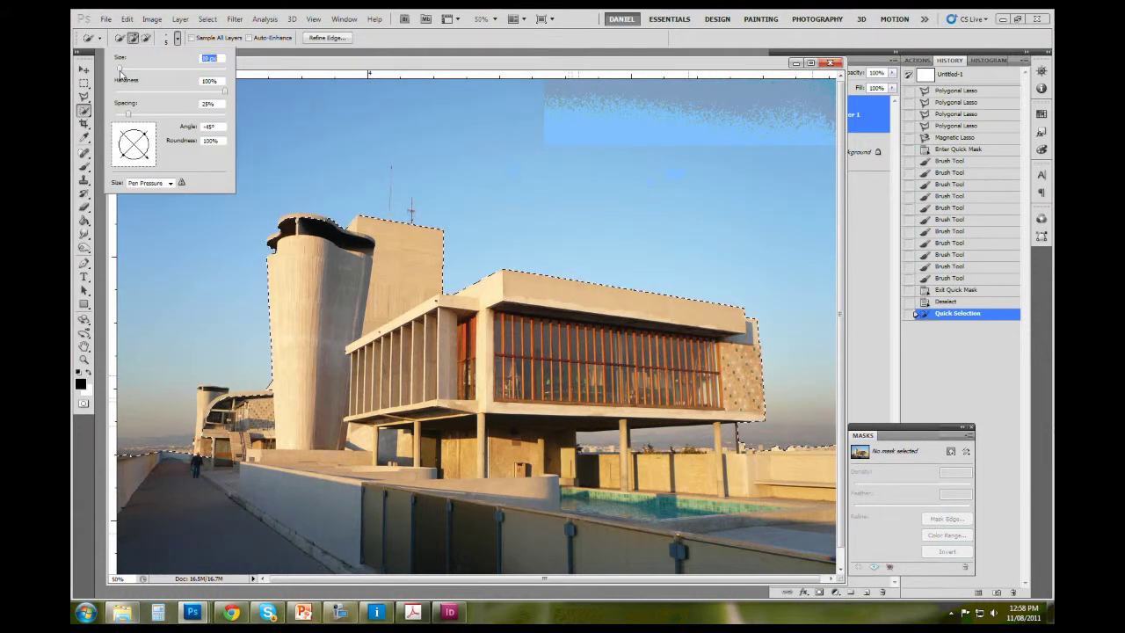
click(153, 272)
click(153, 271)
key(ctrl+d)
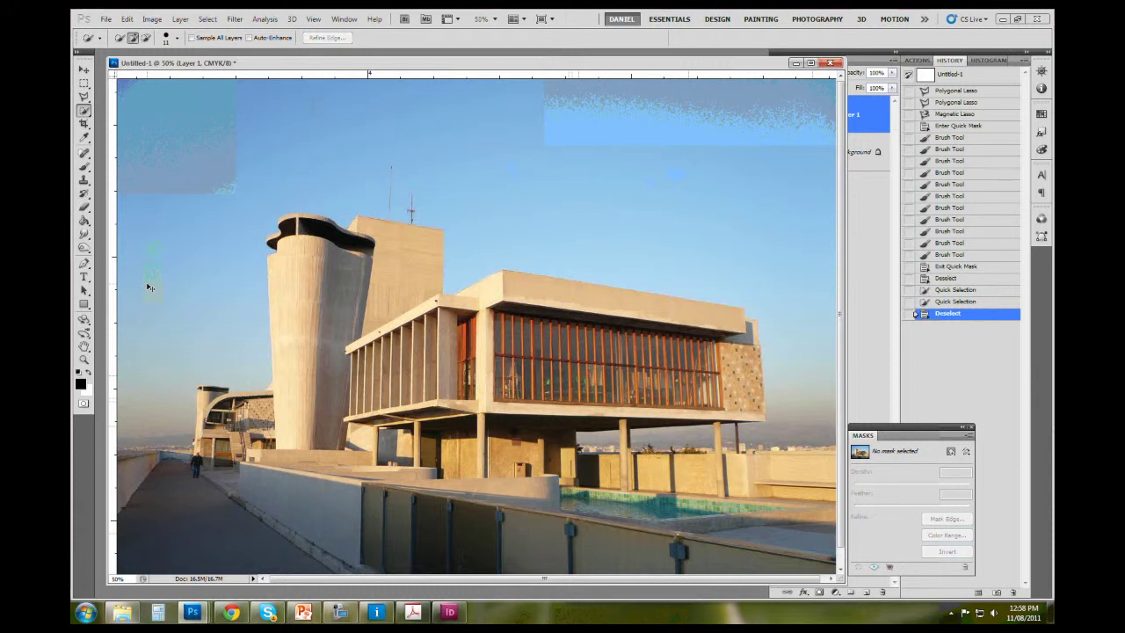
Step: Select the whole sky with 11 px Quick Selection strokes, including the openings beneath the raised building
mouse_move(131, 446)
mouse_down()
mouse_move(176, 385)
mouse_move(179, 351)
mouse_up()
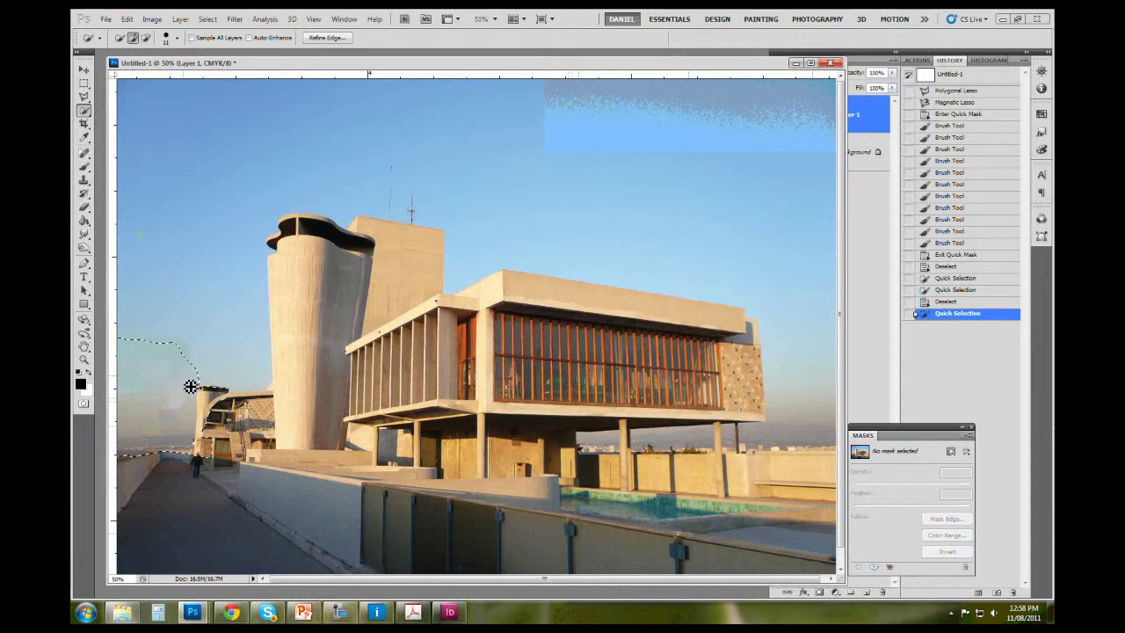
key(ctrl+d)
mouse_move(198, 360)
mouse_down()
mouse_move(252, 241)
mouse_move(438, 167)
mouse_move(565, 188)
mouse_move(773, 339)
mouse_move(769, 369)
mouse_up()
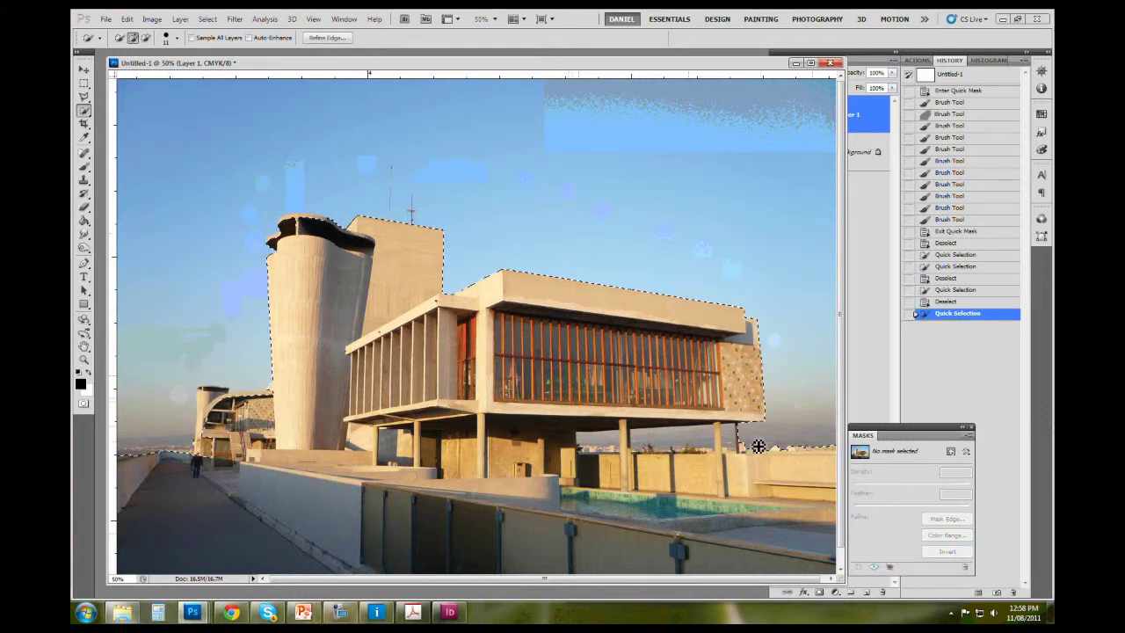
drag(735, 444, 585, 446)
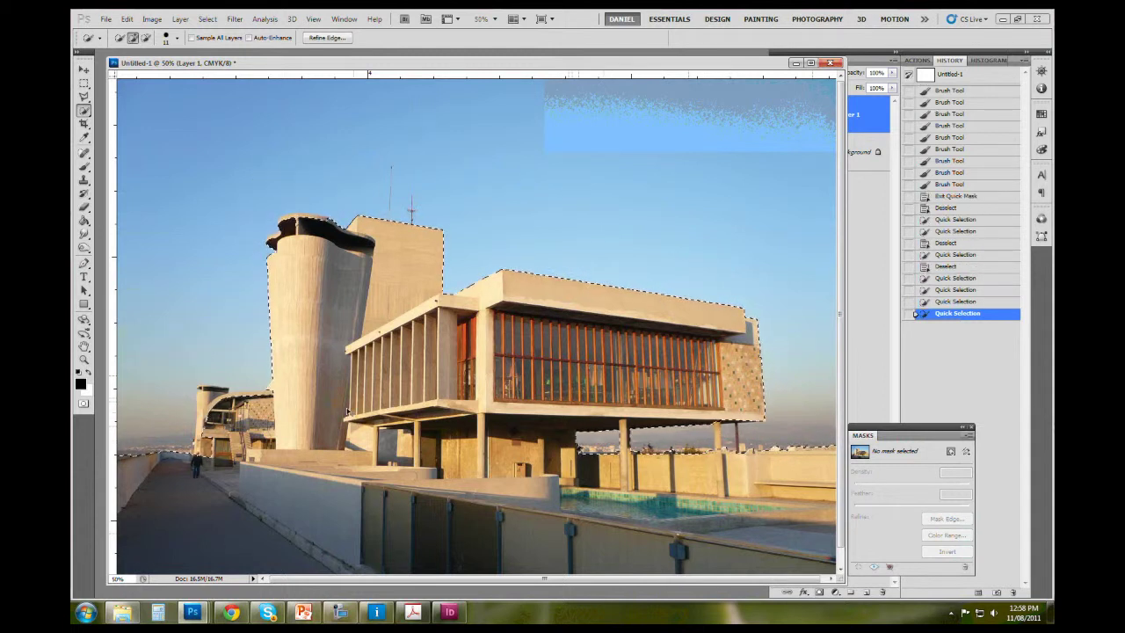
Step: Subtract the small background building's round tower and curved roof from the sky selection with Quick Selection
key(ctrl+plus)
drag(378, 359, 512, 413)
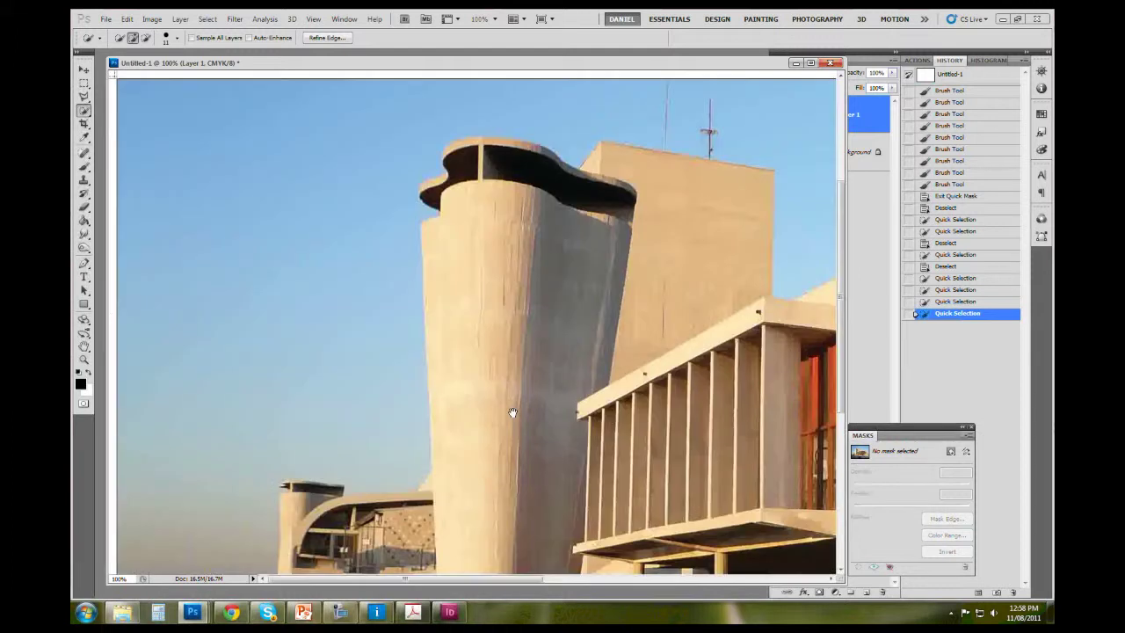
key(ctrl+plus)
key(ctrl+plus)
key(ctrl+plus)
drag(474, 325, 515, 352)
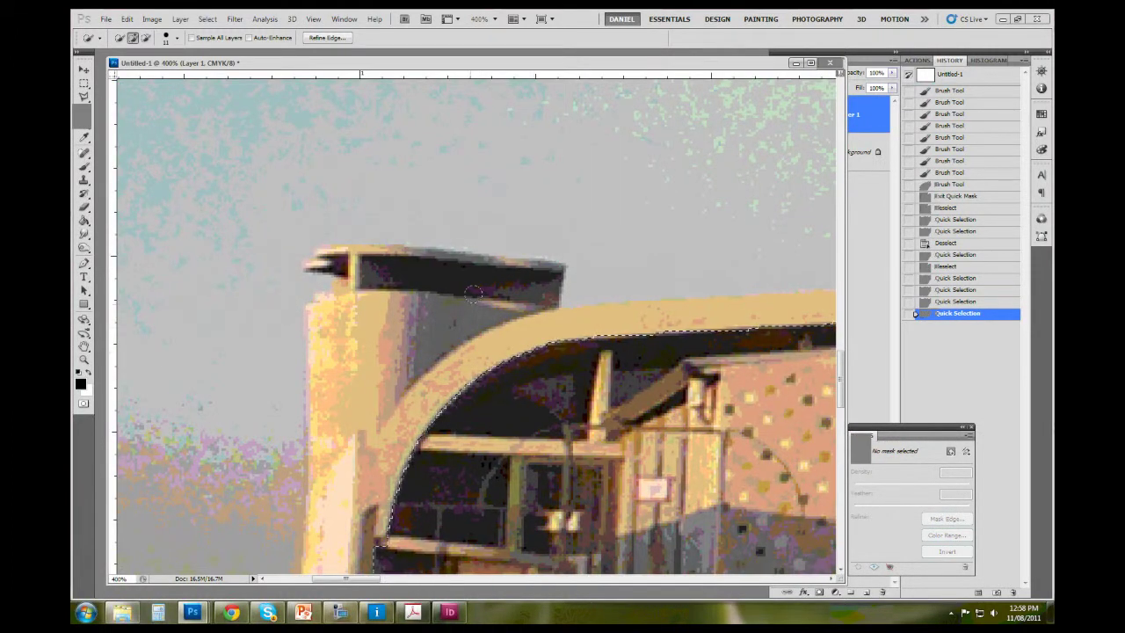
key(ctrl+minus)
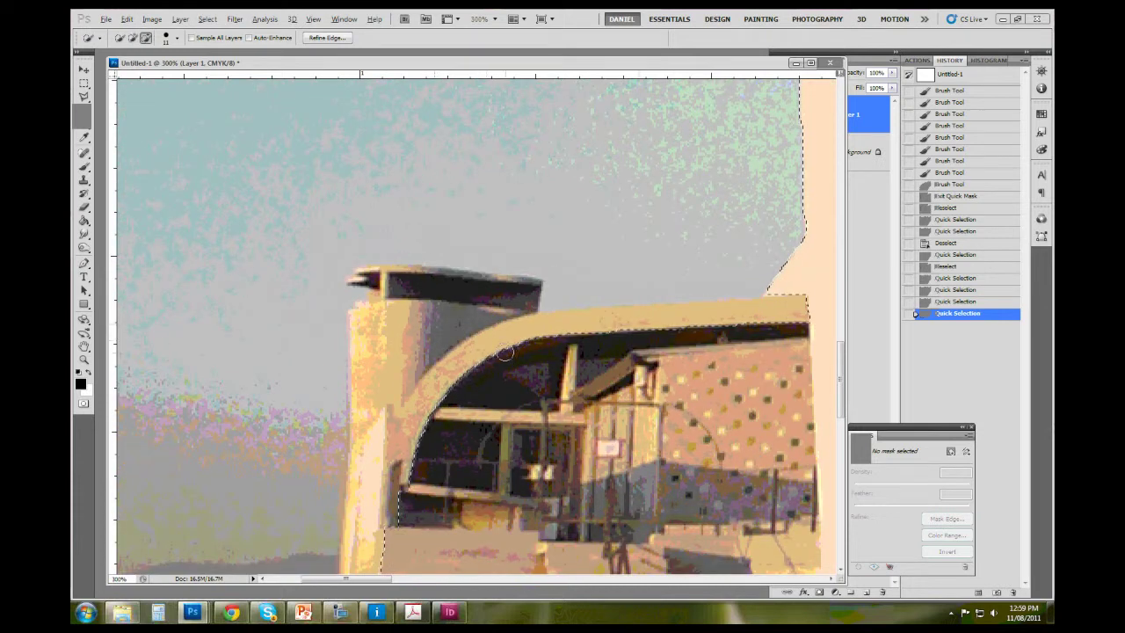
click(441, 302)
drag(441, 301, 422, 472)
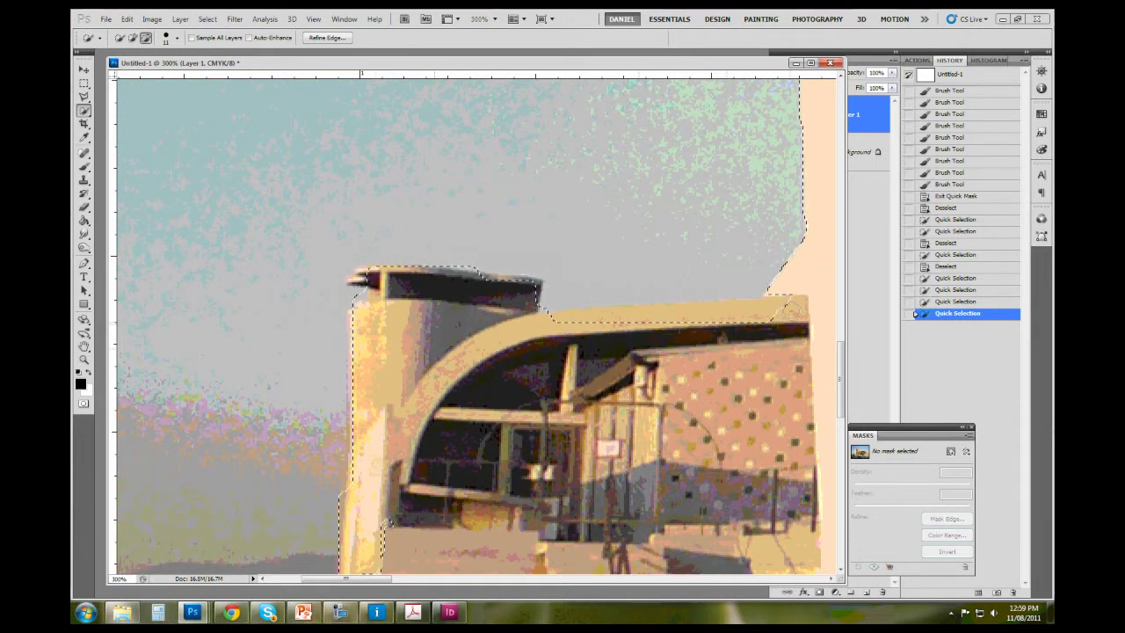
Step: Refine the Quick Selection edge along the walkway wall and the distant town beside the walking man
click(470, 371)
drag(470, 371, 532, 334)
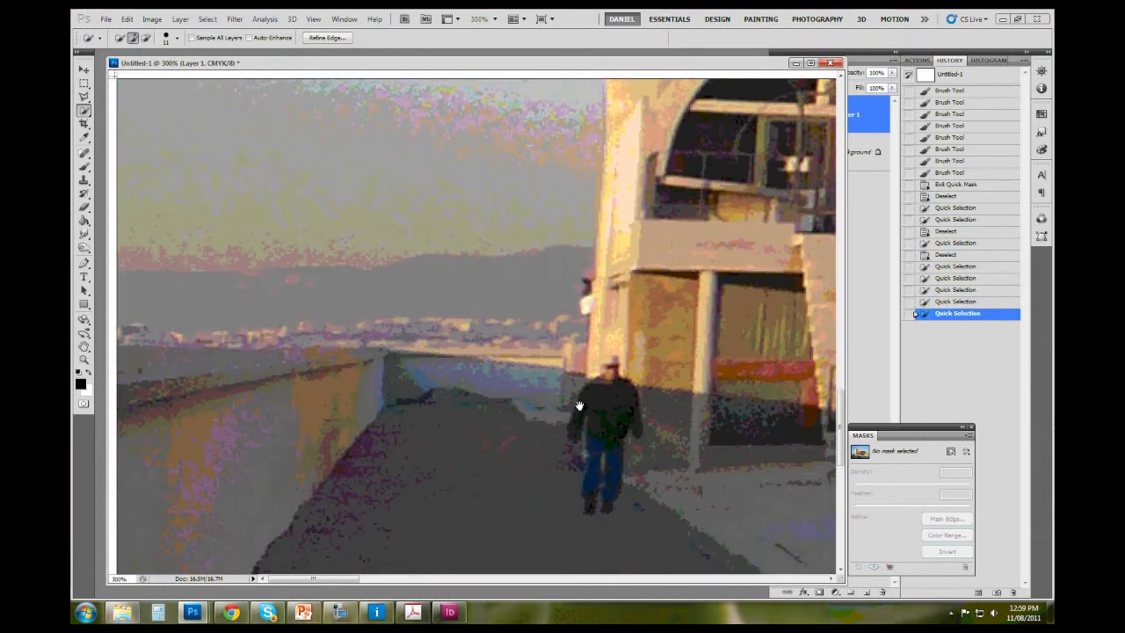
drag(457, 325, 437, 393)
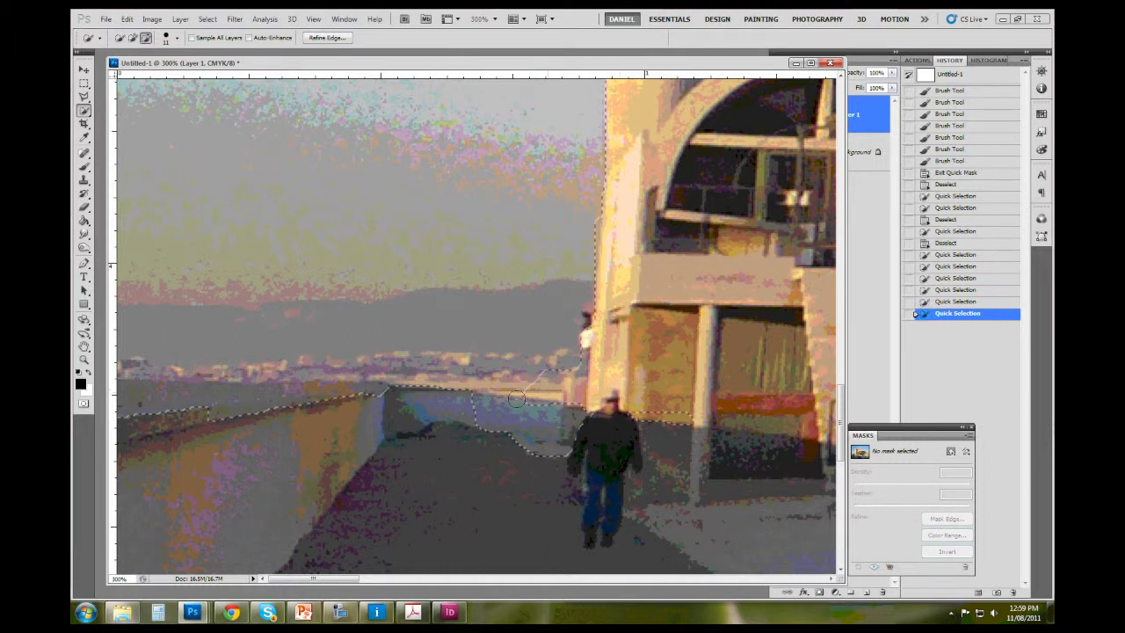
mouse_move(525, 402)
mouse_down()
mouse_move(481, 412)
mouse_move(177, 407)
mouse_up()
mouse_move(821, 316)
mouse_down()
mouse_move(243, 310)
mouse_move(649, 310)
mouse_move(735, 344)
mouse_up()
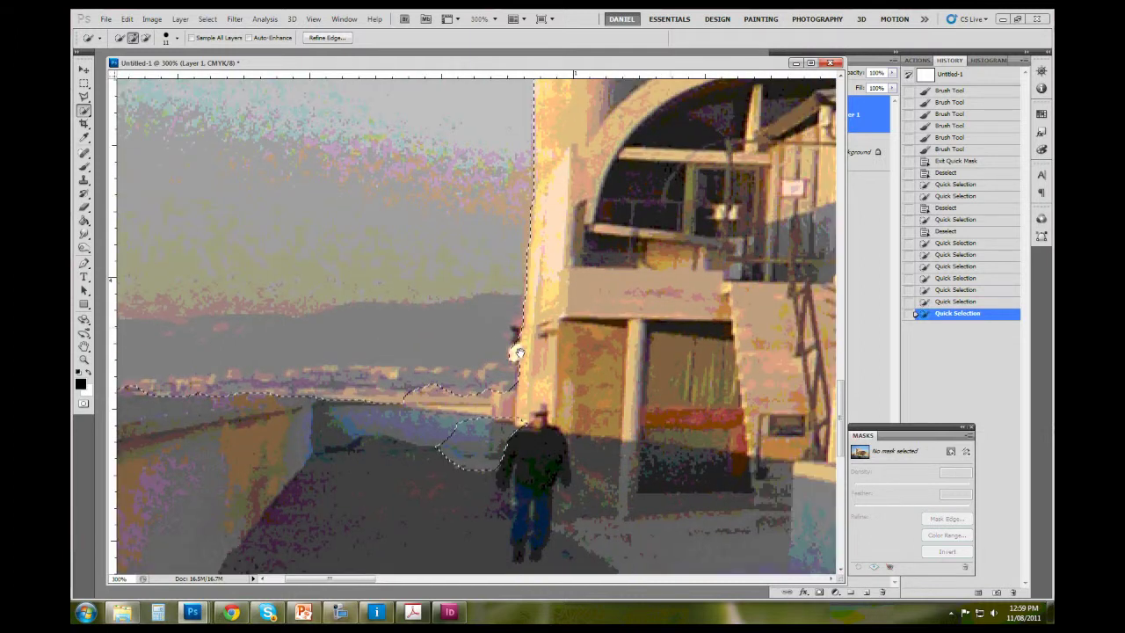
Step: Refine the Quick Selection in the openings beneath the building, around the round column and the shrubs above the wall
mouse_move(519, 353)
mouse_down()
mouse_move(531, 327)
mouse_move(427, 287)
mouse_move(621, 352)
mouse_move(572, 384)
mouse_up()
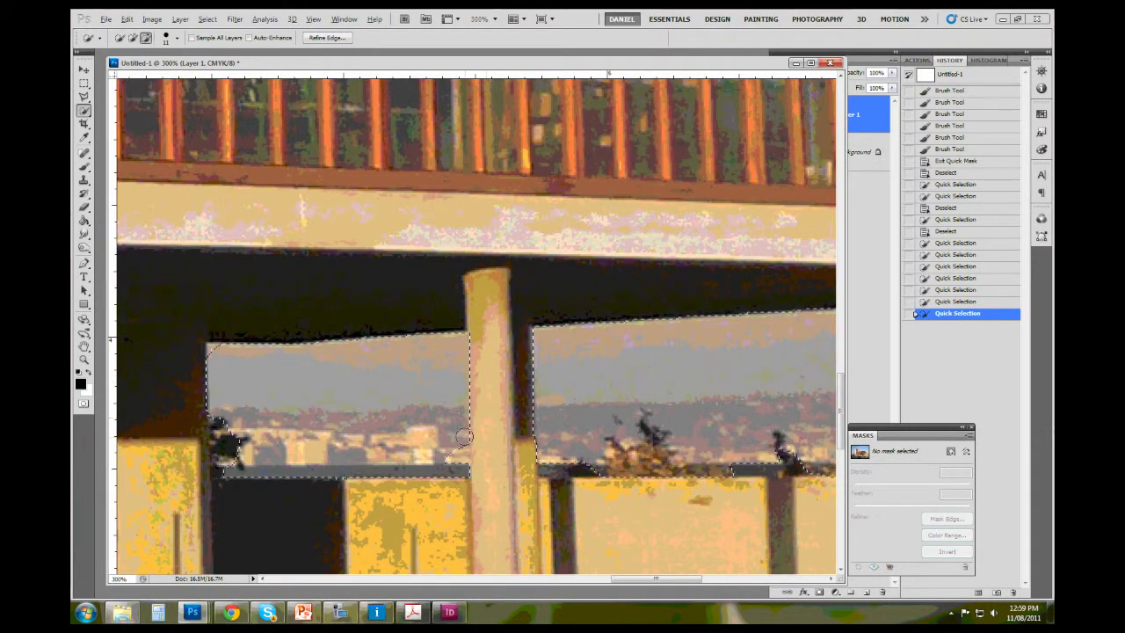
drag(464, 436, 458, 457)
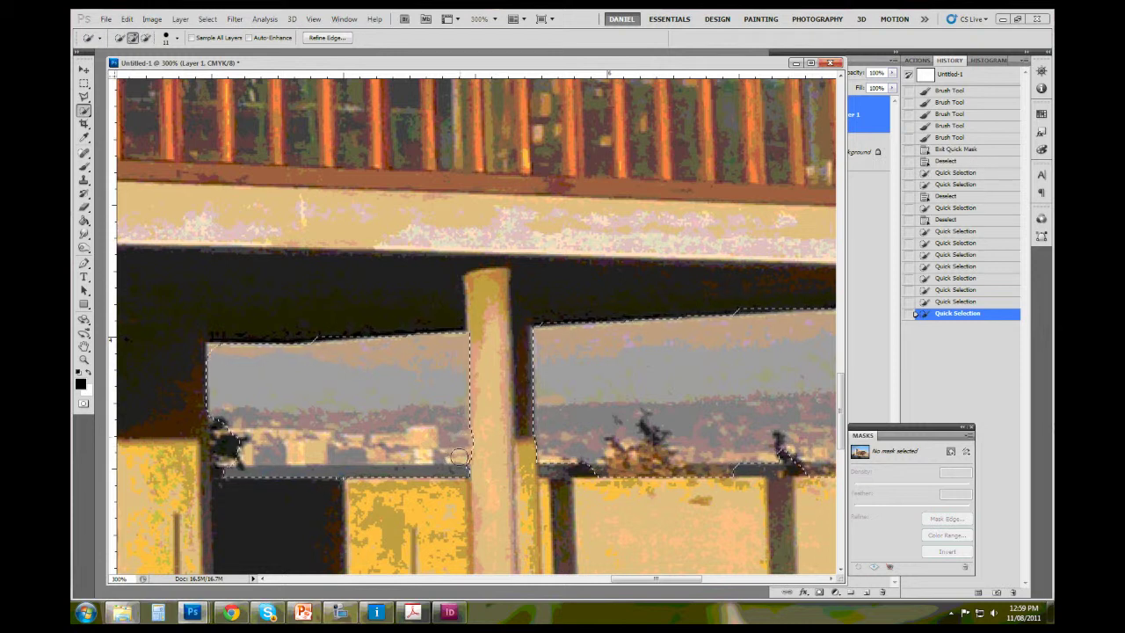
scroll(458, 457, right, 5)
click(579, 425)
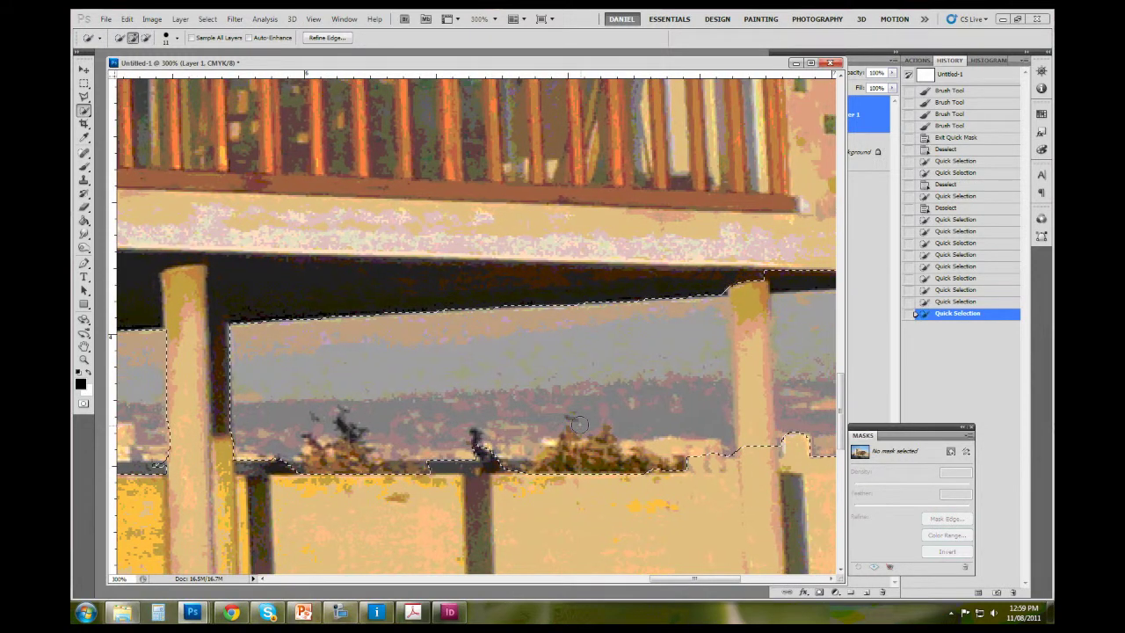
Step: Correct the Quick Selection under the overhang near the thin post and extend it over the distant rooftops above the wall
scroll(580, 426, right, 7)
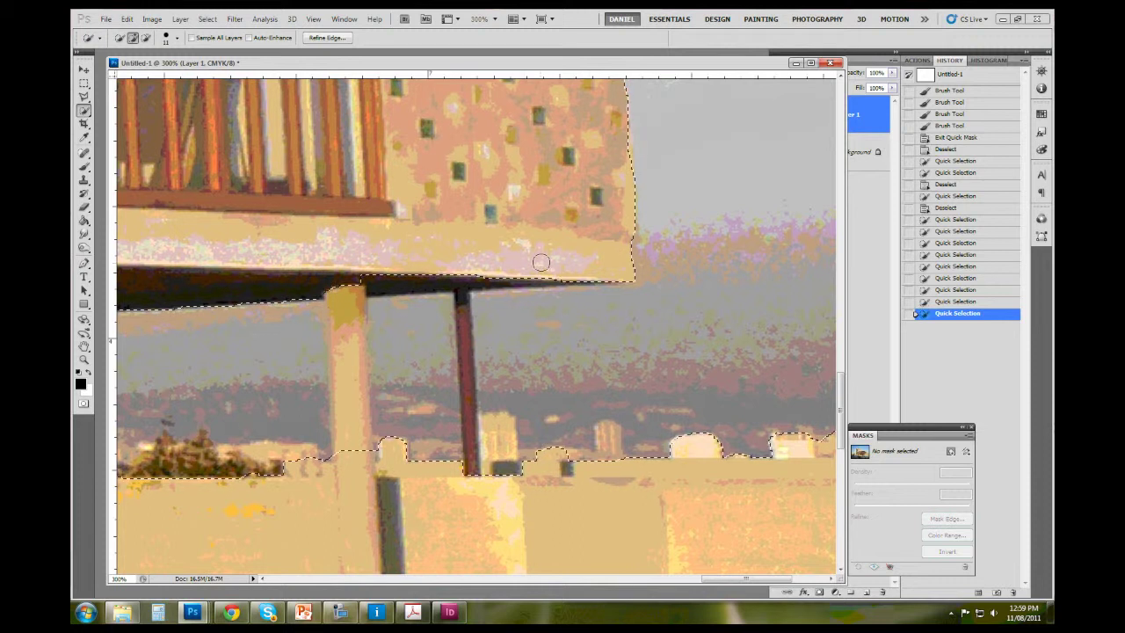
mouse_move(541, 261)
mouse_down()
mouse_move(342, 274)
mouse_move(359, 369)
mouse_move(338, 391)
mouse_up()
drag(577, 489, 350, 488)
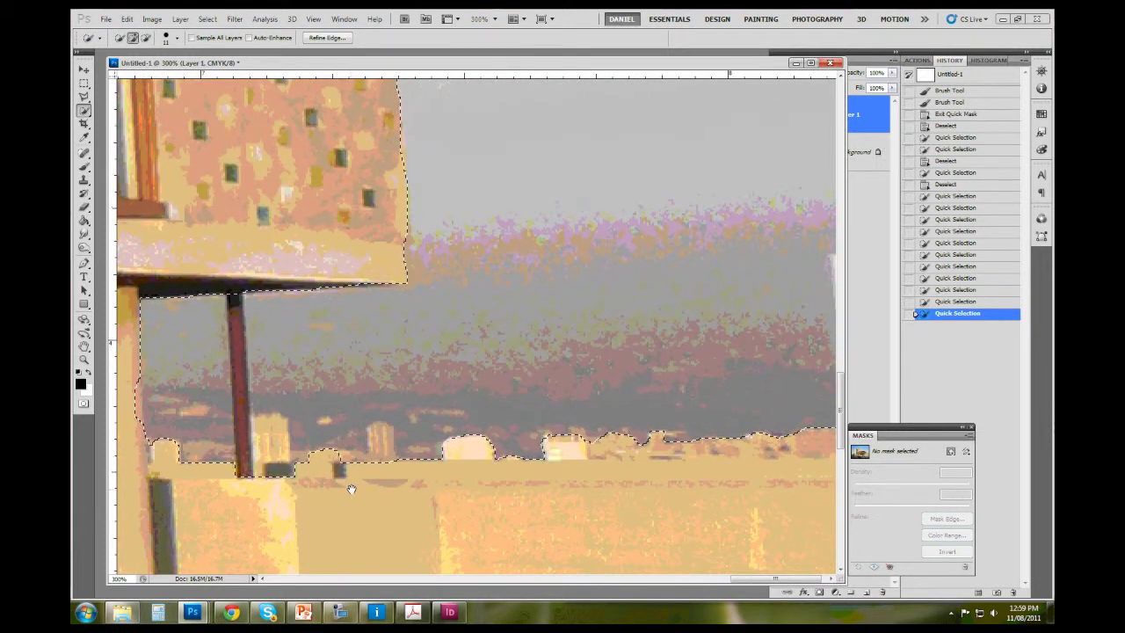
mouse_move(316, 442)
mouse_down()
mouse_move(503, 452)
mouse_move(791, 439)
mouse_up()
drag(732, 338, 699, 351)
Step: Clean up the selection edge along the wall top near the thin post with the Polygonal Lasso
key(l)
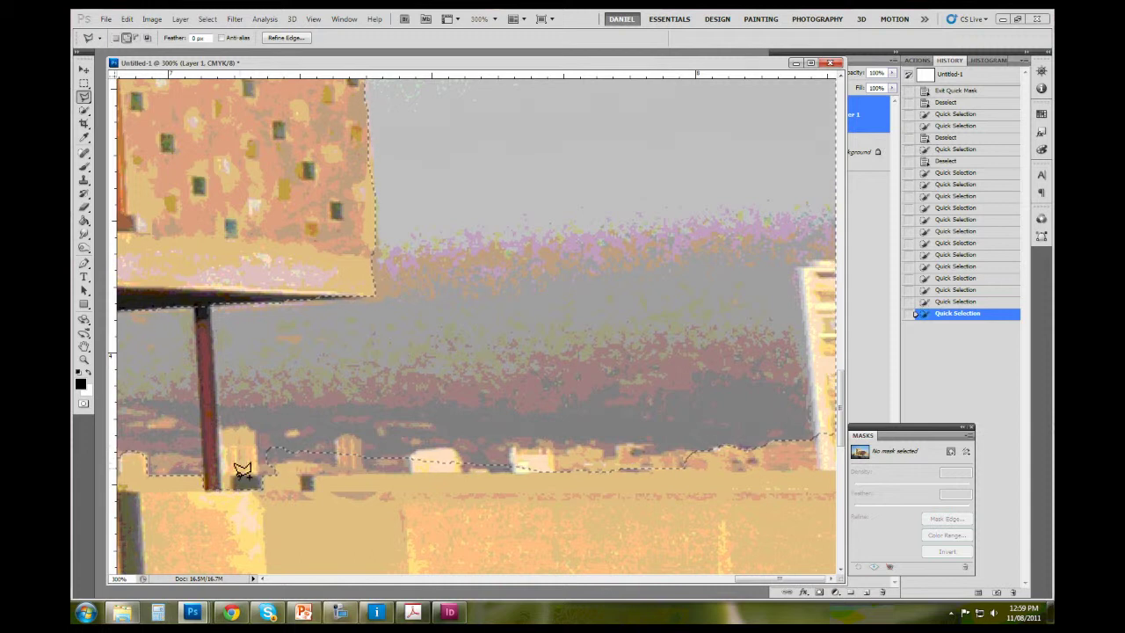
click(645, 472)
click(282, 500)
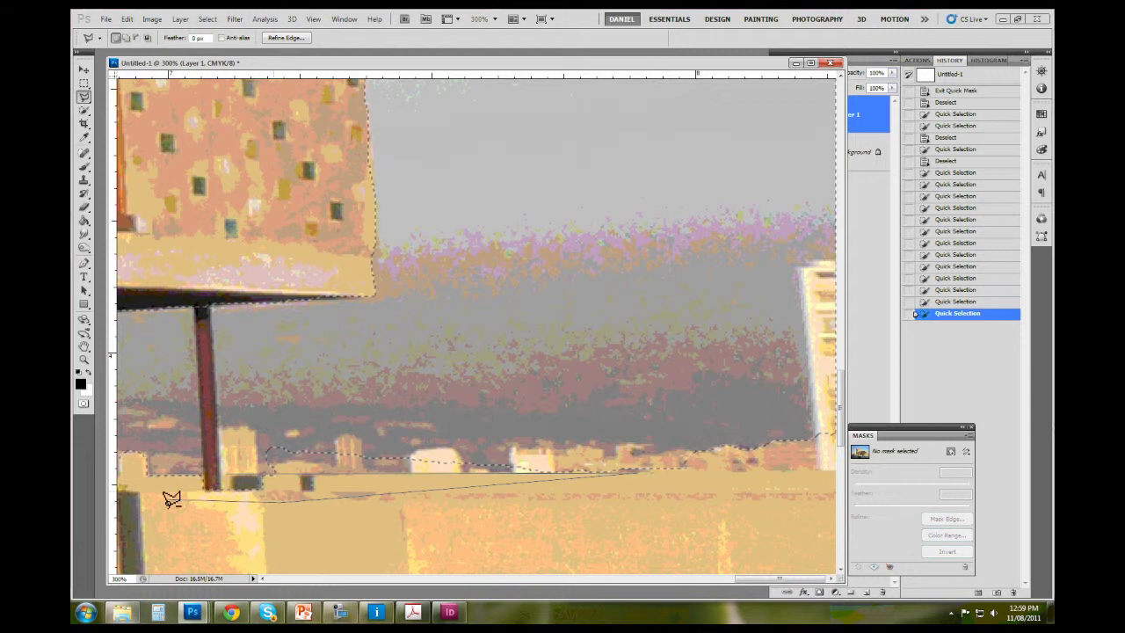
click(165, 499)
double_click(156, 469)
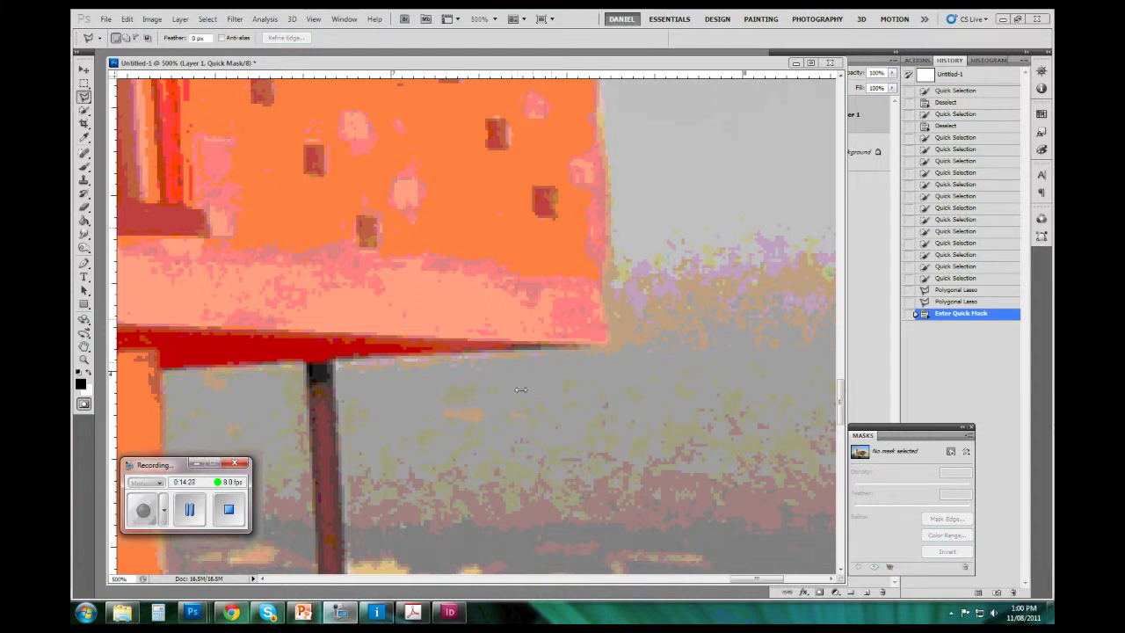
Step: Exit Quick Mask and add a four-sided Polygonal Lasso area beneath the overhang's pointed end to the selection
key(ctrl+plus)
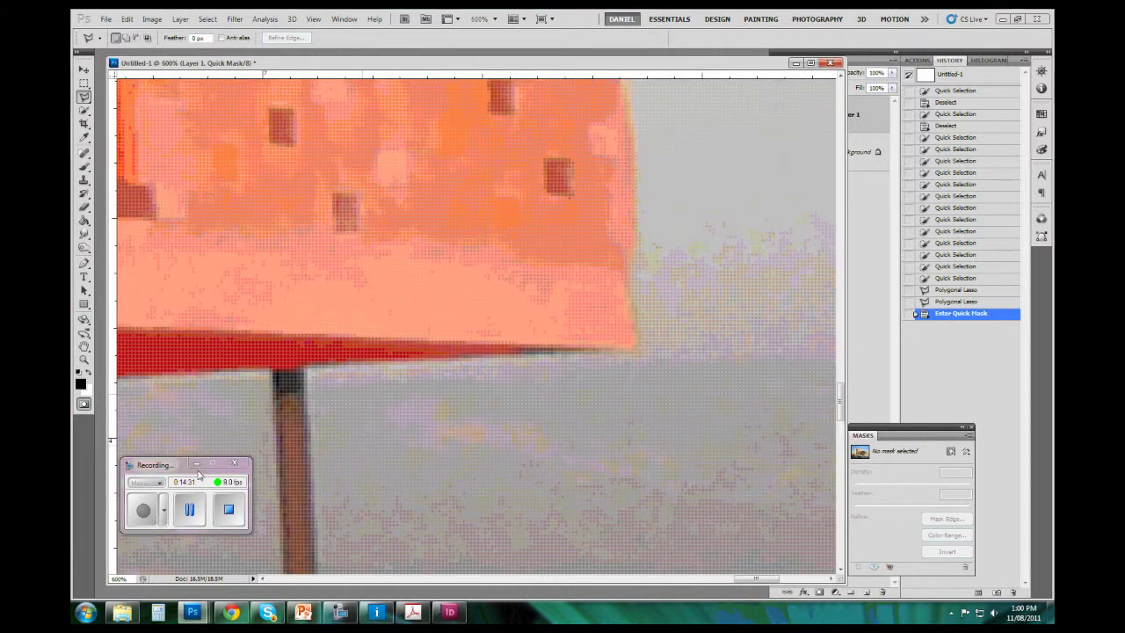
click(197, 463)
key(ctrl+plus)
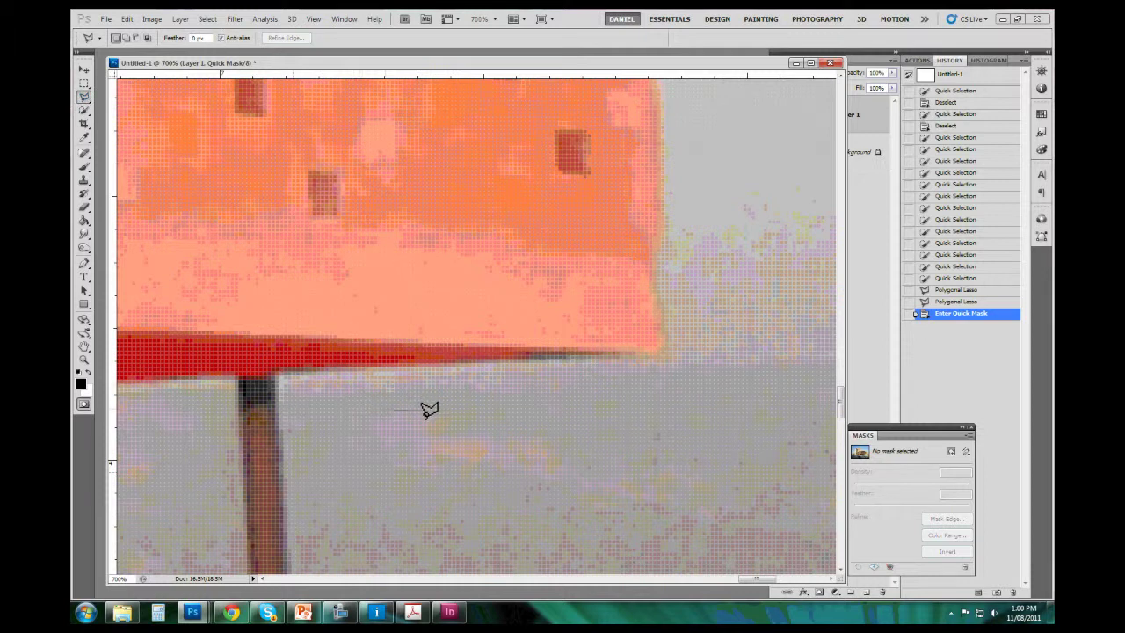
key(q)
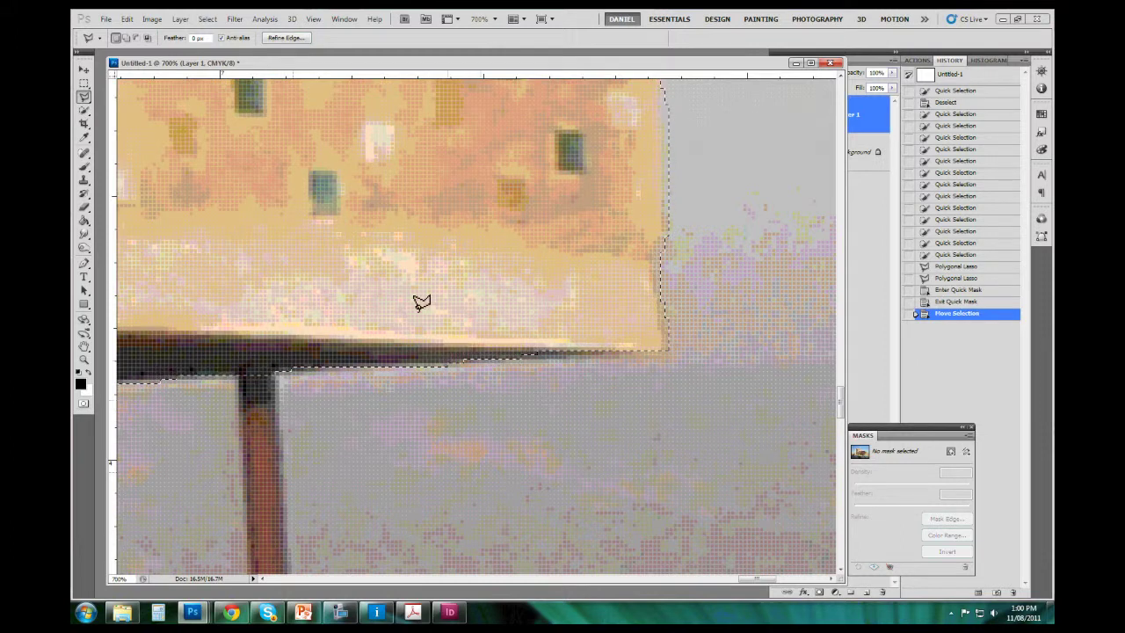
drag(422, 301, 424, 303)
click(527, 413)
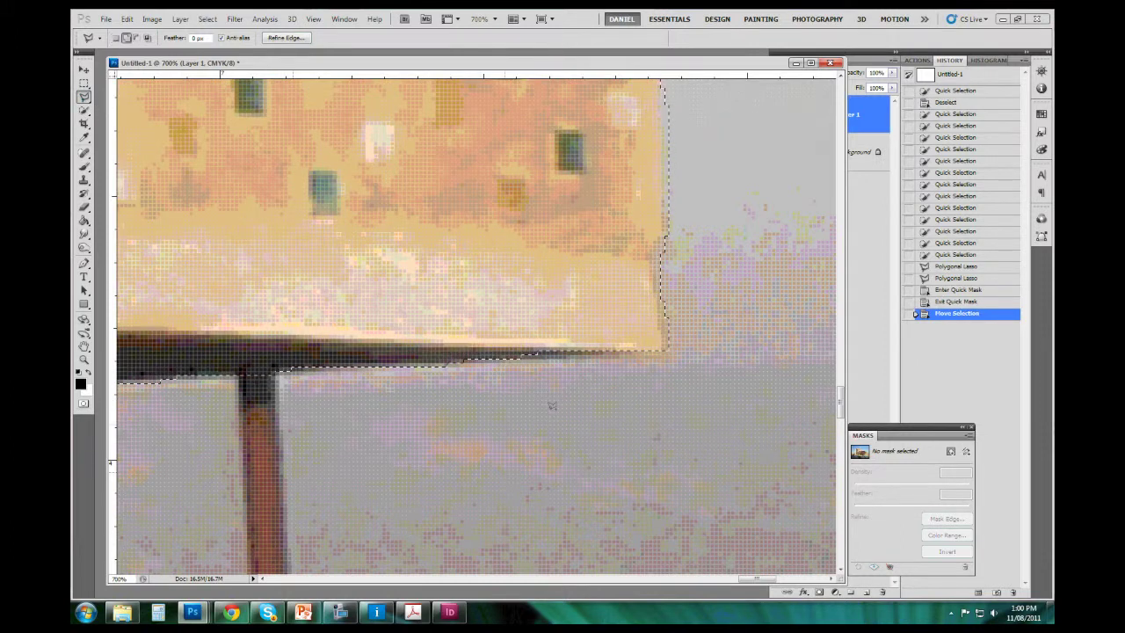
click(621, 409)
click(603, 517)
double_click(439, 432)
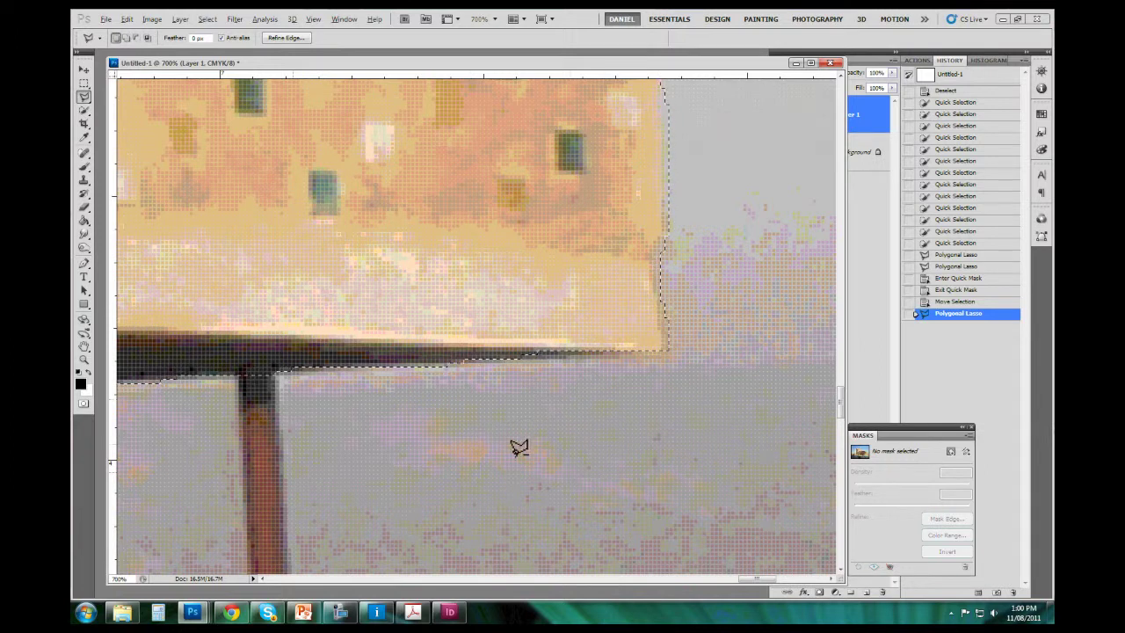
Step: Subtract a four-sided Polygonal Lasso patch below the overhang from the selection and check it in Quick Mask
click(602, 388)
click(606, 480)
click(473, 505)
click(483, 440)
double_click(536, 416)
key(q)
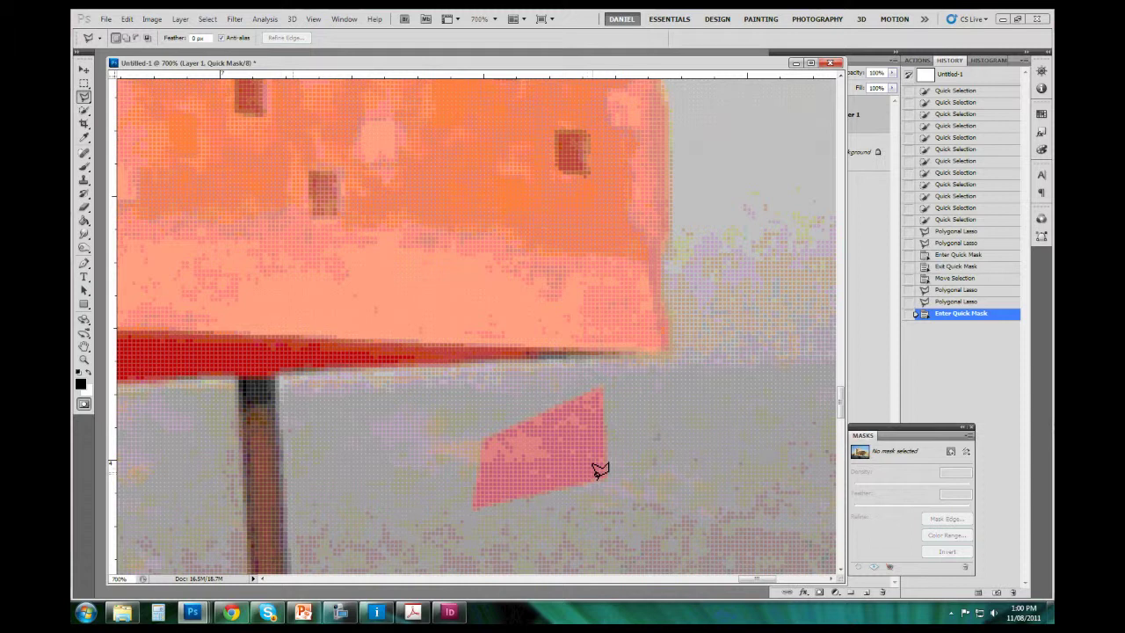
key(ctrl+plus)
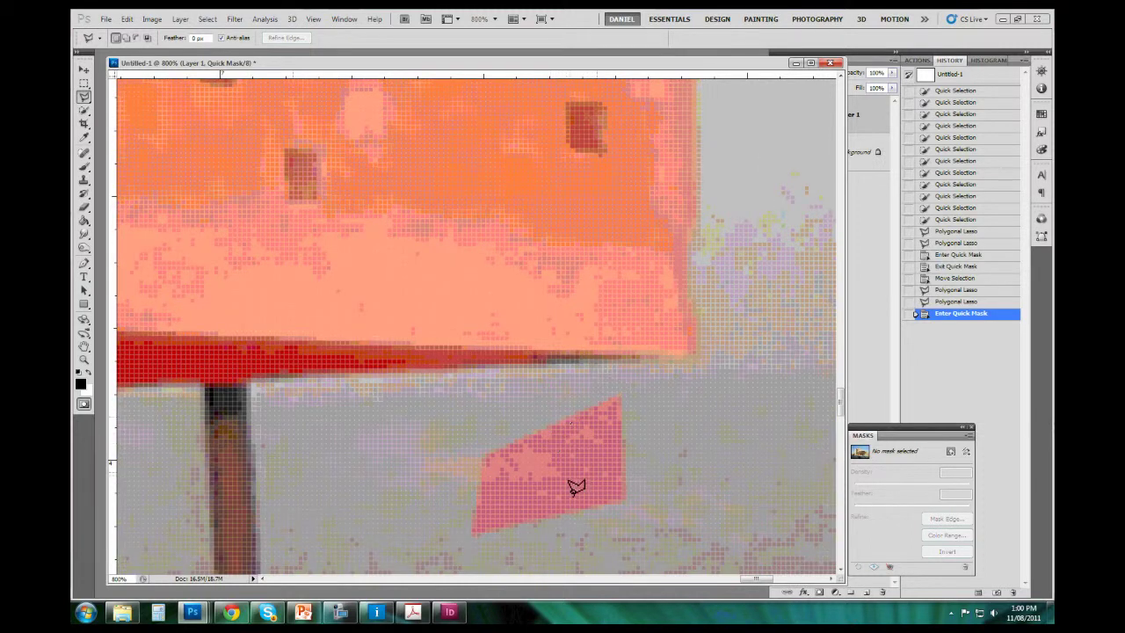
key(ctrl+minus)
key(ctrl+minus)
key(ctrl+minus)
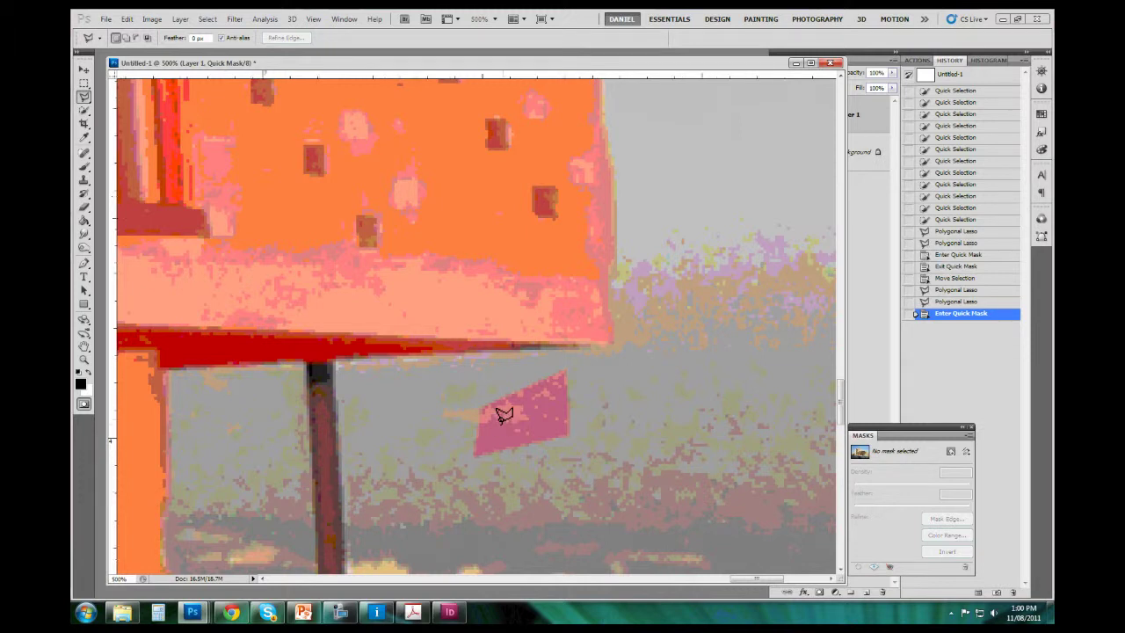
key(alt+Tab)
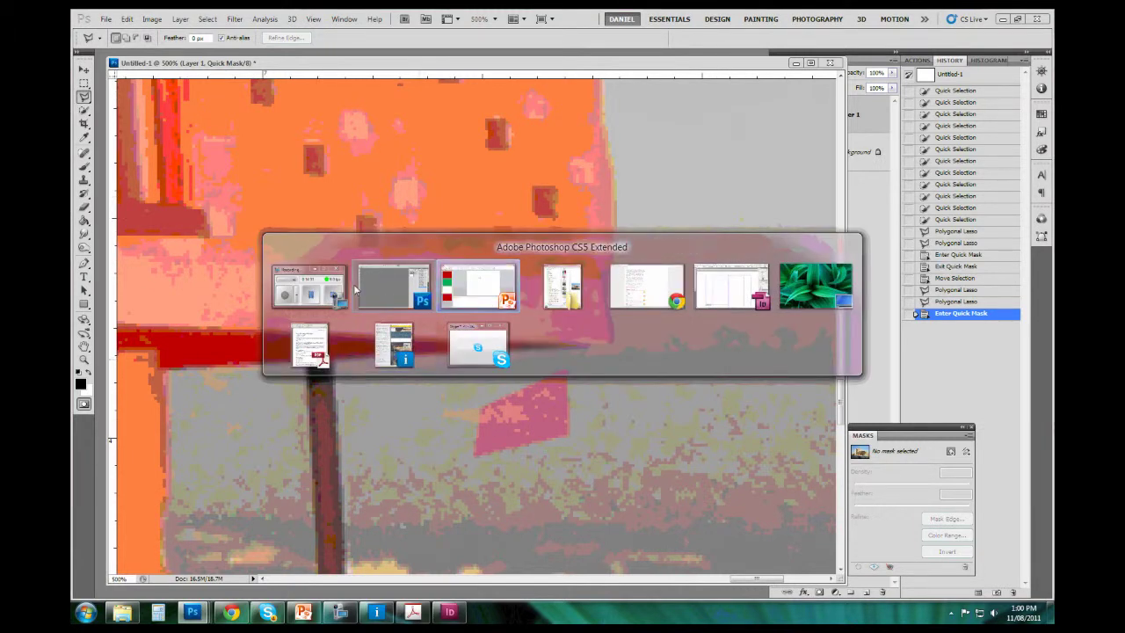
click(308, 285)
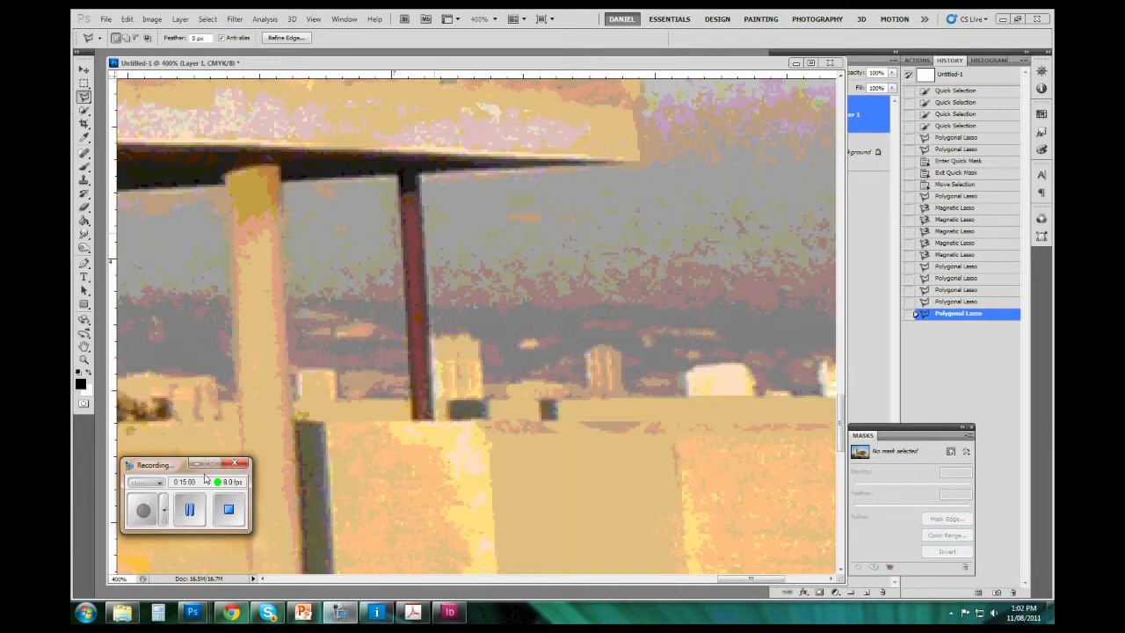
Step: Exclude the thin post from the selection and add the small distant block beside the round column with the Polygonal Lasso
click(197, 463)
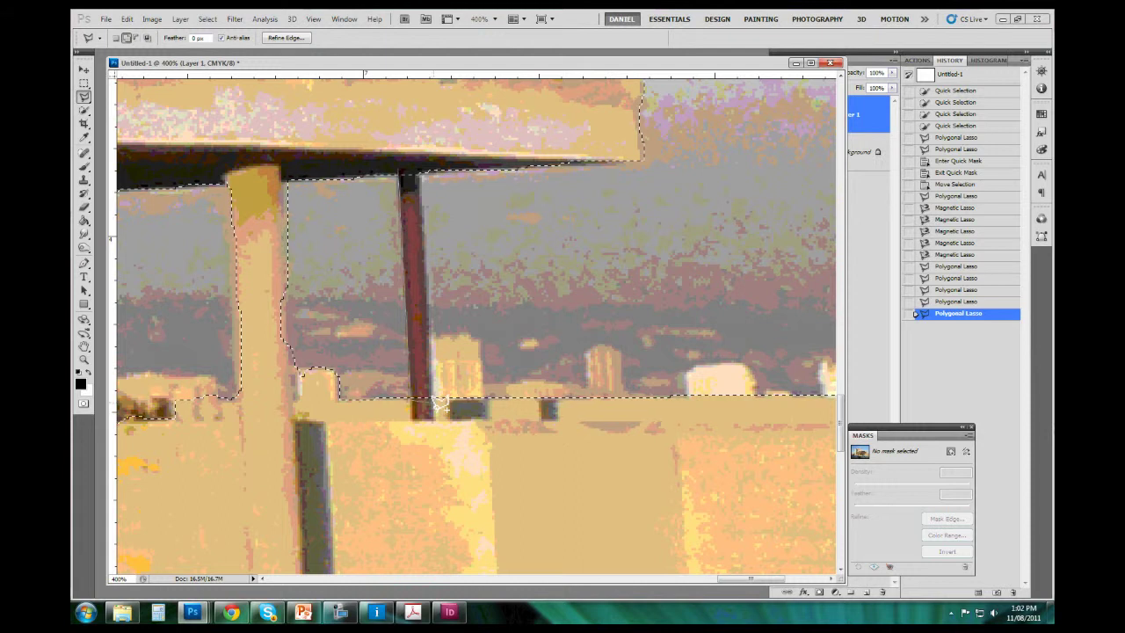
double_click(426, 167)
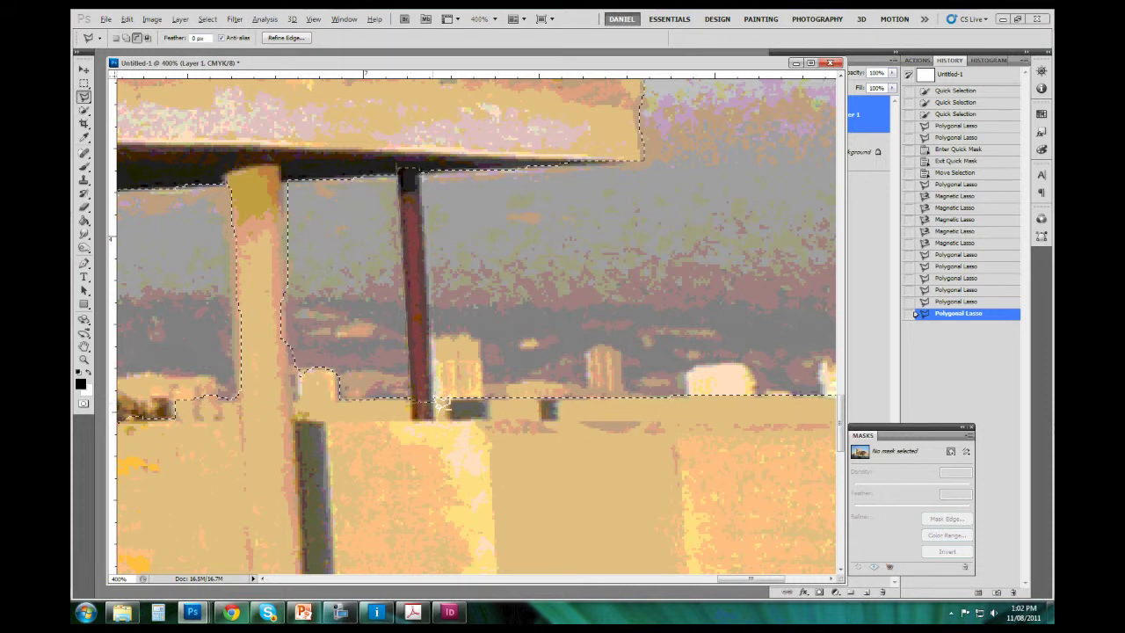
click(423, 168)
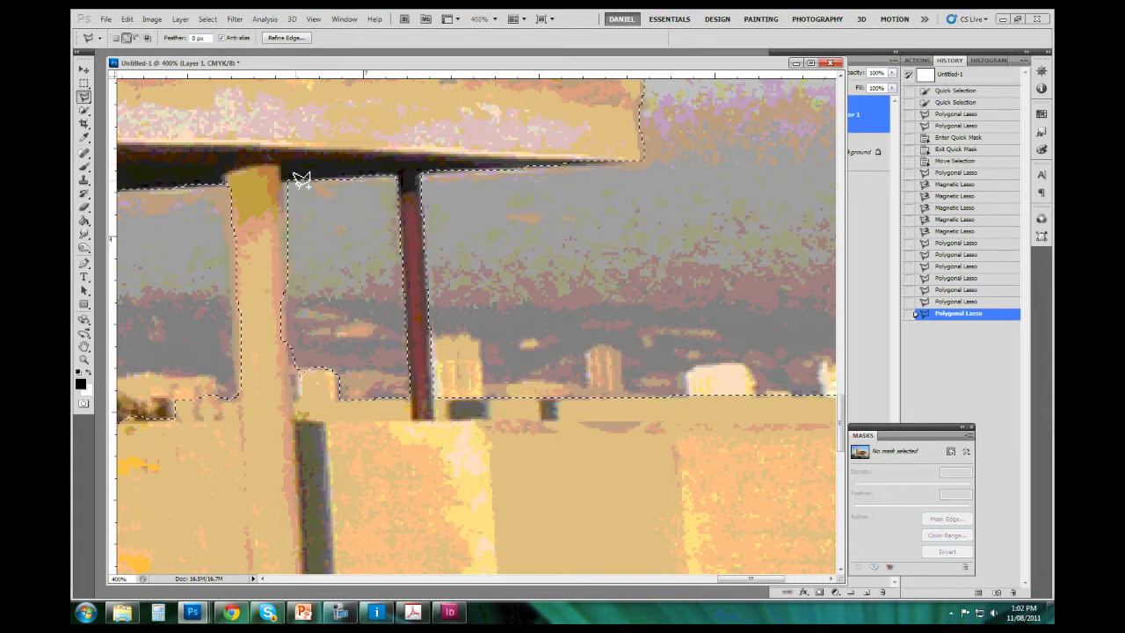
click(295, 399)
click(357, 400)
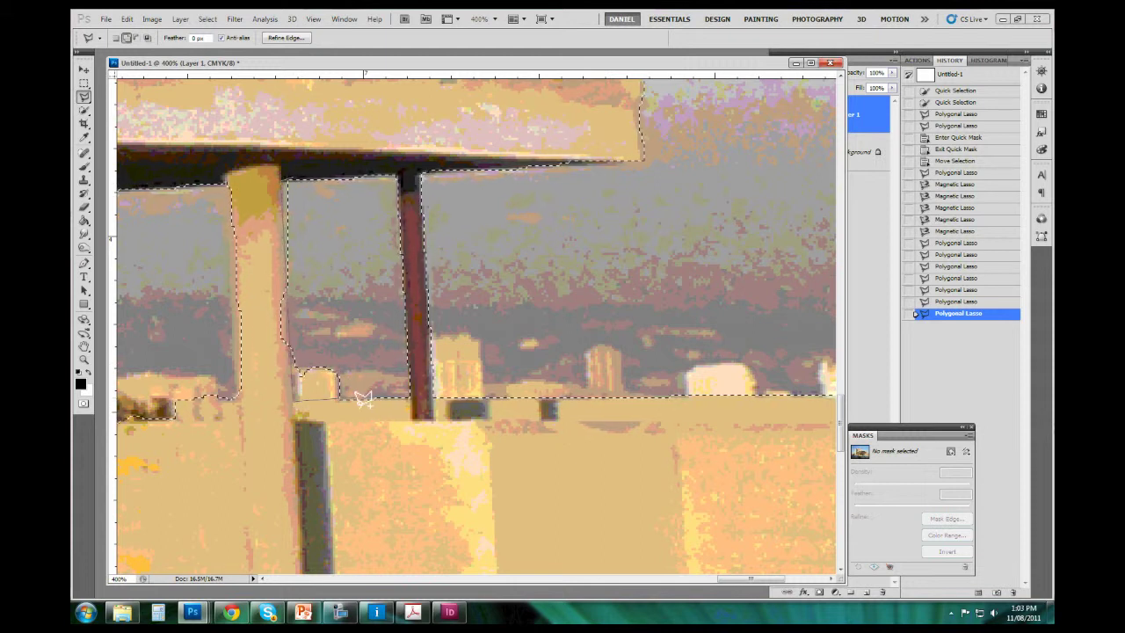
double_click(360, 290)
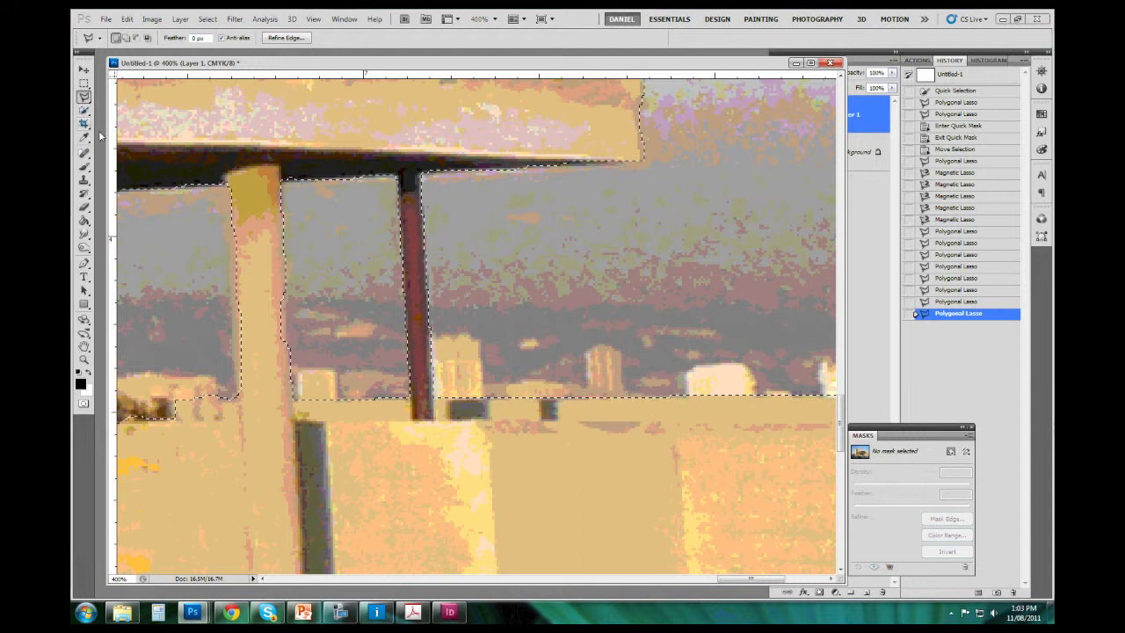
Step: Enter Quick Mask and set the Brush size to 23 px for masking the shrubs behind the wall
key(q)
scroll(319, 313, down, 2)
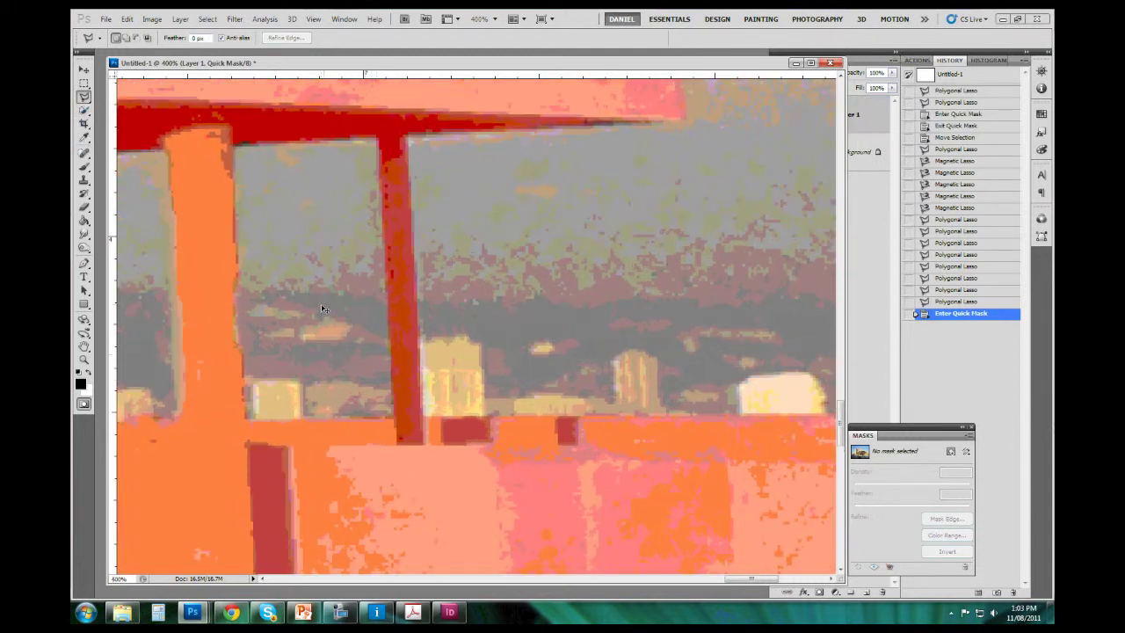
key(ctrl+plus)
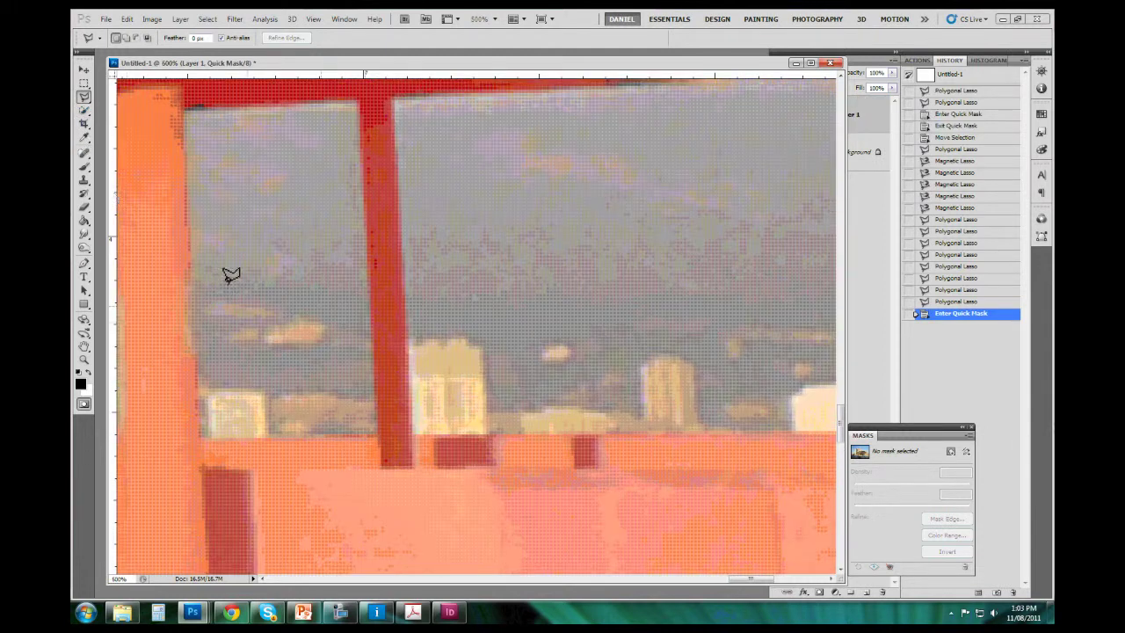
click(83, 165)
mouse_move(276, 258)
mouse_down()
mouse_move(510, 269)
mouse_move(565, 395)
mouse_move(622, 381)
mouse_up()
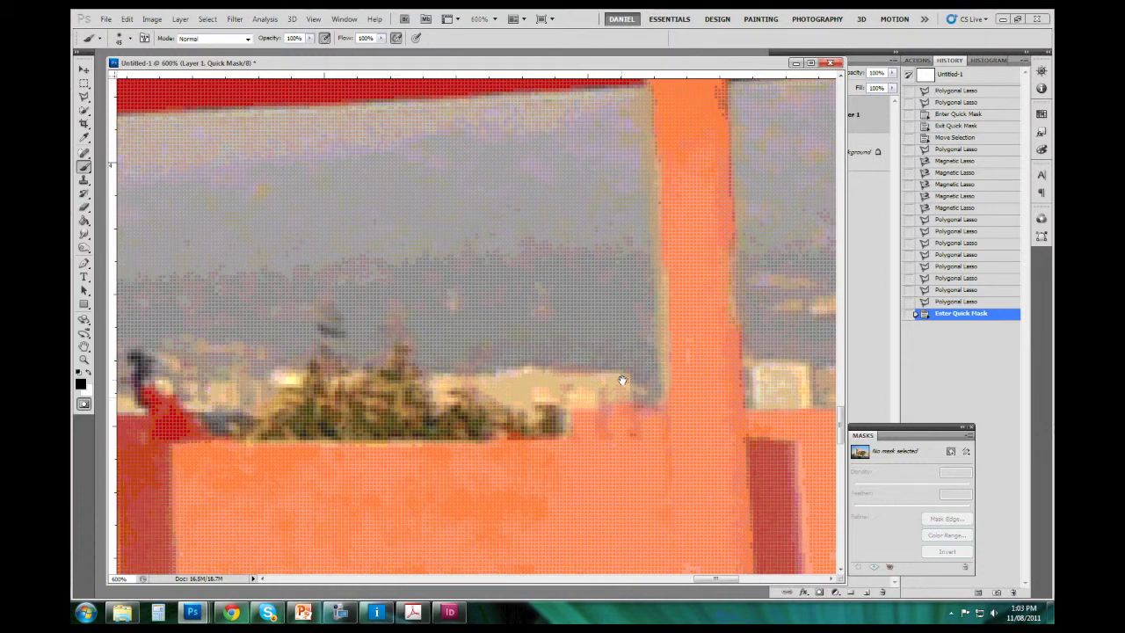
click(131, 39)
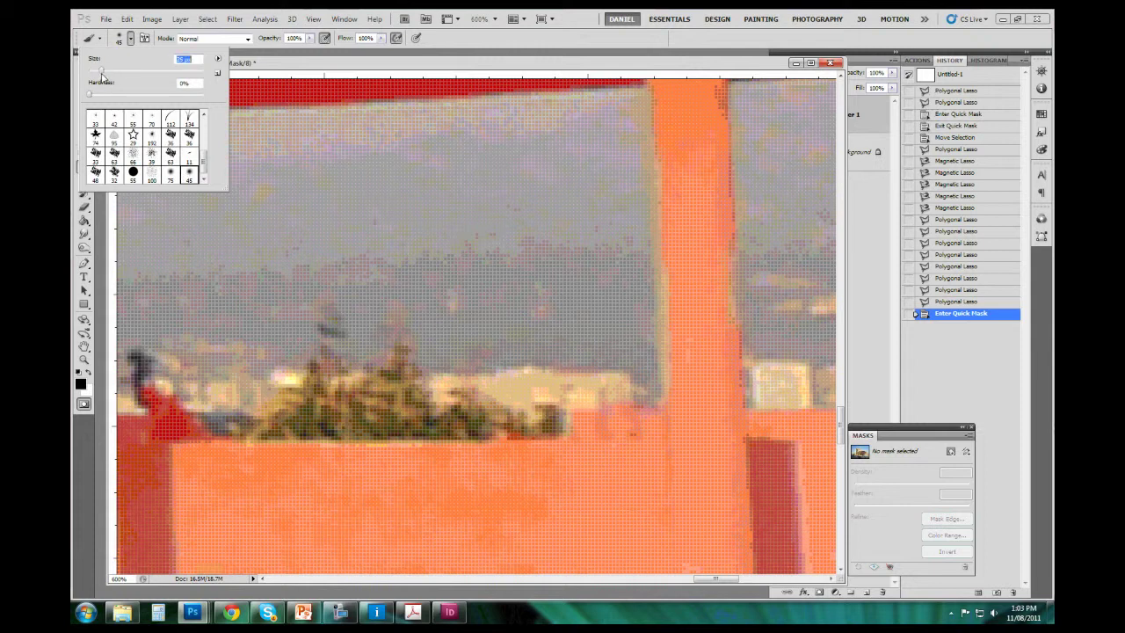
key(Return)
Step: Paint the Quick Mask over the shrubs above the wall, following their bushy outline
mouse_move(356, 440)
mouse_down()
mouse_move(363, 385)
mouse_move(432, 423)
mouse_move(444, 412)
mouse_move(443, 364)
mouse_move(484, 391)
mouse_up()
mouse_move(543, 425)
mouse_down()
mouse_move(567, 432)
mouse_move(565, 410)
mouse_up()
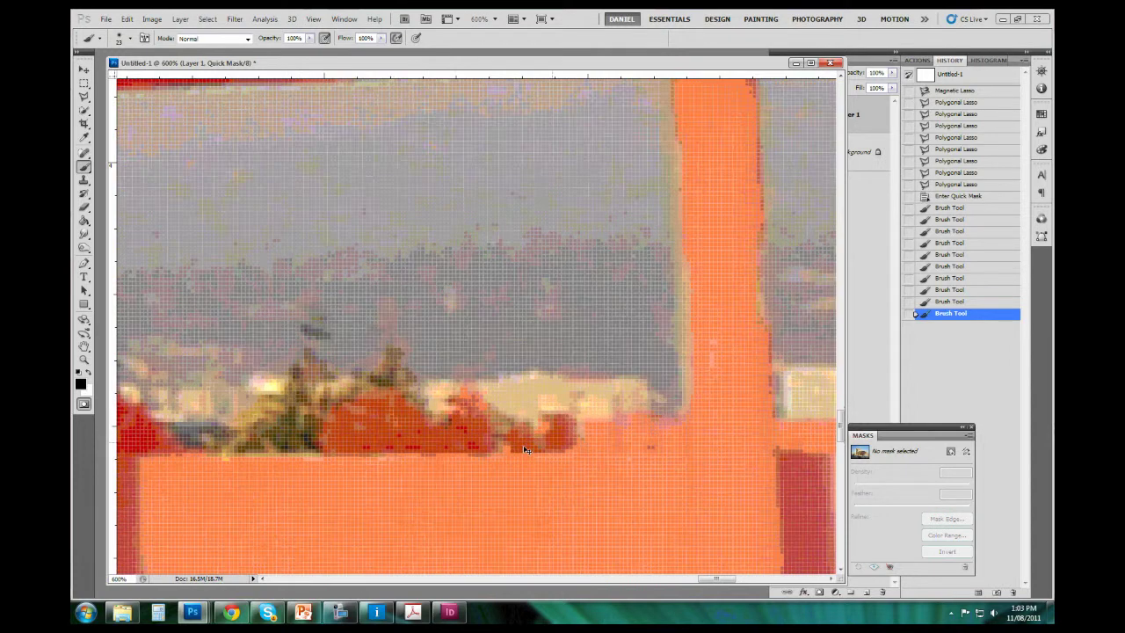
key(ctrl+plus)
drag(268, 461, 292, 420)
drag(224, 465, 276, 440)
drag(242, 475, 290, 417)
drag(211, 479, 275, 410)
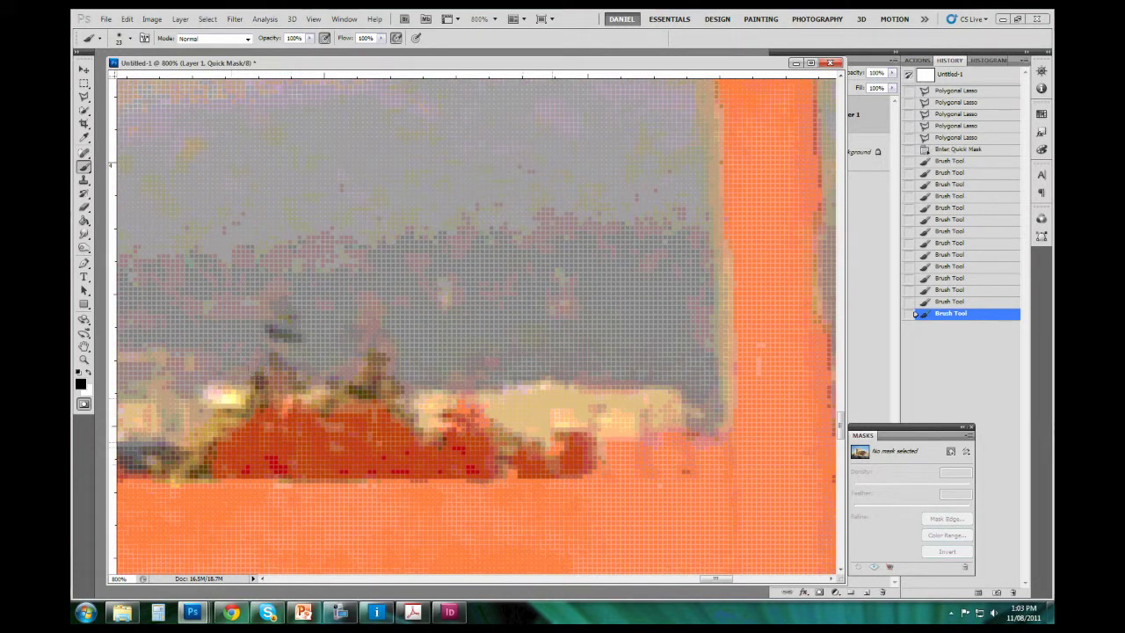
drag(220, 457, 264, 431)
drag(191, 480, 211, 460)
drag(133, 471, 281, 382)
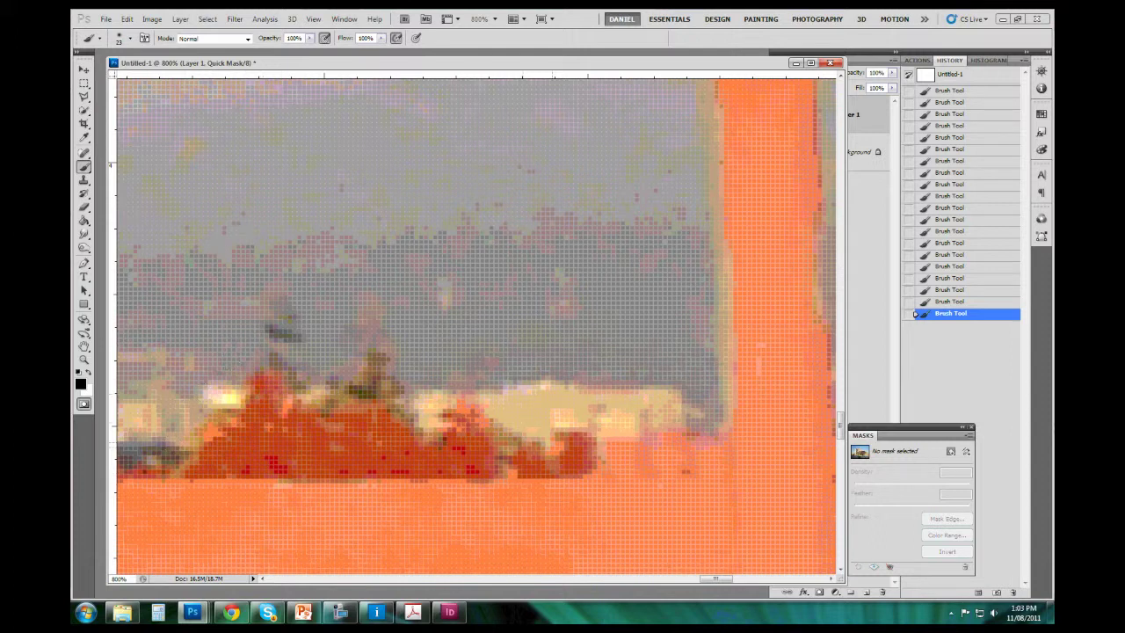
Step: Exit Quick Mask, clear the selected background around the shrubs and column, and undo the clearing
click(347, 612)
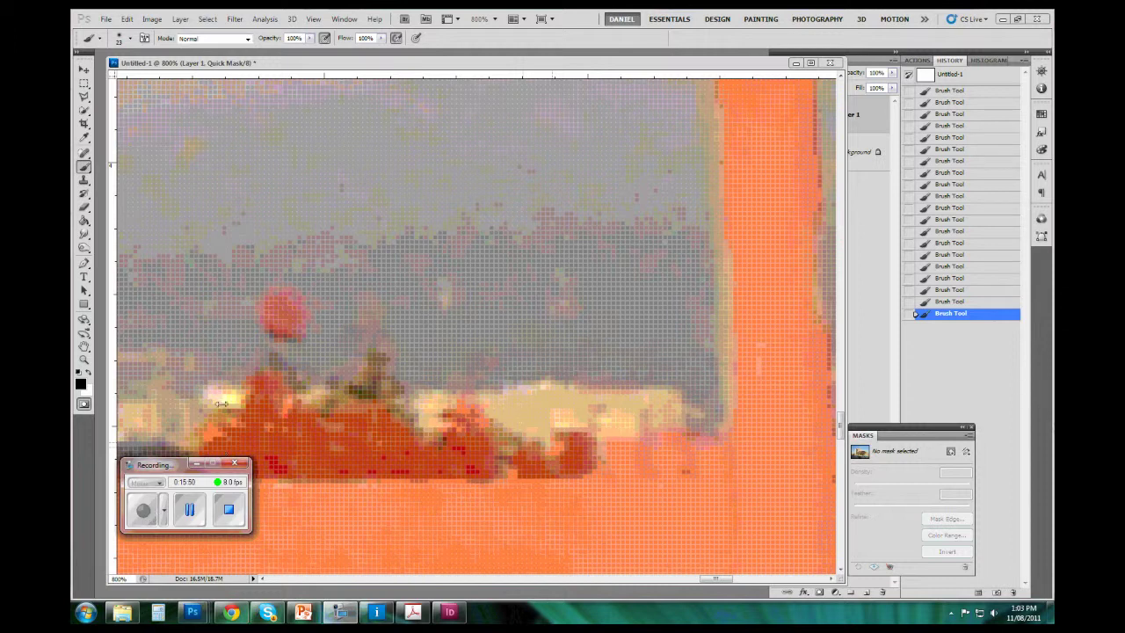
key(q)
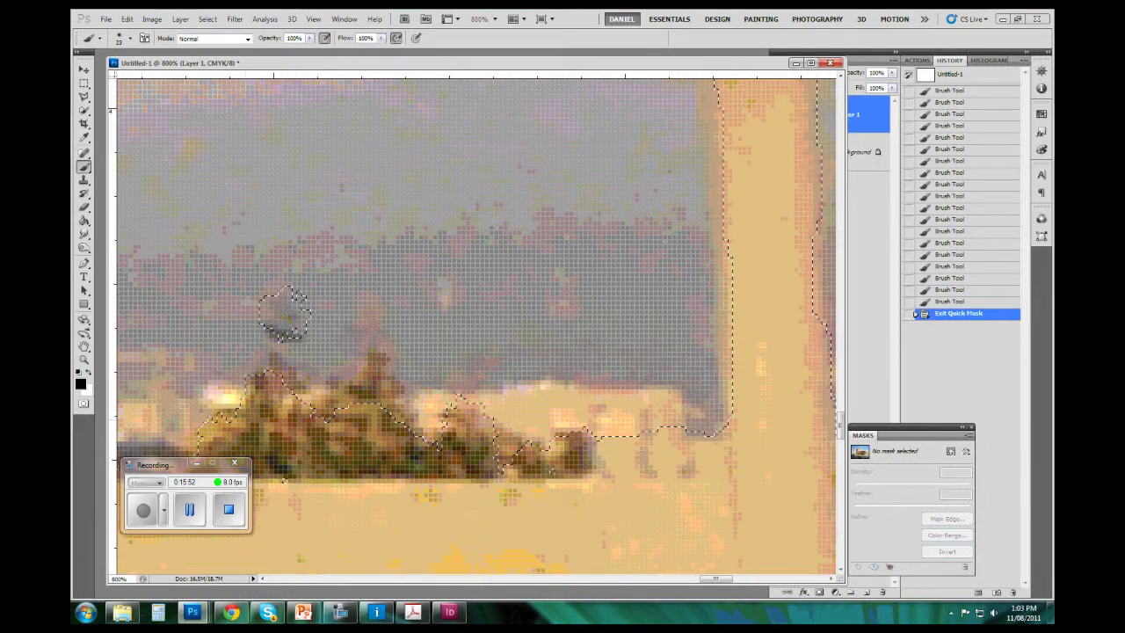
key(Delete)
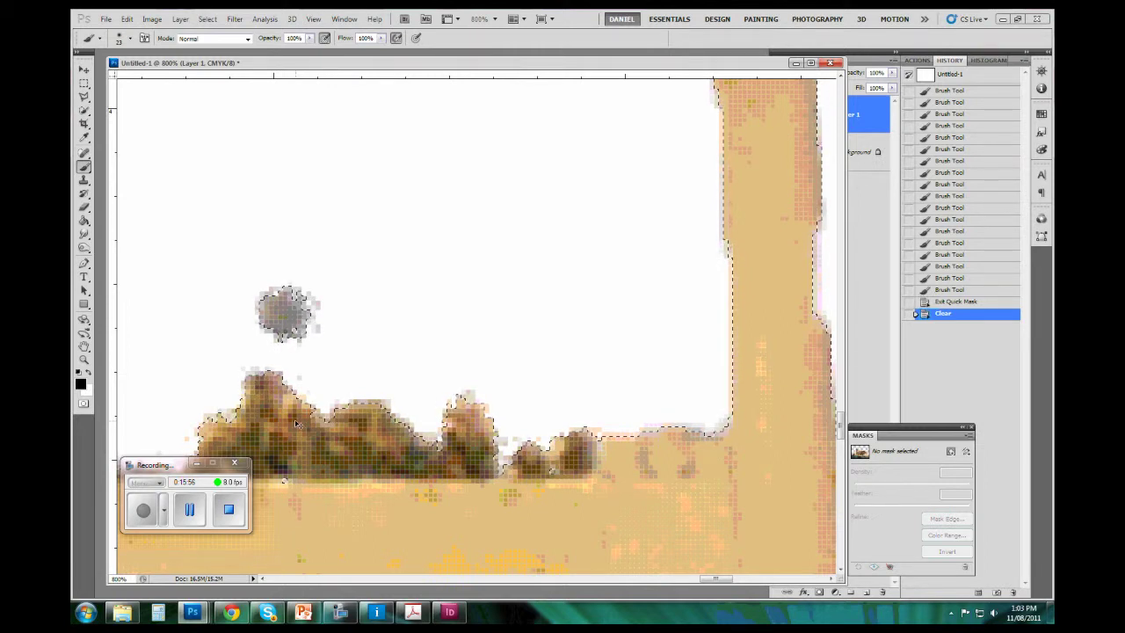
key(ctrl+z)
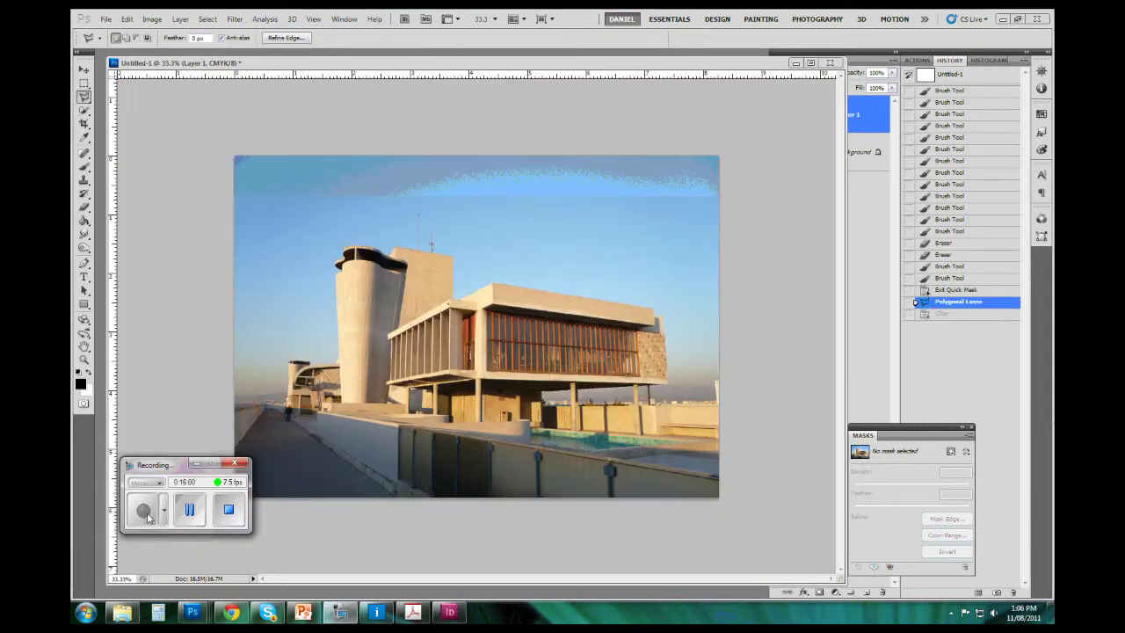
Step: Examine the selection outline along the roof, the rear block and the curved tower
click(195, 466)
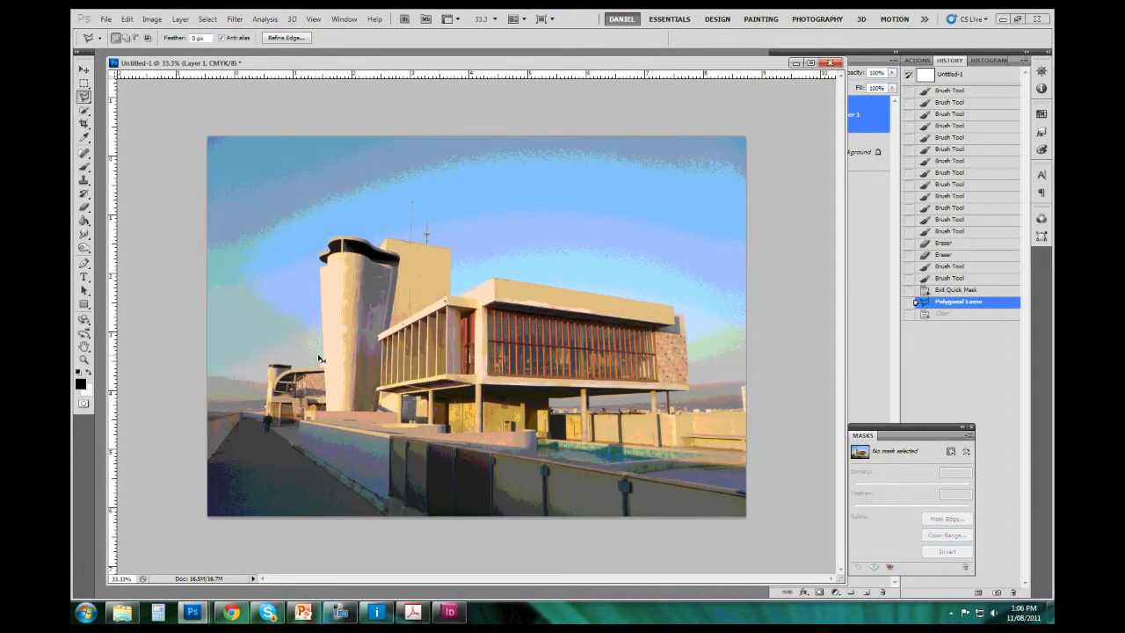
key(ctrl+plus)
key(ctrl+plus)
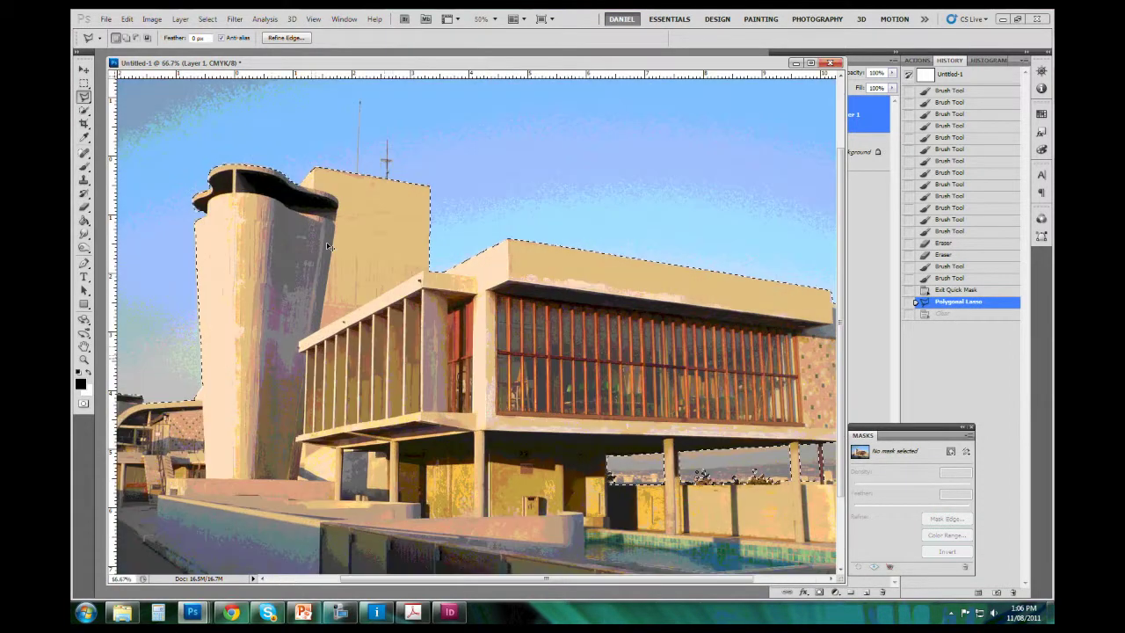
key(ctrl+plus)
key(v)
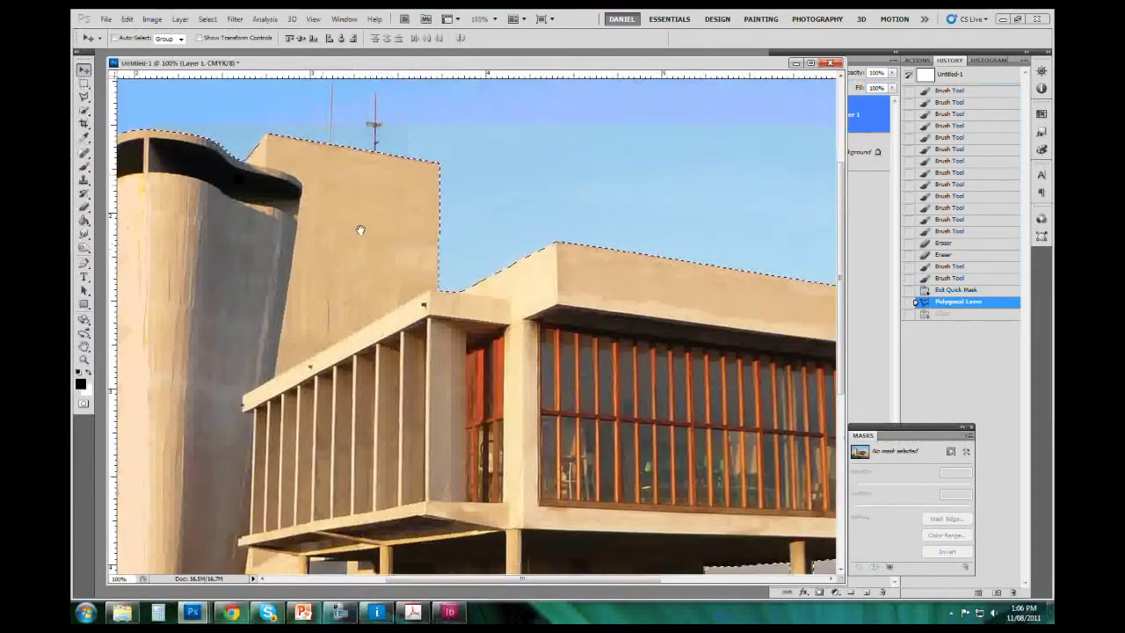
drag(360, 230, 403, 294)
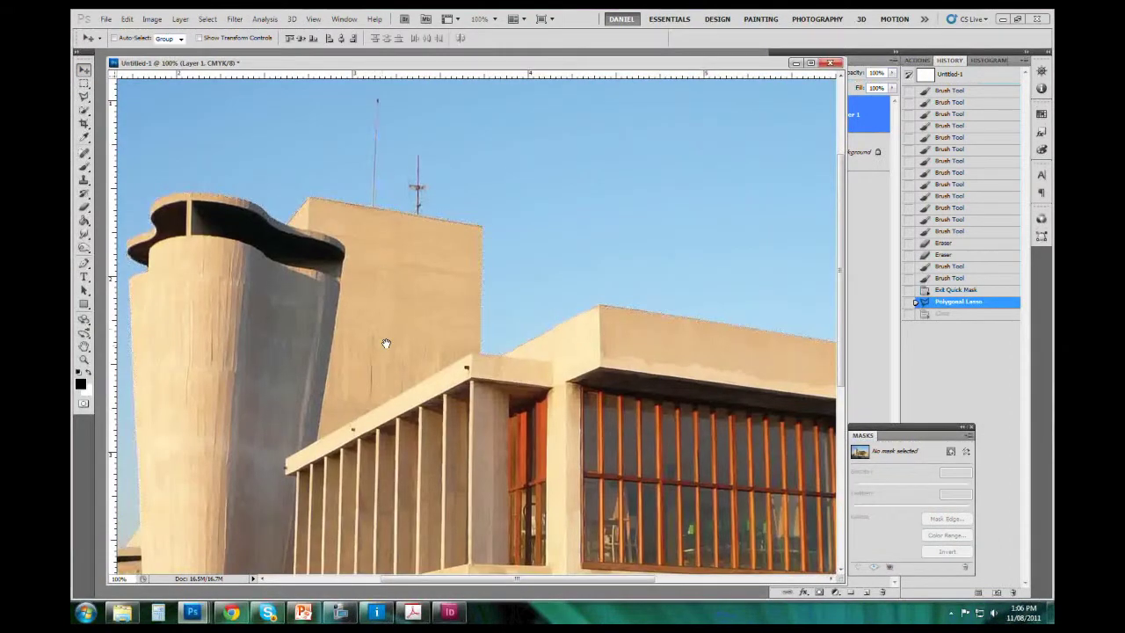
drag(382, 343, 401, 200)
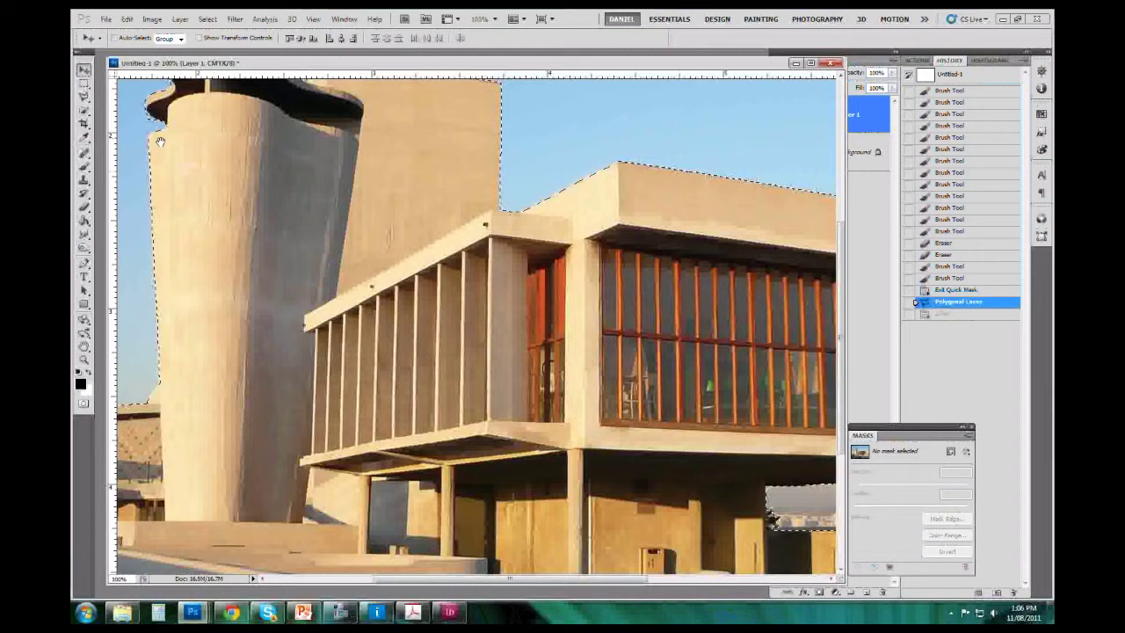
drag(199, 165, 686, 425)
Step: Open Refine Edge for the sky selection around the curved tower's roof
key(ctrl+plus)
key(ctrl+plus)
click(84, 84)
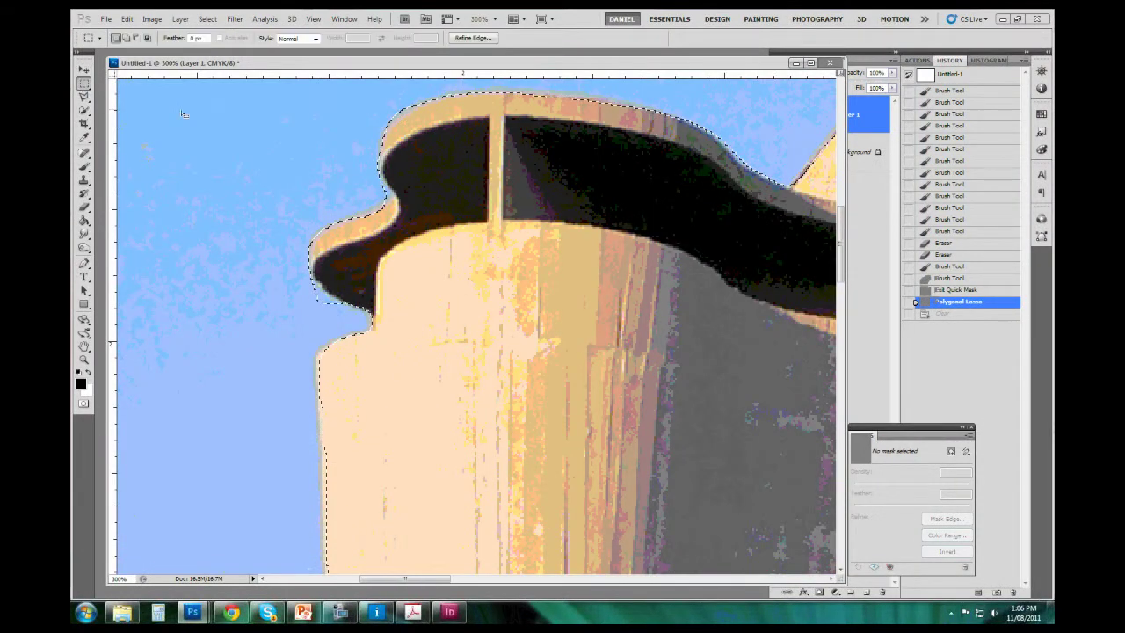
click(465, 40)
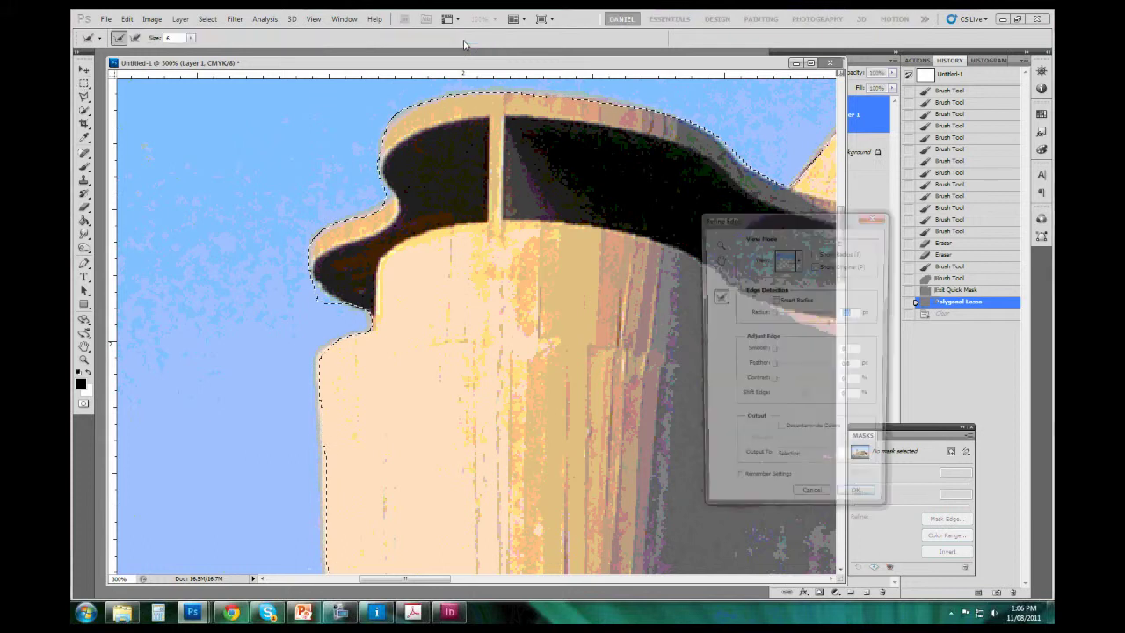
Step: Preview the selection in the Overlay, On Black, On White, Black & White and On Layers views, ending on Marching Ants
click(798, 258)
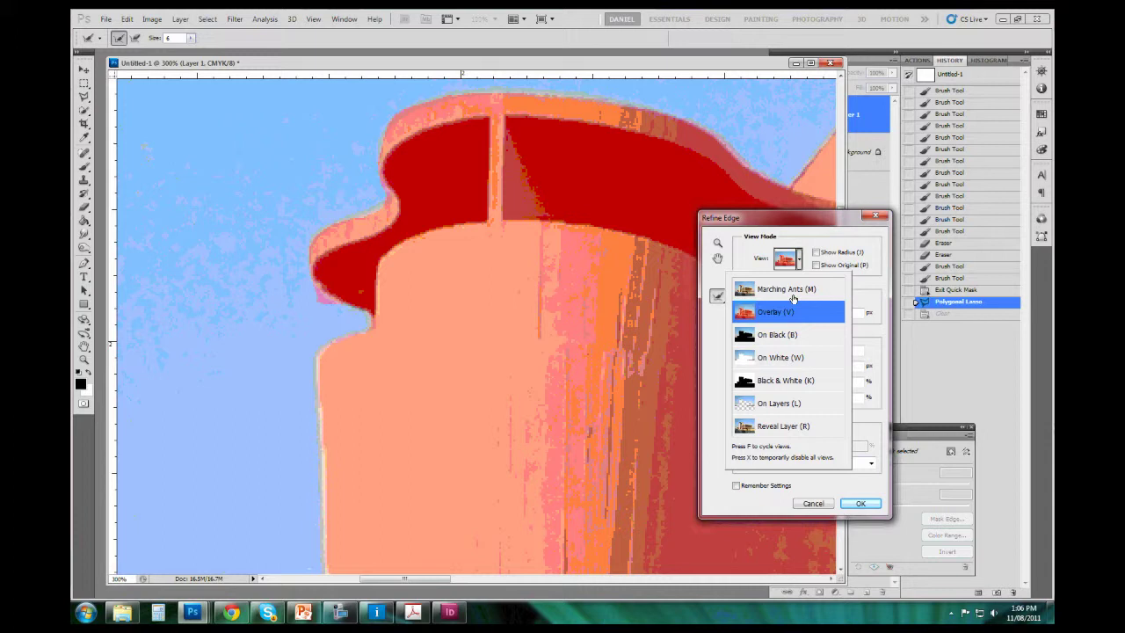
key(Down)
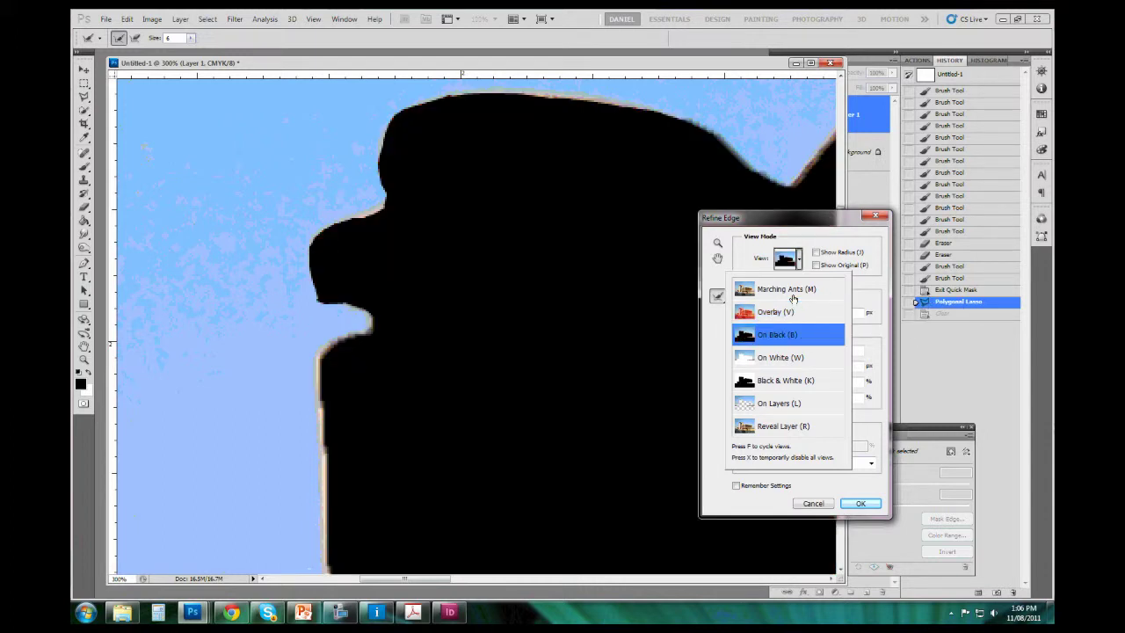
key(Down)
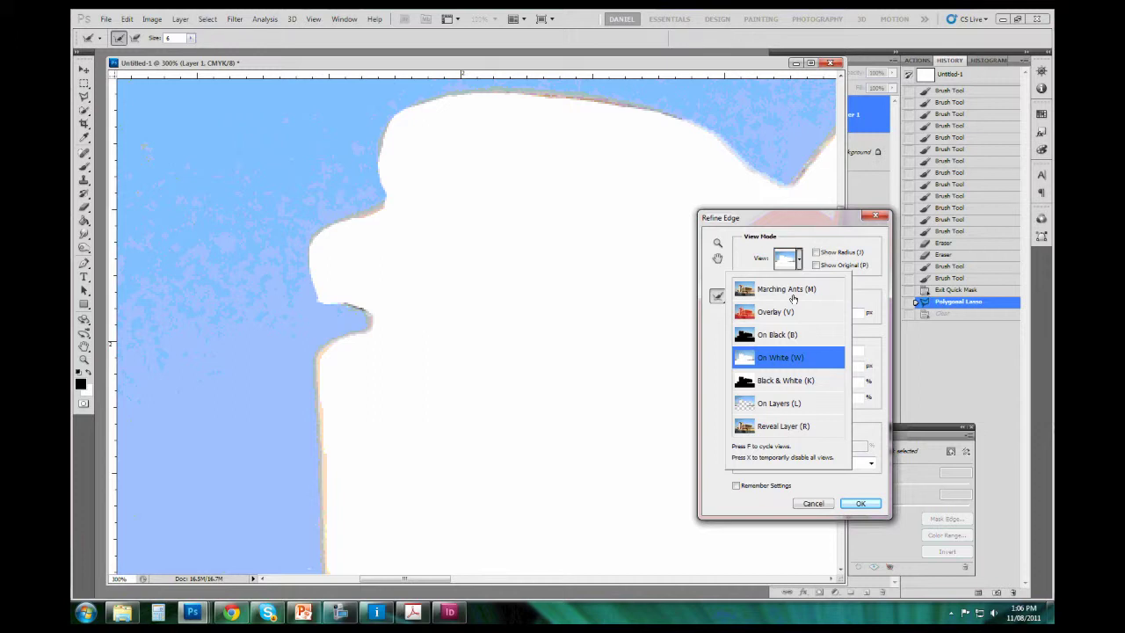
key(Down)
key(Down)
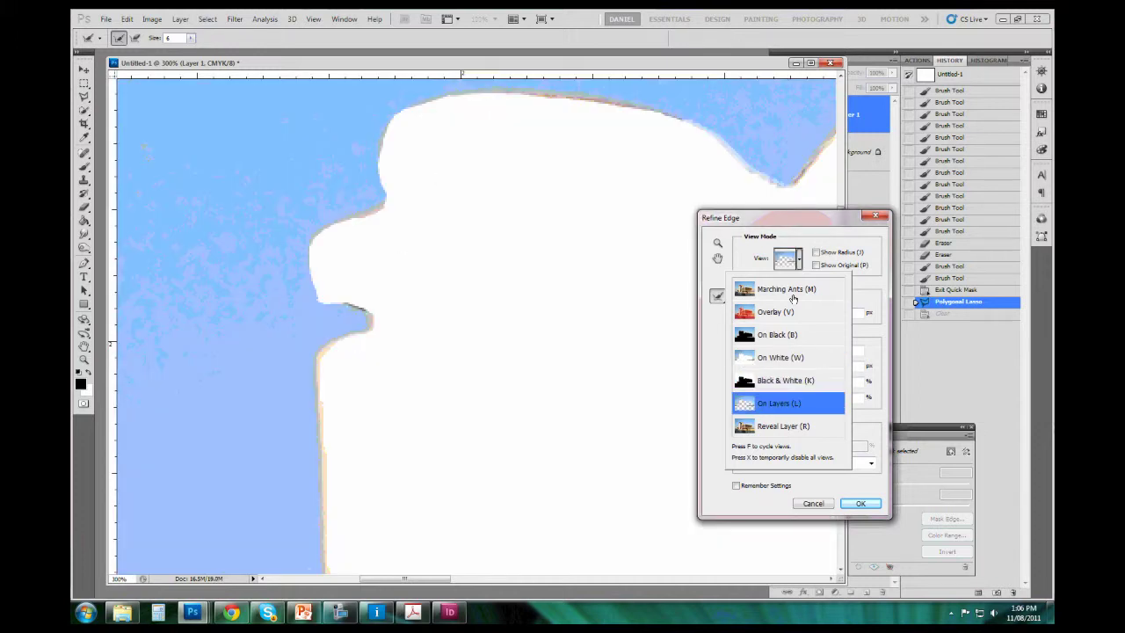
key(Up)
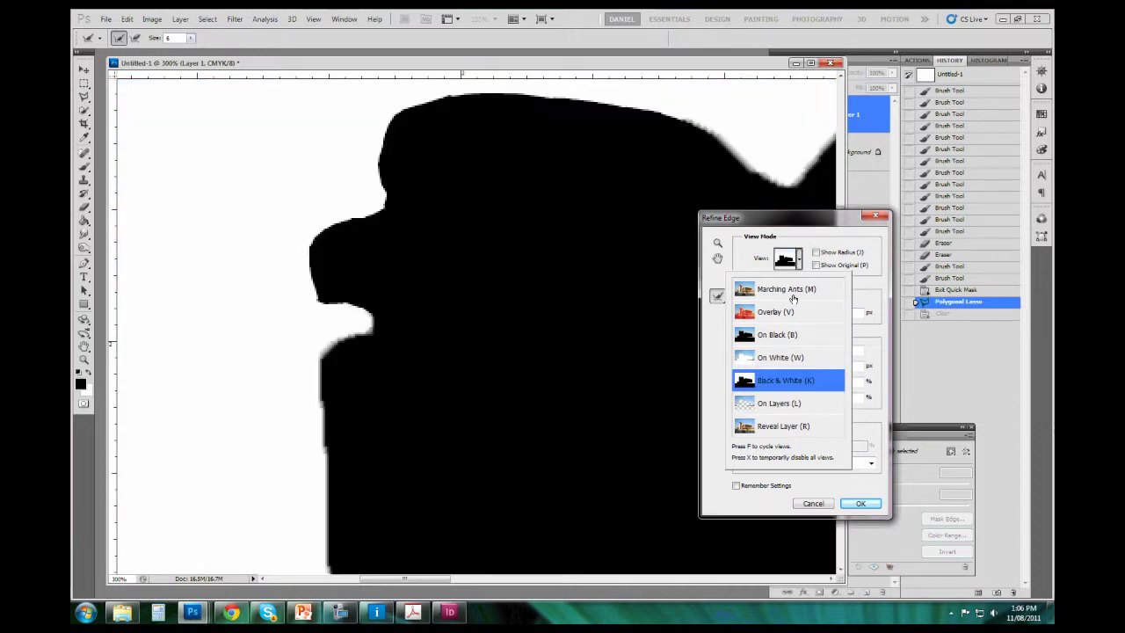
key(Down)
key(Down)
key(Up)
key(Up)
key(Up)
key(Up)
key(Up)
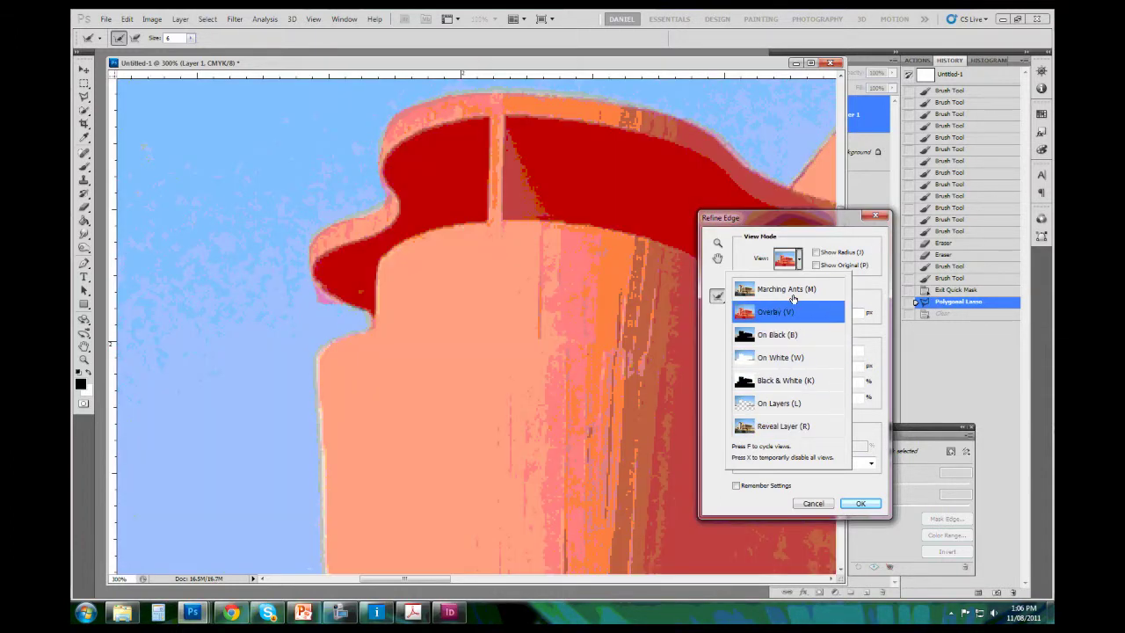
key(Up)
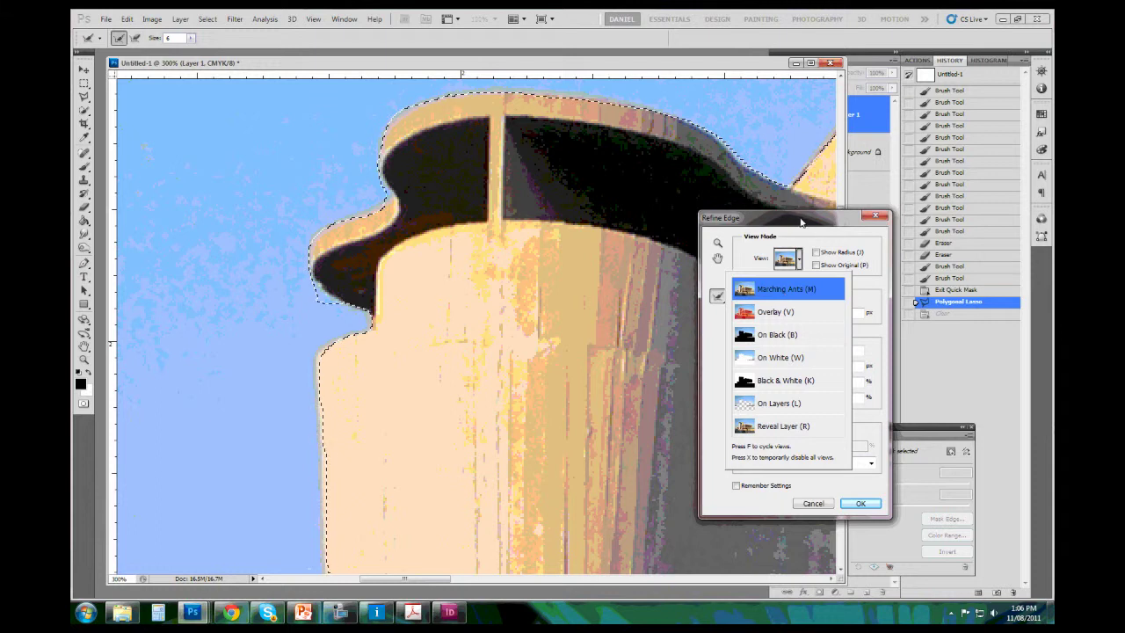
key(Return)
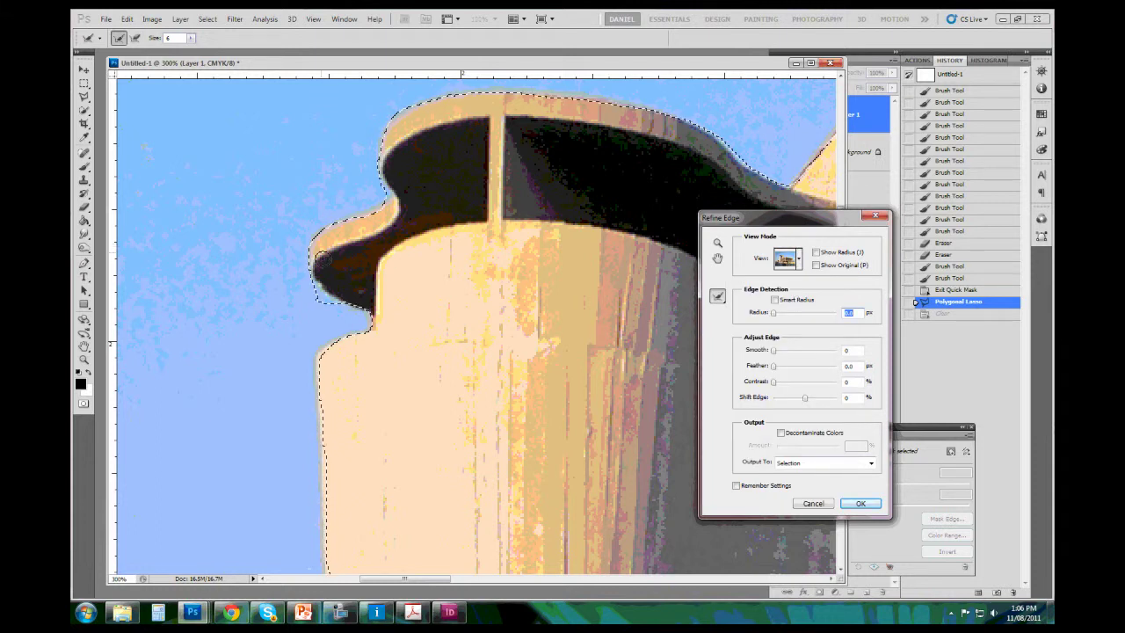
Step: Preview the selection On White, then turn on Show Radius with the Black & White view
click(798, 259)
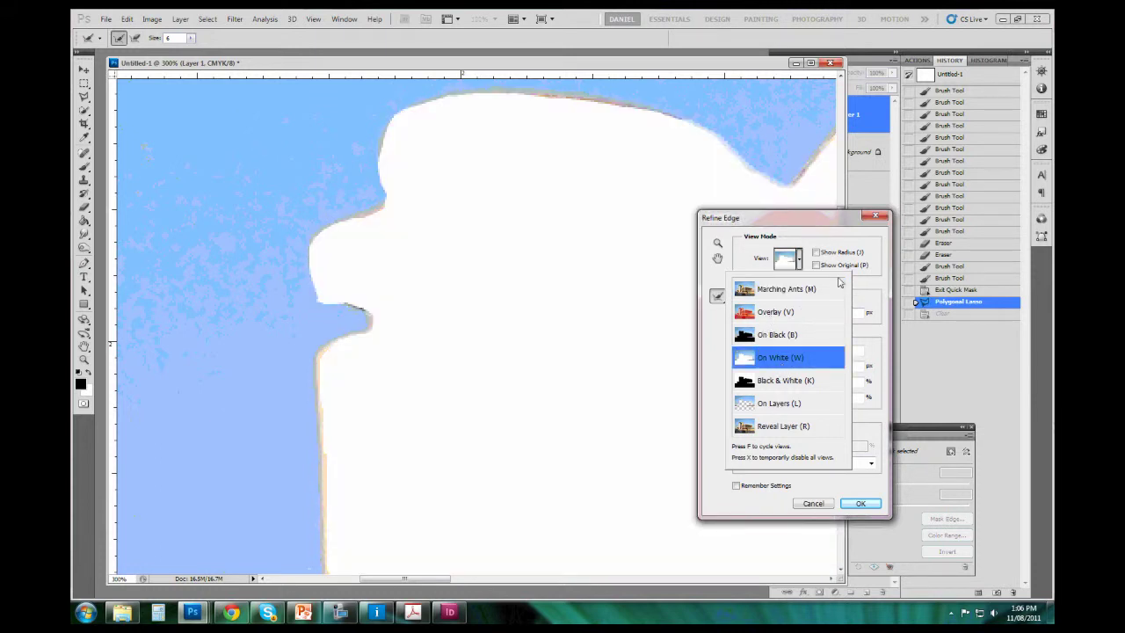
click(835, 235)
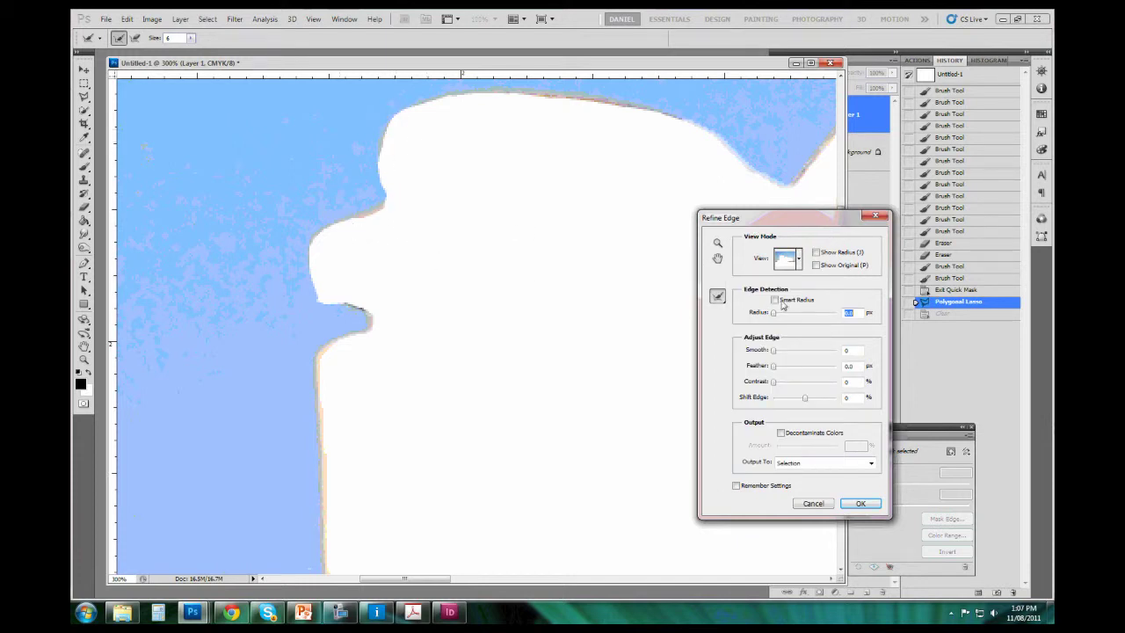
click(816, 253)
click(816, 253)
click(796, 260)
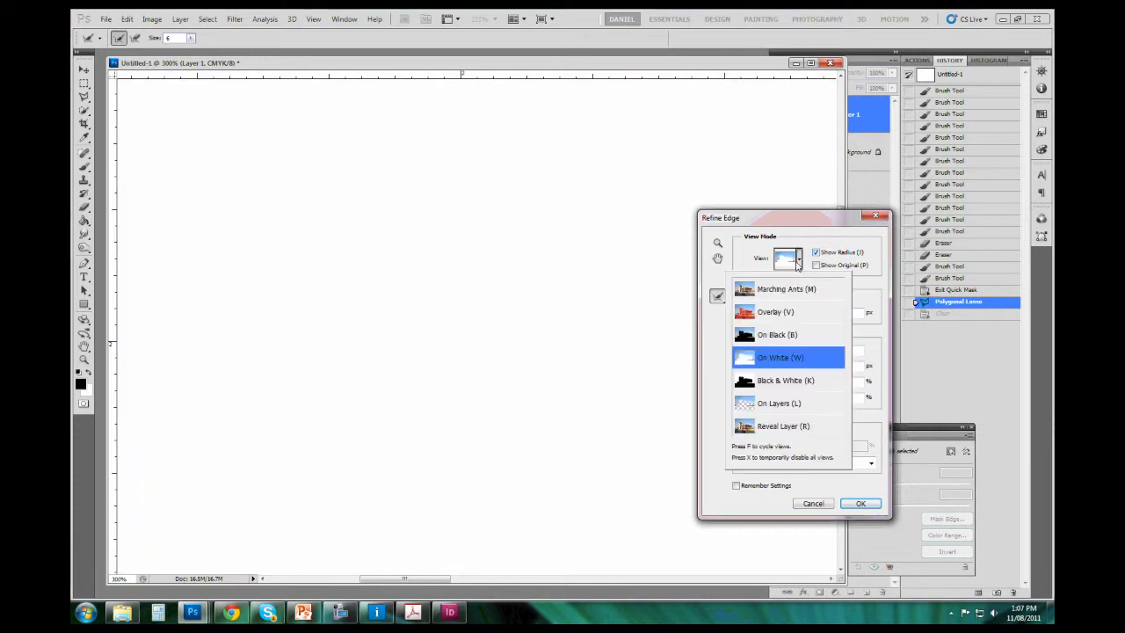
click(768, 385)
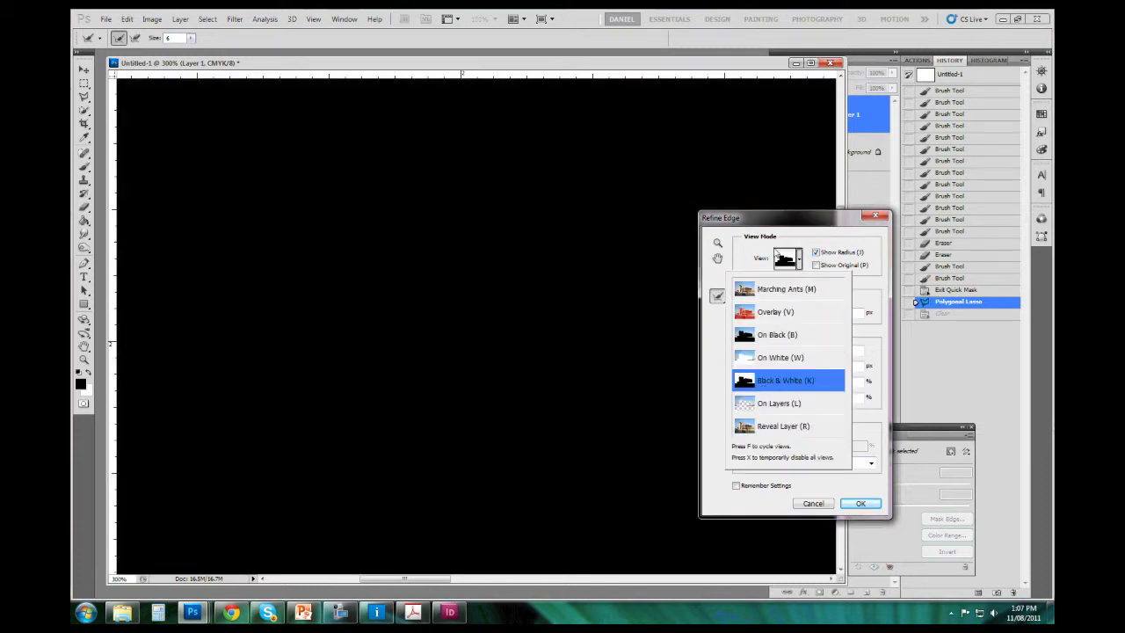
Step: Raise the edge detection radius slightly and examine the refinement band around the whole building outline
drag(776, 316, 784, 318)
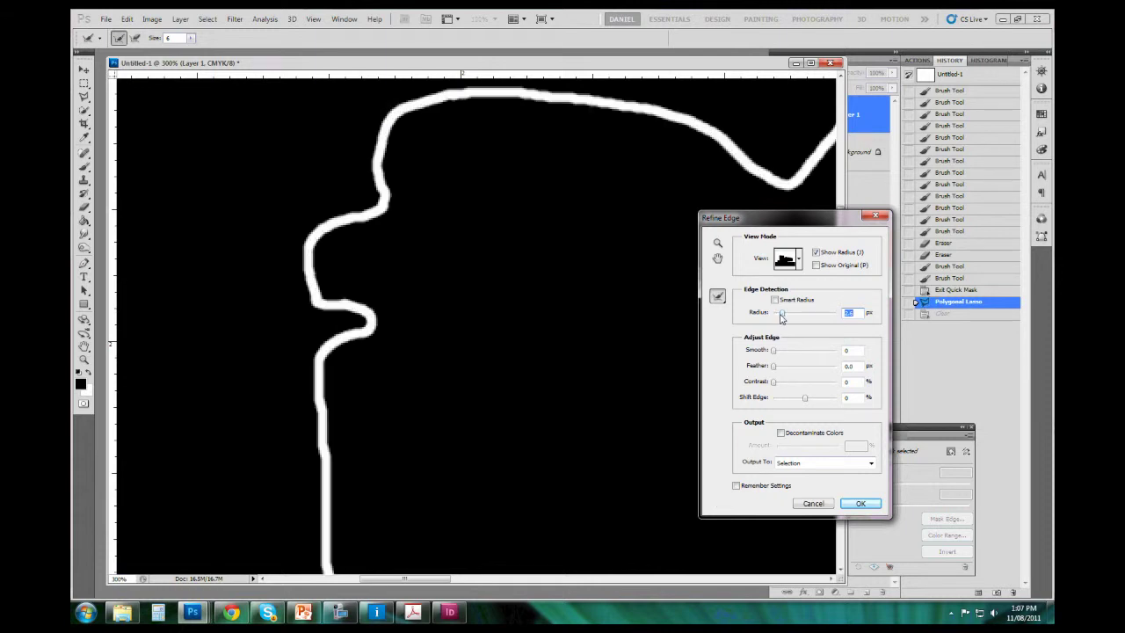
key(ctrl+minus)
key(ctrl+minus)
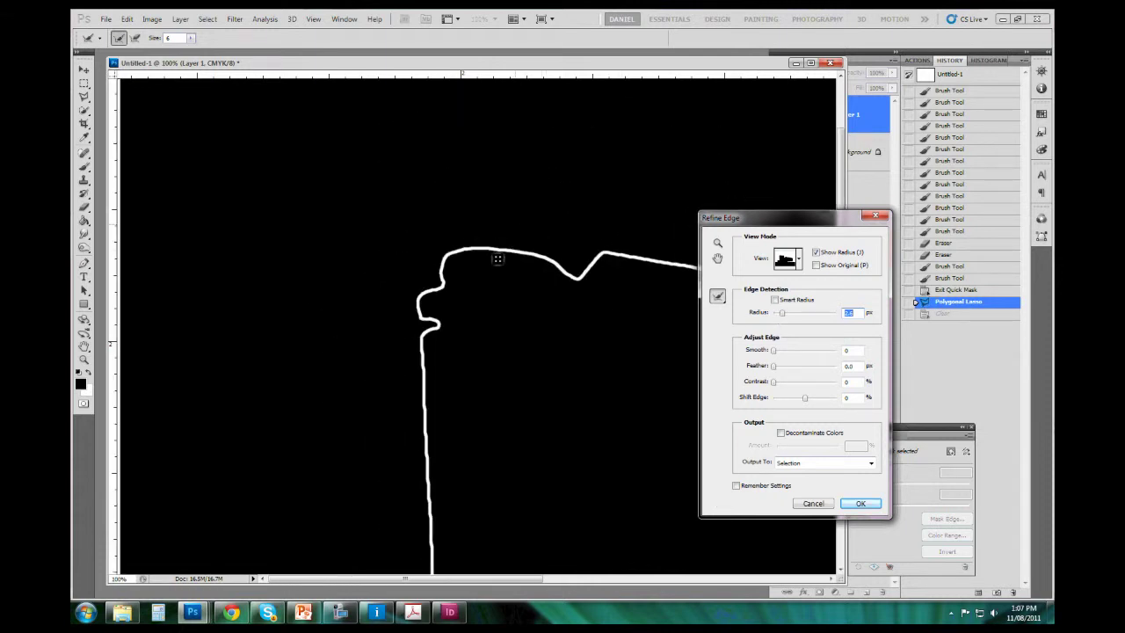
key(ctrl+minus)
key(ctrl+minus)
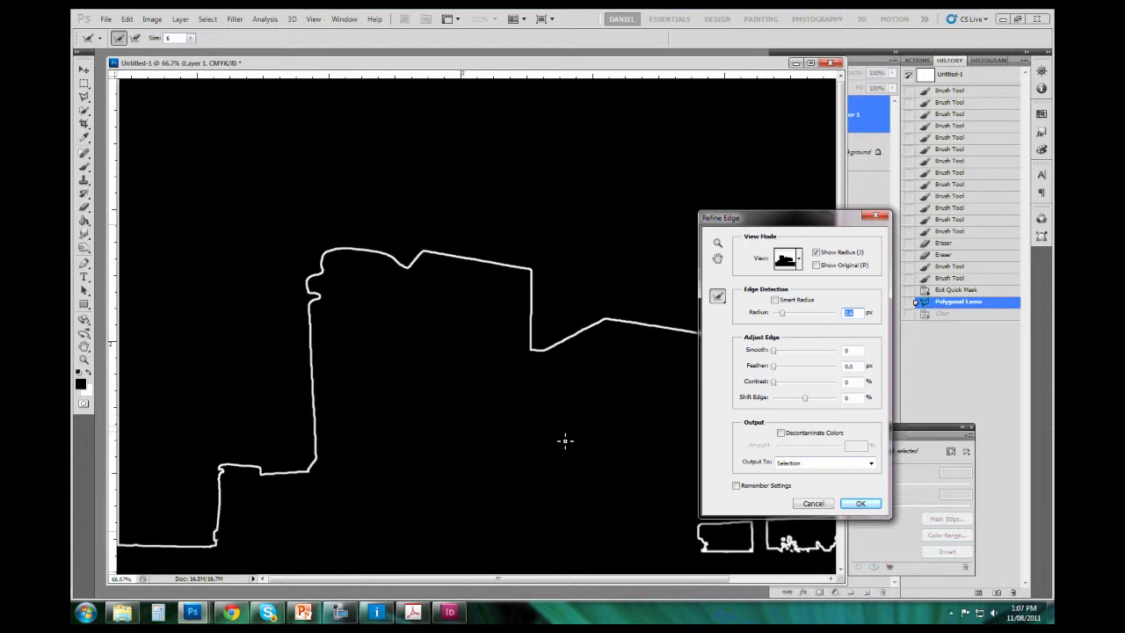
key(ctrl+minus)
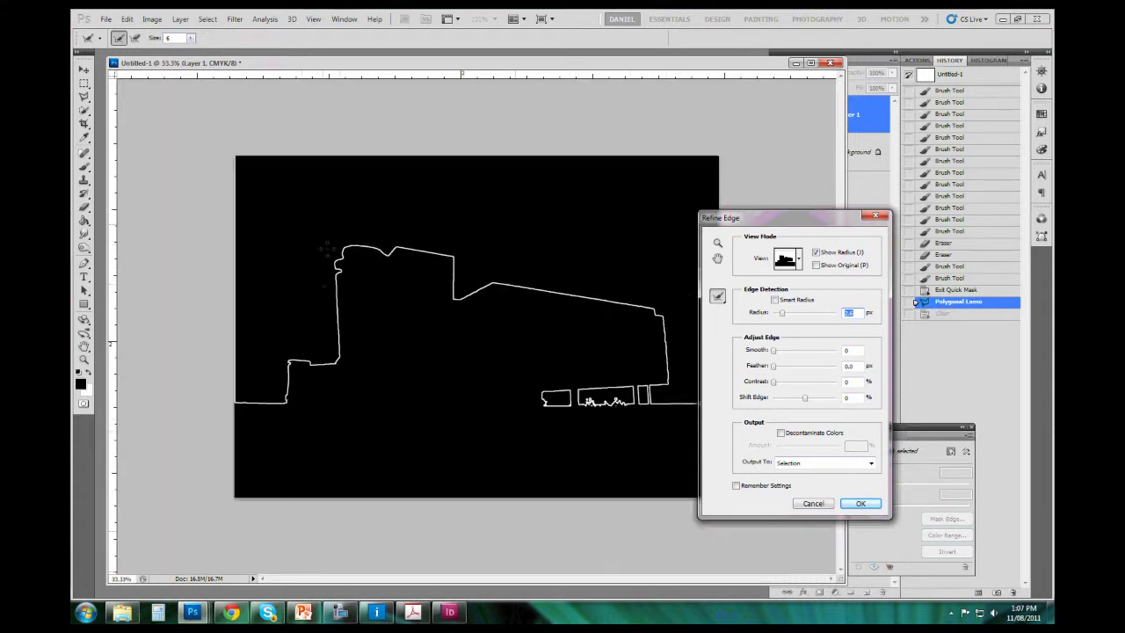
key(ctrl+plus)
key(ctrl+plus)
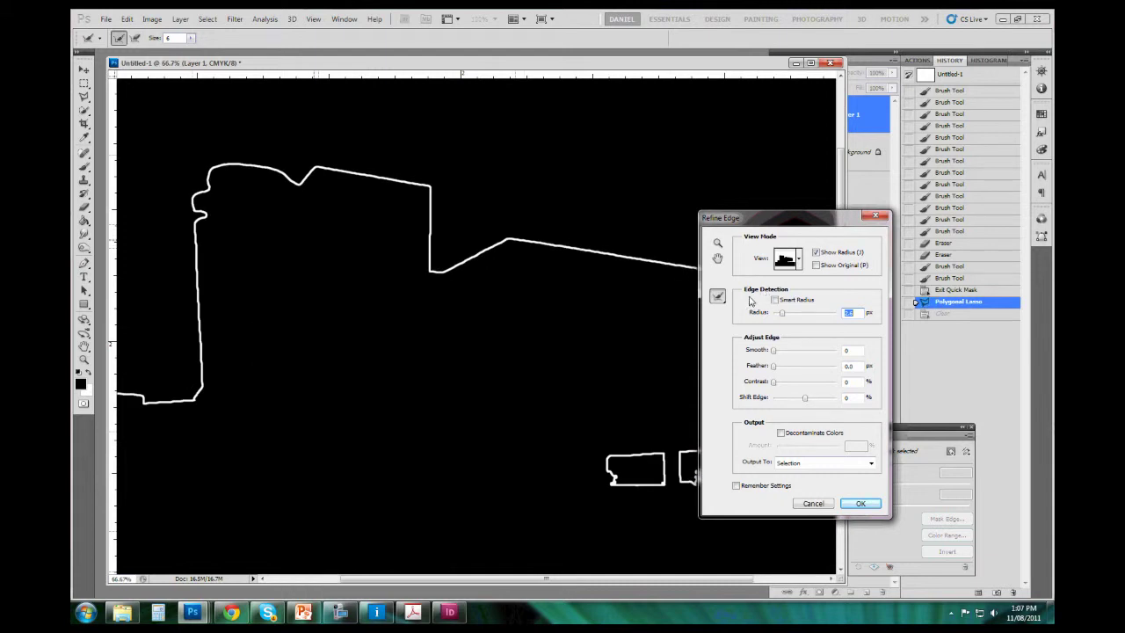
Step: Widen the edge detection radius strongly and show the band around the tower's roof On White
key(ctrl+plus)
key(ctrl+plus)
drag(311, 216, 555, 319)
drag(782, 313, 805, 315)
click(798, 259)
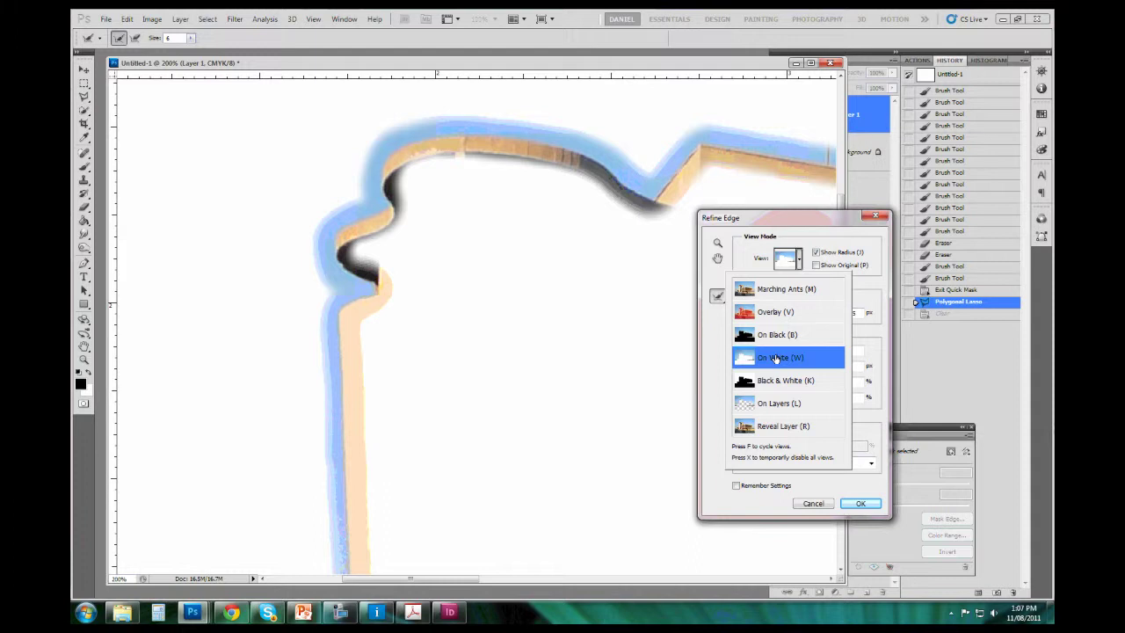
click(861, 300)
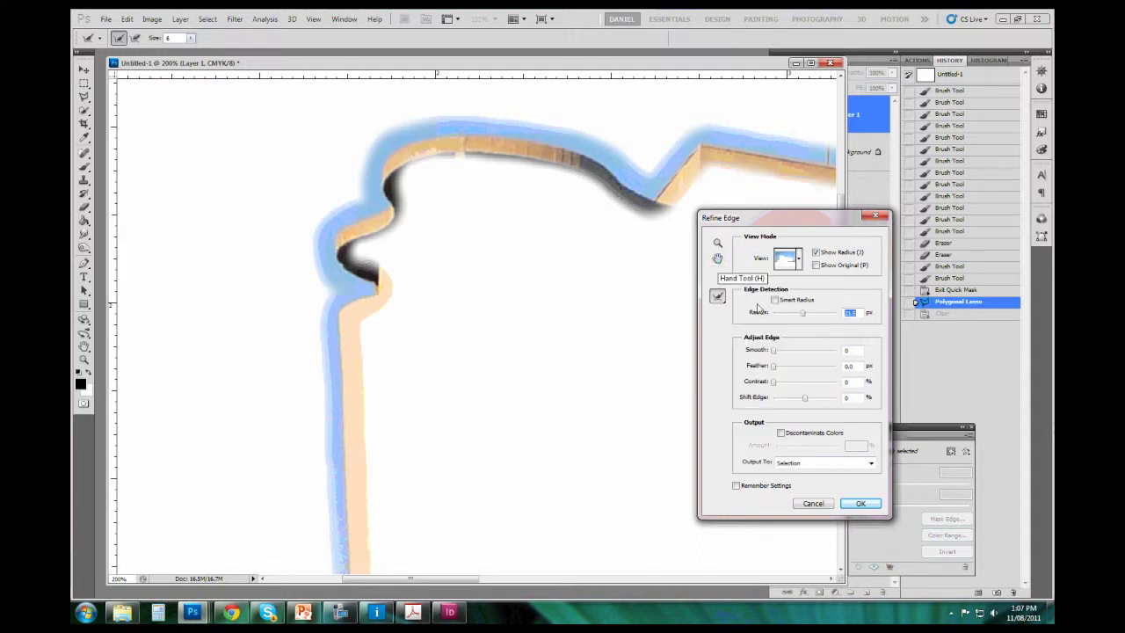
Step: Set the radius to 1.0 px with Show Radius off, and shift the selection edge to -46%
drag(803, 314, 776, 315)
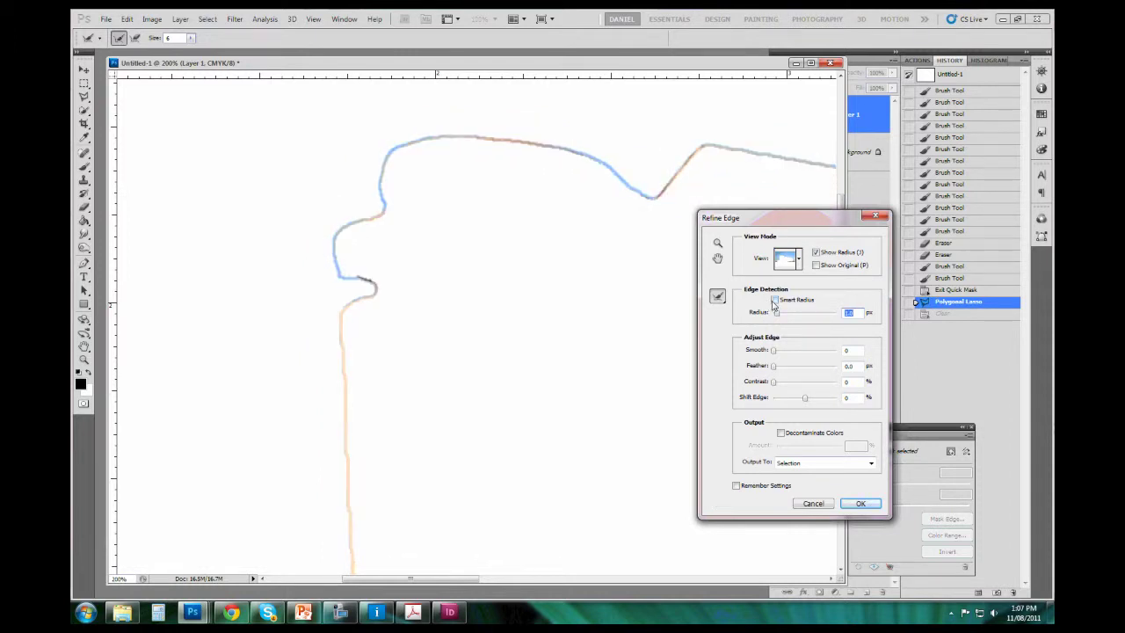
click(815, 252)
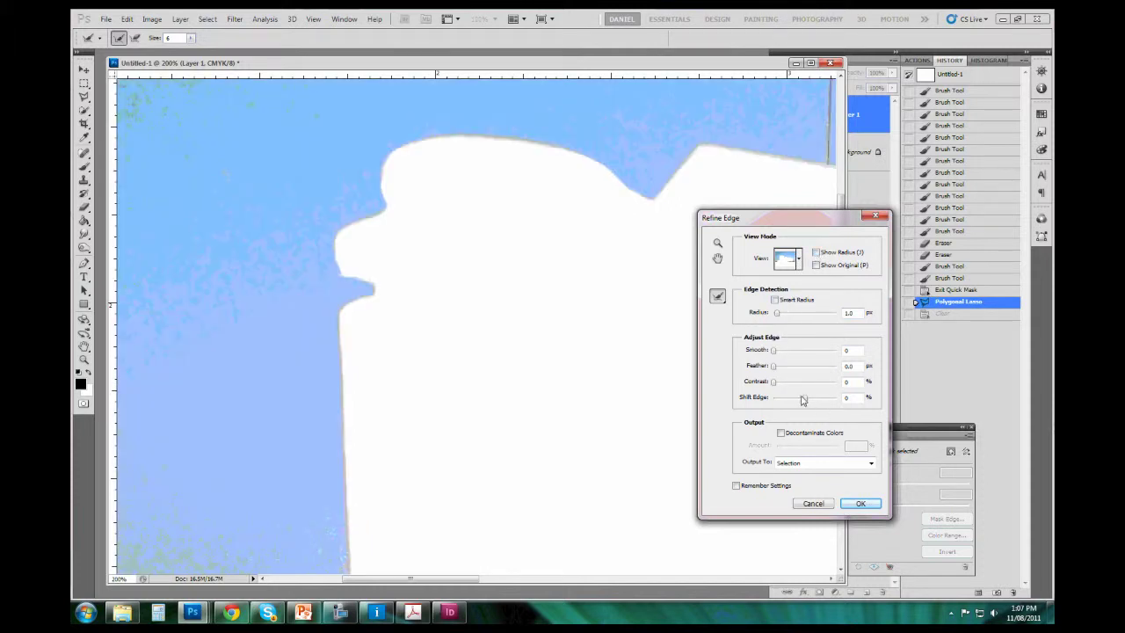
mouse_move(802, 400)
mouse_down()
mouse_move(783, 398)
mouse_move(821, 403)
mouse_up()
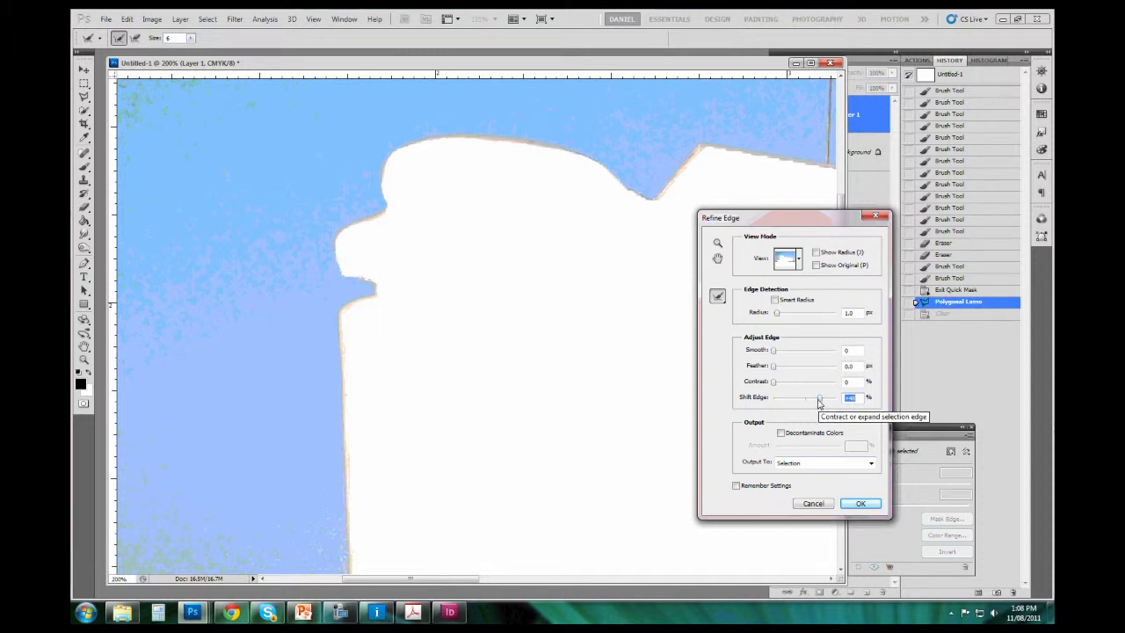
drag(818, 401, 790, 401)
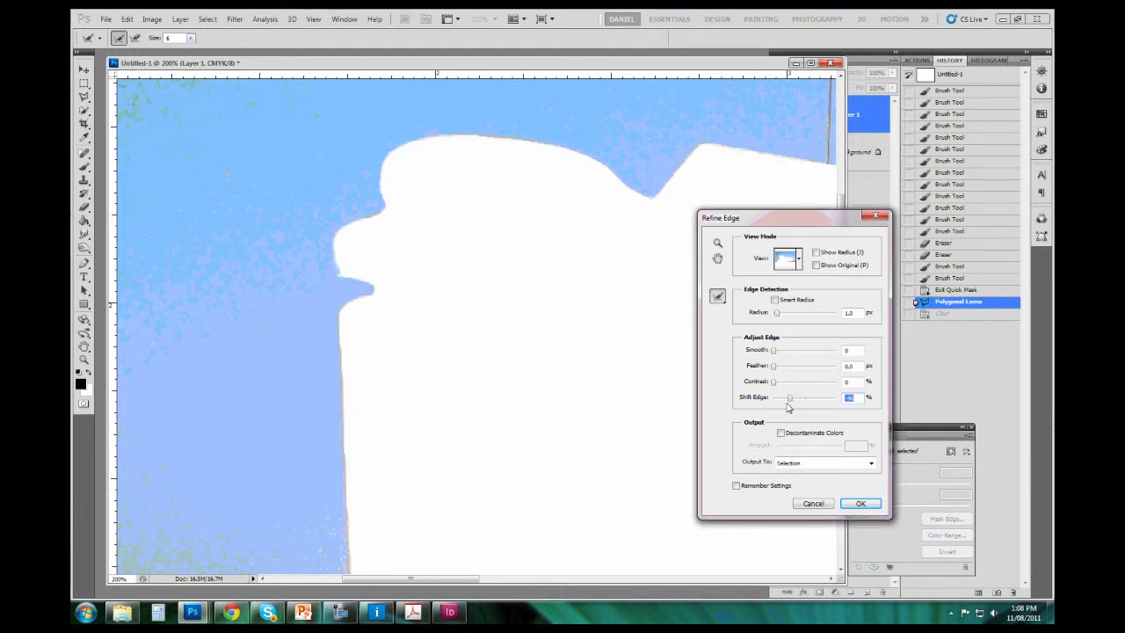
Step: Review the Output To options, keep Selection, and cancel Refine Edge
click(797, 463)
click(797, 464)
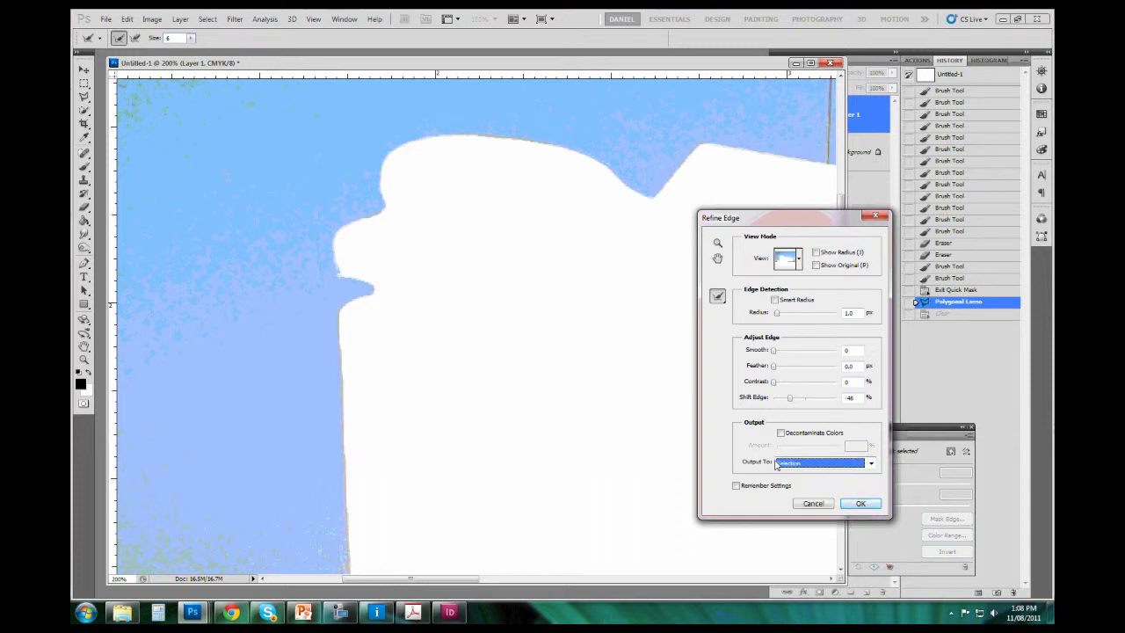
click(795, 464)
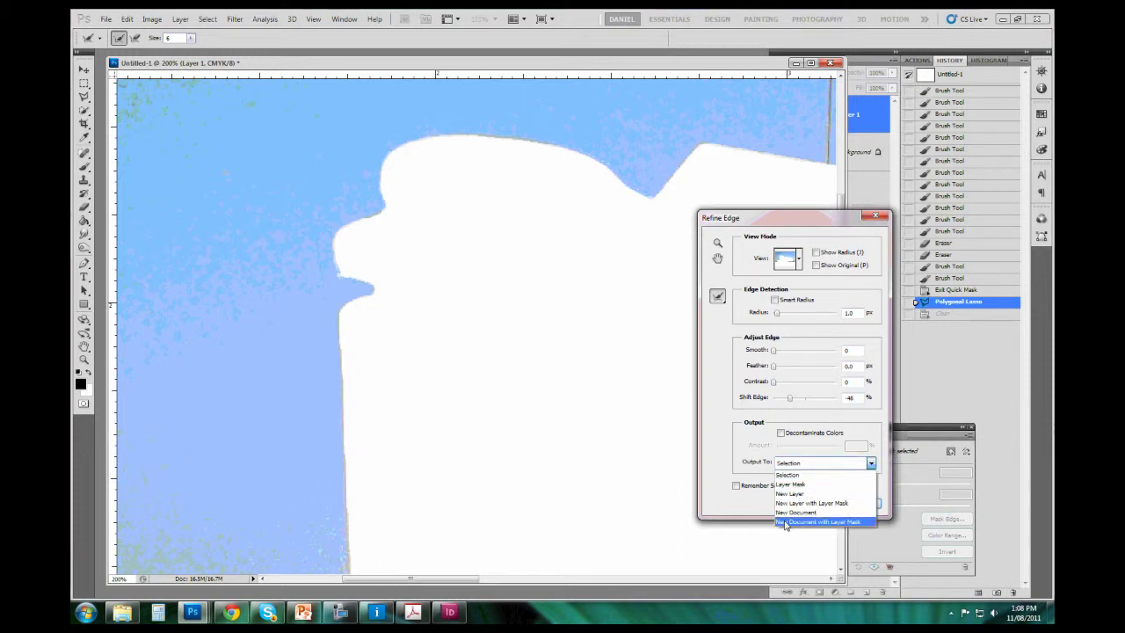
click(757, 464)
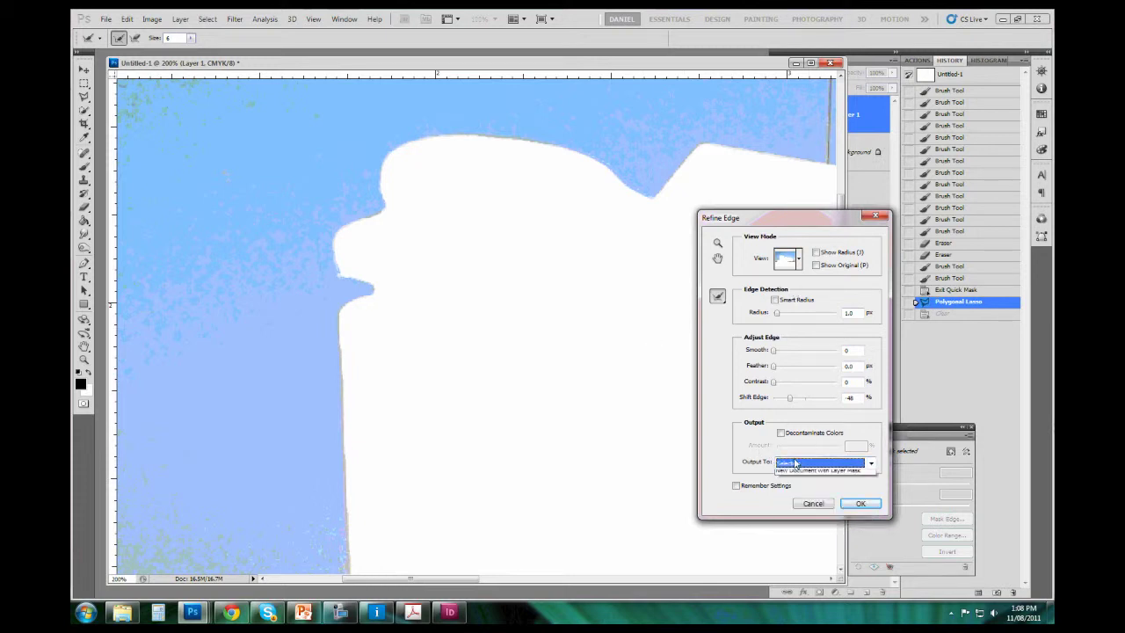
click(796, 466)
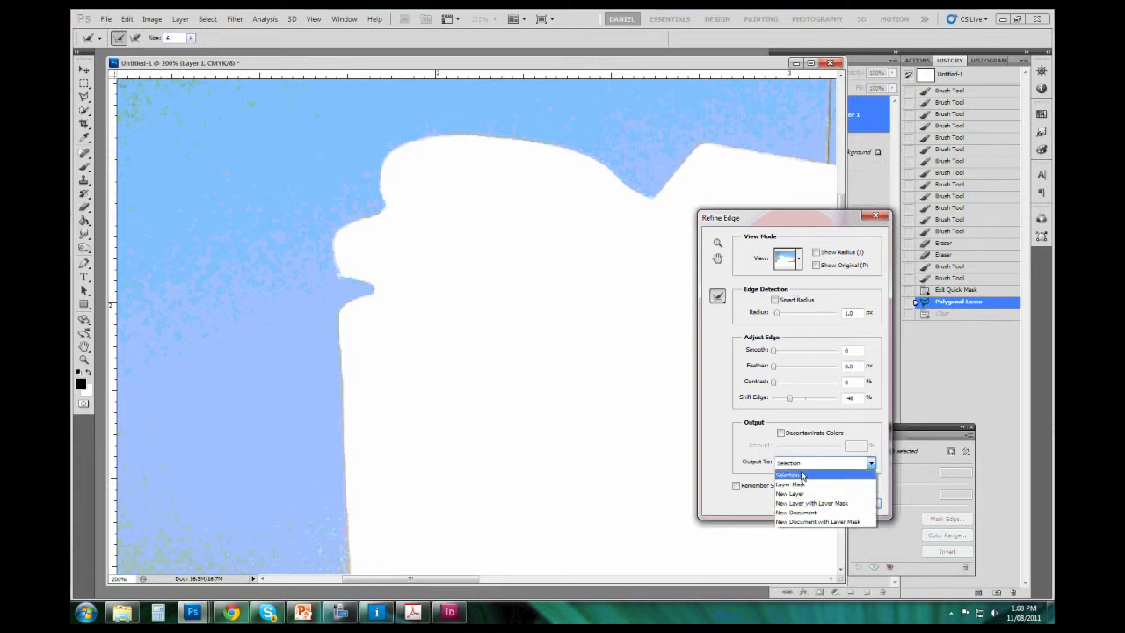
click(752, 462)
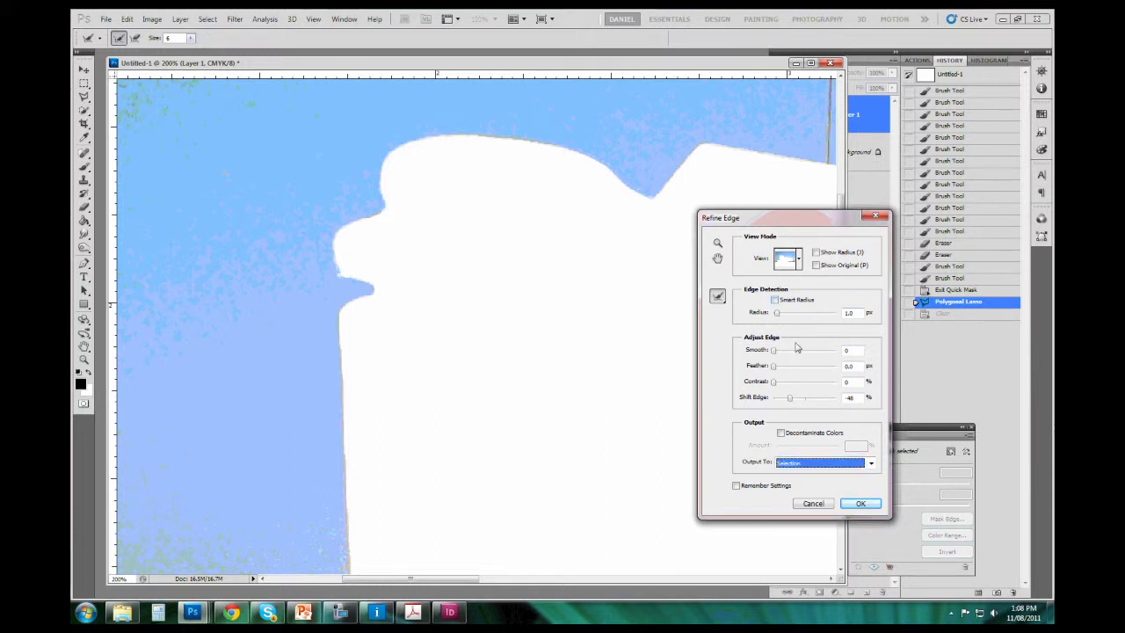
click(813, 503)
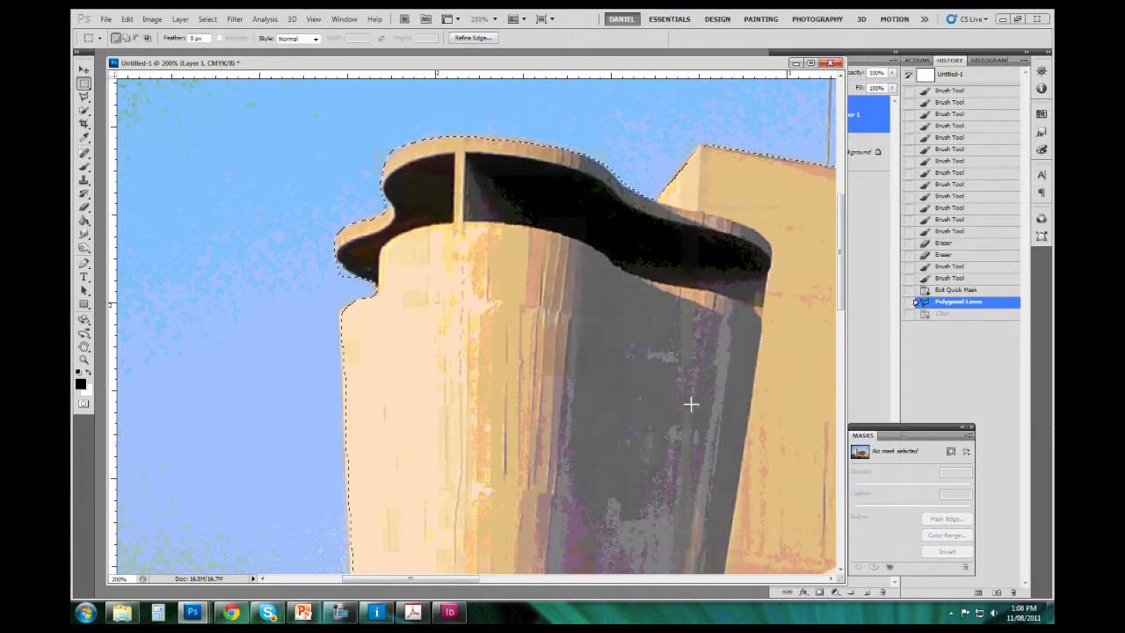
Step: Delete the selected sky from Layer 1 and deselect
key(ctrl+0)
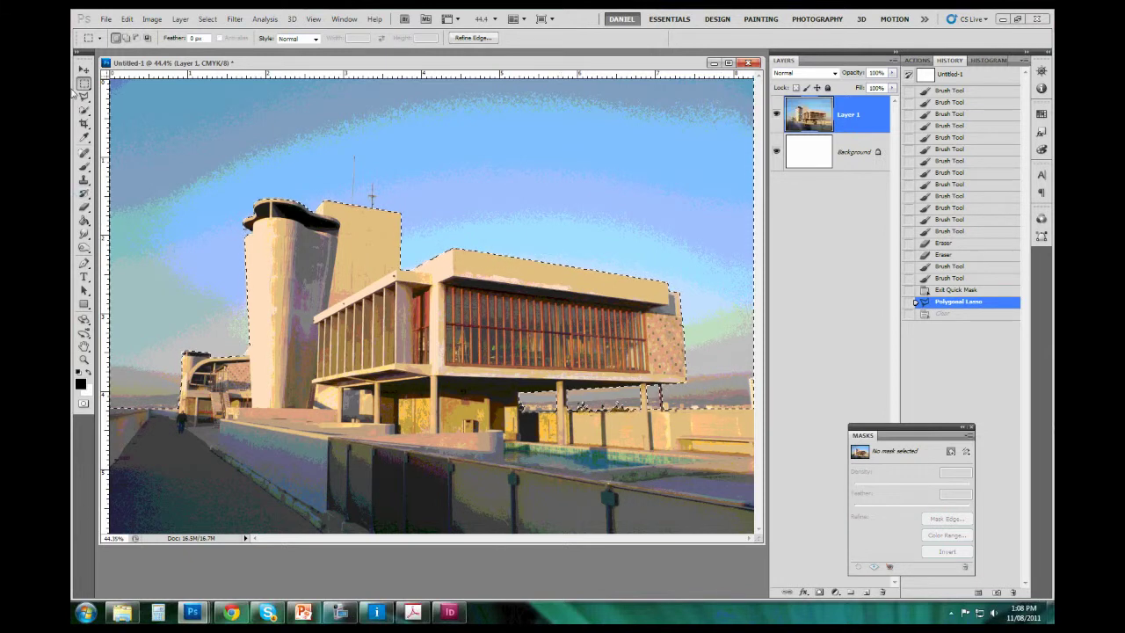
key(v)
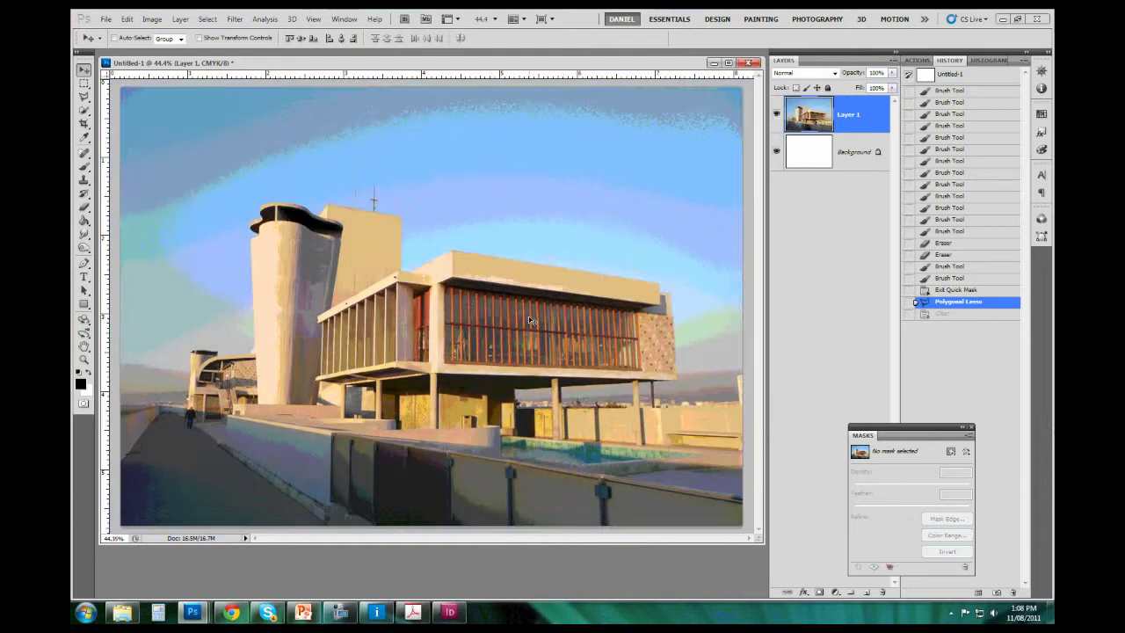
key(ctrl+minus)
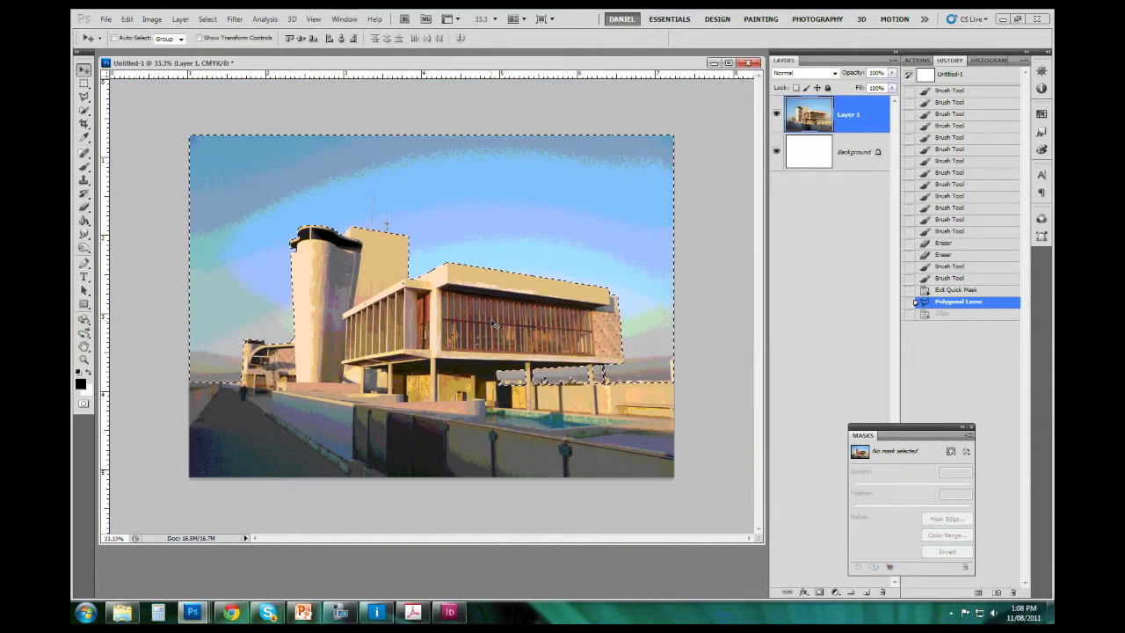
key(Delete)
key(ctrl+d)
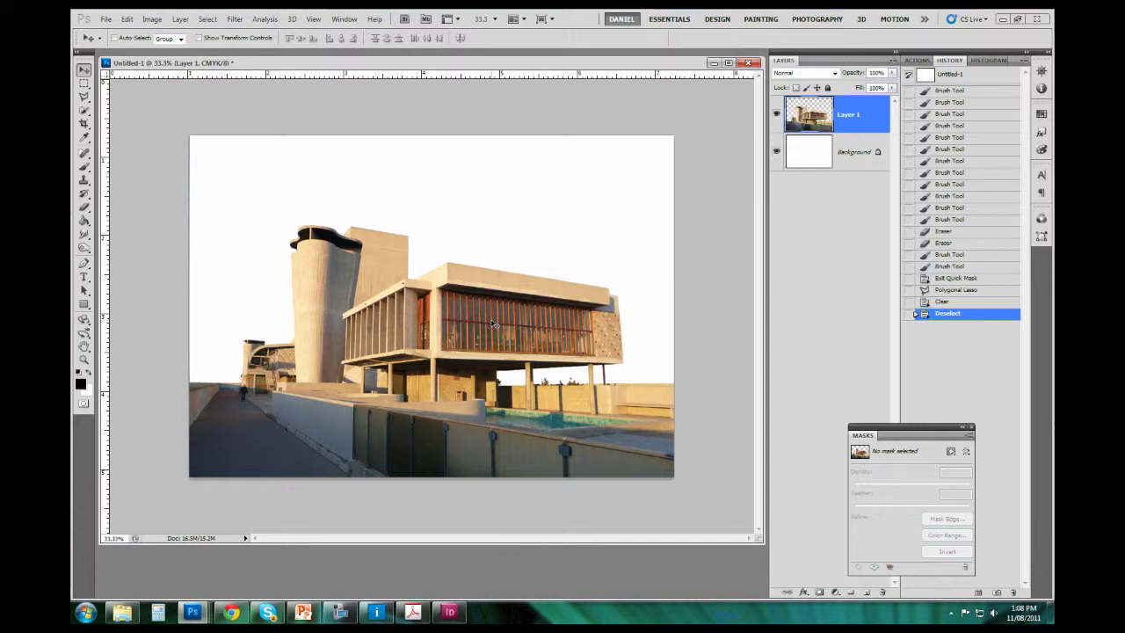
Step: Undo the deselection and the sky deletion on Layer 1
key(ctrl+alt+z)
key(ctrl+alt+z)
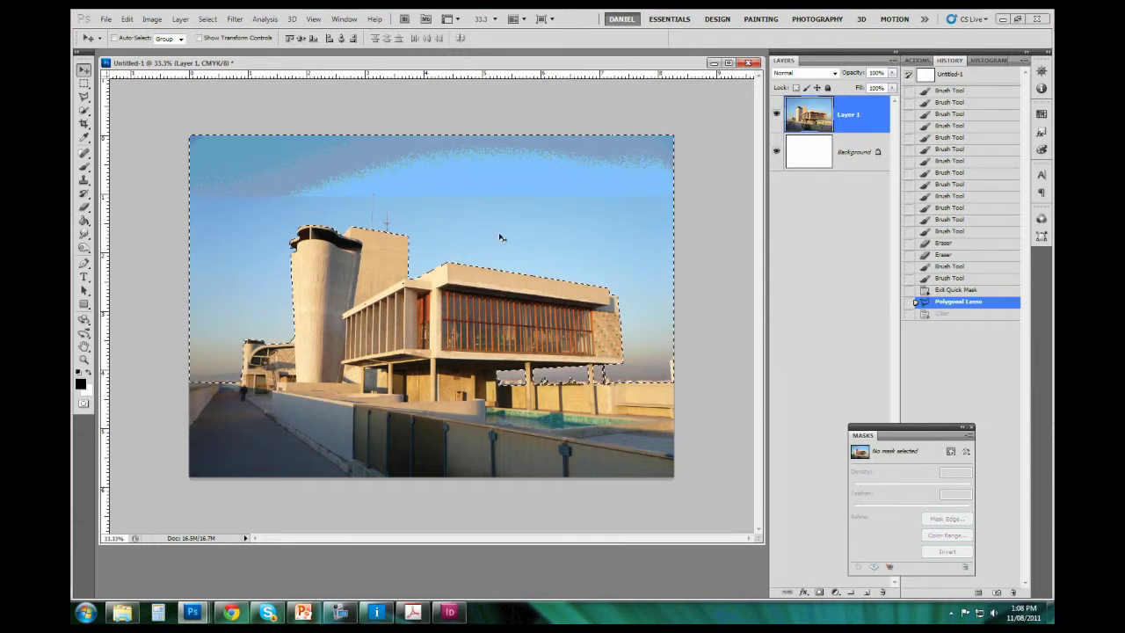
click(233, 18)
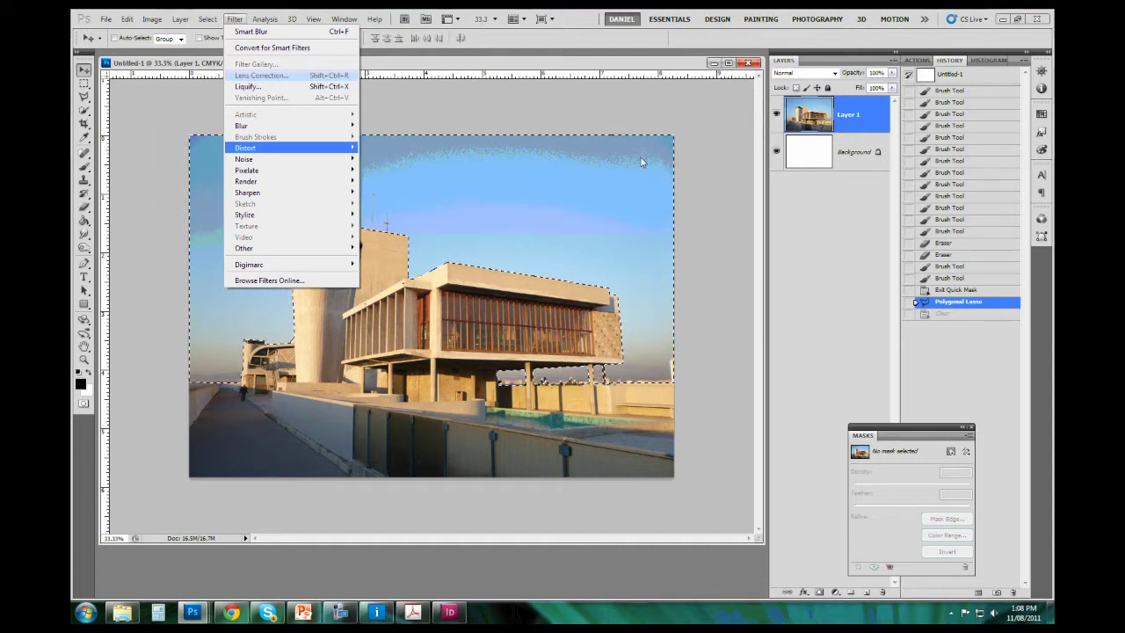
click(428, 90)
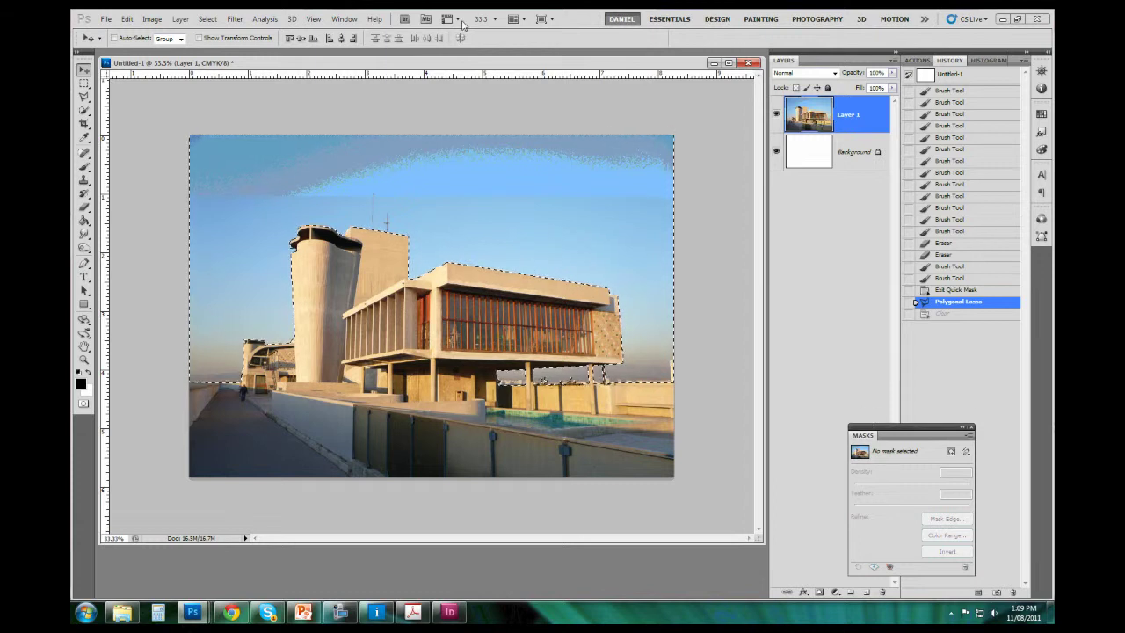
Step: Add a pixel mask to Layer 1 from the active sky selection using the Masks panel
click(314, 20)
mouse_move(344, 19)
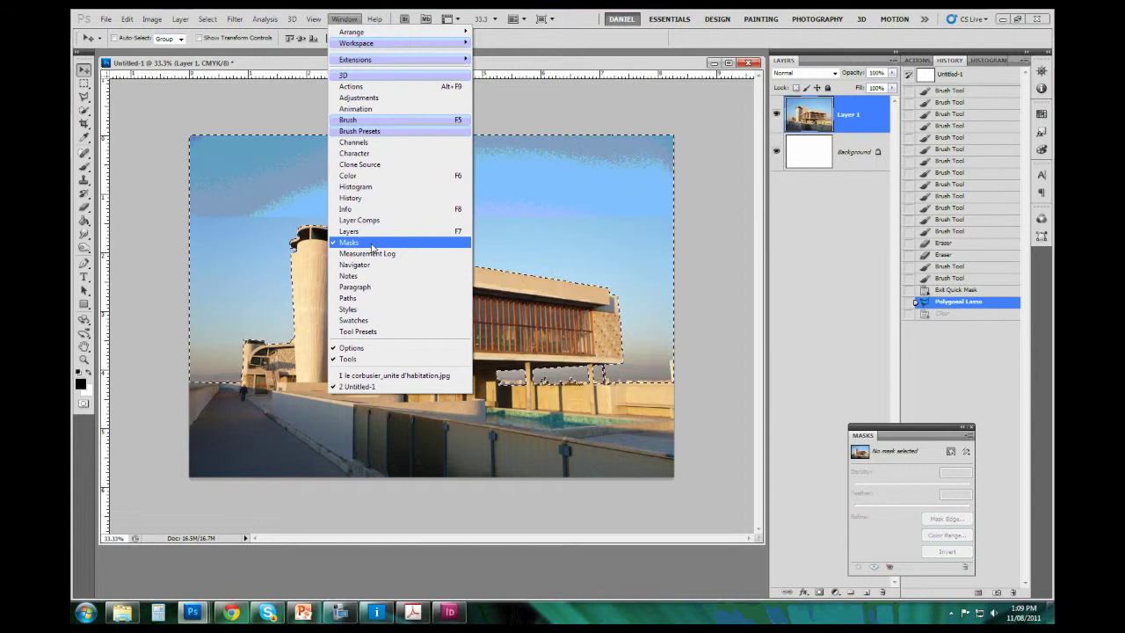
click(903, 435)
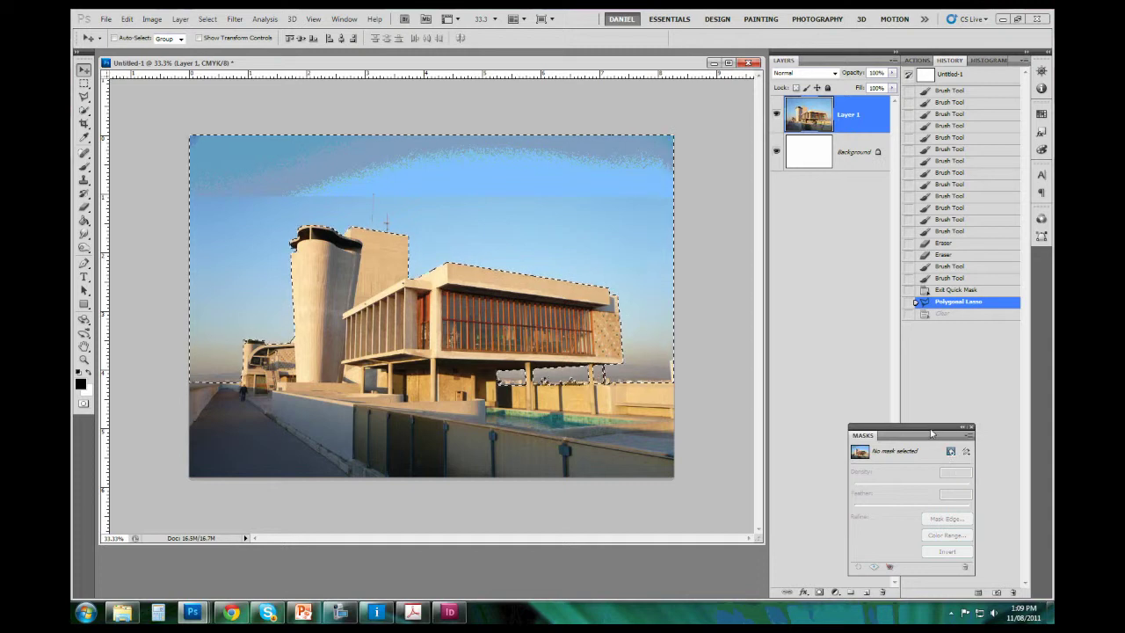
drag(935, 433, 859, 394)
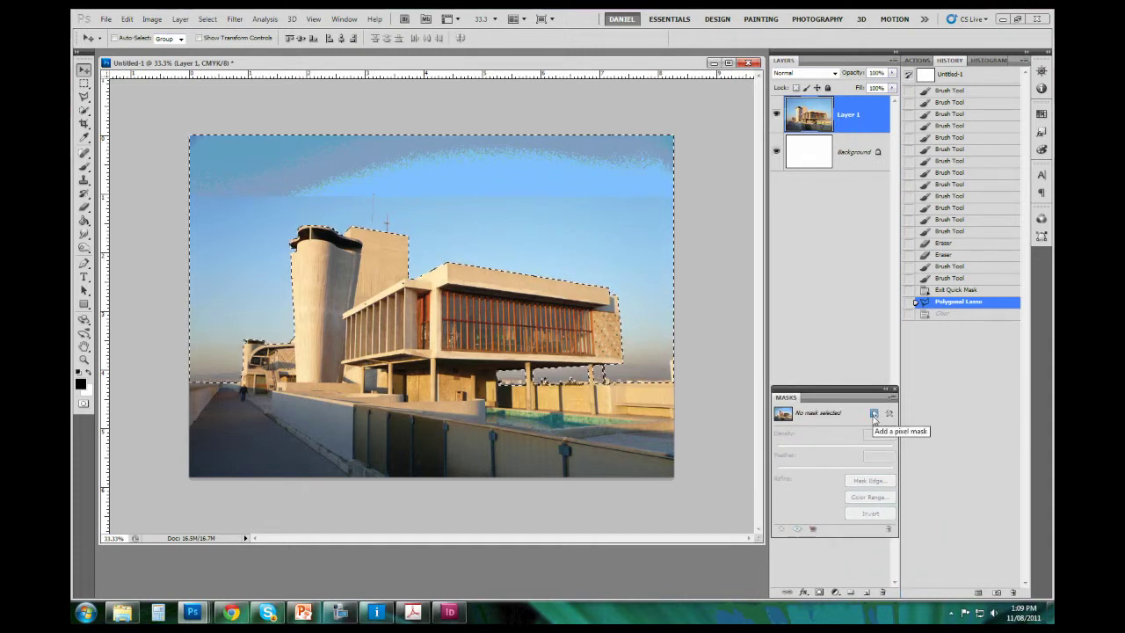
click(874, 417)
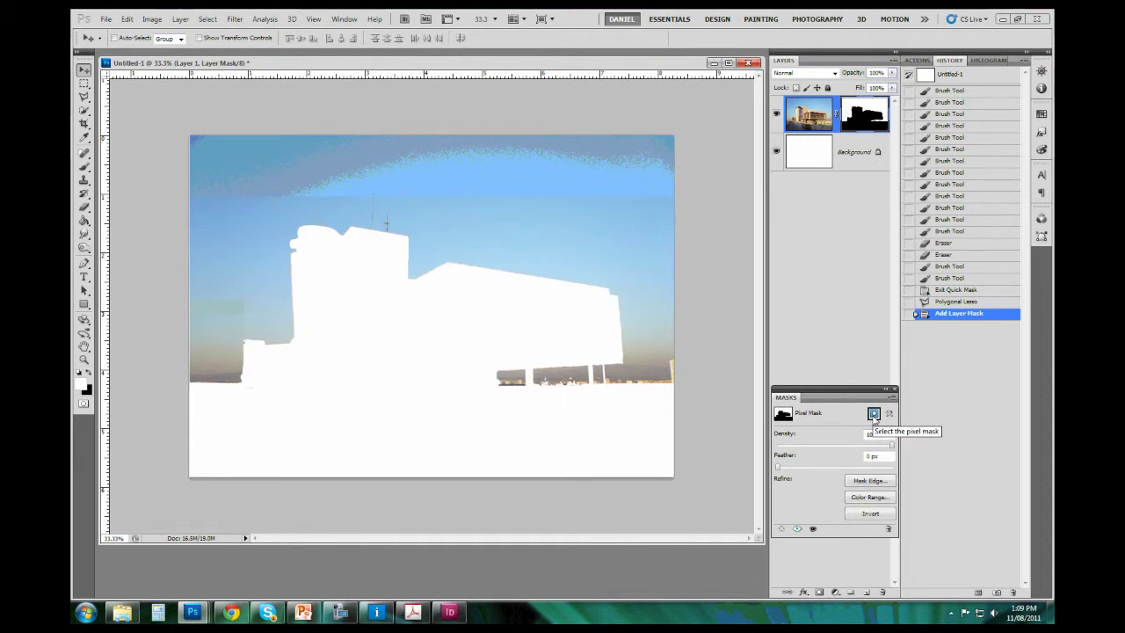
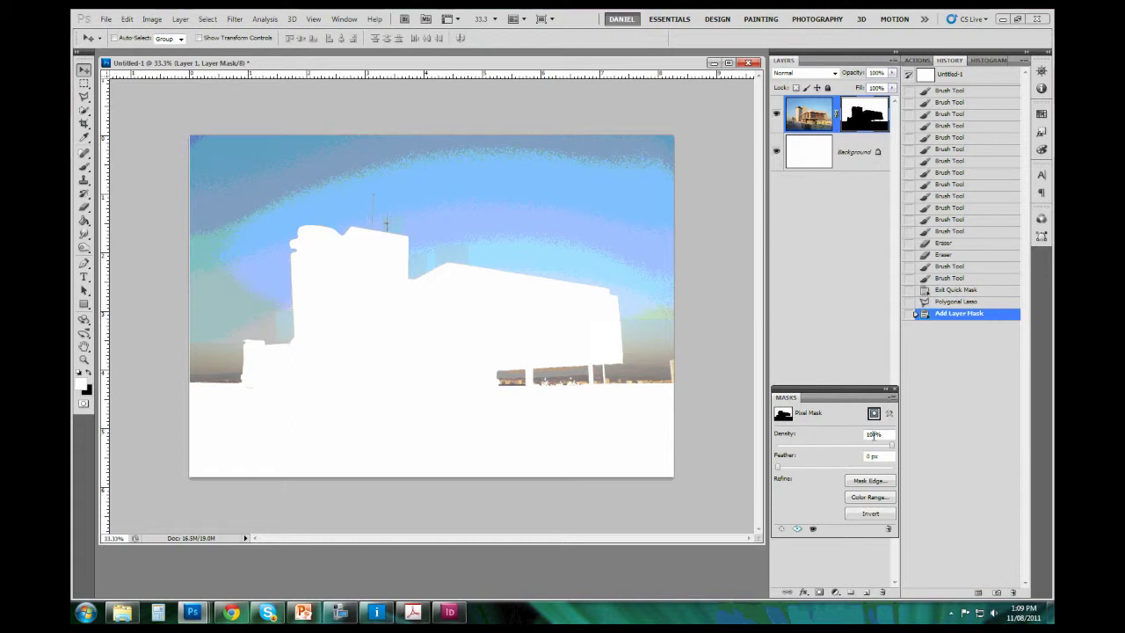
Step: Try a lower mask density, restore it to 100%, and try a 45 px mask feather before setting it to 1 px
drag(889, 449, 843, 446)
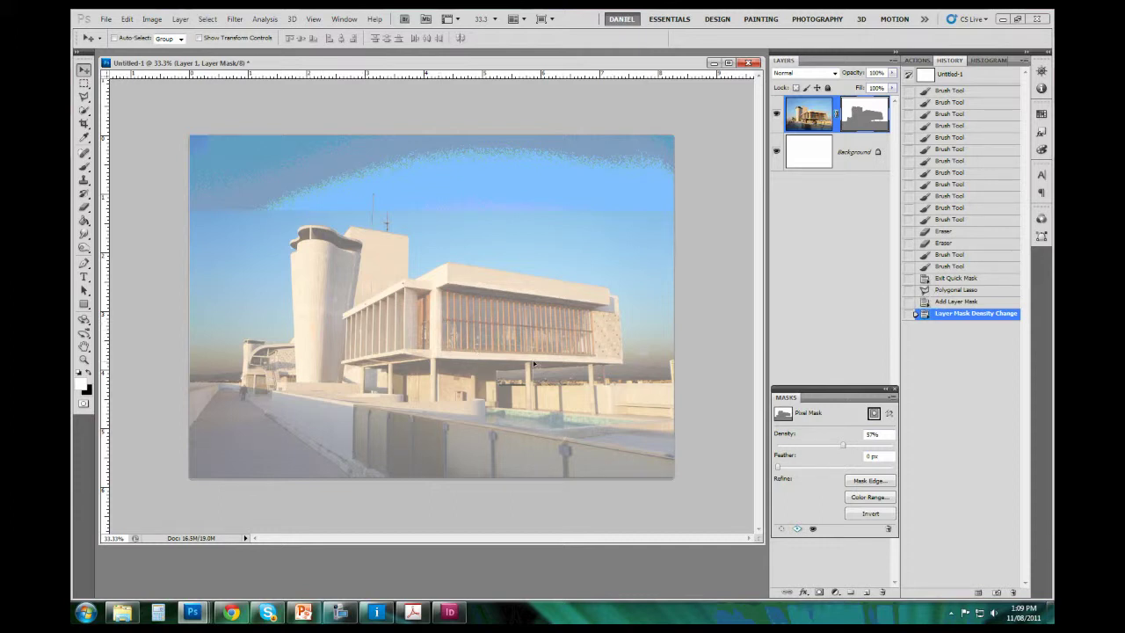
drag(842, 447, 893, 446)
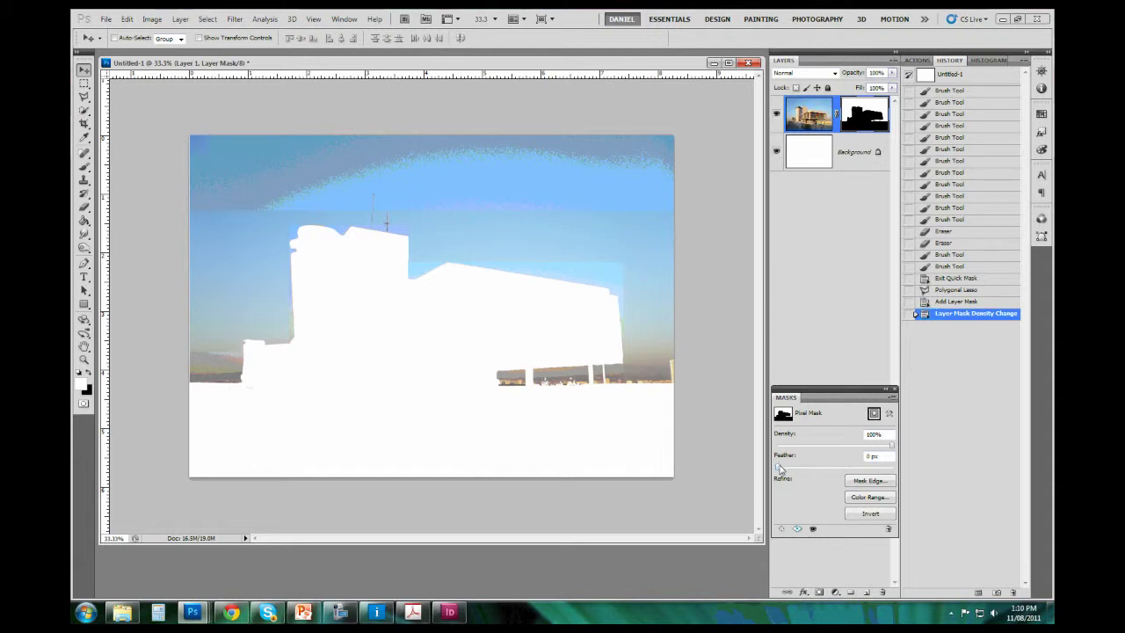
drag(779, 468, 849, 466)
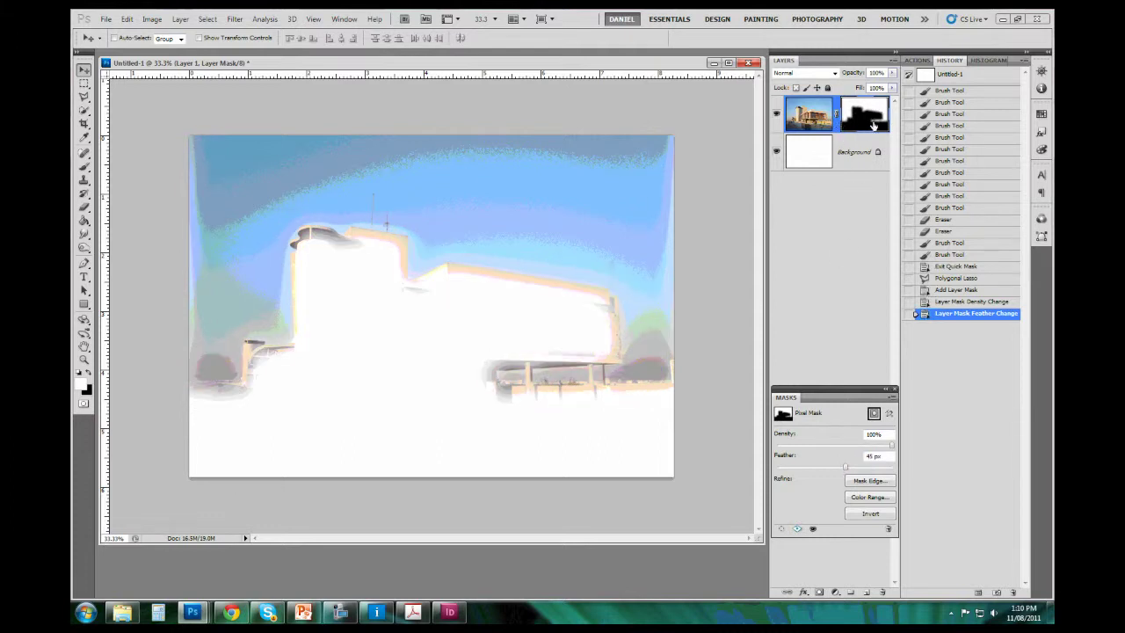
drag(845, 468, 796, 474)
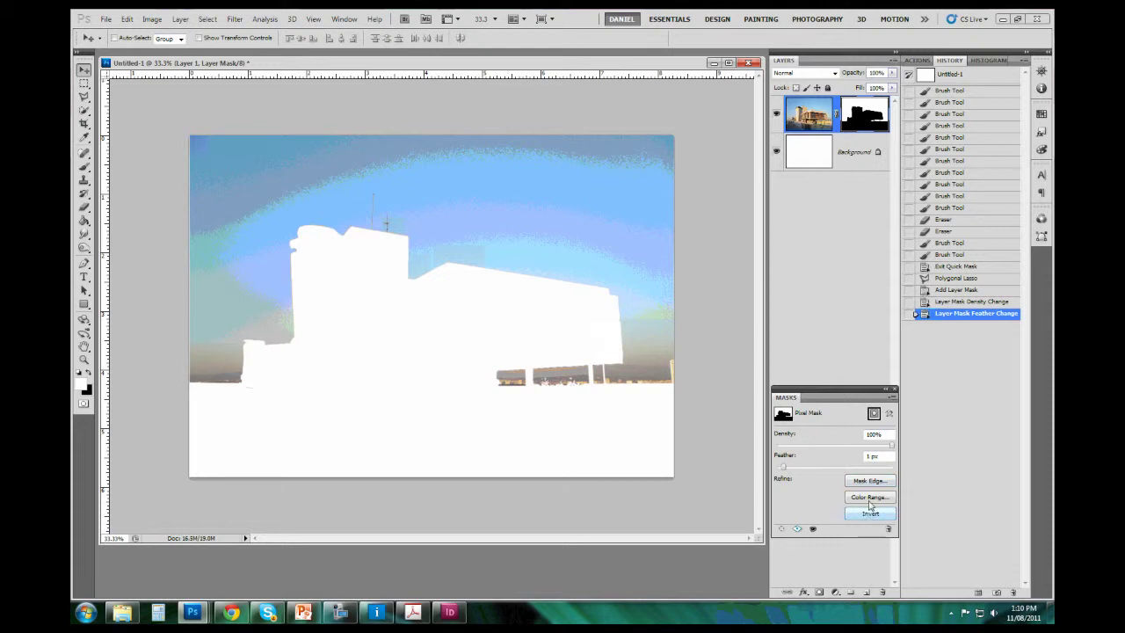
Step: Try Refine Mask with a 0.5 px radius, review its Output To options, and cancel
click(865, 482)
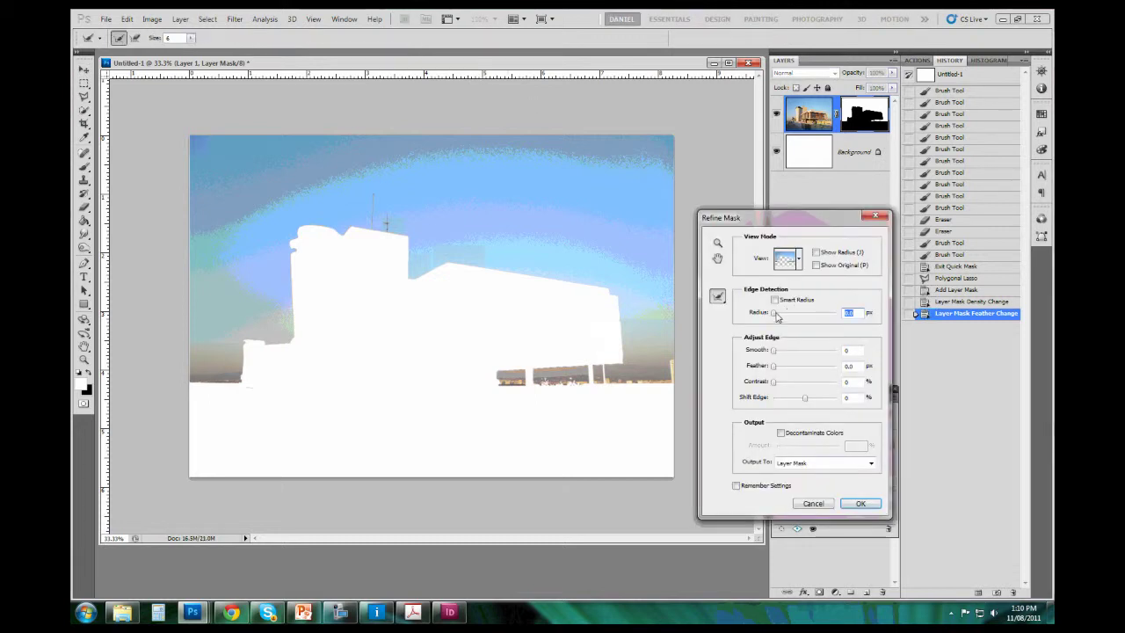
mouse_move(777, 316)
mouse_down()
mouse_move(787, 316)
mouse_move(775, 316)
mouse_up()
click(800, 466)
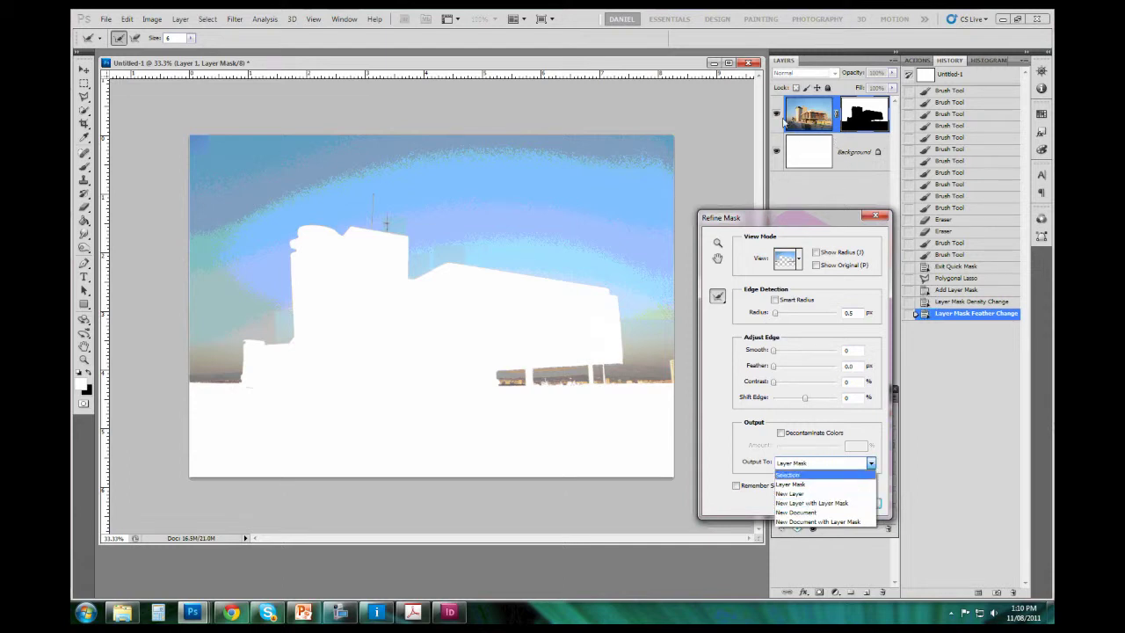
click(727, 394)
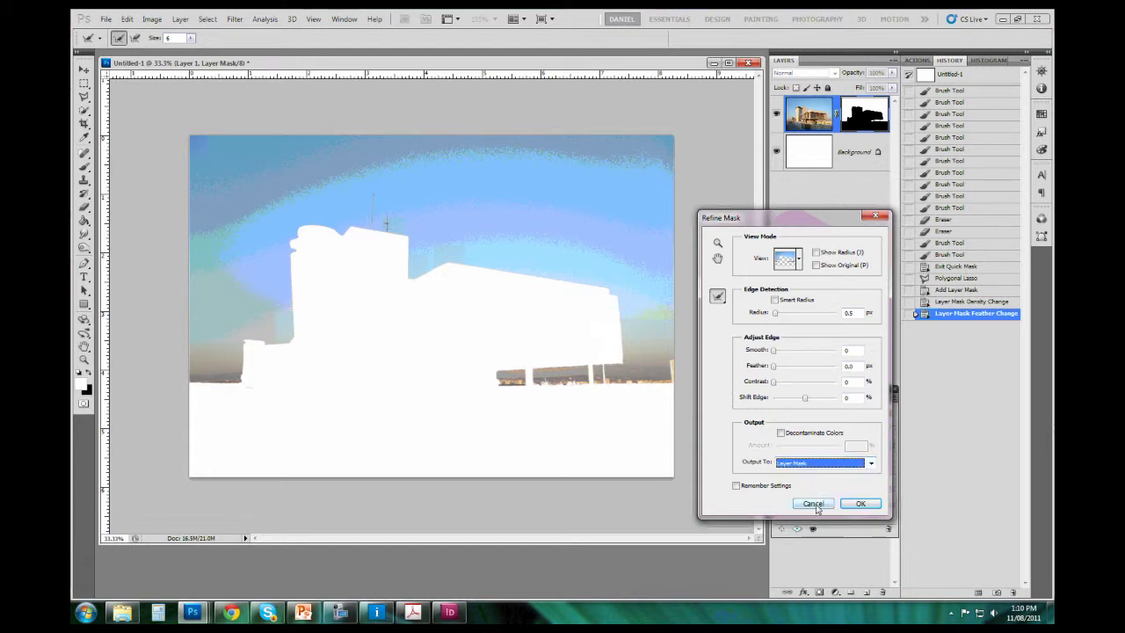
click(813, 503)
Step: Invert Layer 1's mask to hide the sky, and disable and re-enable the mask to compare
click(869, 514)
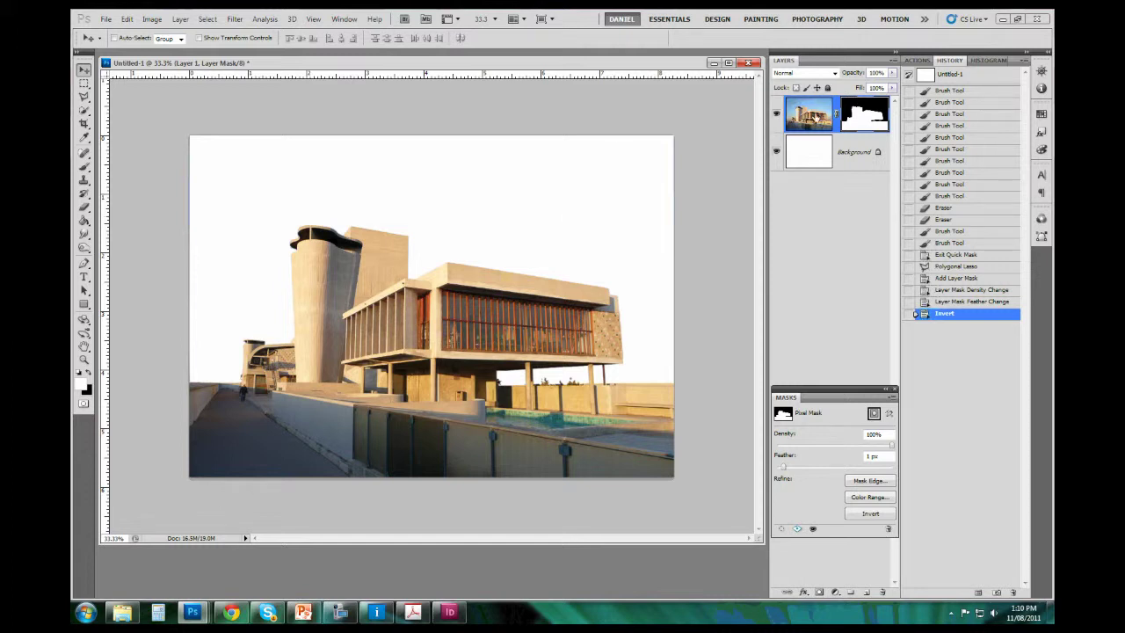
click(813, 530)
click(813, 530)
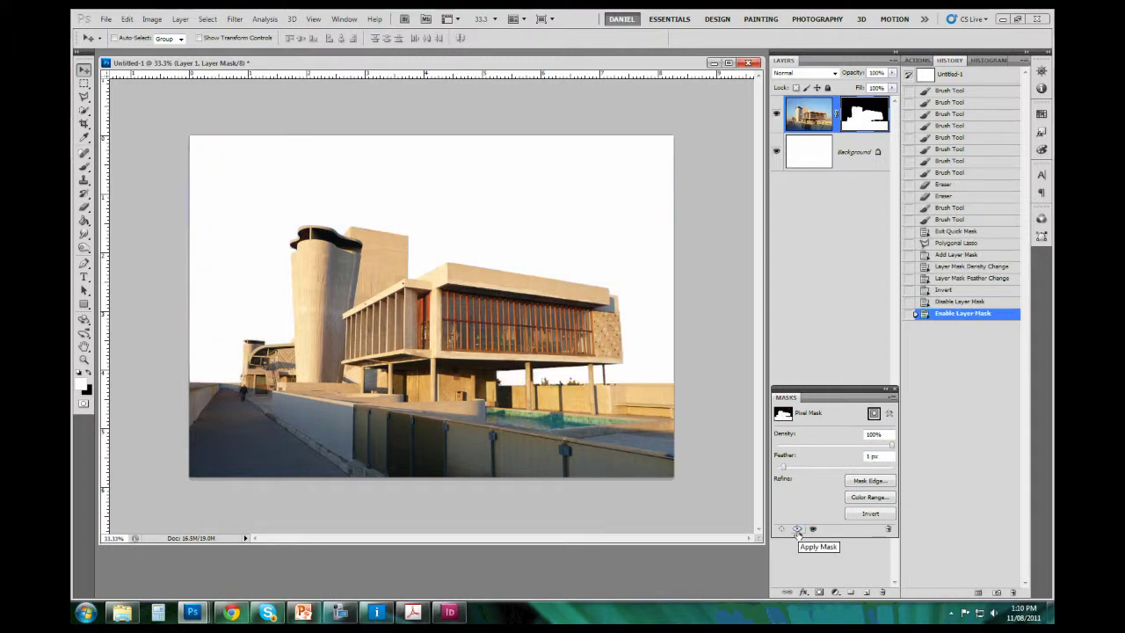
Step: Apply the mask permanently to Layer 1 and undo the application
click(797, 530)
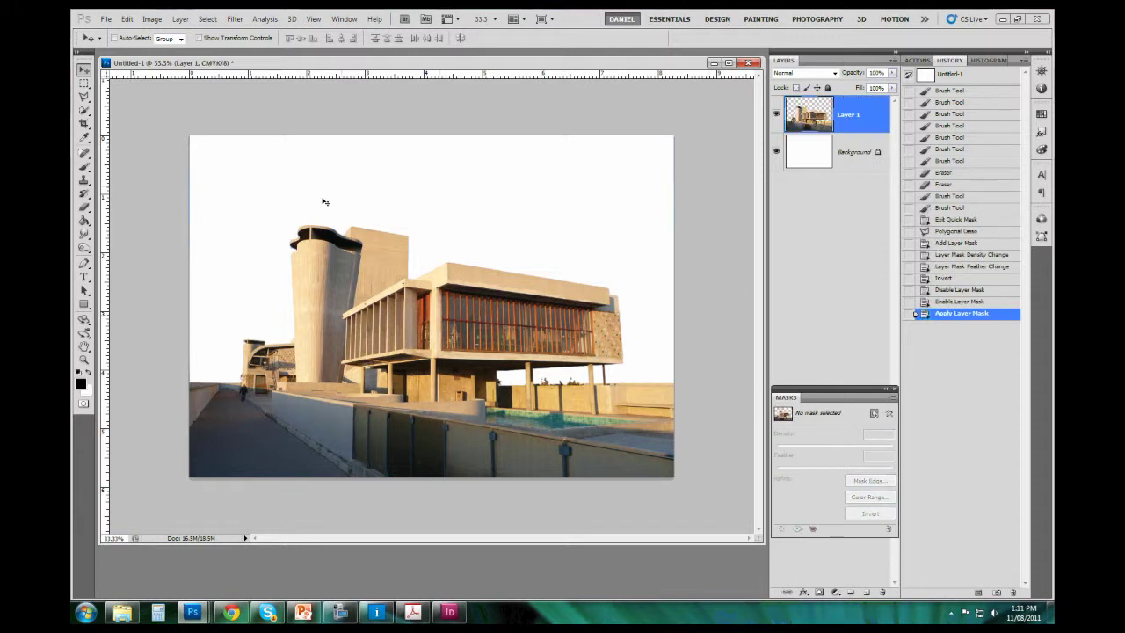
key(ctrl+z)
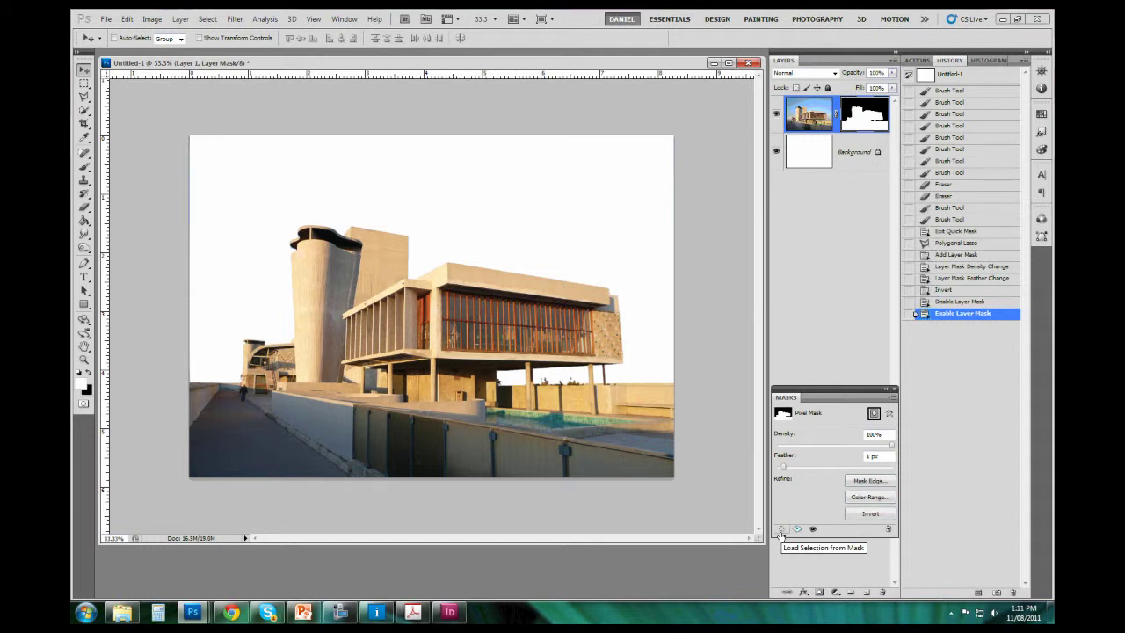
Step: Close the Masks panel and make Layer 1's mask the active target instead of its image
drag(822, 388, 833, 370)
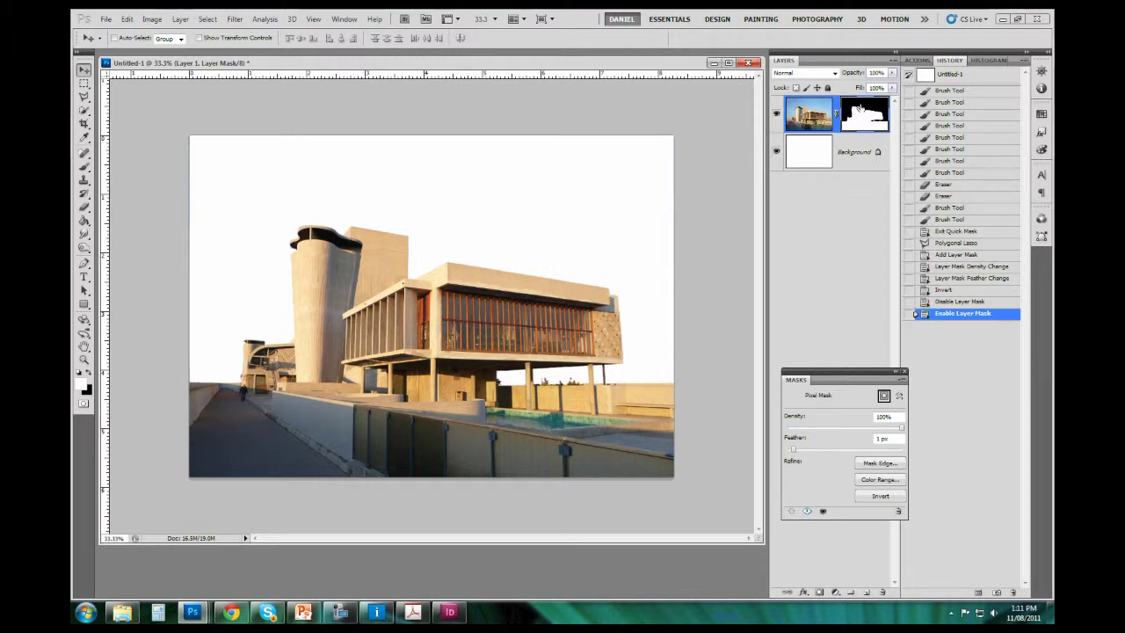
click(903, 371)
click(816, 114)
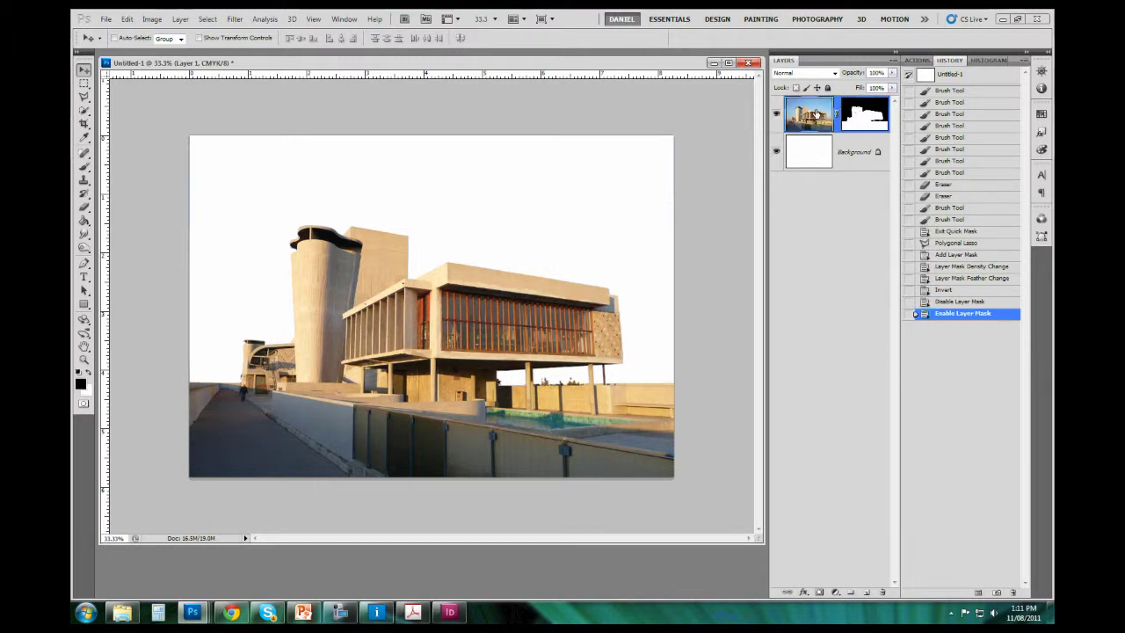
click(869, 115)
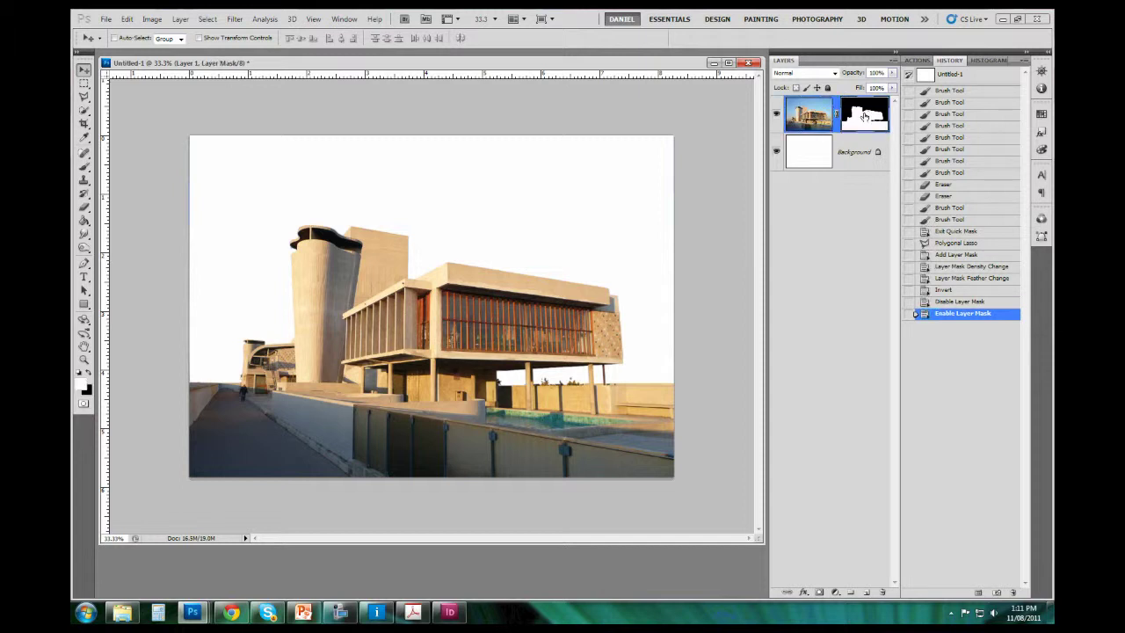
Step: Soften Layer 1's mask edge with a Gaussian Blur of 1.5 pixels radius
key(ctrl+plus)
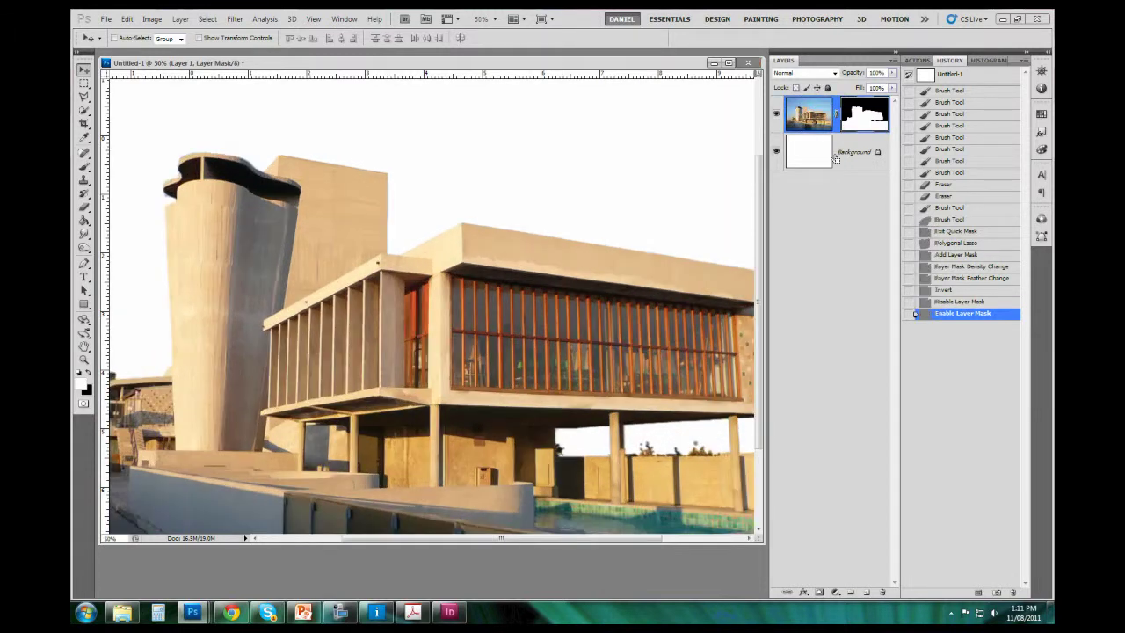
key(ctrl+plus)
key(ctrl+plus)
key(ctrl+plus)
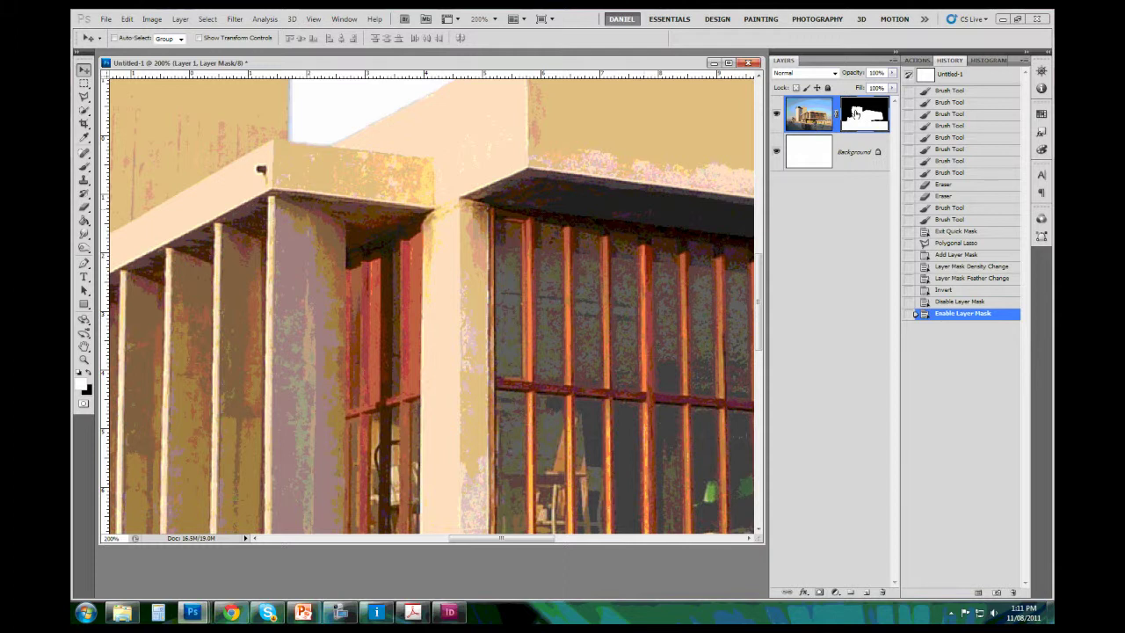
click(235, 19)
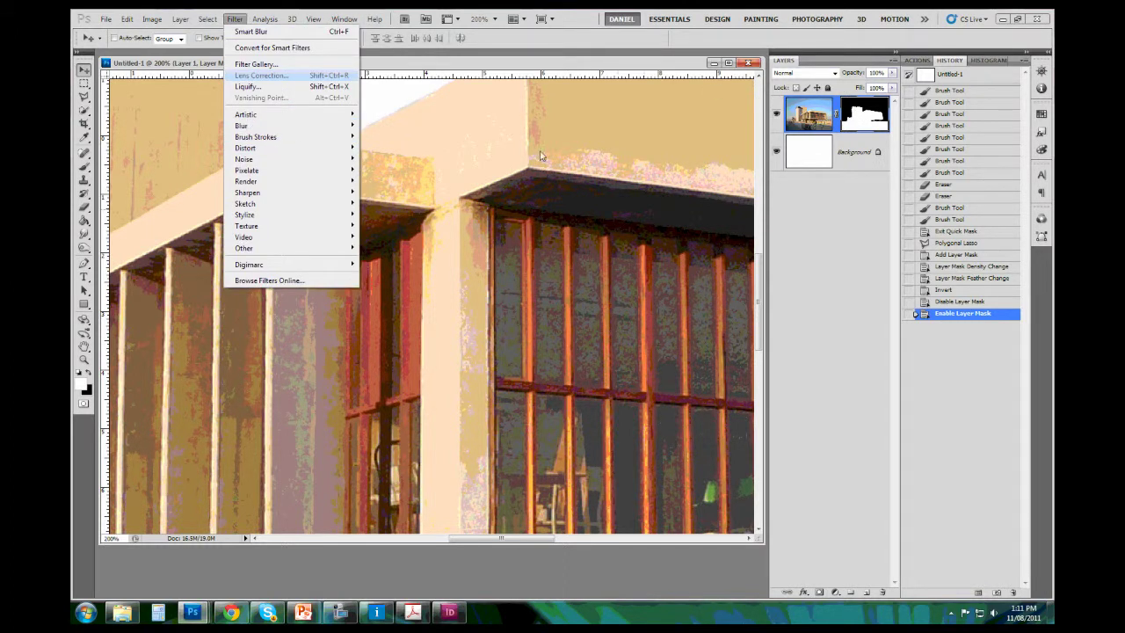
mouse_move(290, 148)
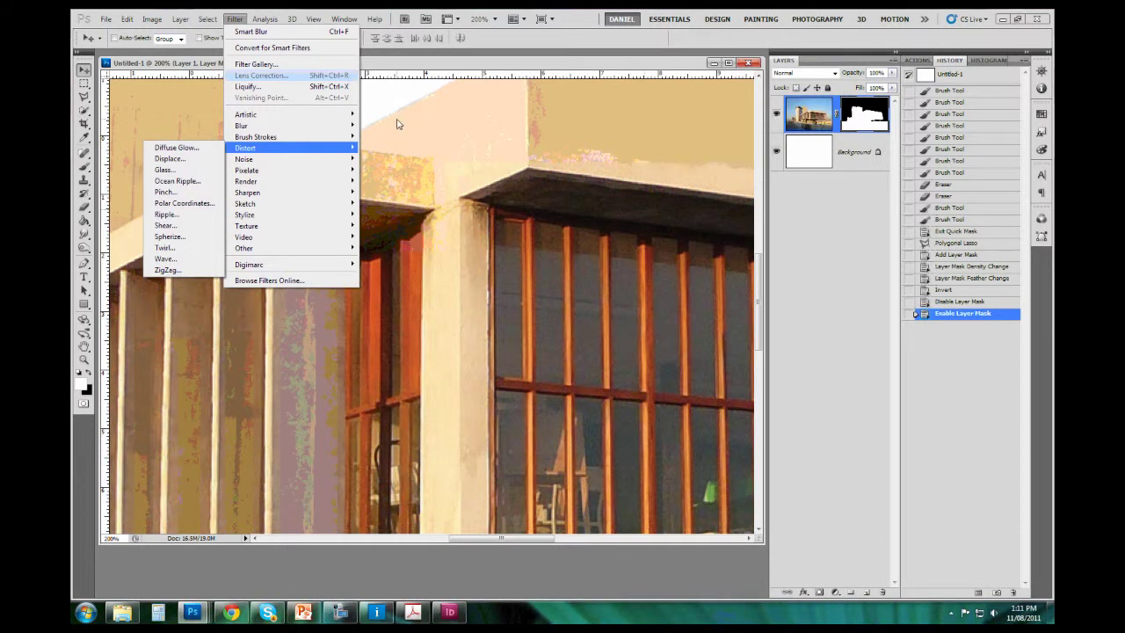
click(422, 176)
scroll(422, 176, up, 5)
click(235, 18)
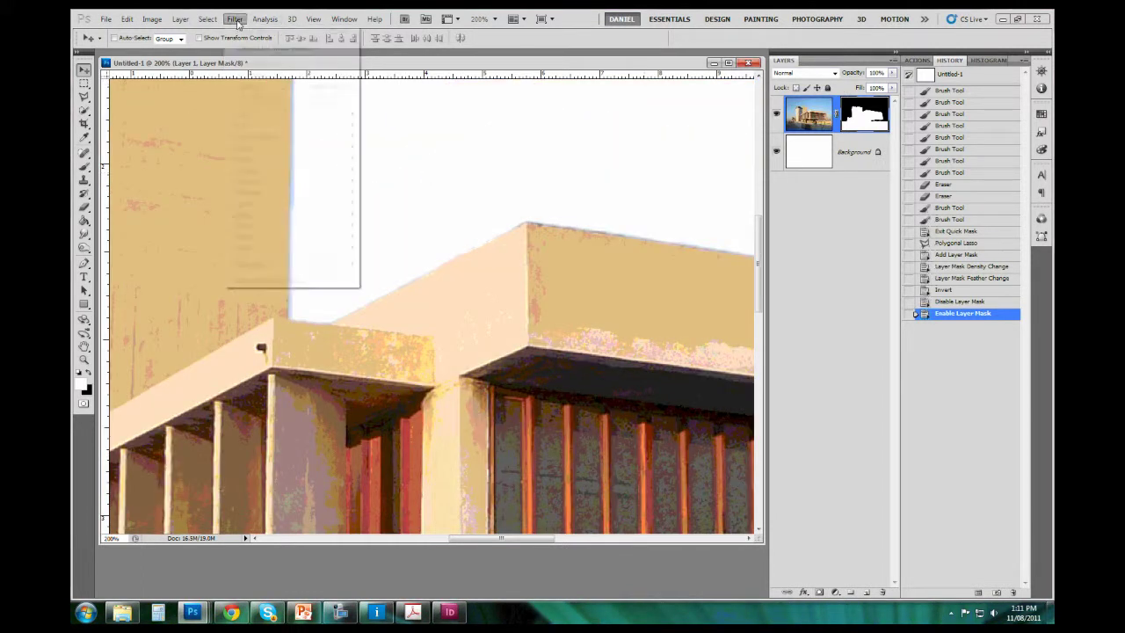
mouse_move(281, 129)
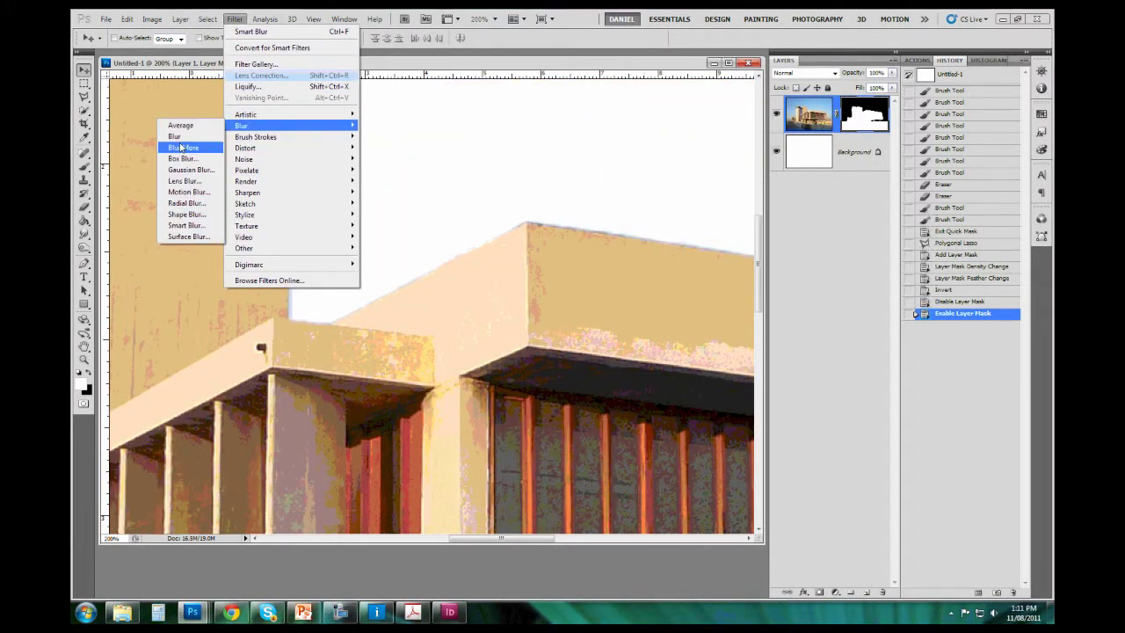
click(189, 169)
drag(355, 161, 553, 319)
click(528, 456)
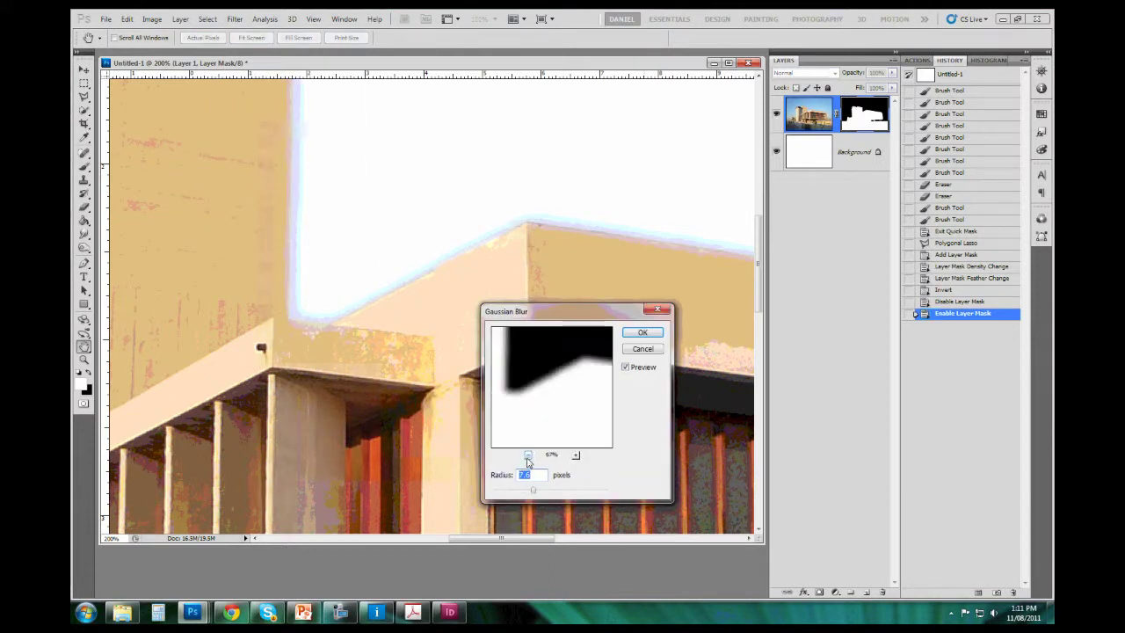
click(575, 456)
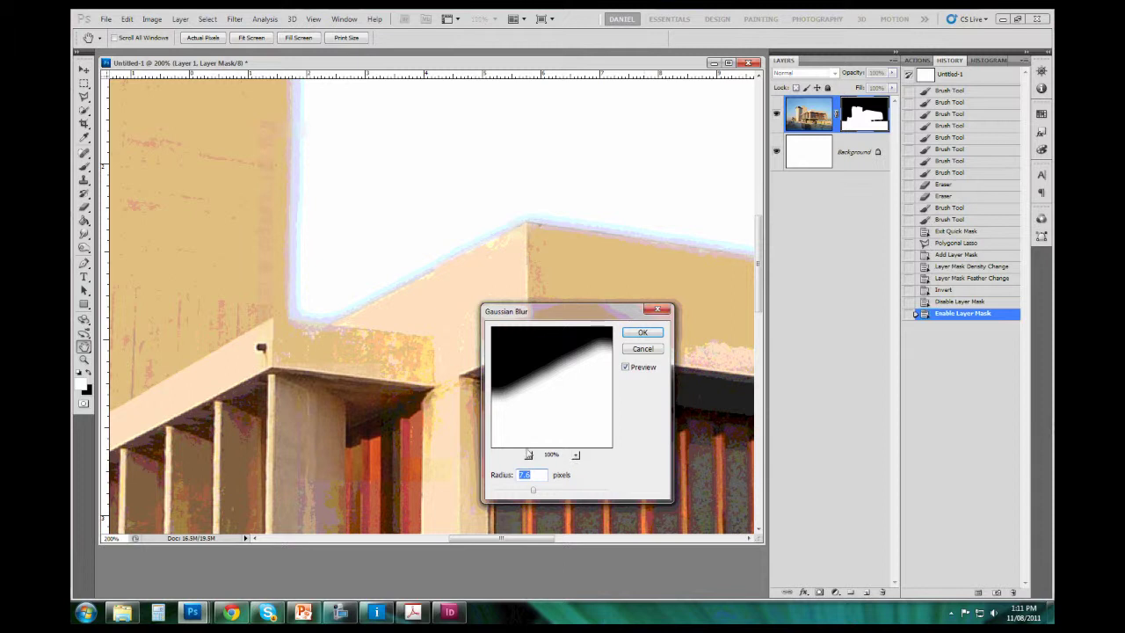
click(528, 455)
drag(533, 490, 504, 494)
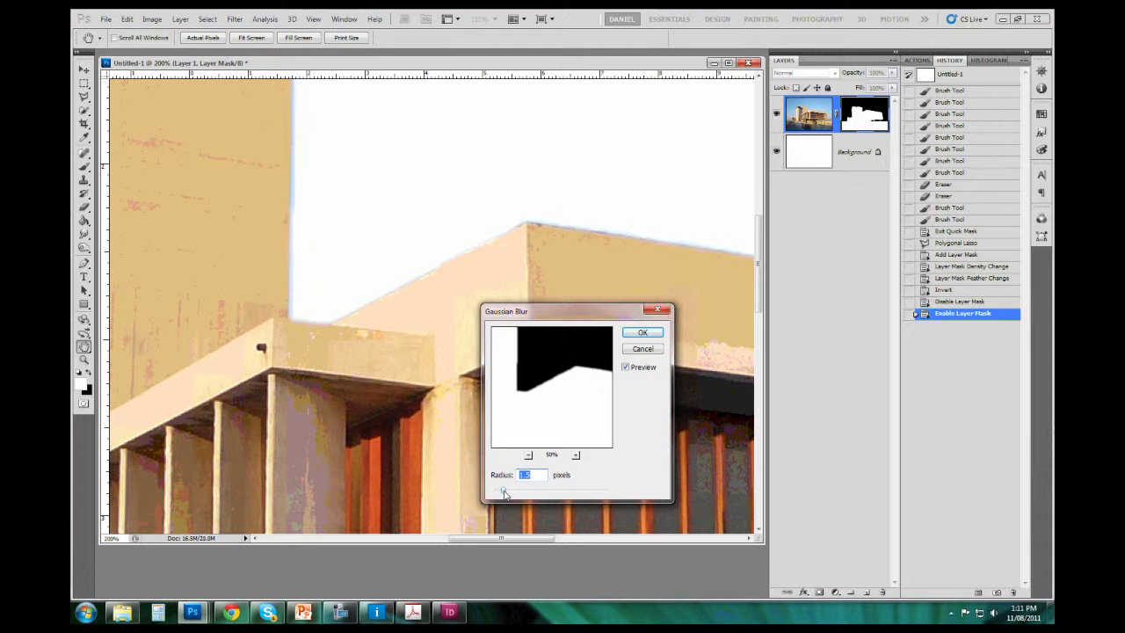
click(643, 333)
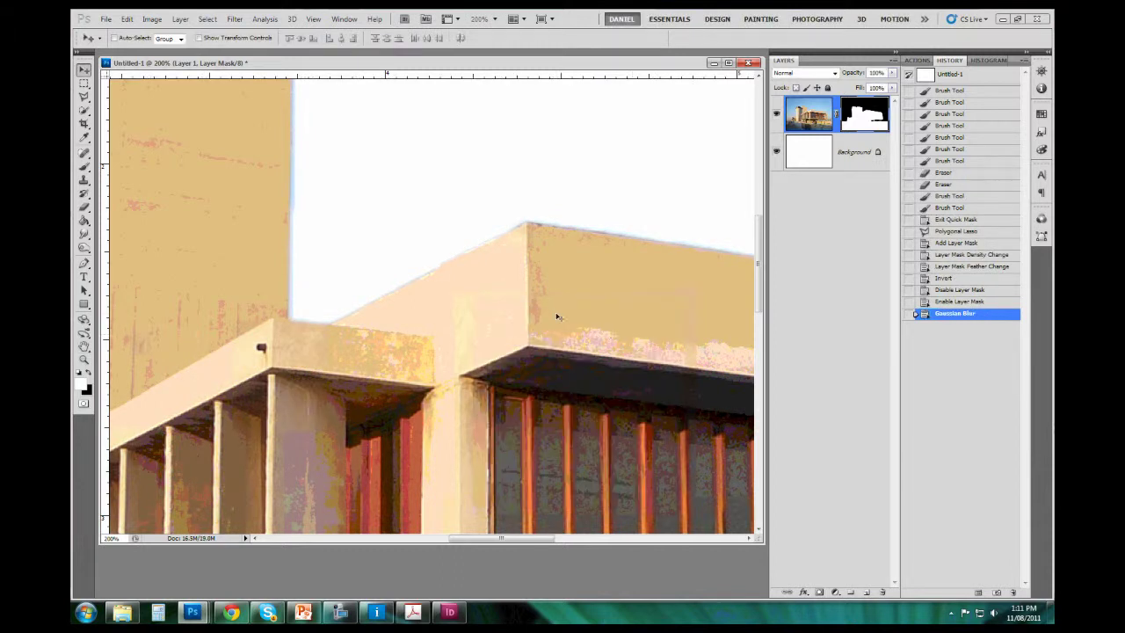
Step: Deselect Layer 1 so that no layer is active
key(ctrl+minus)
key(ctrl+minus)
key(ctrl+minus)
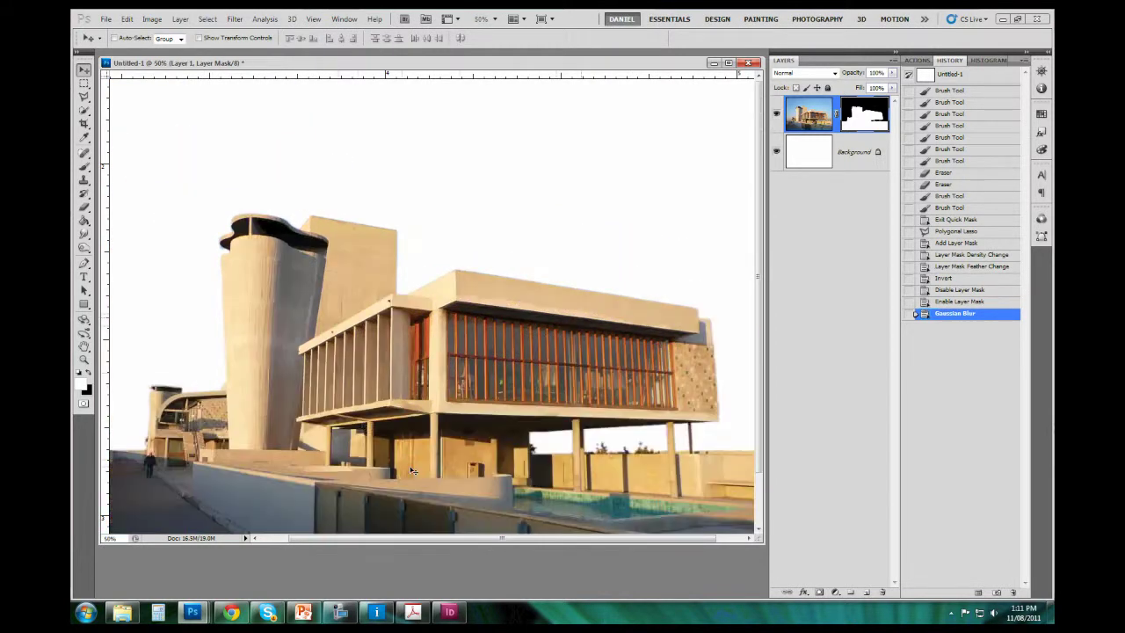
key(ctrl+minus)
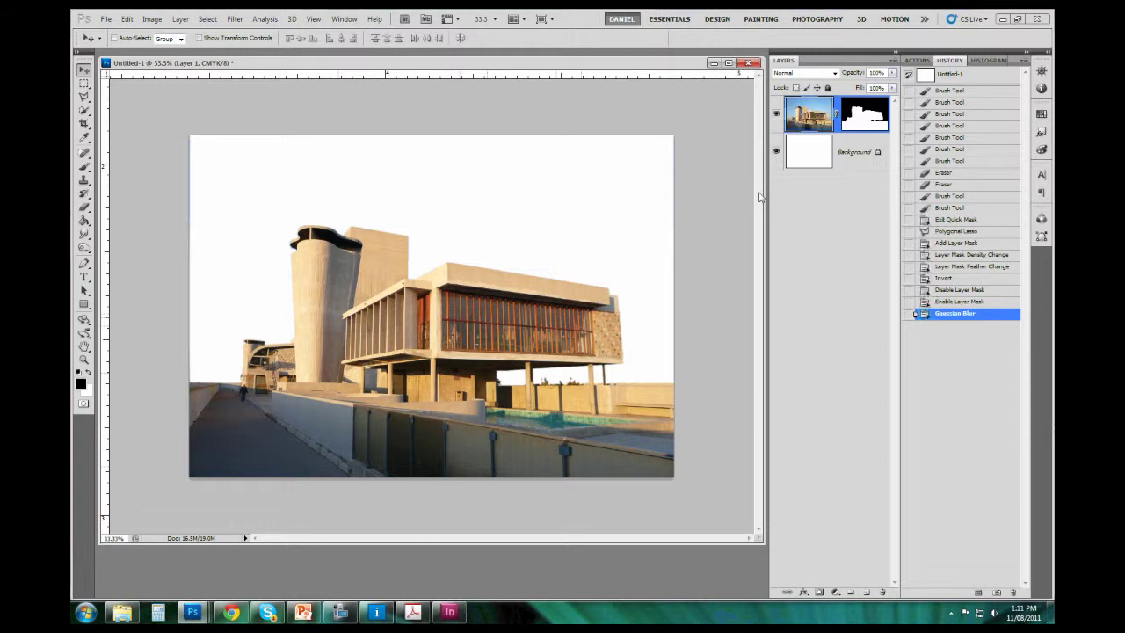
click(815, 273)
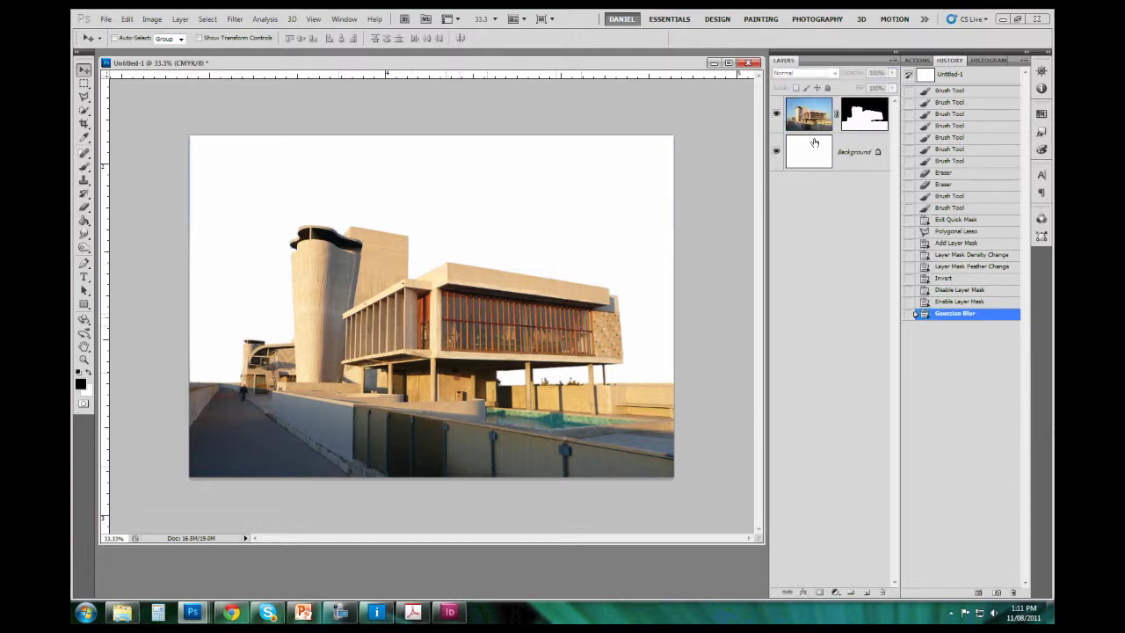
Step: Add a new empty layer and place it between the masked building layer and the Background
click(866, 593)
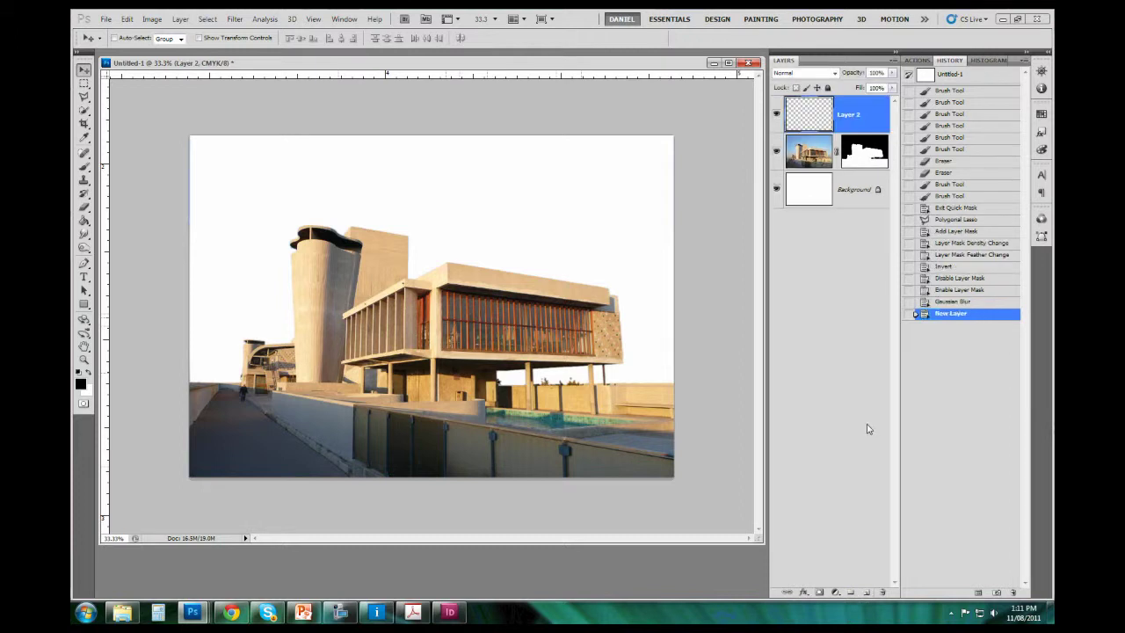
drag(823, 114, 837, 168)
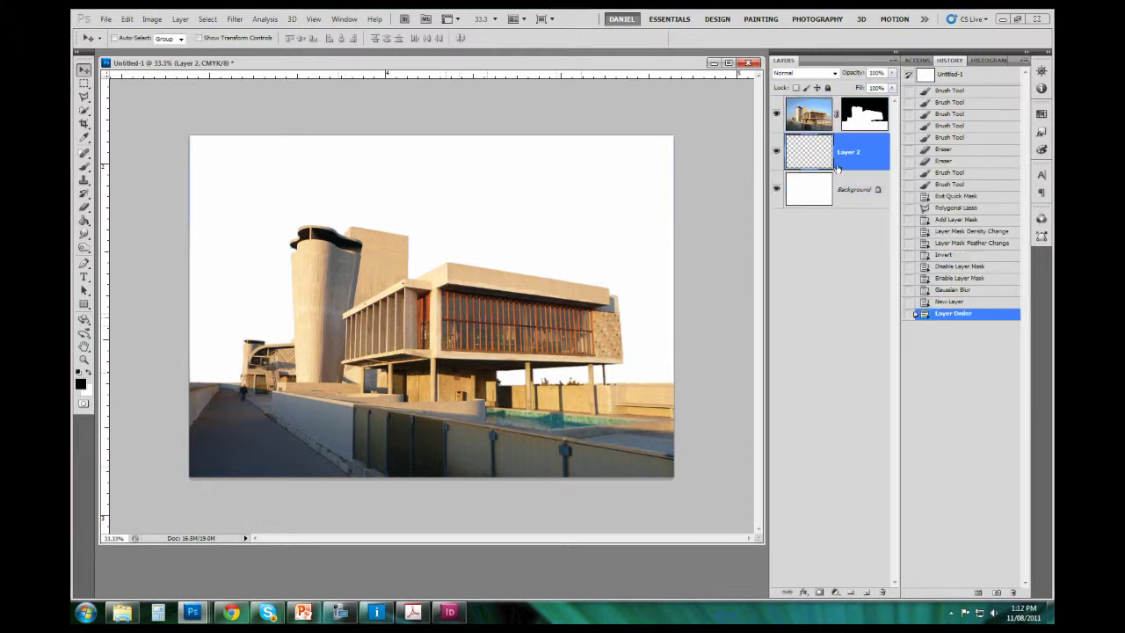
Step: Fill the new layer with a linear grey-to-transparent gradient running from the canvas's upper edge down to the building's base, and toggle its visibility to compare
click(83, 220)
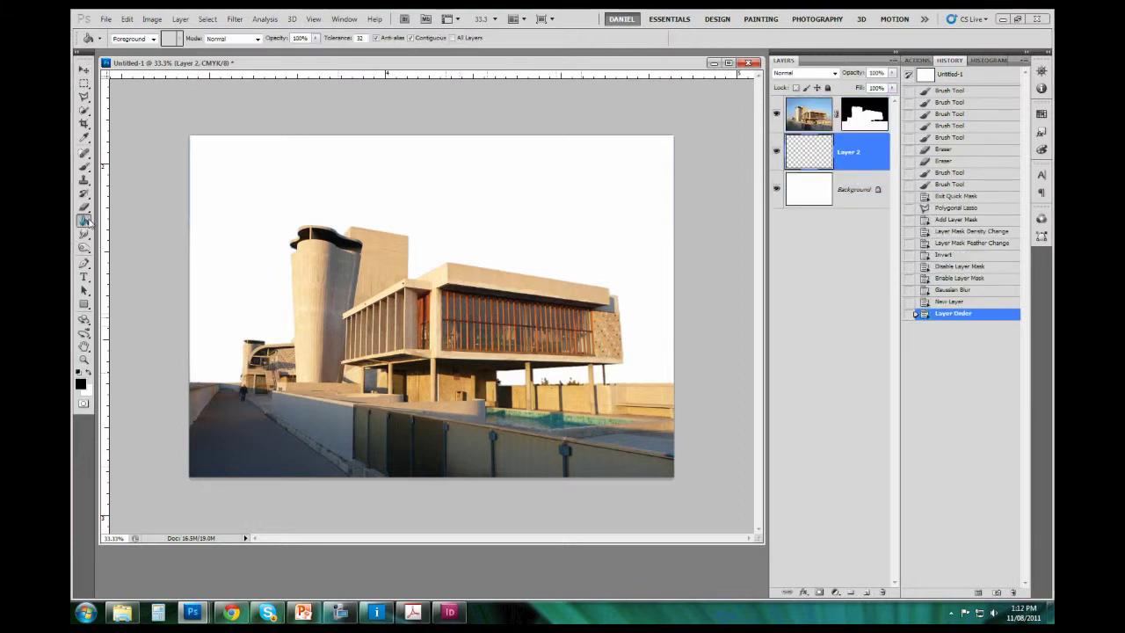
click(112, 221)
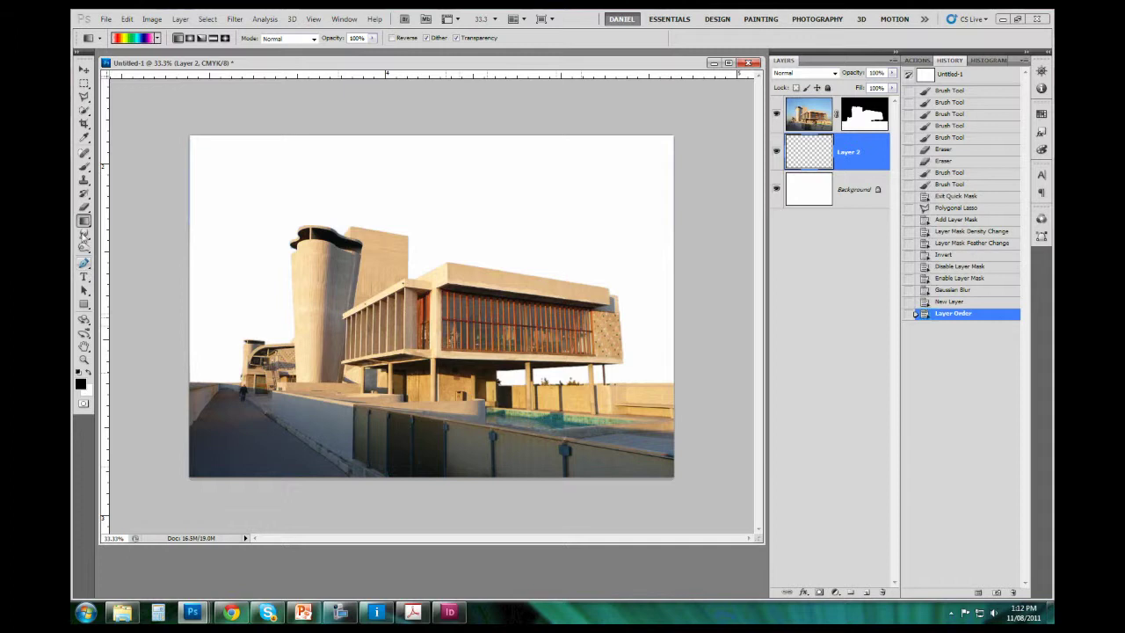
click(158, 39)
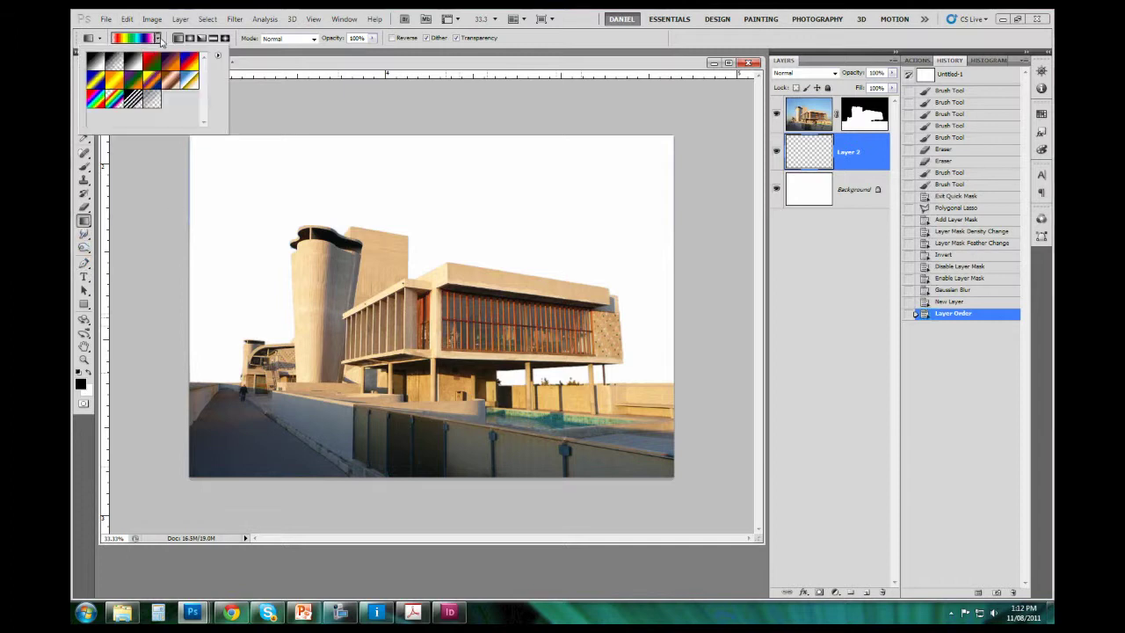
click(115, 63)
click(153, 99)
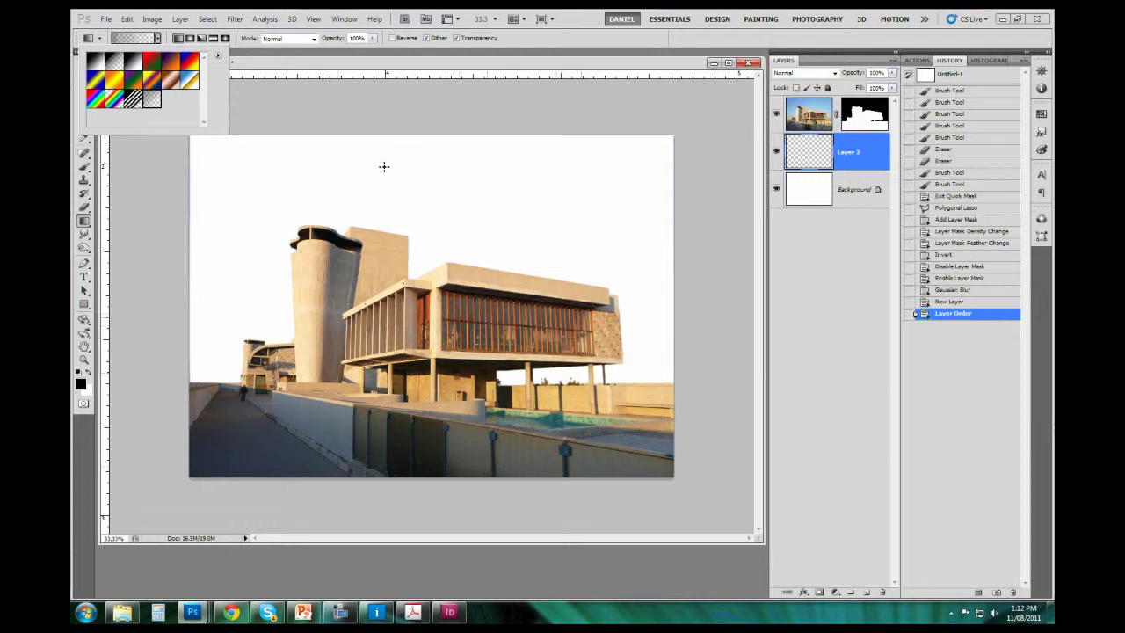
drag(429, 128, 432, 361)
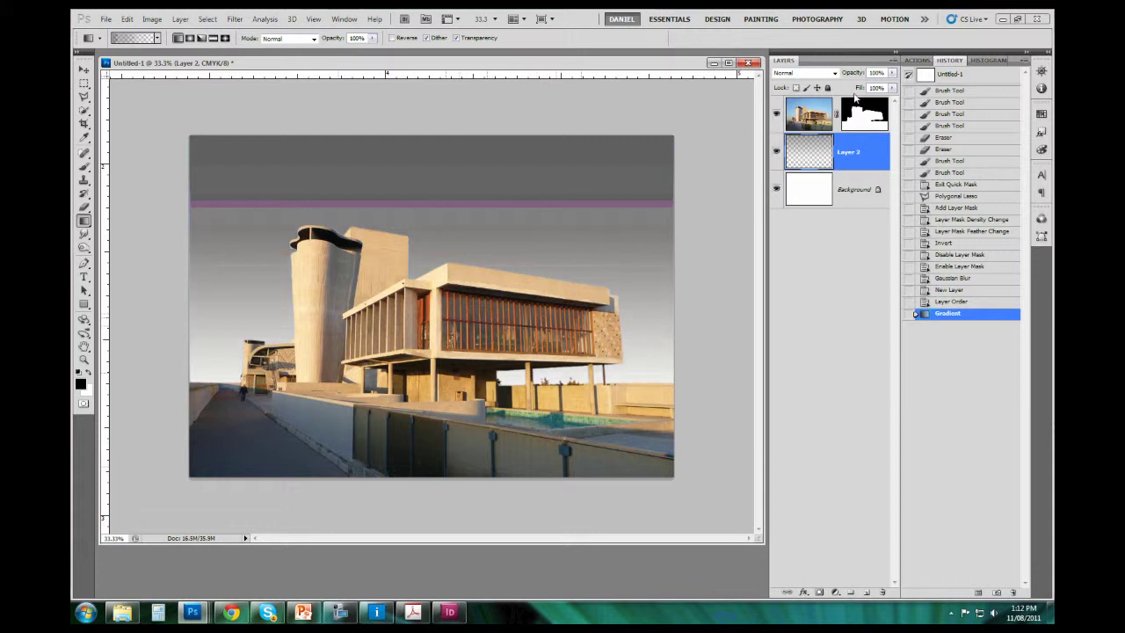
click(777, 152)
click(777, 152)
click(340, 612)
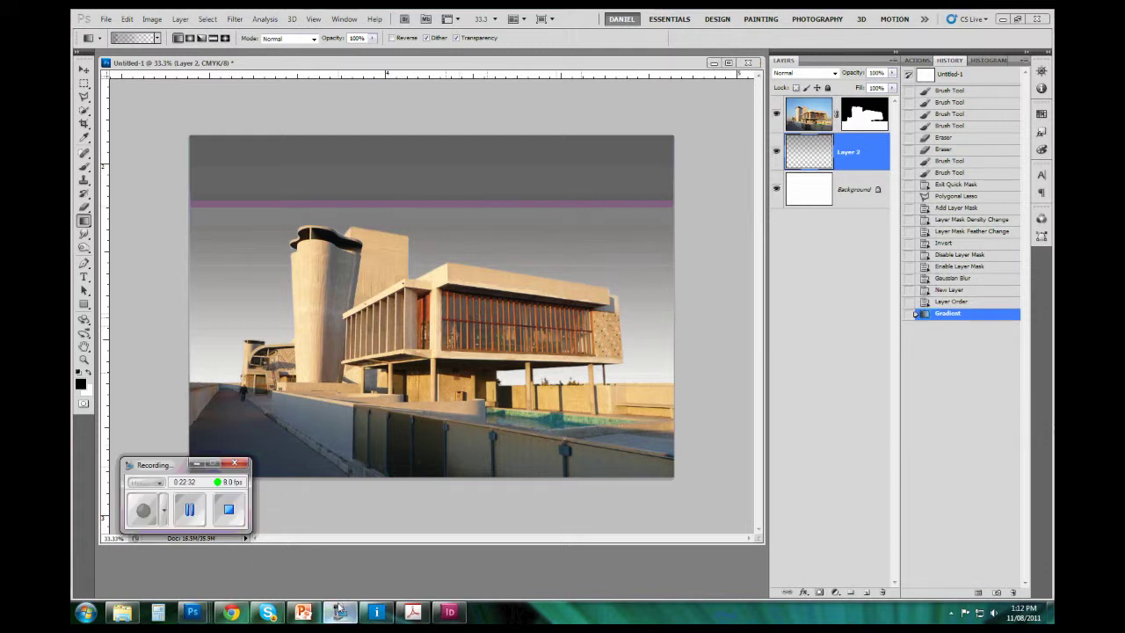
drag(169, 472, 174, 500)
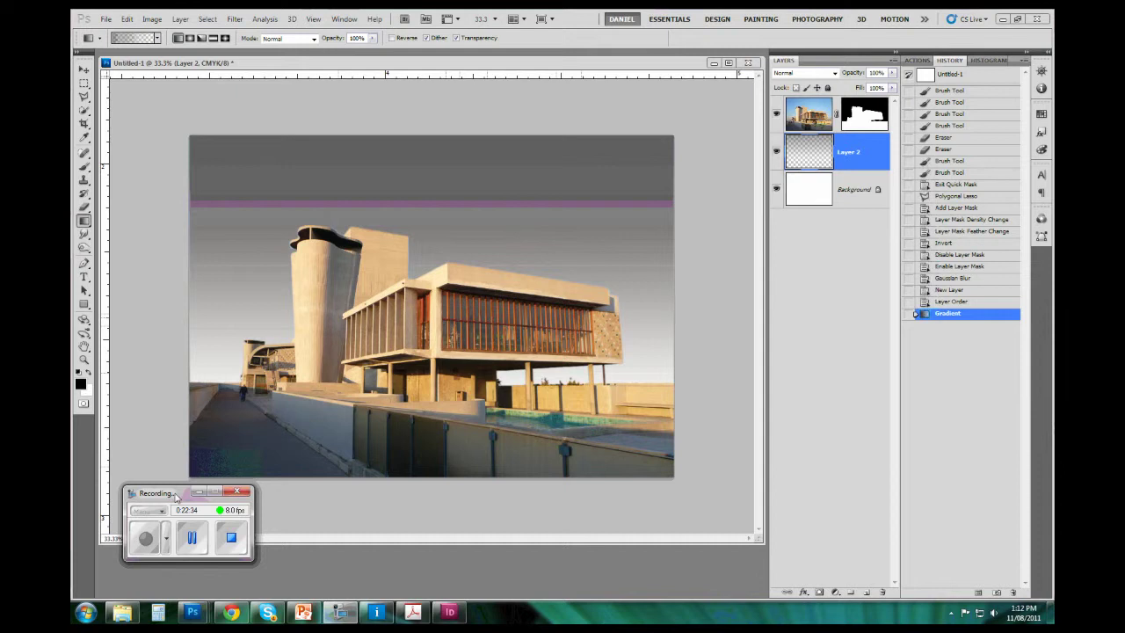